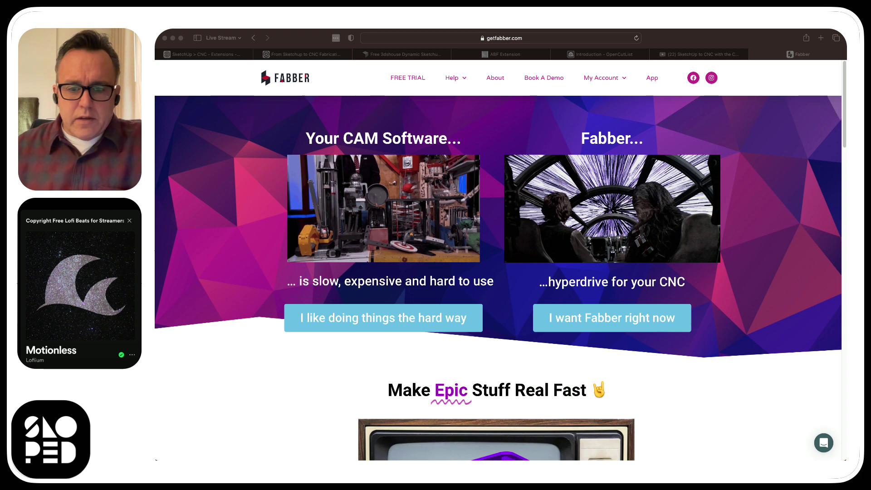
Open the Fabber site's About page, read the company background and check the site's account and help options
click(644, 450)
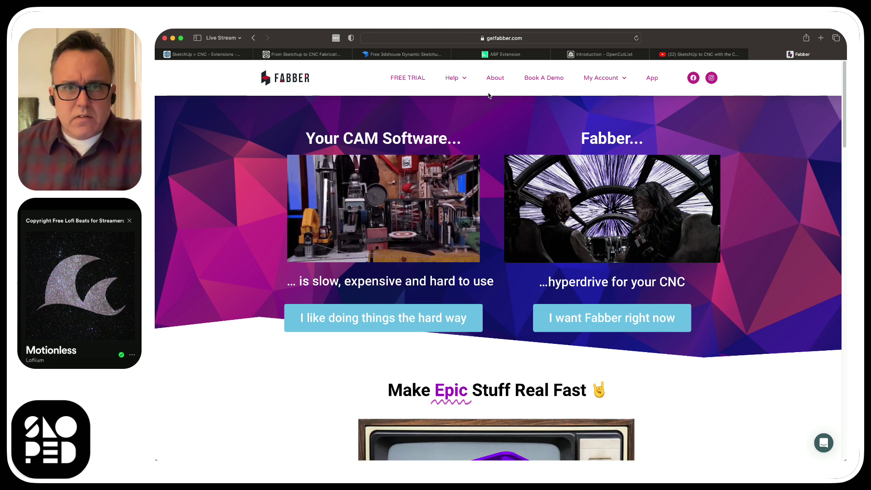
click(493, 79)
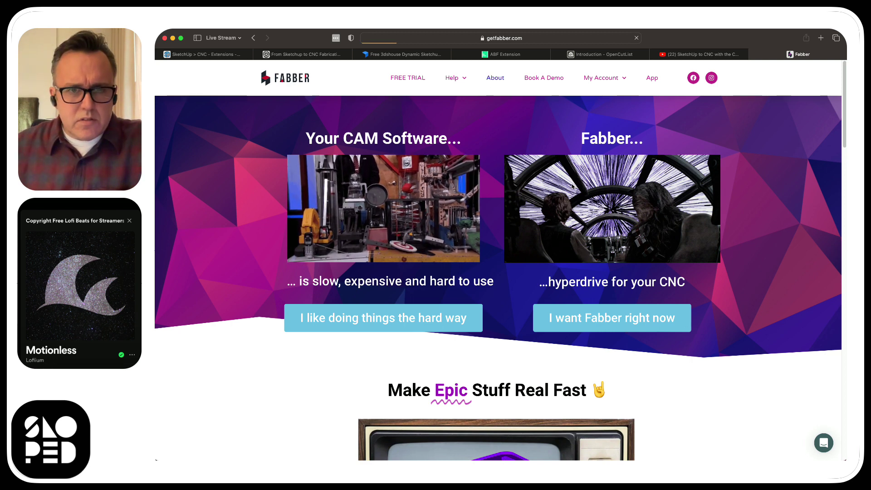
scroll(573, 186, down, 4)
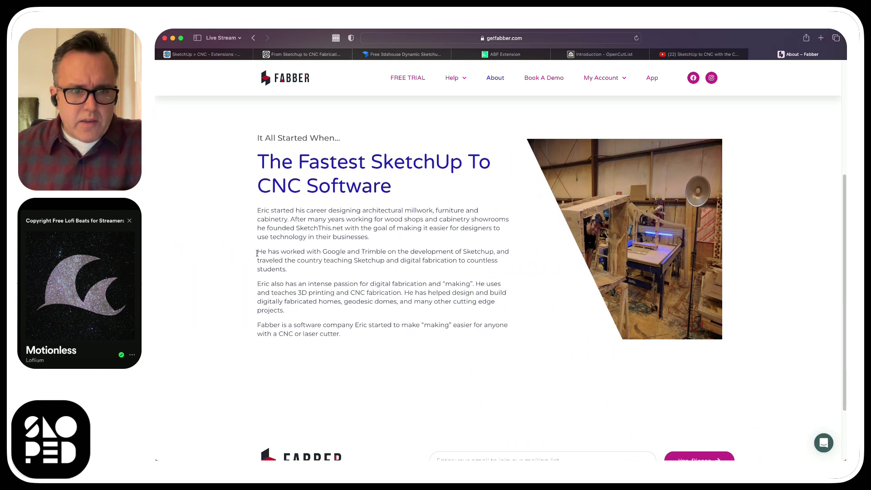
scroll(259, 255, down, 3)
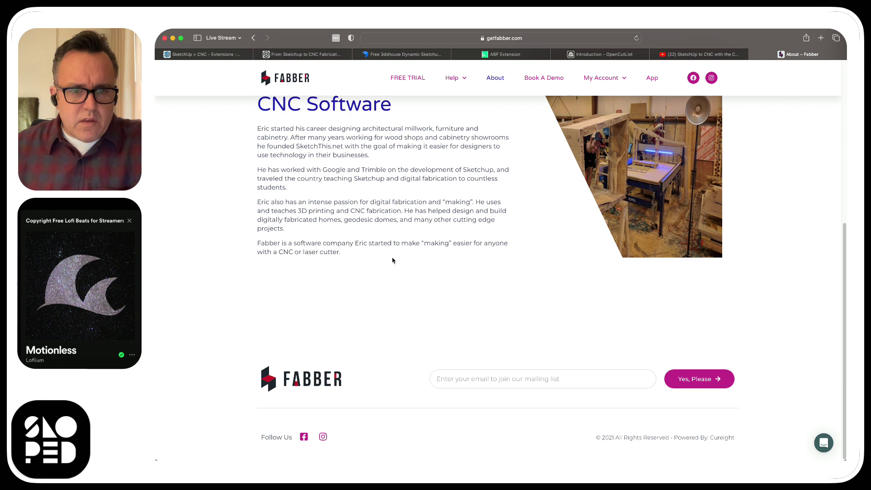
scroll(392, 259, up, 6)
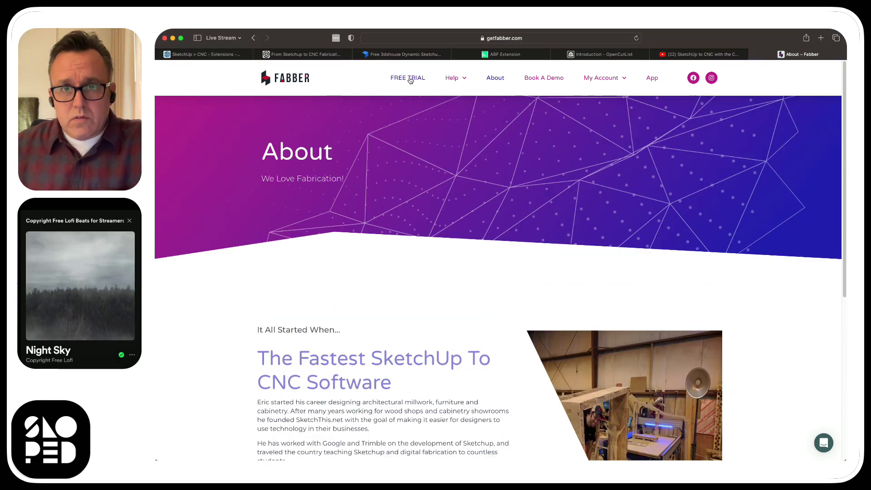
mouse_move(610, 78)
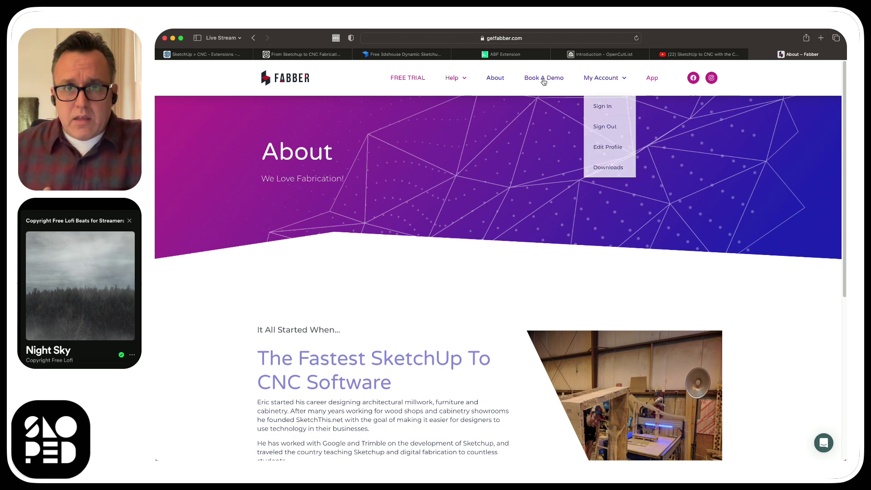
mouse_move(454, 77)
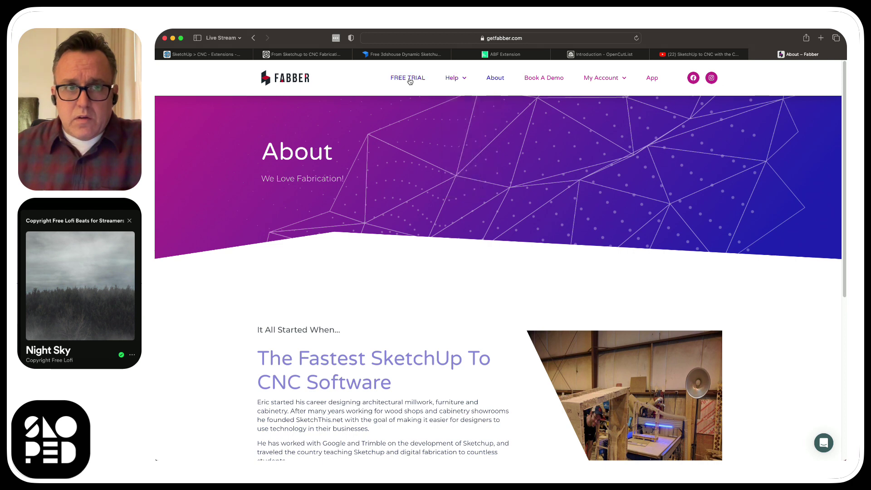
Return to the Fabber home page and review the sample projects, the Design, Prep and Make workflow and the feature list
click(282, 77)
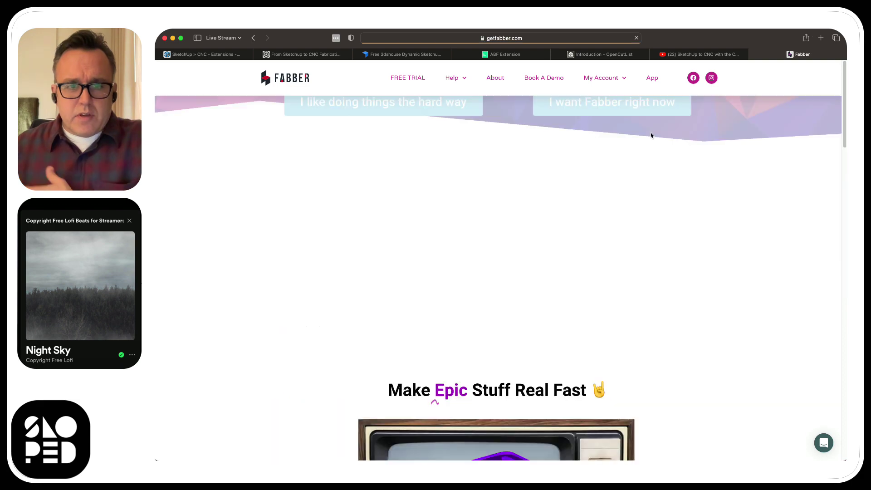
scroll(811, 281, down, 10)
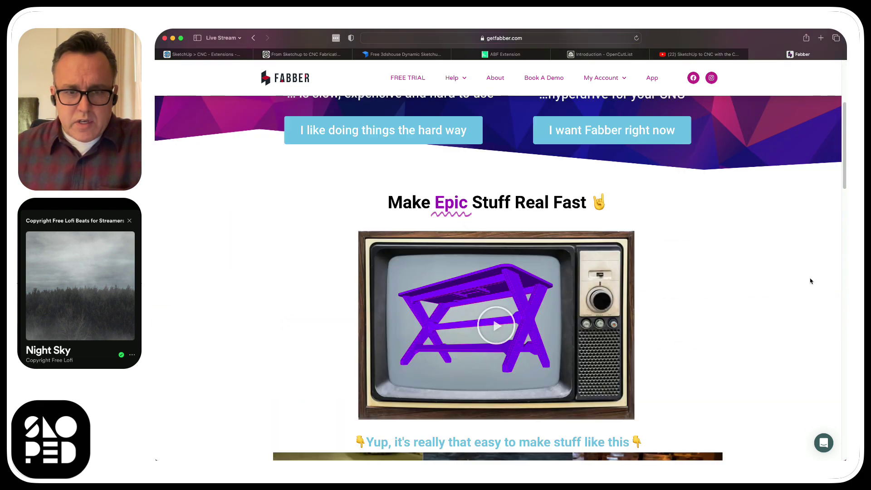
scroll(810, 281, down, 3)
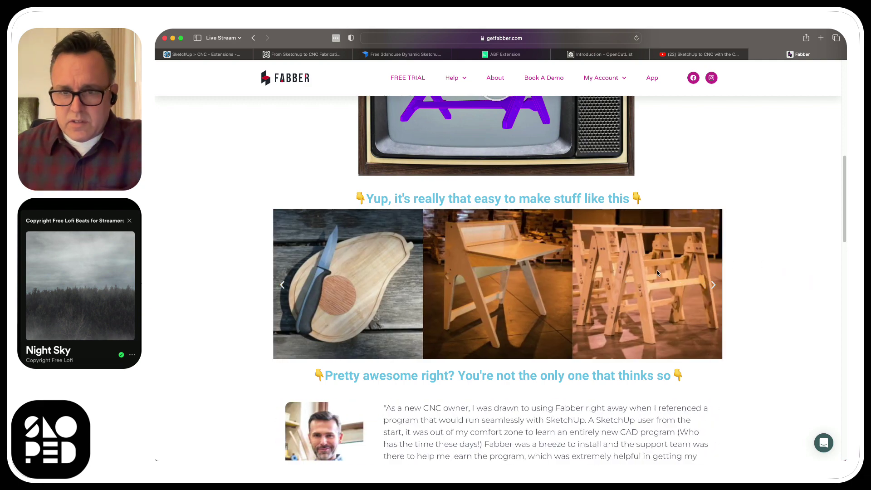
scroll(660, 276, down, 4)
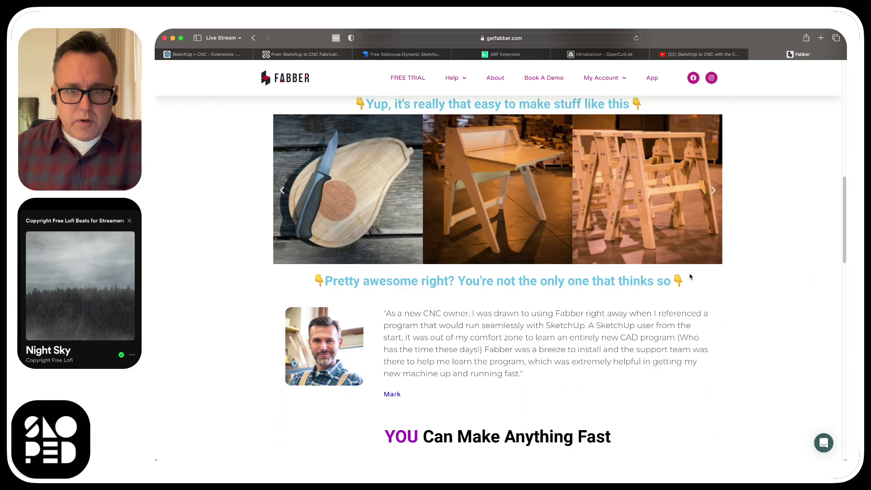
scroll(690, 277, down, 12)
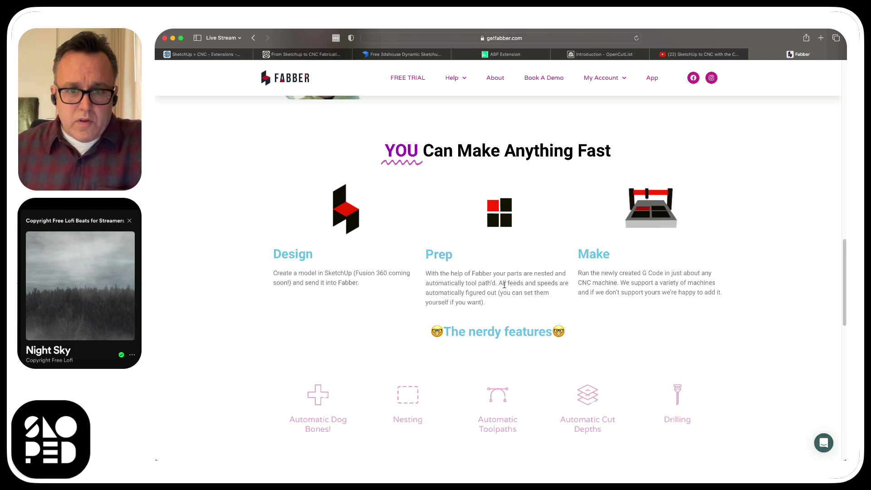
scroll(505, 292, down, 3)
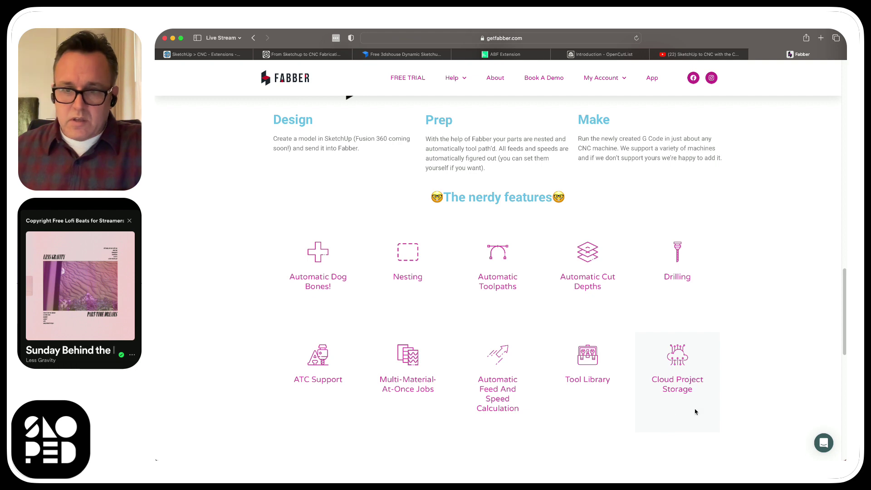
Examine the Fabber home page's CAD and CNC machine compatibility section and look over the project gallery again
scroll(699, 399, down, 5)
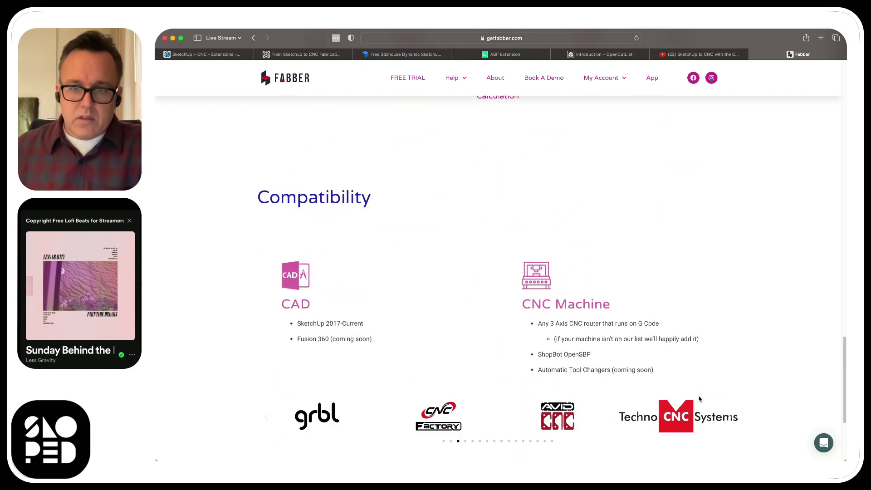
scroll(698, 399, up, 8)
scroll(699, 400, up, 7)
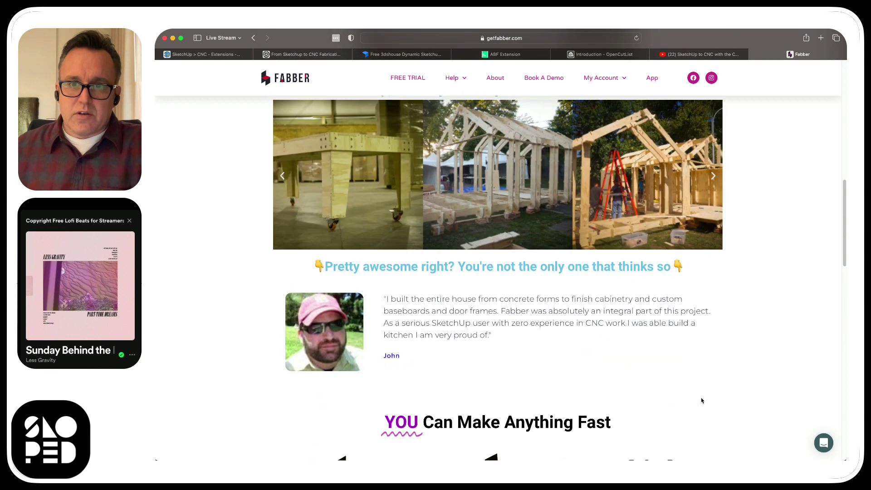
scroll(751, 375, down, 14)
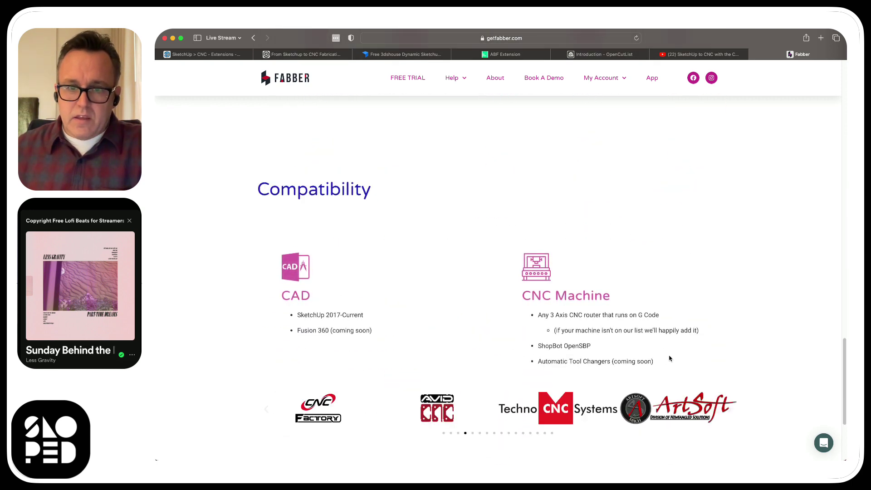
scroll(669, 358, down, 1)
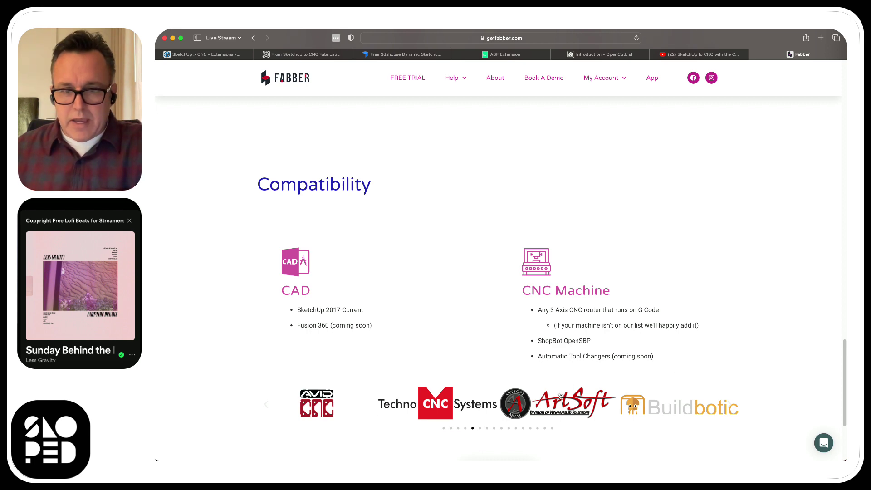
scroll(752, 300, up, 2)
scroll(752, 301, up, 10)
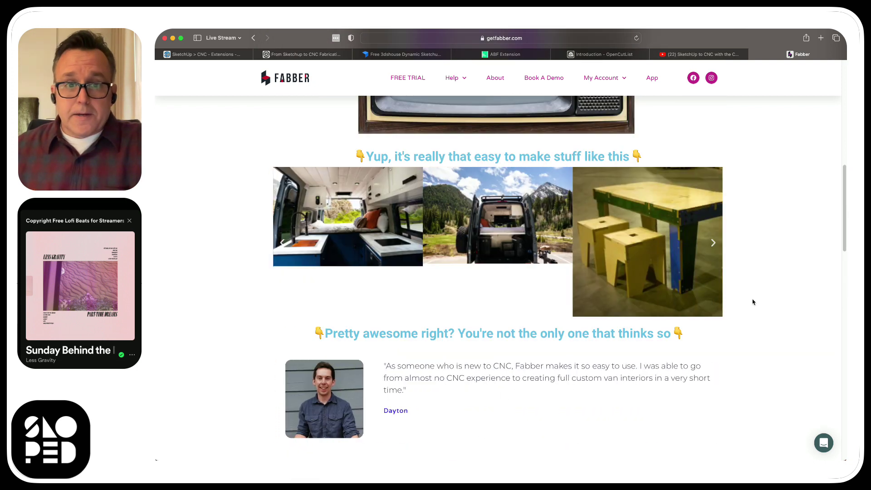
scroll(752, 301, up, 5)
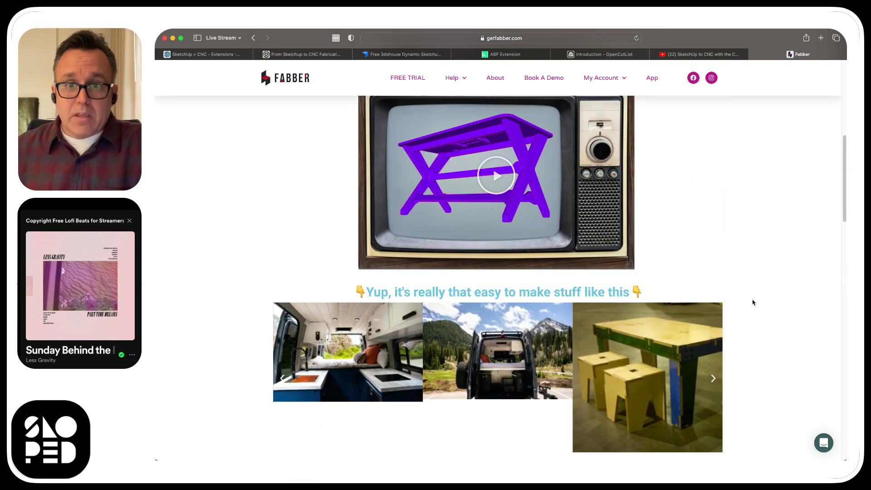
scroll(752, 303, up, 6)
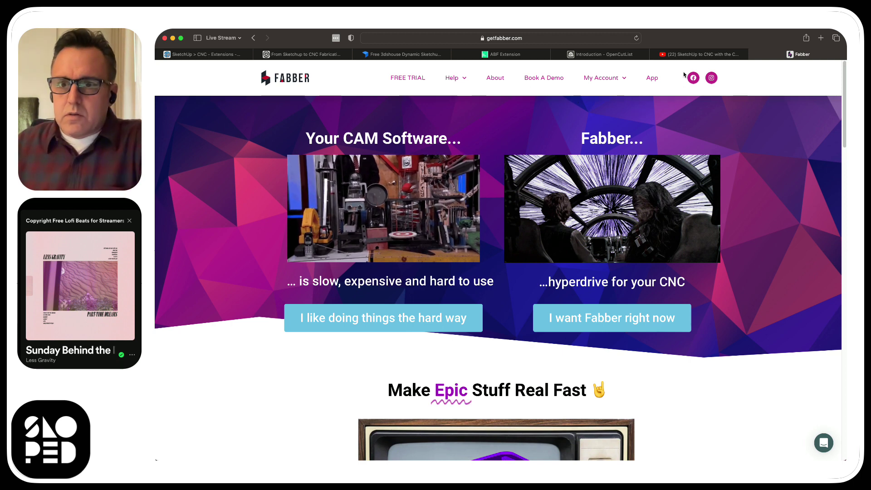
Switch to the YouTube video on SketchUp to CNC with the CabinetSense extension and view its description and comments
click(687, 55)
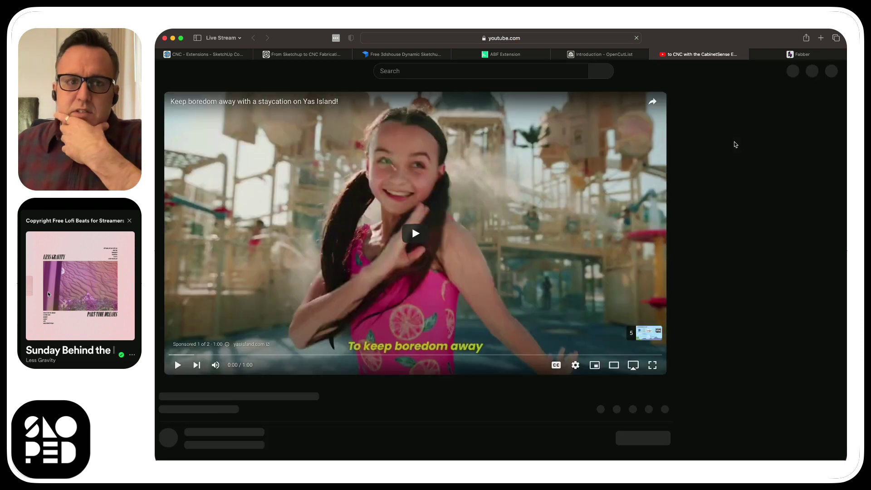
scroll(379, 227, down, 5)
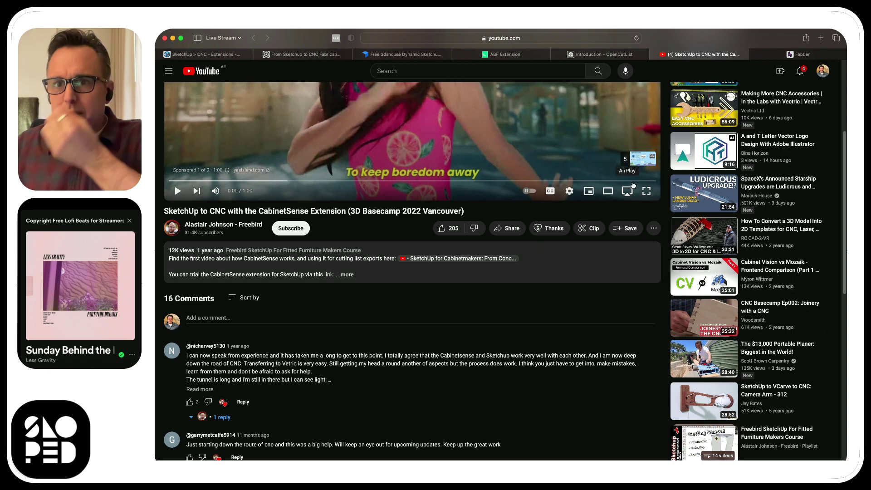
Look up "cabinet sense" in a new browser tab, open the suggested cabinetsense.com site and look through its home page
click(819, 39)
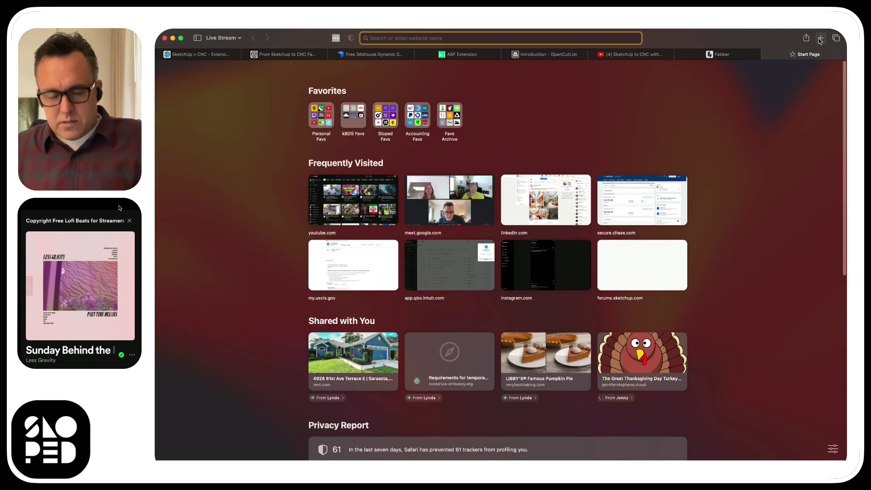
text(cabi)
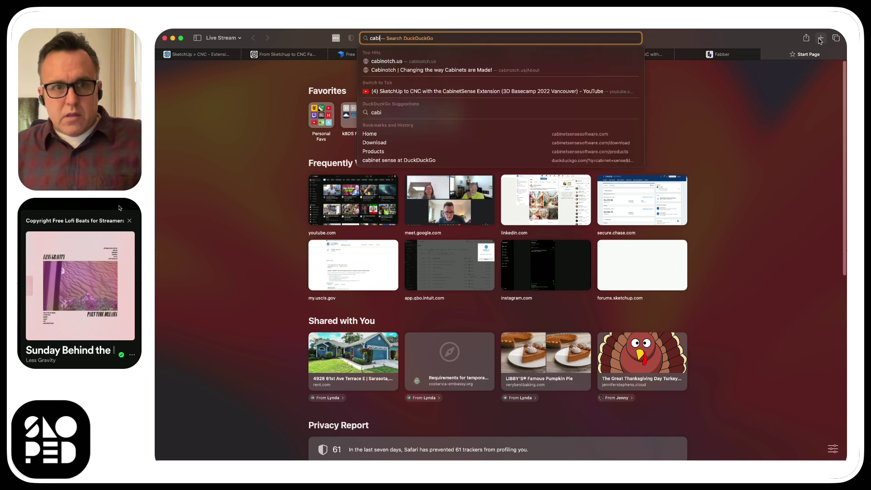
text(net sense)
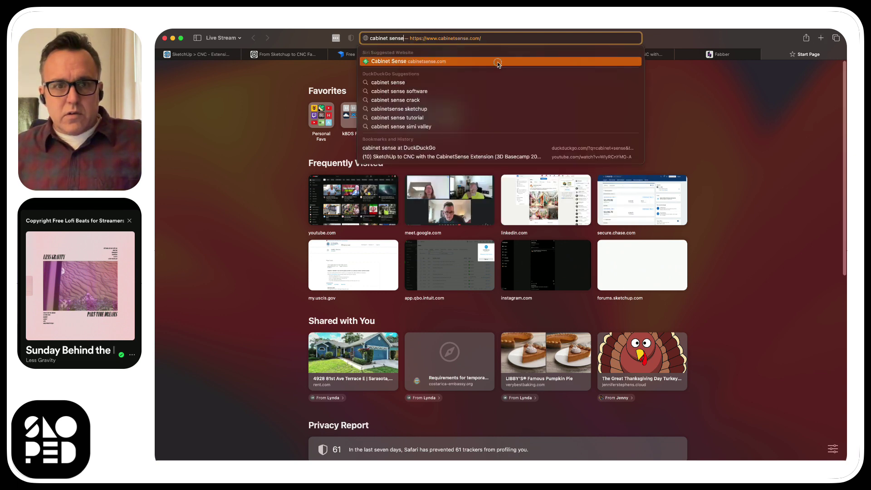
click(501, 61)
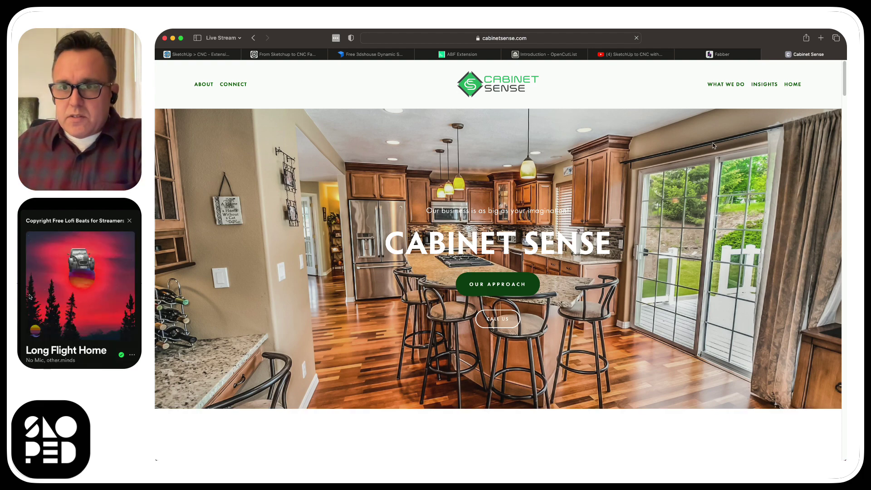
scroll(710, 157, down, 10)
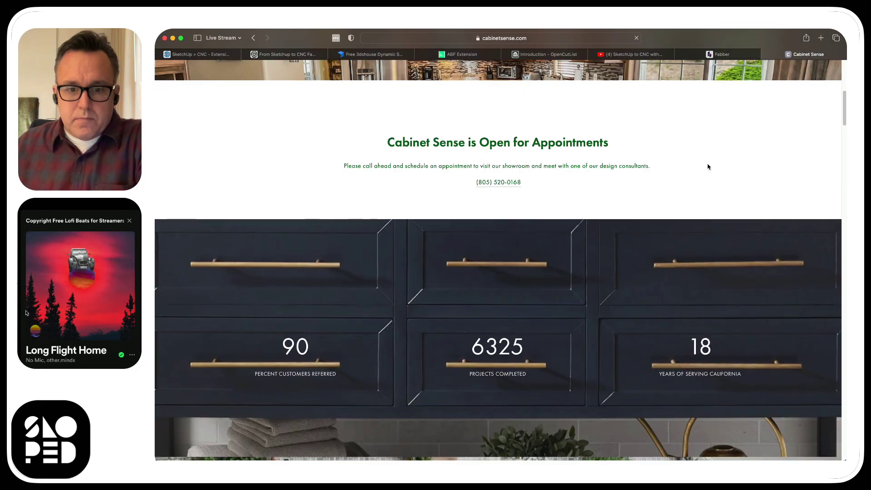
scroll(708, 167, down, 10)
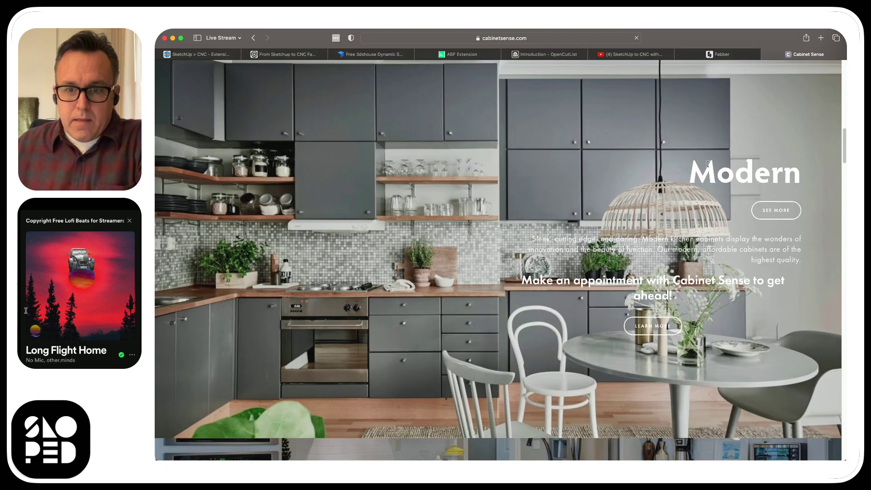
scroll(707, 164, down, 10)
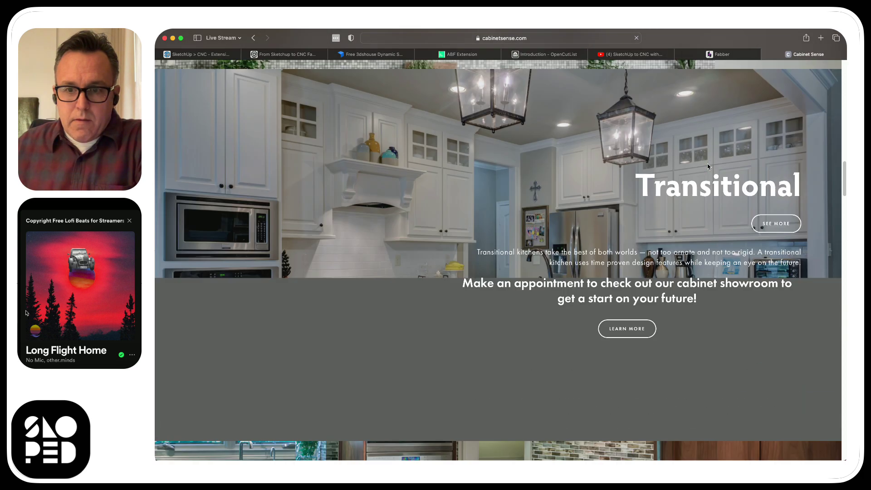
scroll(708, 165, up, 20)
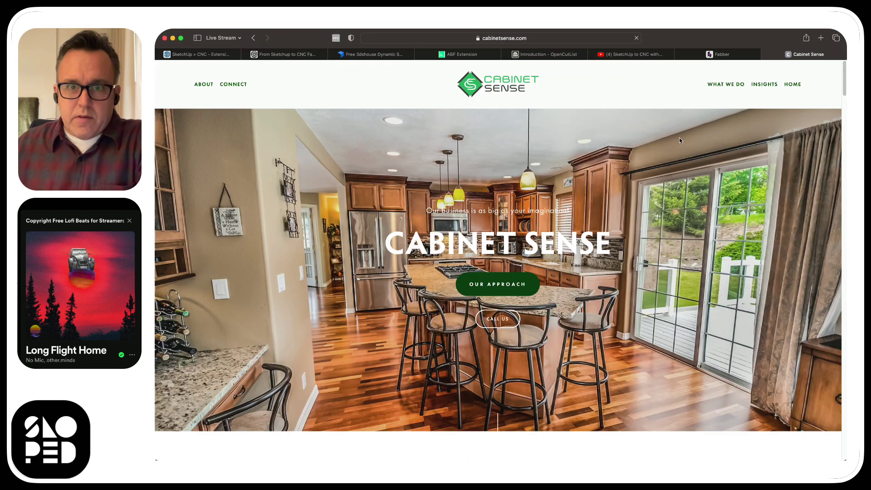
Search the web for "cabinet sense software", open the cabinetsensesoftware.com home page and look over the SketchUp extension's overview
click(531, 39)
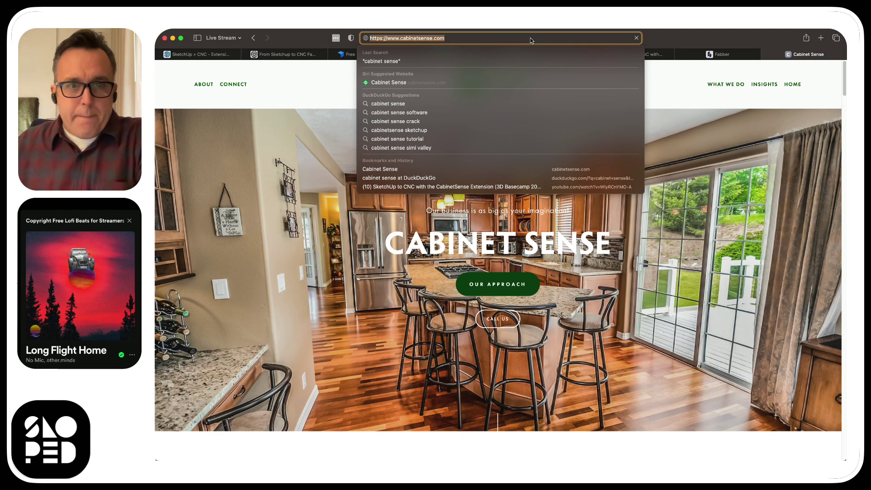
click(434, 116)
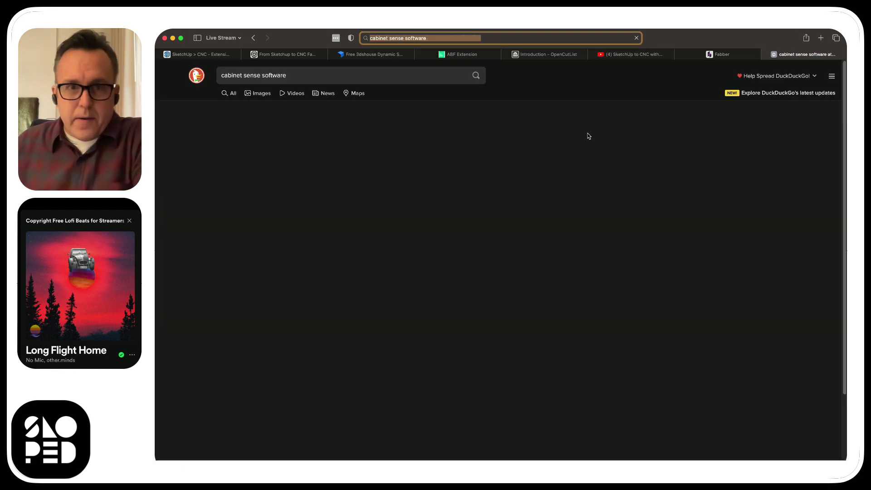
click(338, 139)
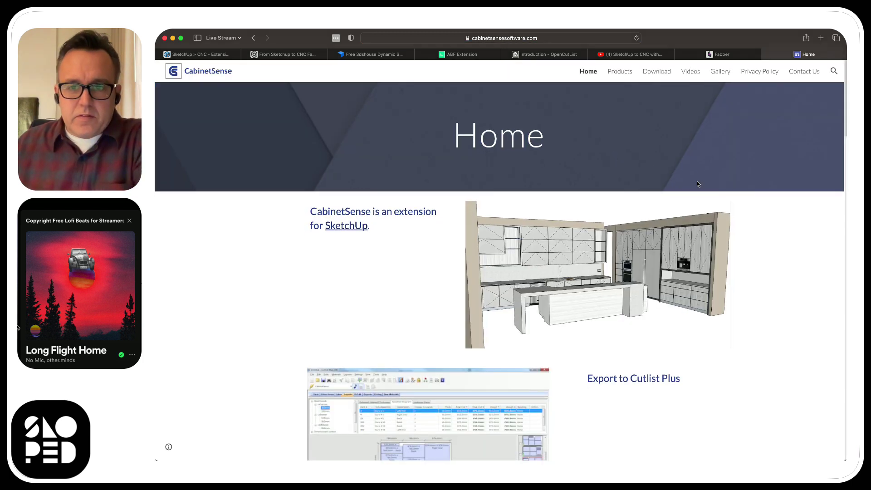
scroll(696, 183, down, 1)
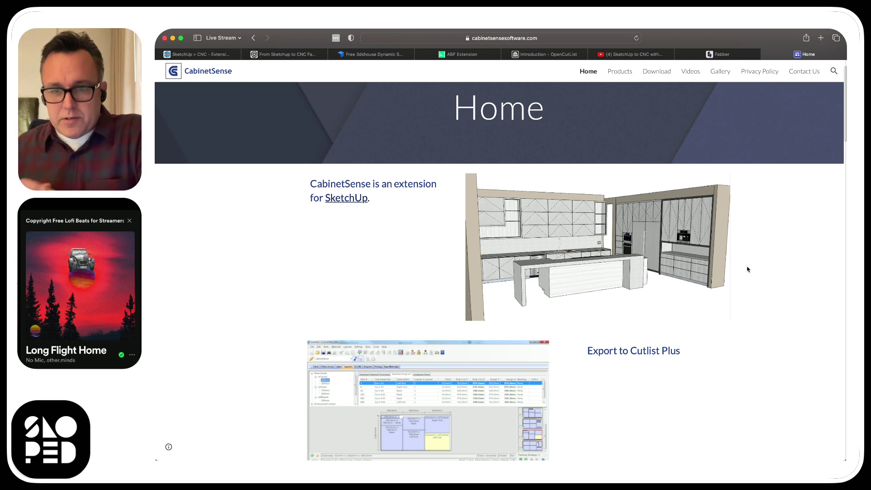
scroll(737, 243, down, 1)
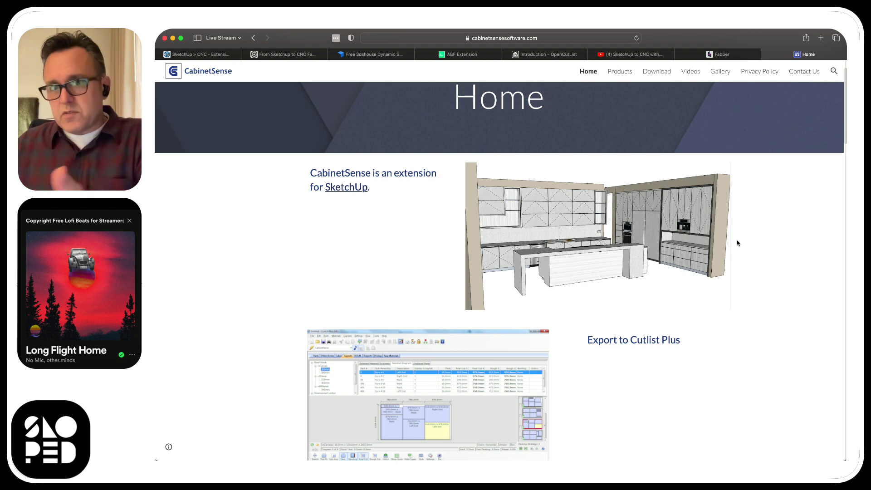
Examine the CabinetSense home page's sections on Cutlist Plus export, DXF creation for CAM packages and closet systems
scroll(743, 254, down, 5)
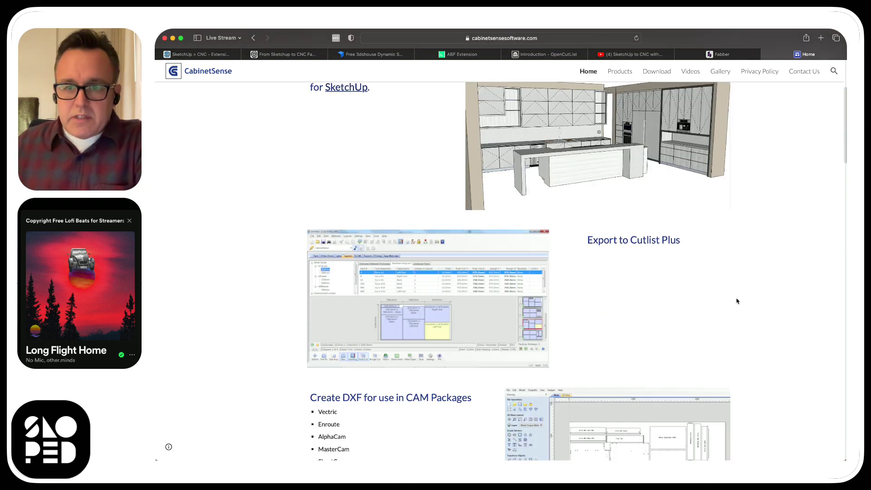
scroll(742, 303, down, 2)
scroll(744, 305, down, 2)
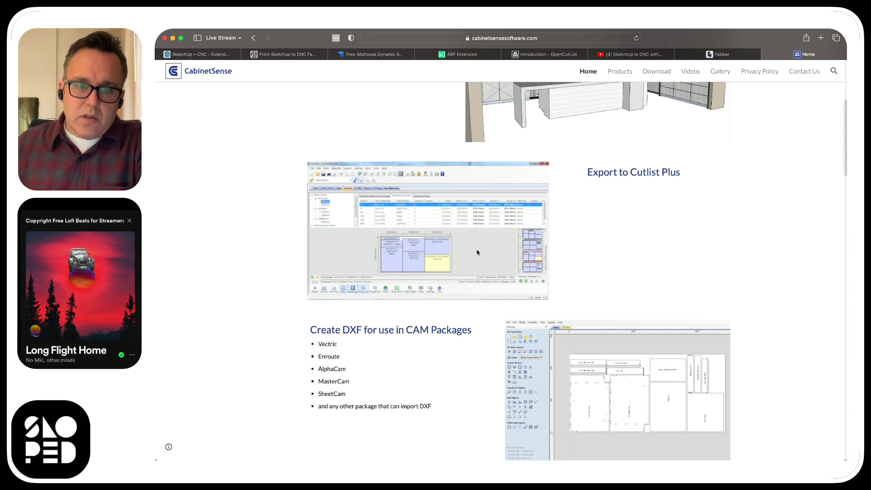
scroll(478, 257, down, 3)
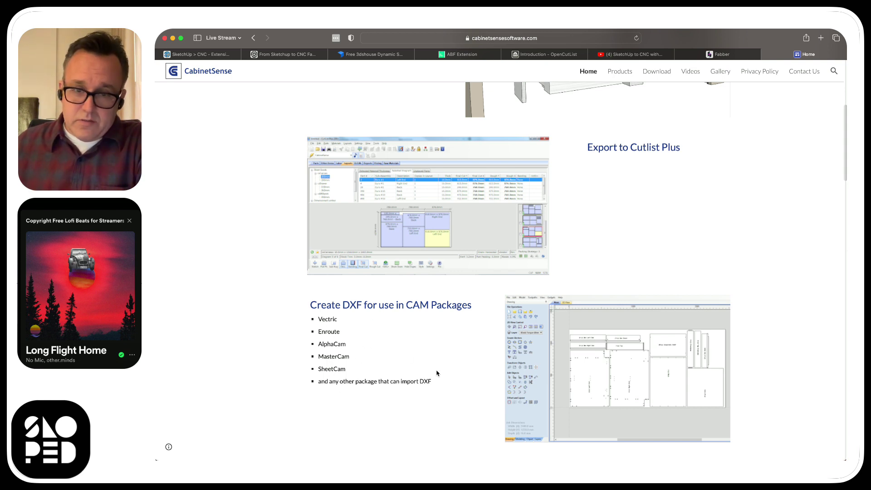
scroll(433, 371, down, 2)
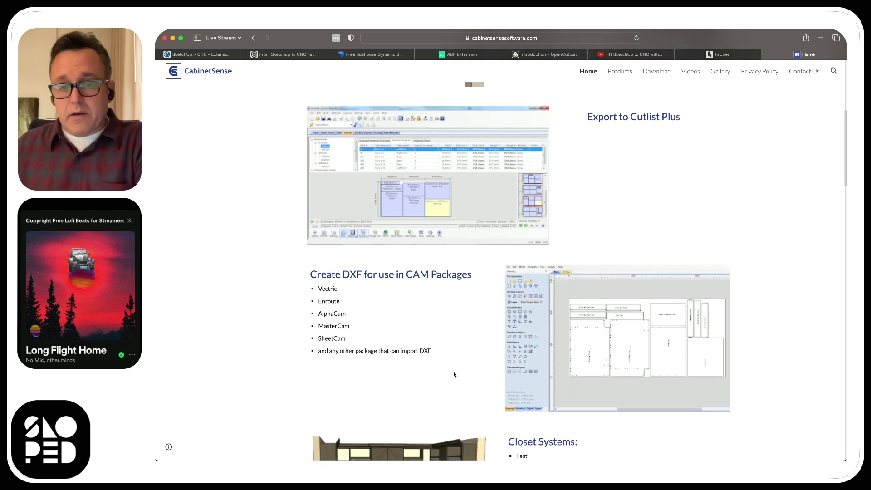
scroll(455, 375, down, 2)
scroll(668, 403, down, 2)
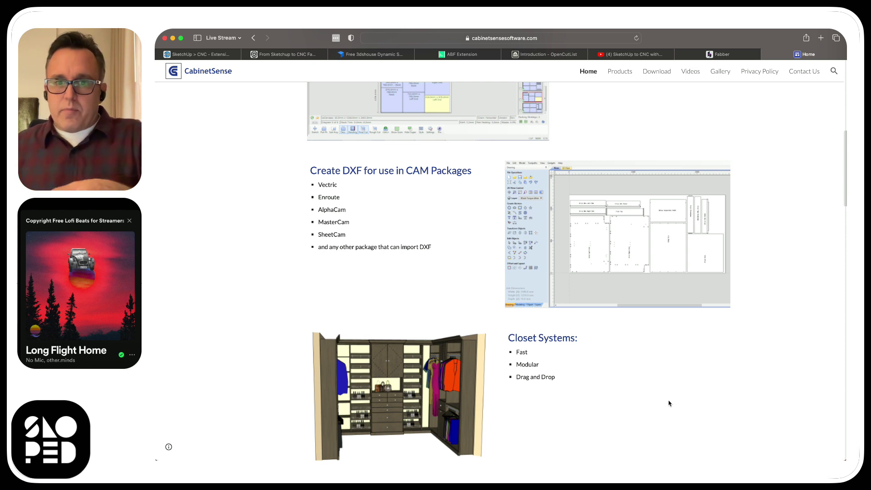
scroll(668, 403, down, 1)
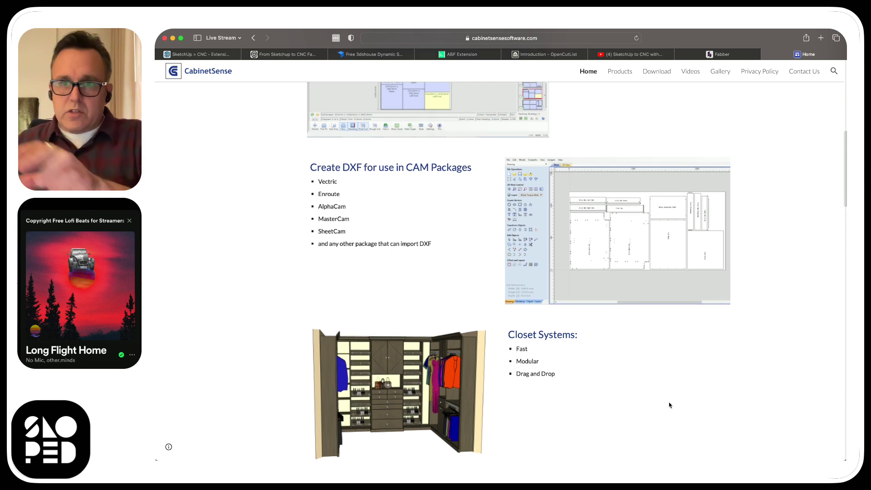
scroll(668, 405, down, 1)
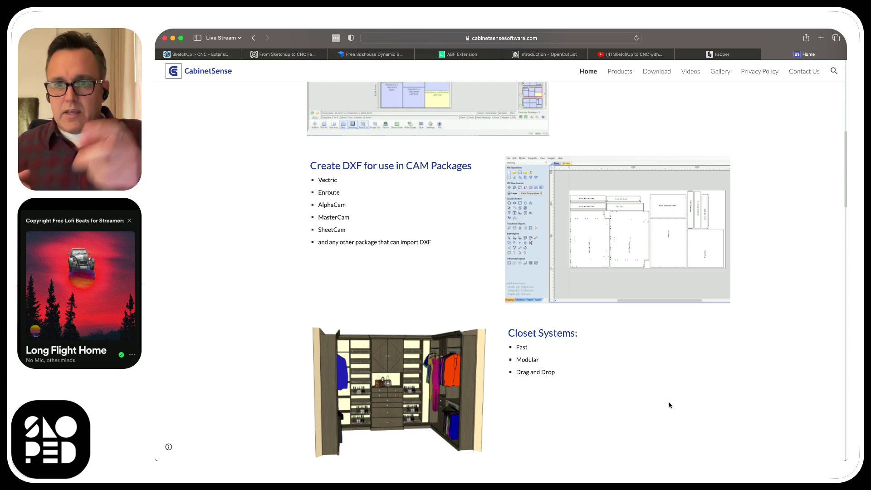
Look through the rest of the CabinetSense home page, from the 32mm System to predefined drawer systems and mechanical fasteners
scroll(670, 405, up, 4)
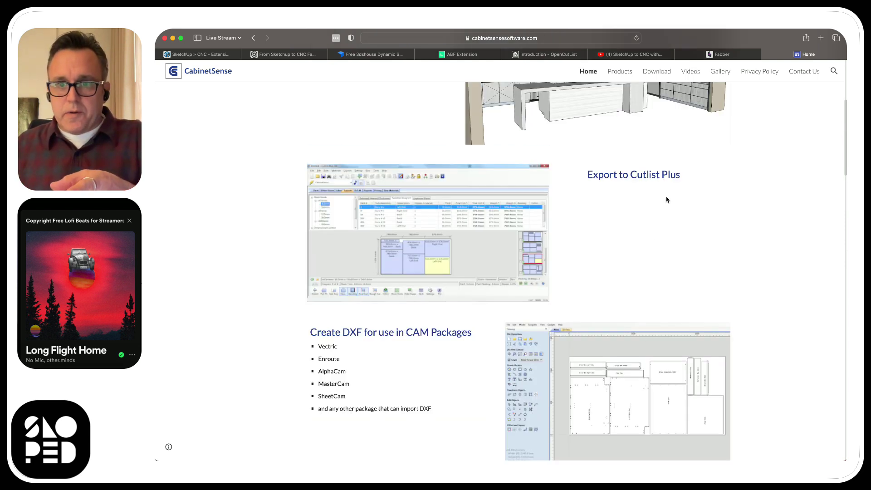
scroll(672, 235, down, 15)
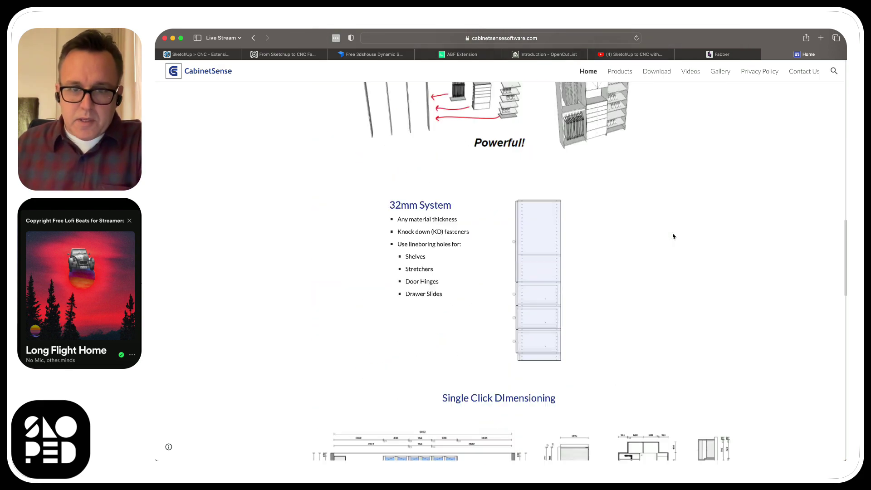
scroll(673, 236, down, 9)
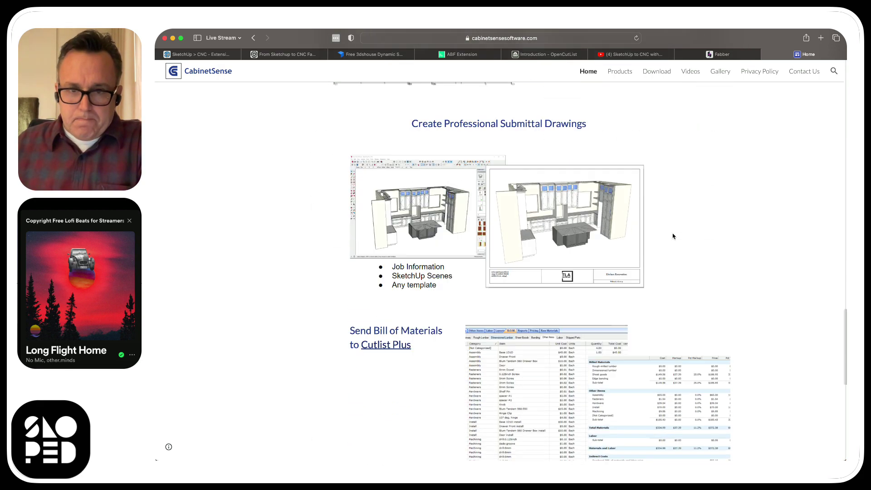
scroll(673, 236, down, 7)
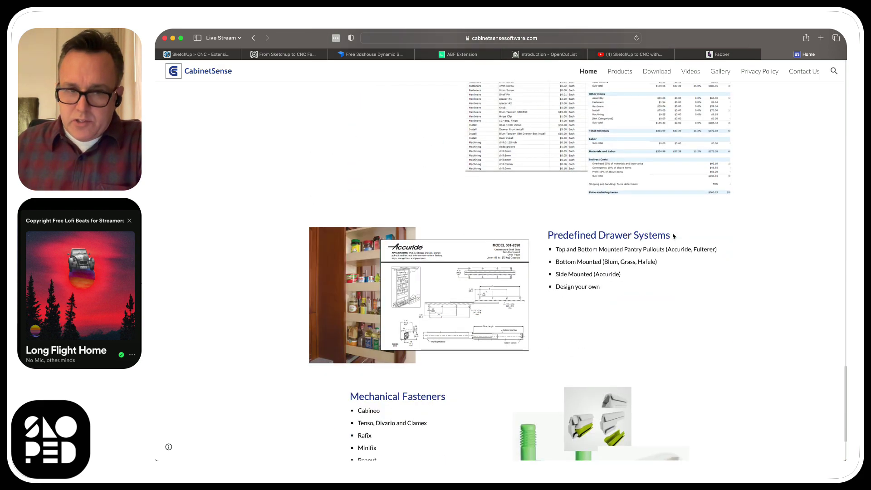
scroll(672, 235, down, 2)
scroll(673, 236, up, 20)
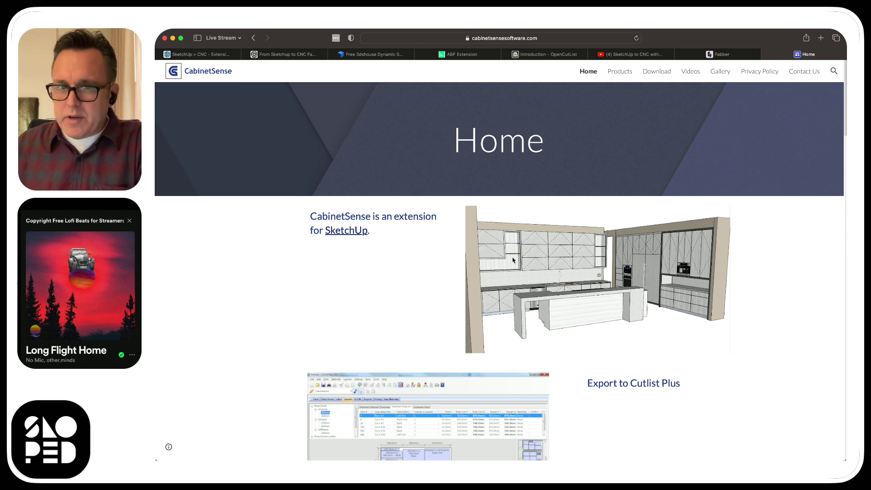
Review the Cutlist Plus export and CAM package DXF sections again and return to the CabinetSense page heading
scroll(612, 289, down, 4)
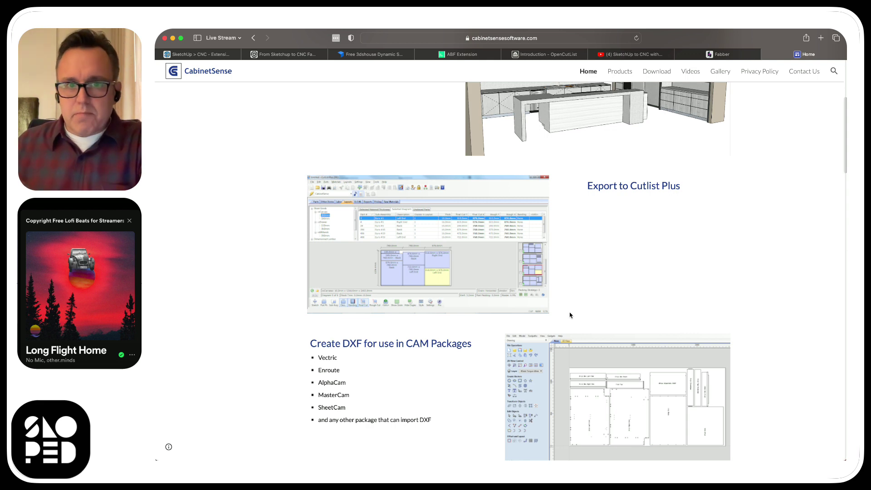
scroll(570, 315, up, 2)
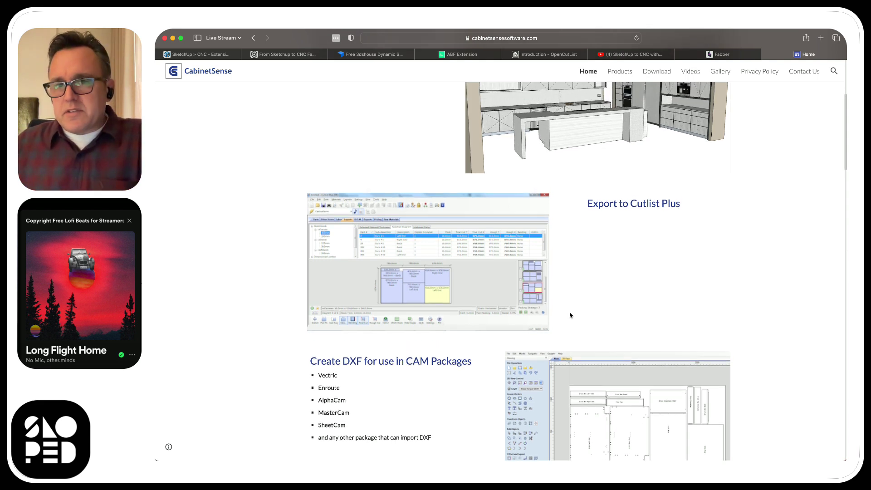
scroll(570, 315, up, 3)
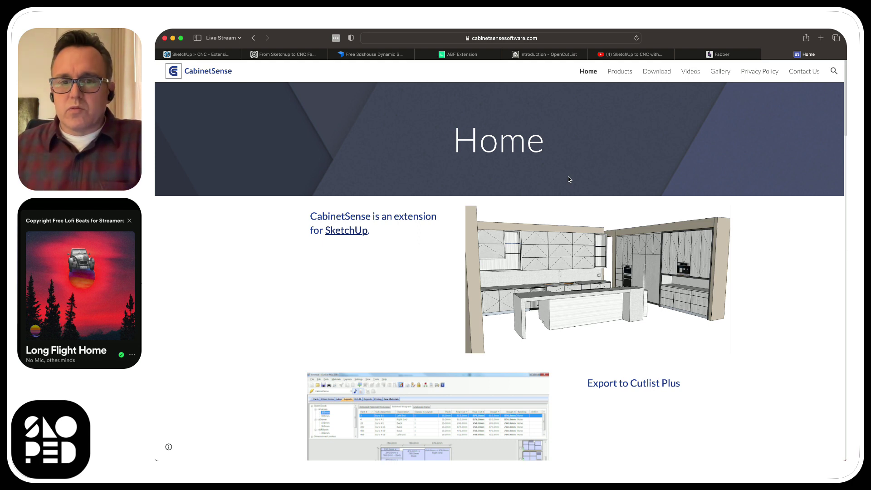
scroll(738, 390, down, 5)
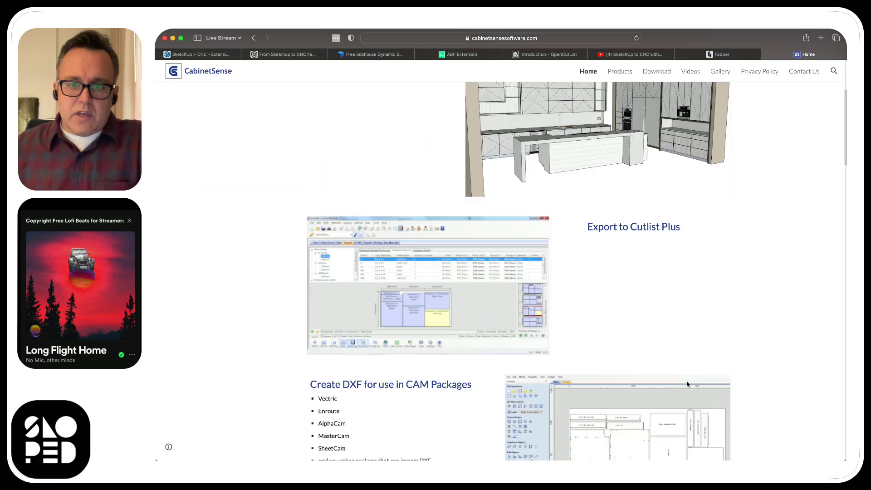
scroll(767, 347, up, 5)
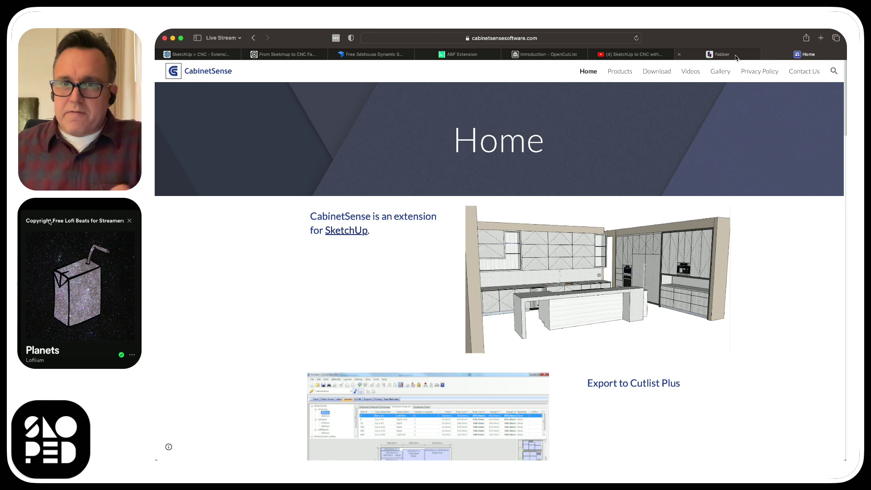
Close the YouTube video's browser tab, move the OpenCutList tab to the end of the row and return to the CabinetSense page
click(593, 54)
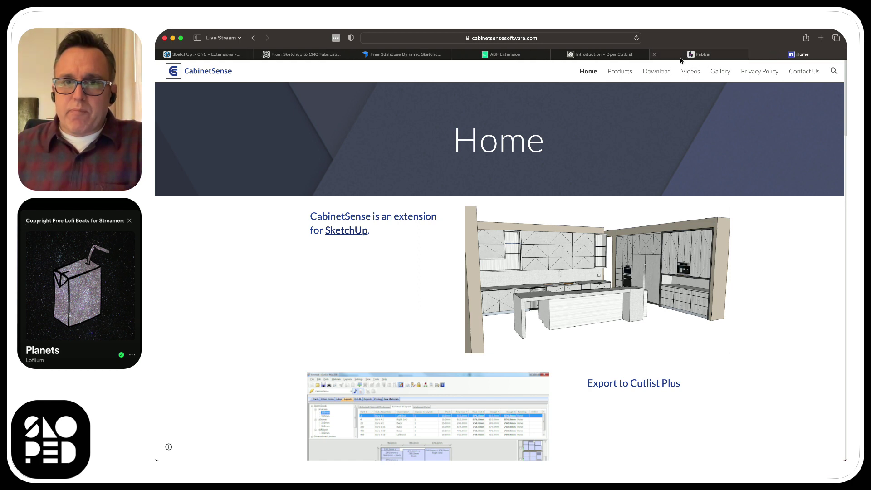
drag(603, 54, 820, 55)
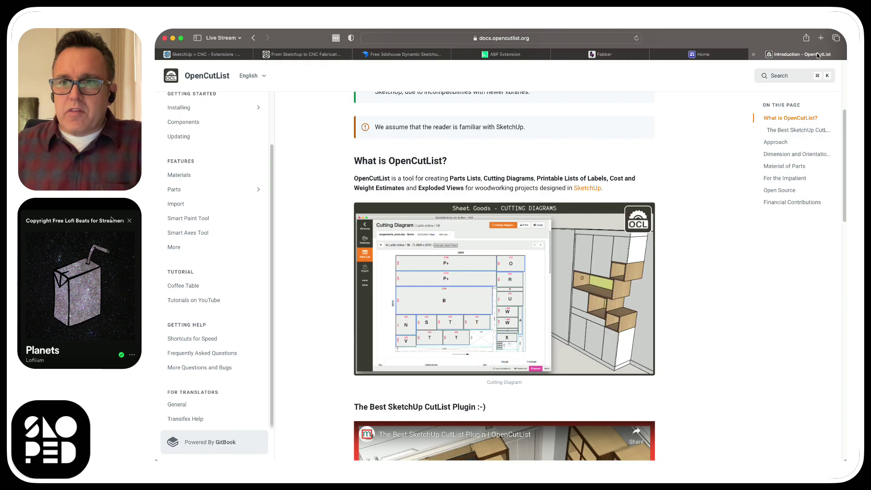
click(705, 54)
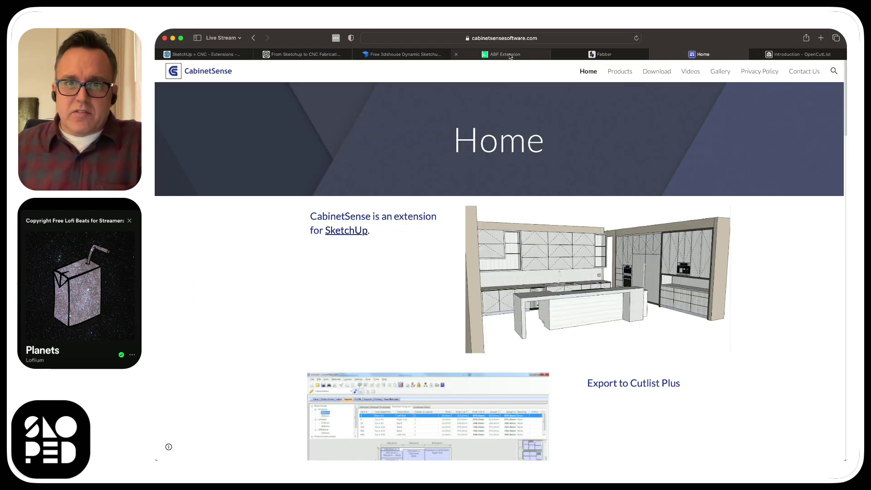
Switch to the ABF Extension site and examine its current functions, from Set/Rename to nesting, DXF export and machining connection
mouse_move(506, 57)
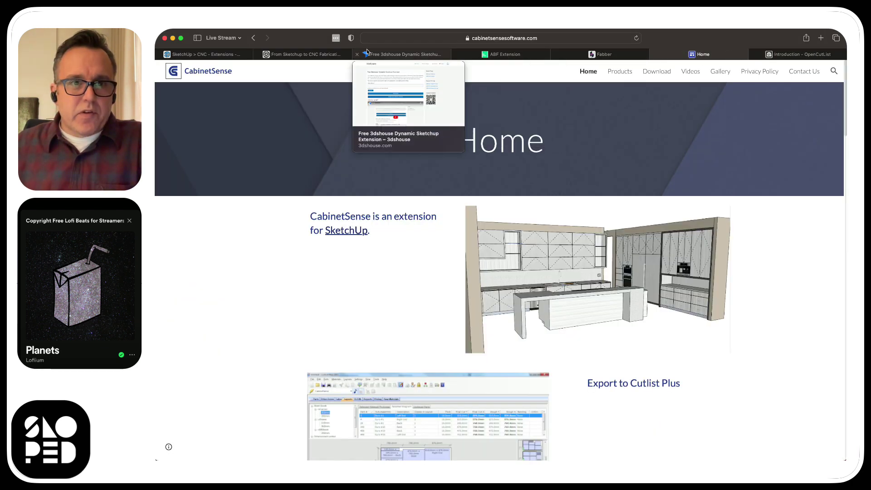
mouse_move(315, 57)
mouse_move(401, 57)
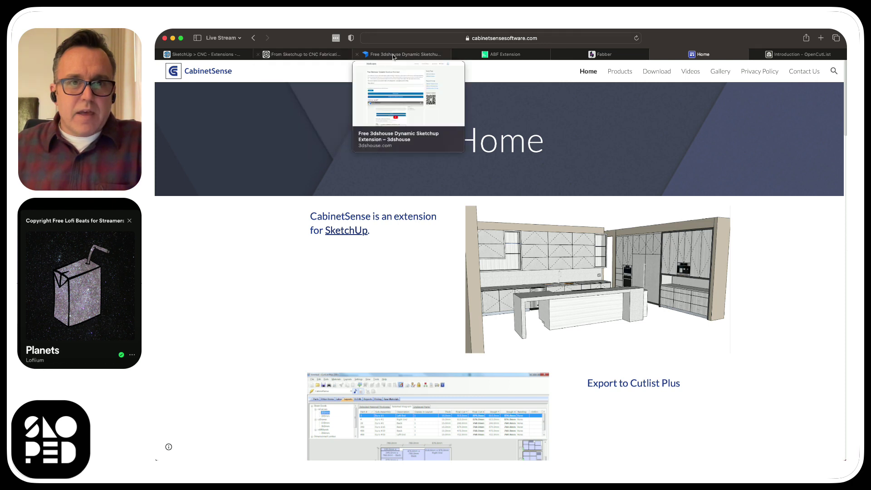
click(499, 55)
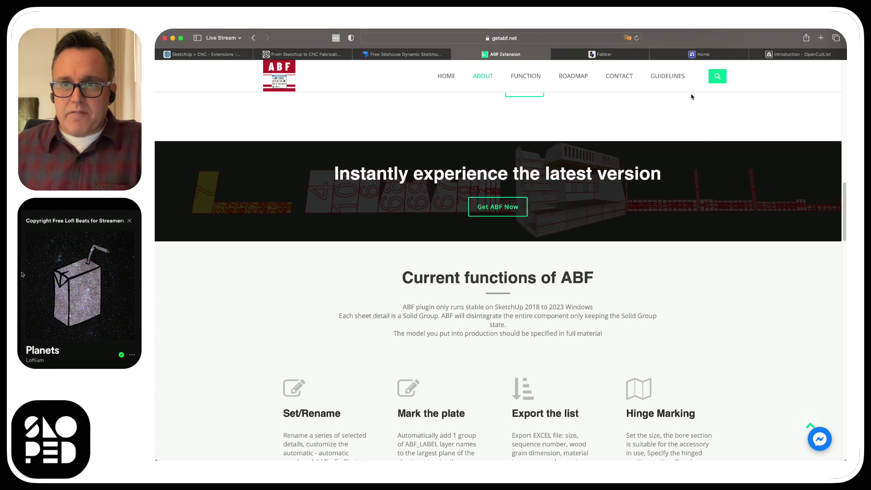
scroll(687, 150, up, 1)
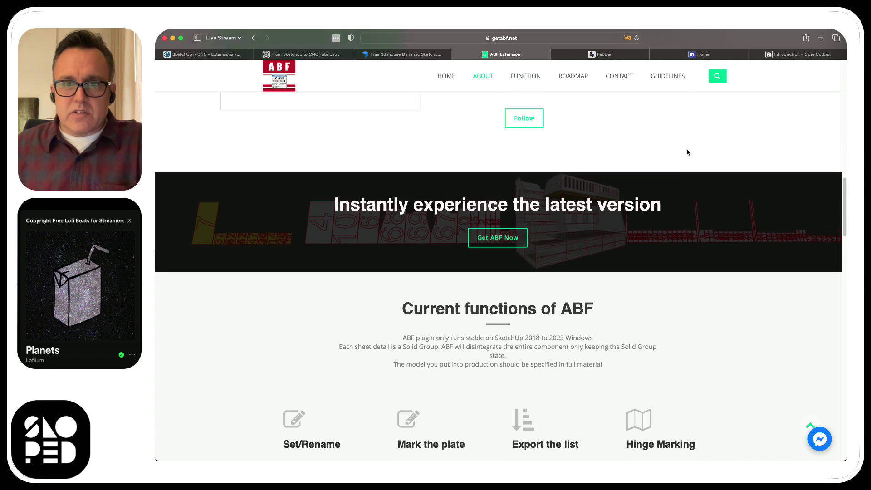
scroll(687, 151, down, 5)
scroll(773, 217, down, 1)
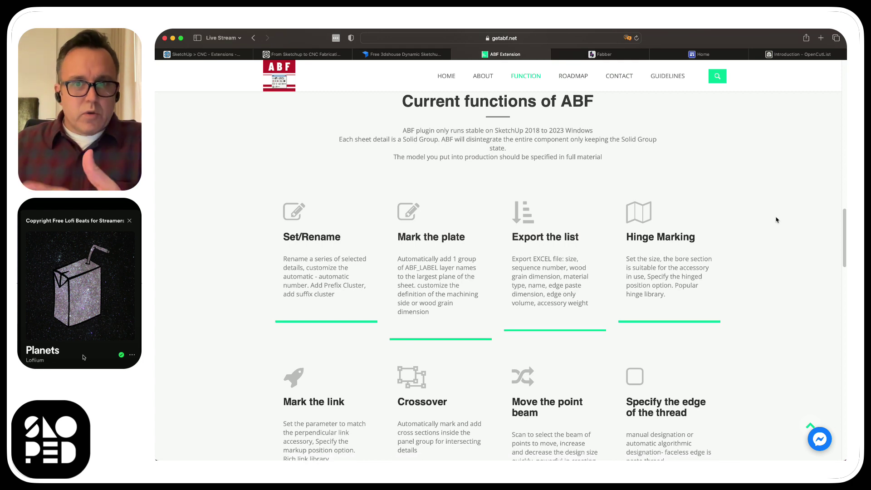
scroll(775, 219, down, 2)
scroll(775, 220, down, 5)
scroll(776, 219, down, 1)
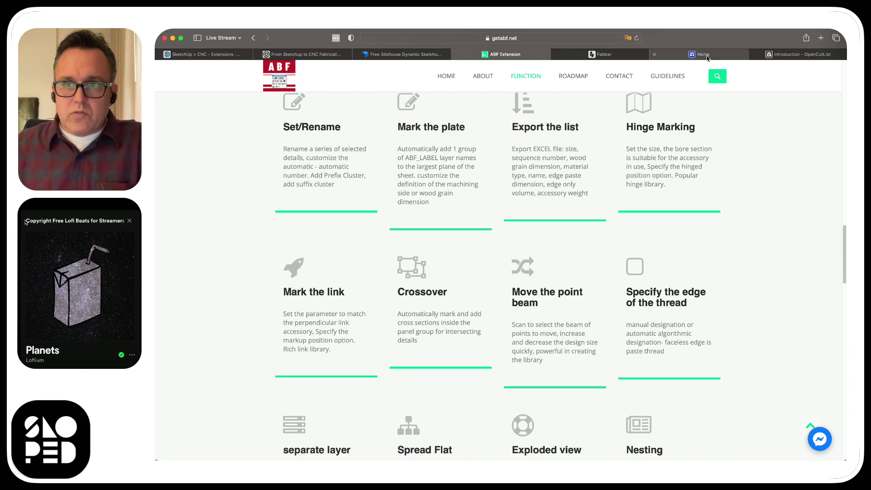
scroll(790, 208, down, 1)
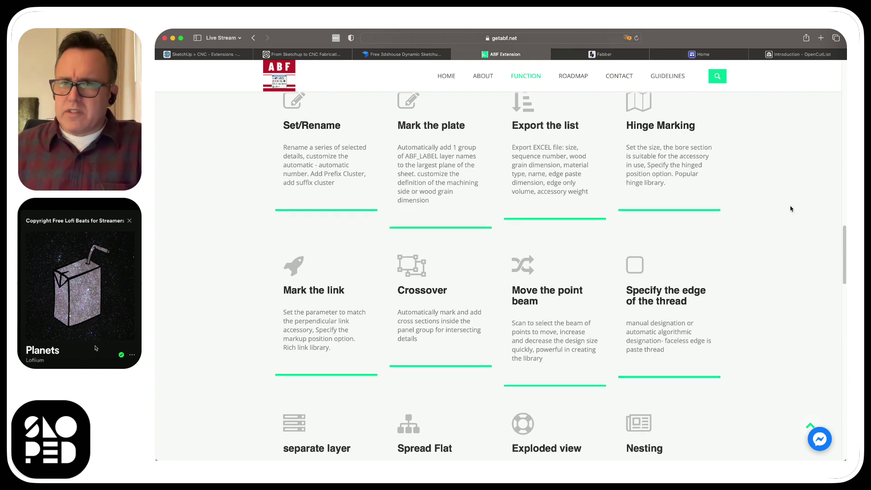
scroll(790, 209, down, 5)
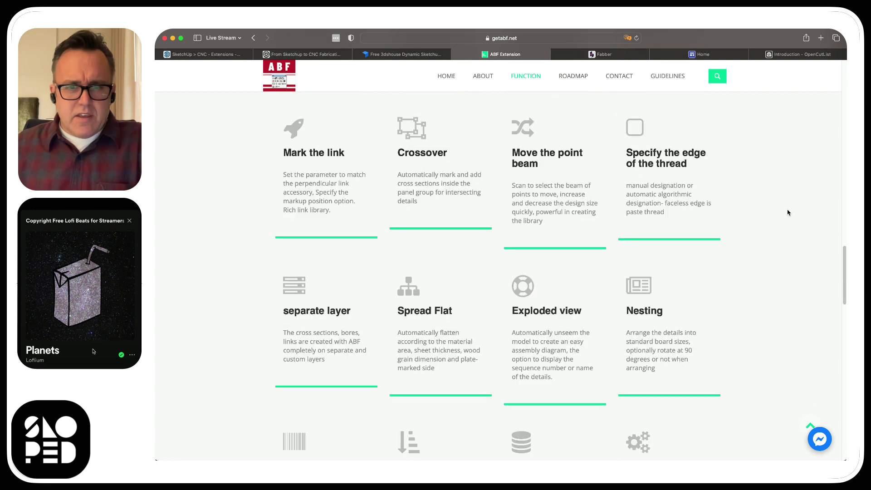
scroll(758, 291, down, 4)
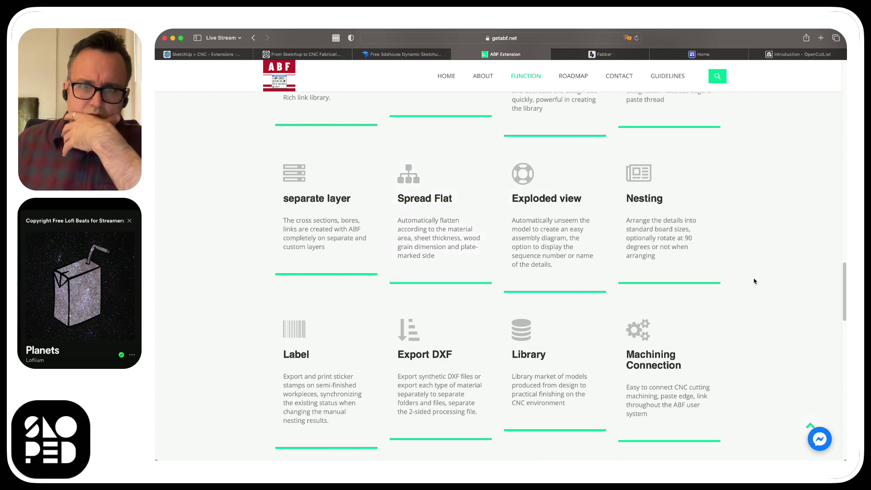
scroll(754, 281, down, 2)
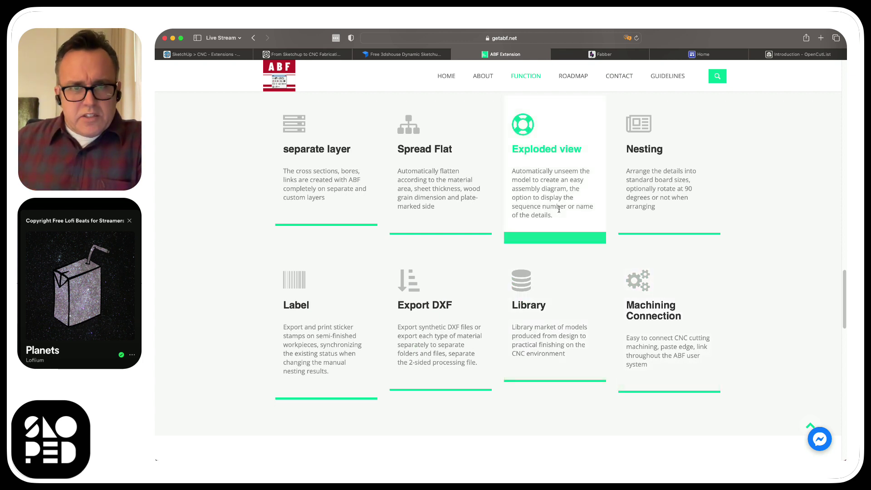
Look over the ABF functions again, the features under construction, and the site's introduction, value section and ABF 2023 banner
scroll(559, 209, up, 6)
scroll(558, 209, up, 5)
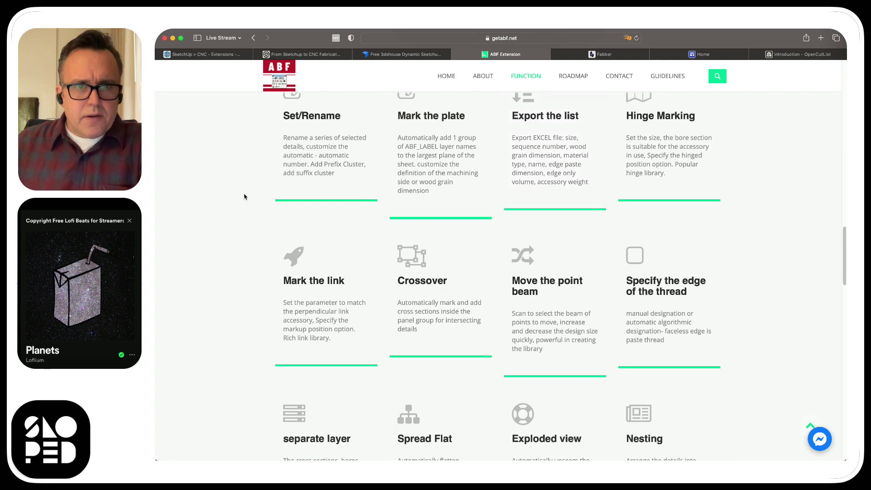
scroll(243, 195, up, 3)
scroll(672, 231, down, 20)
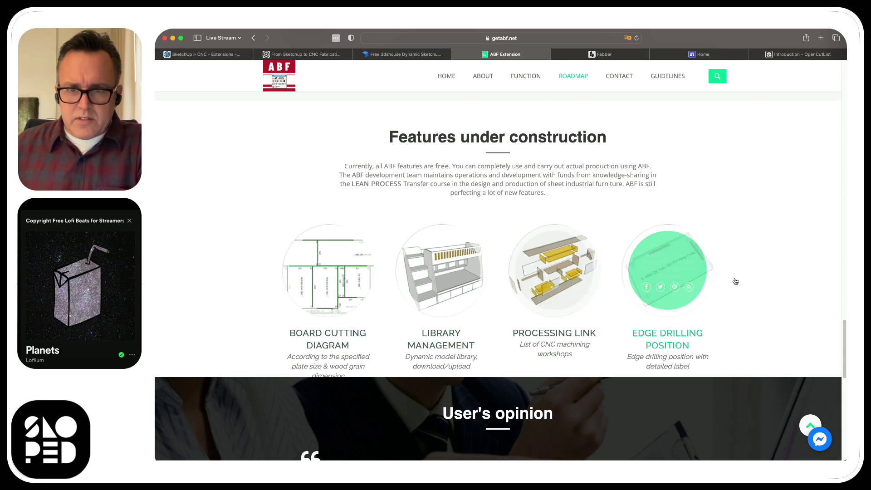
scroll(756, 293, up, 20)
scroll(757, 294, up, 5)
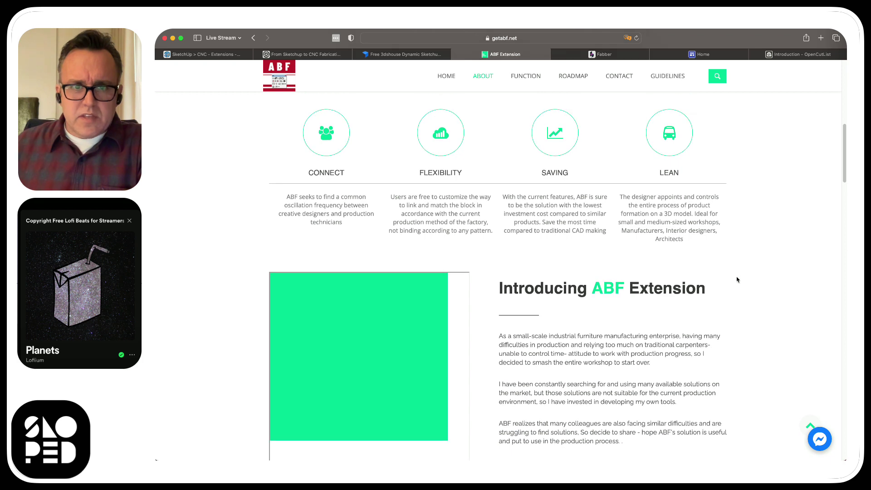
scroll(740, 272, up, 3)
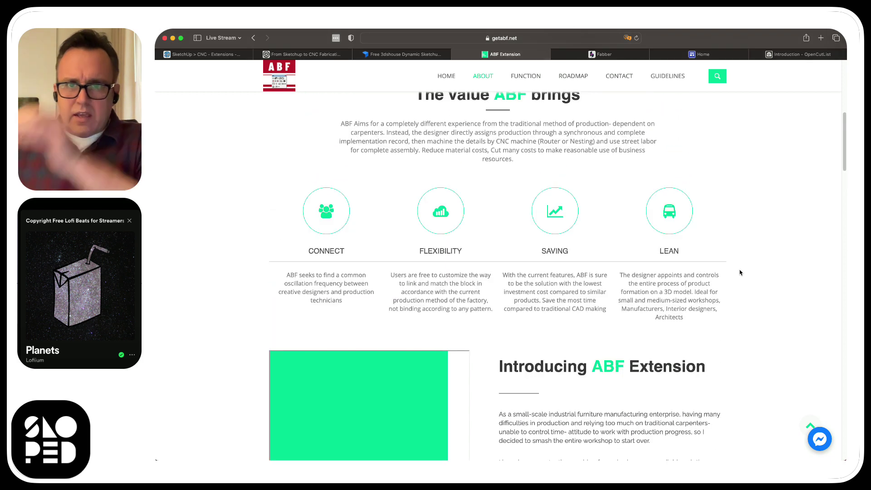
scroll(727, 182, up, 5)
scroll(727, 182, up, 2)
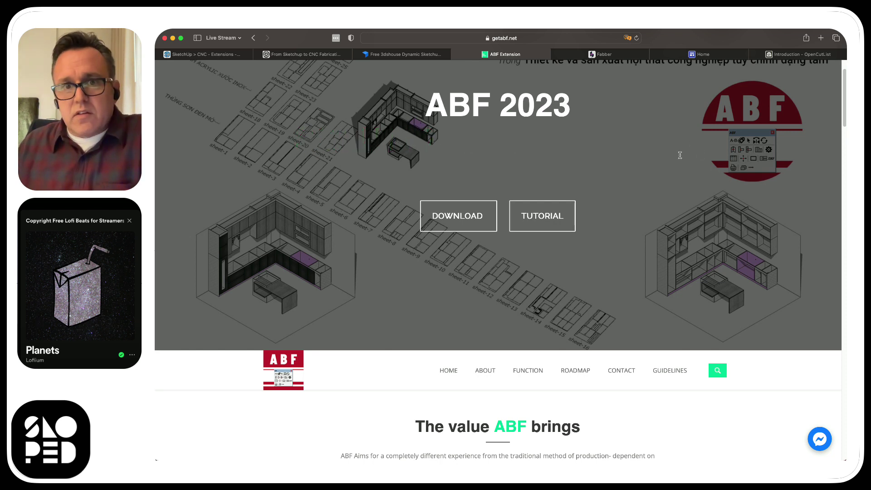
Review the ABF site's value section, extension introduction and start of the current functions, and return to the ABF 2023 banner
scroll(679, 155, down, 1)
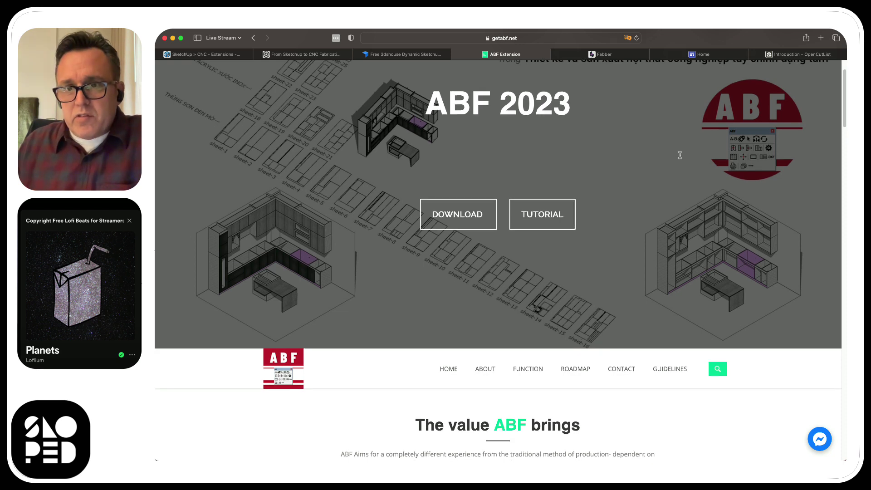
scroll(679, 155, down, 2)
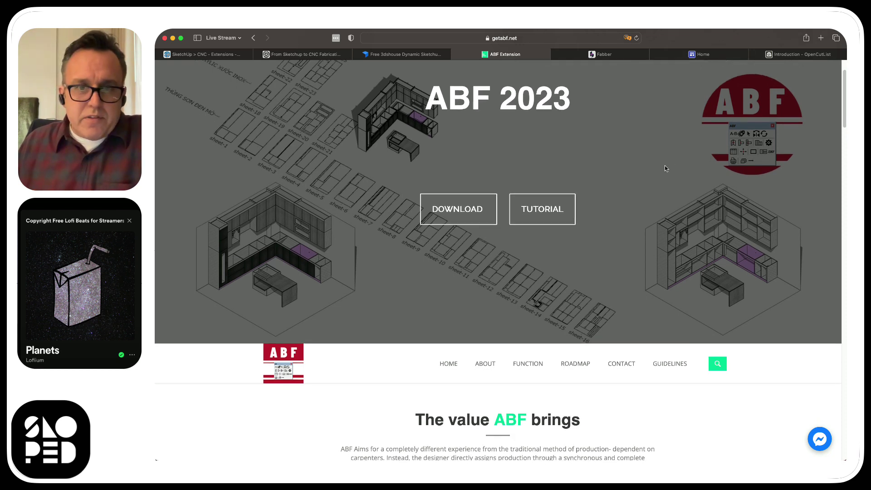
scroll(652, 236, down, 7)
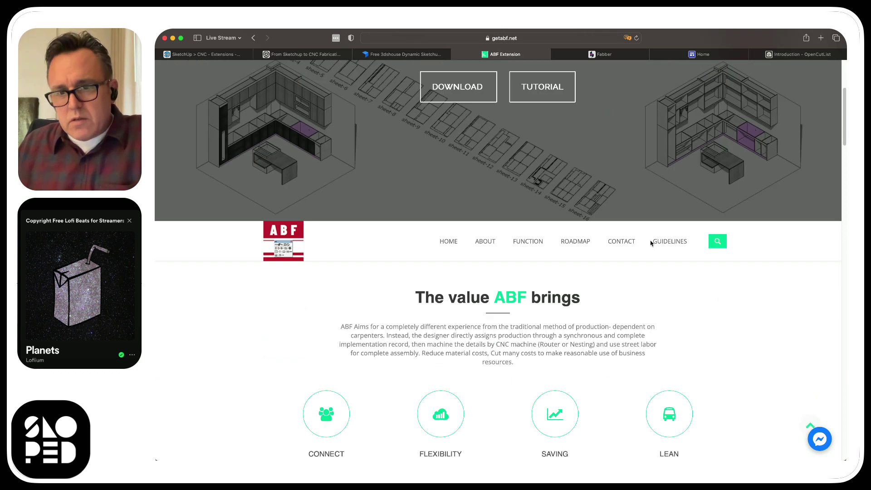
scroll(773, 287, down, 3)
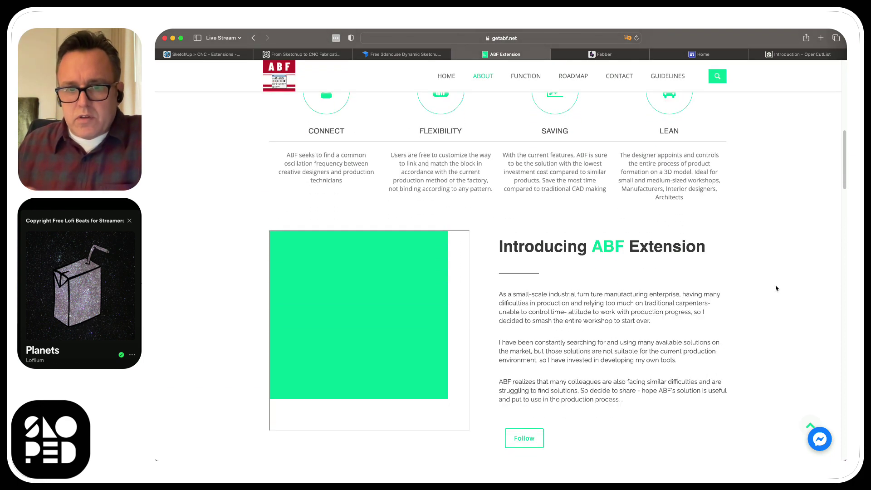
scroll(776, 288, down, 3)
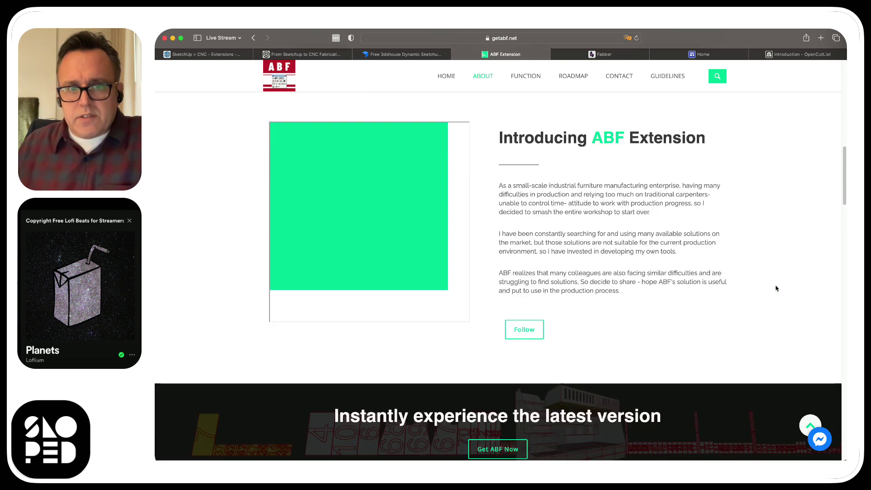
scroll(776, 289, down, 1)
scroll(776, 290, down, 2)
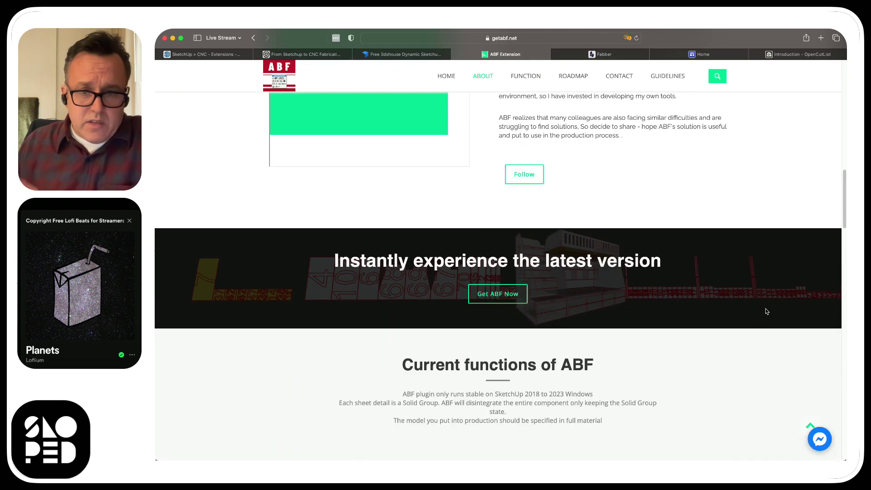
scroll(750, 353, up, 4)
scroll(749, 353, up, 2)
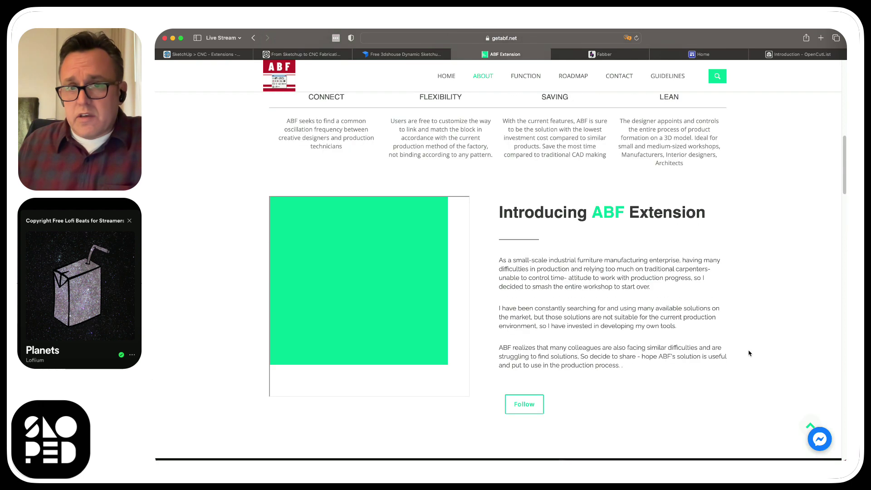
scroll(749, 353, up, 2)
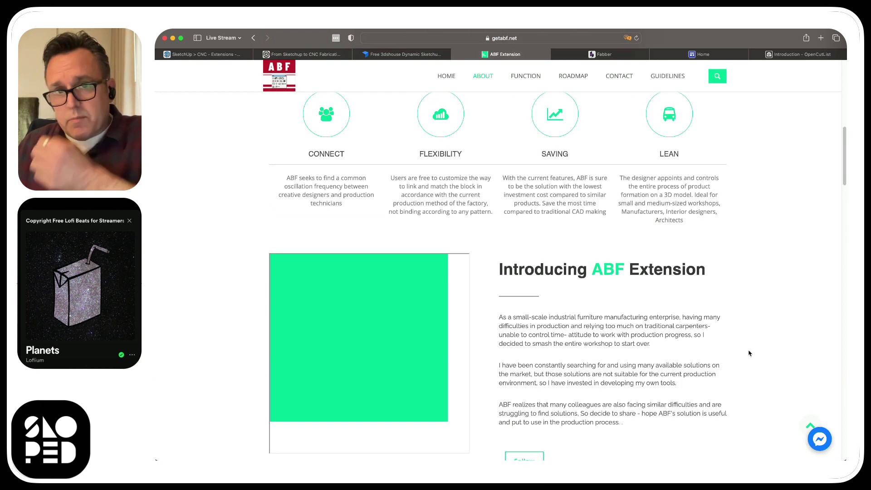
scroll(749, 353, up, 10)
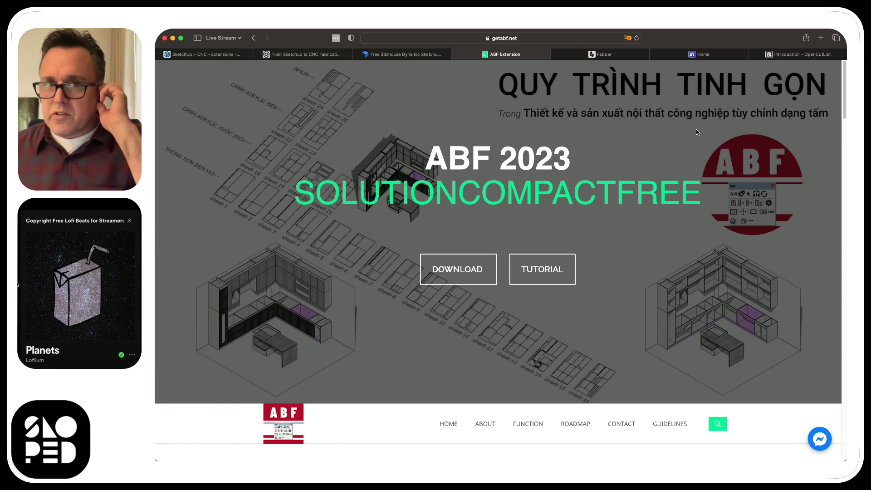
Switch to the Free 3dshouse Dynamic Sketchup Extension page and examine its description and the plugin's installation and login instructions
click(408, 55)
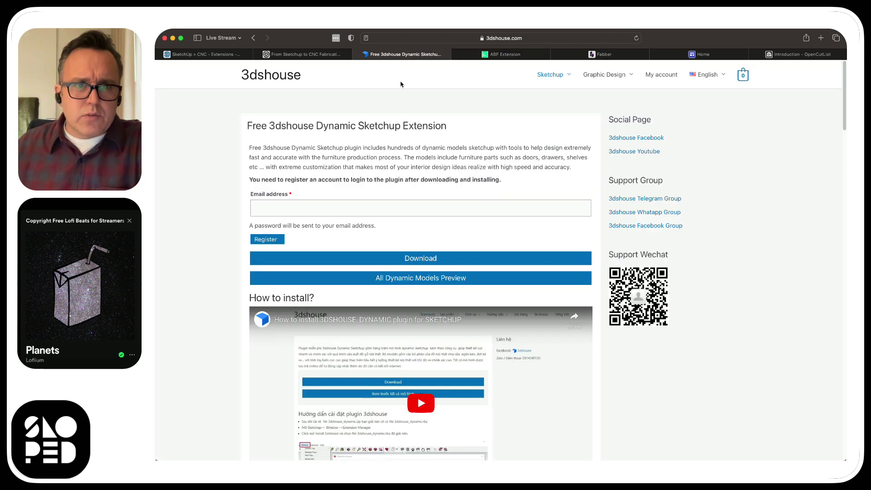
scroll(214, 144, down, 1)
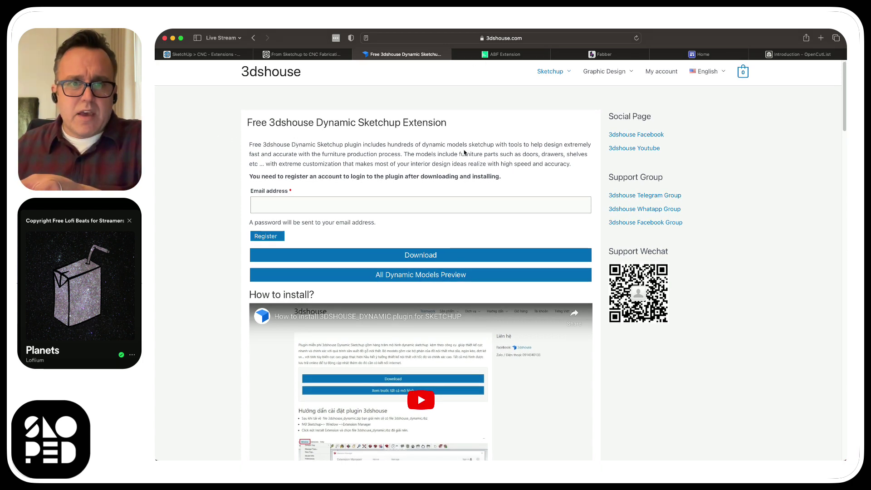
scroll(465, 155, down, 10)
scroll(498, 216, down, 7)
scroll(499, 216, down, 7)
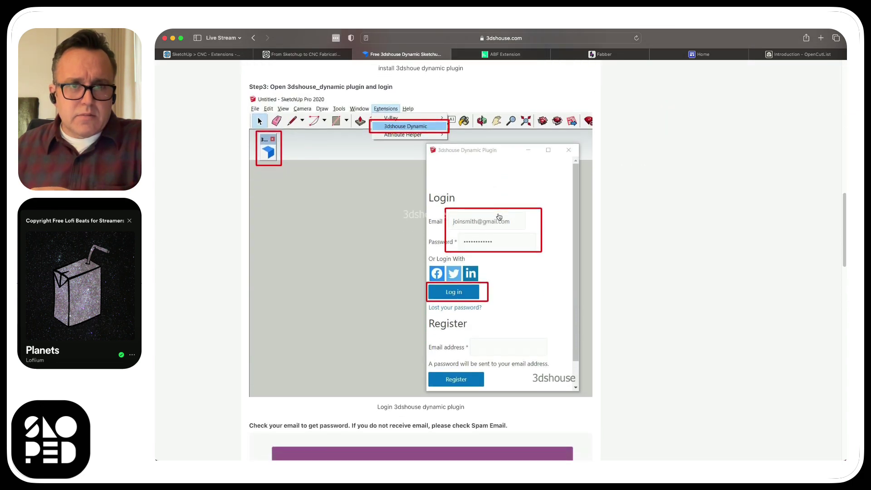
scroll(499, 216, down, 6)
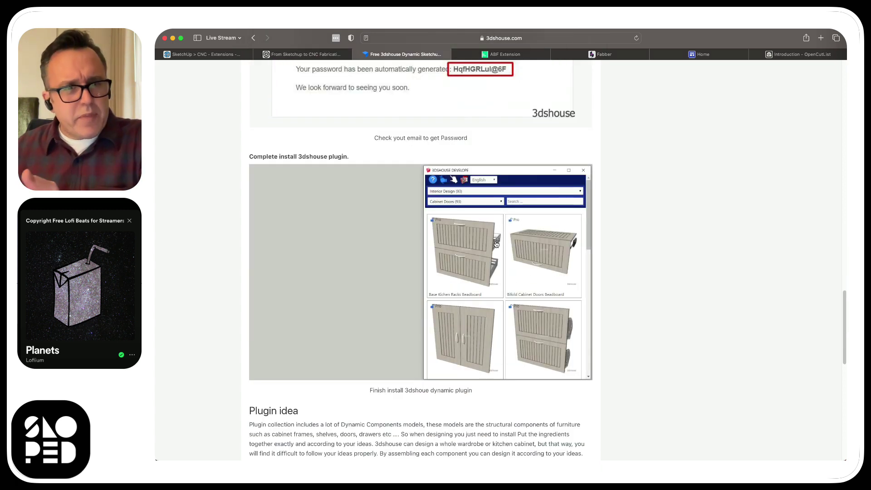
Read the 3dshouse plugin idea, highlights and frequently asked questions through the CNC support answer, and return to the page heading
scroll(497, 244, down, 2)
scroll(496, 244, down, 2)
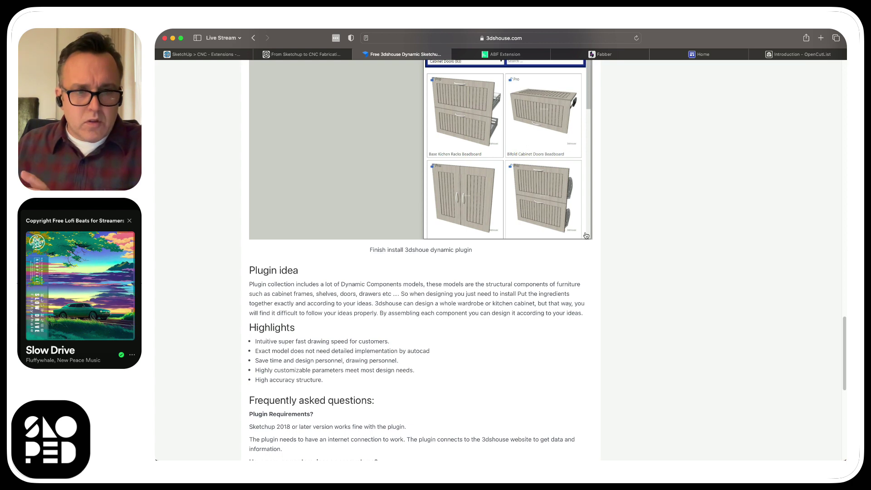
scroll(623, 277, down, 1)
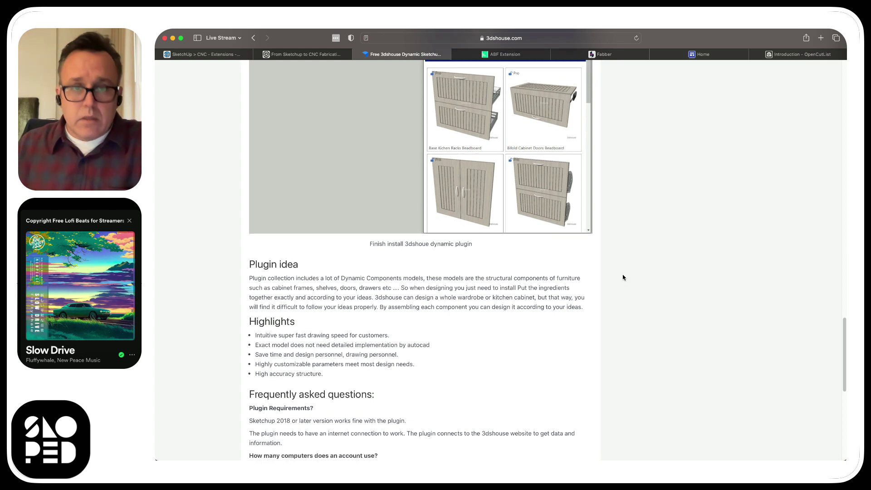
scroll(623, 277, up, 5)
scroll(622, 277, down, 10)
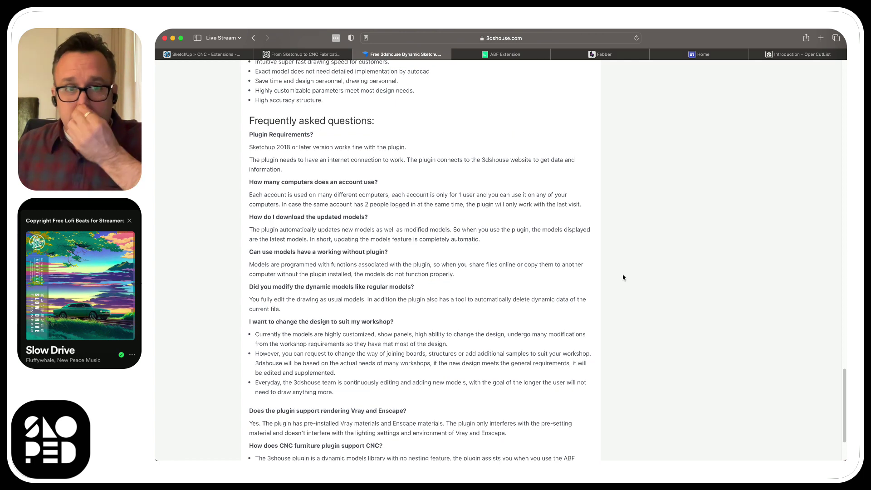
scroll(622, 277, down, 3)
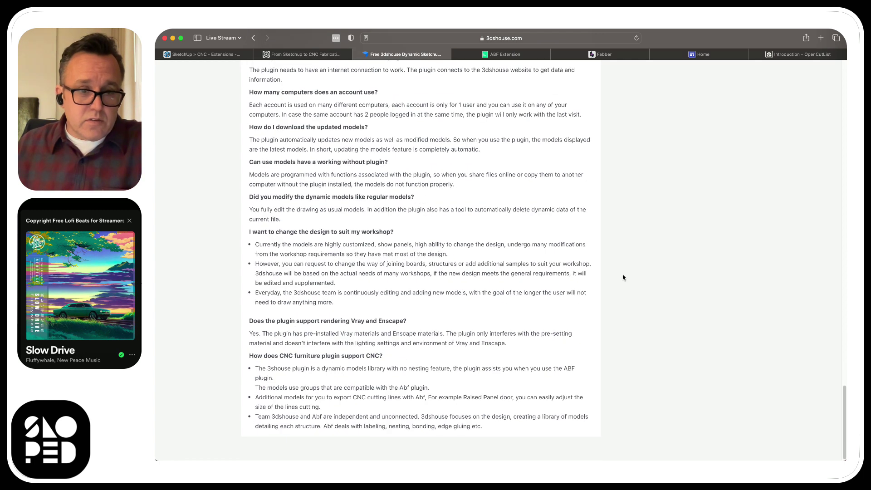
scroll(623, 277, up, 20)
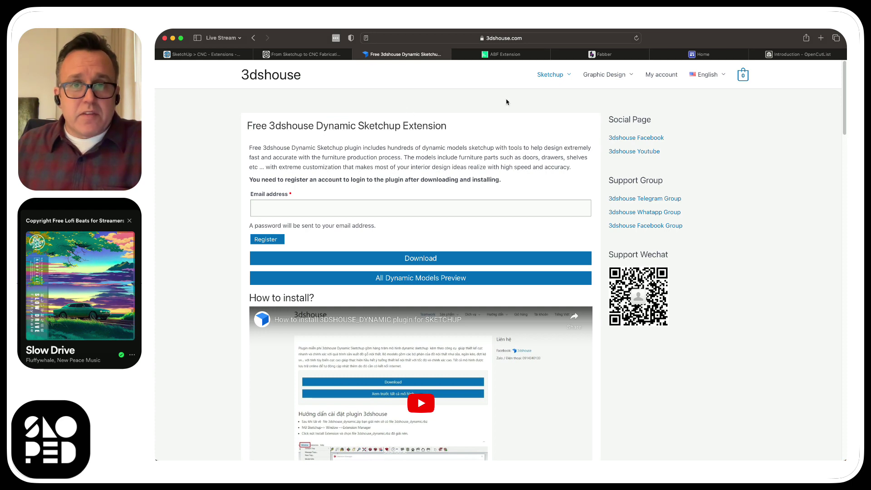
Switch to the OpenCutList documentation and read its Introduction, covering the tool overview, approach, dimension and orientation, and material of parts
click(794, 56)
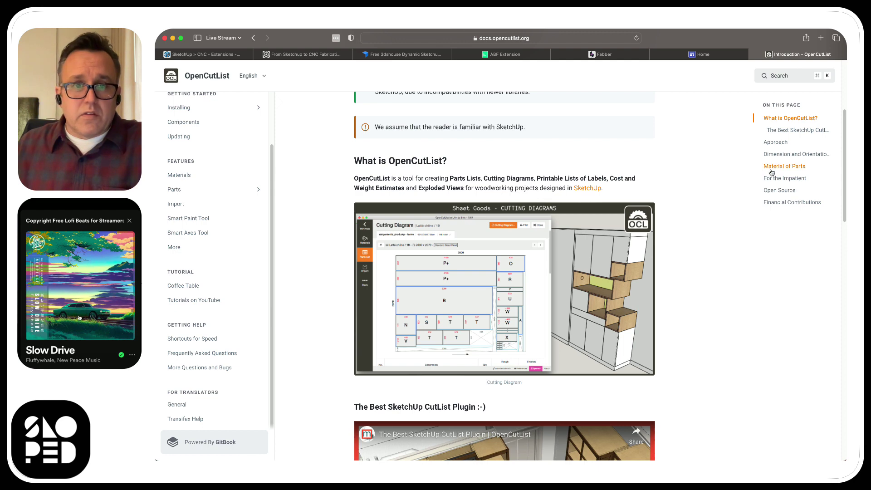
scroll(771, 172, up, 5)
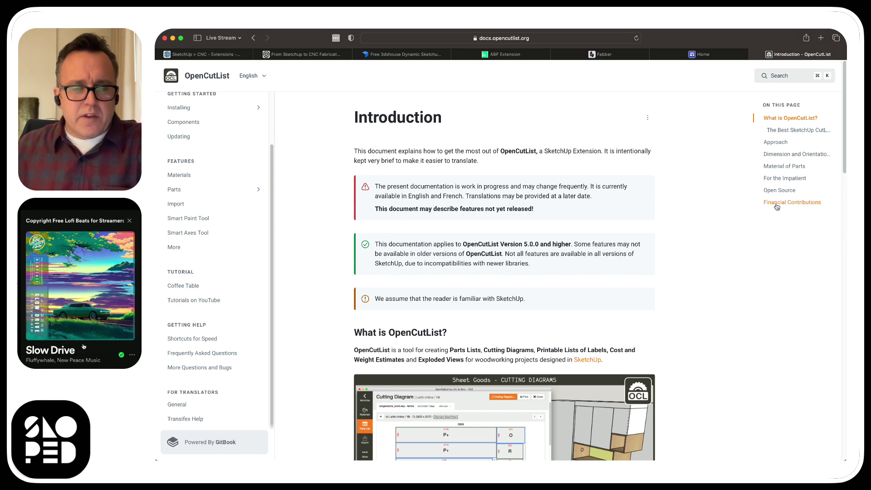
scroll(724, 279, down, 4)
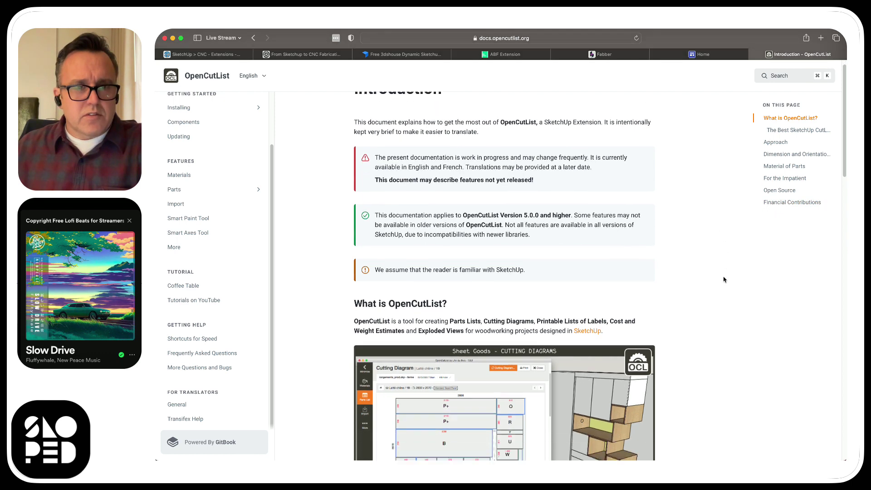
scroll(724, 280, down, 5)
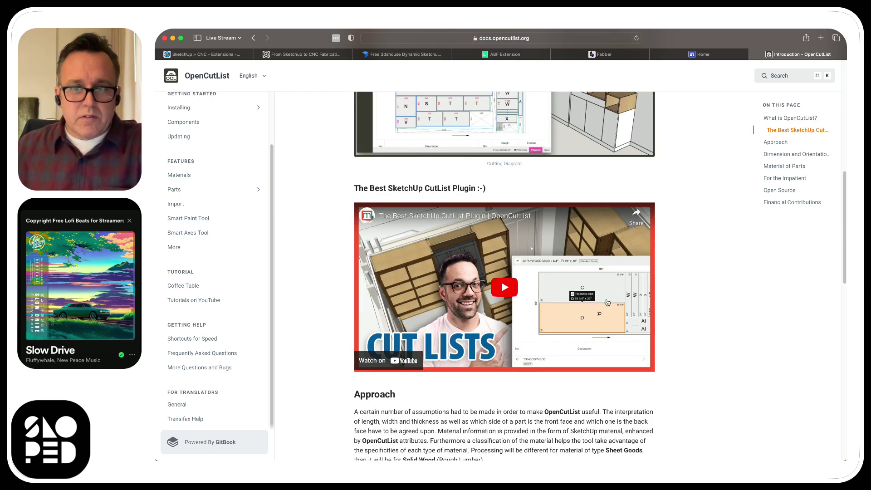
scroll(688, 319, down, 3)
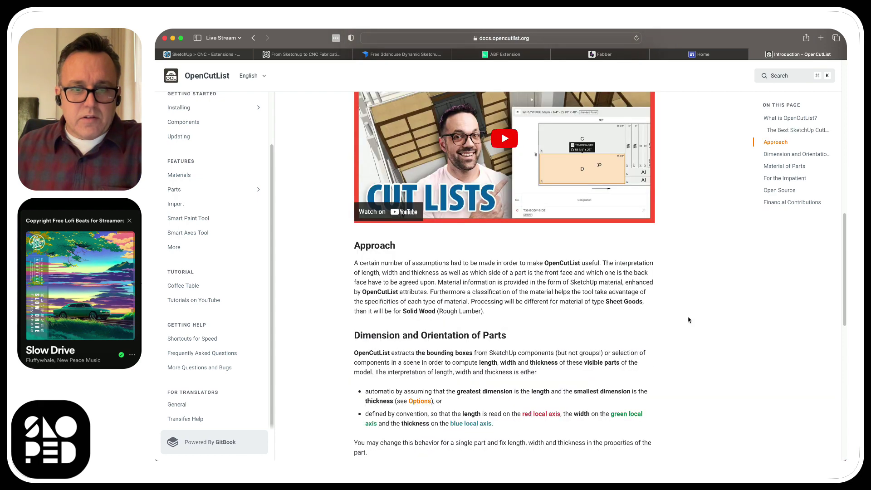
scroll(688, 320, down, 2)
scroll(688, 320, down, 1)
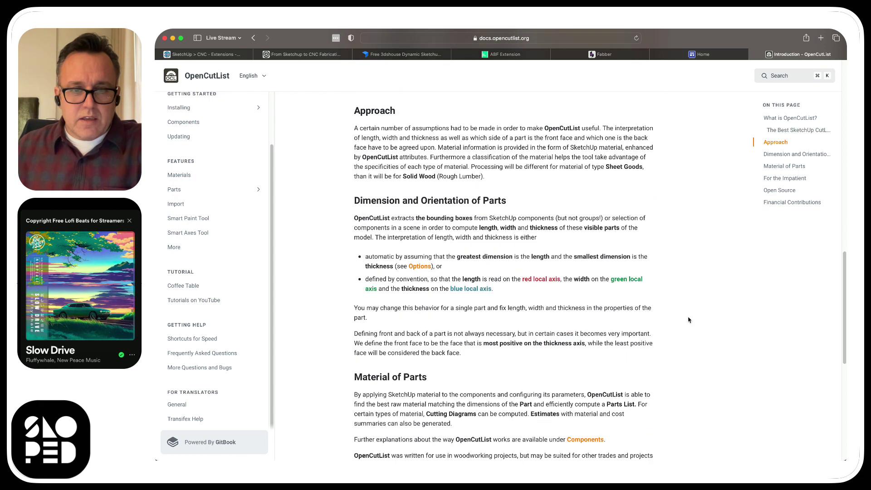
scroll(688, 320, down, 2)
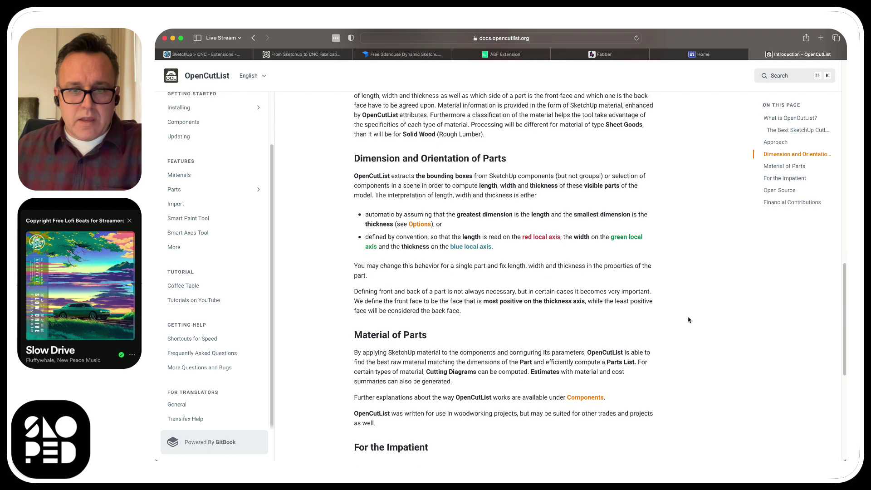
scroll(688, 319, down, 1)
Return to the start of the OpenCutList Introduction and look over the documentation contents and the cutting diagram example
scroll(687, 320, up, 20)
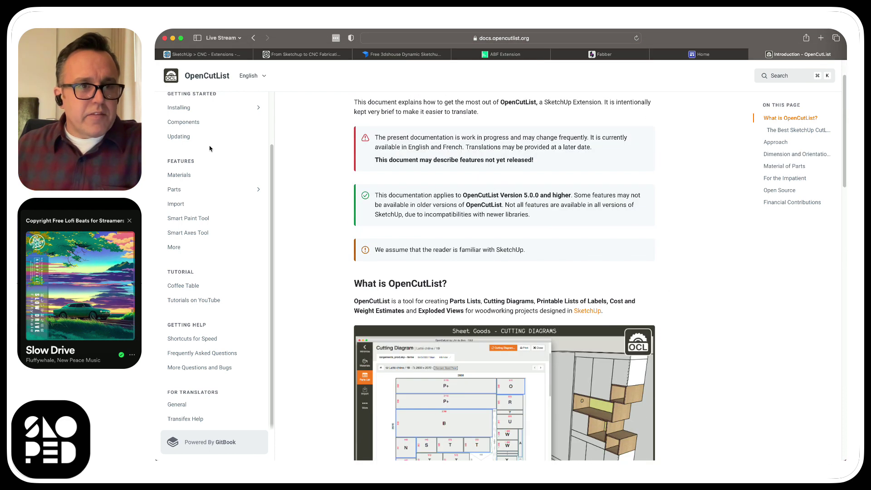
scroll(213, 152, up, 3)
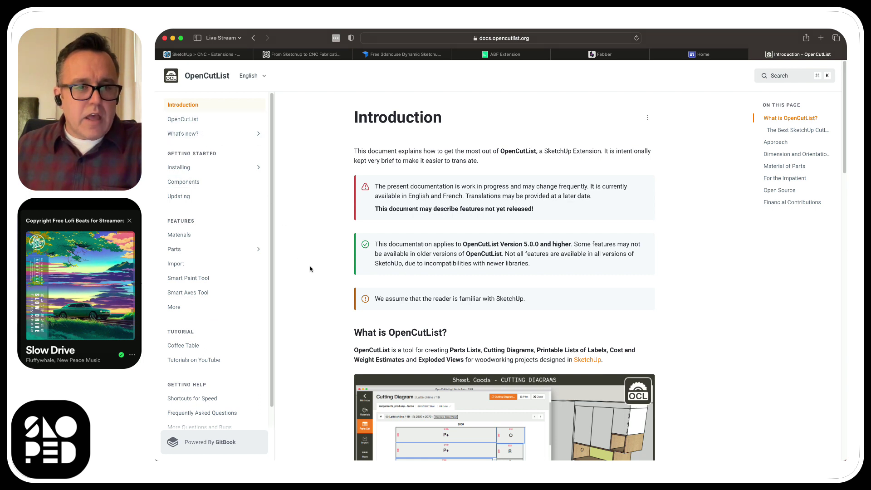
scroll(310, 269, down, 3)
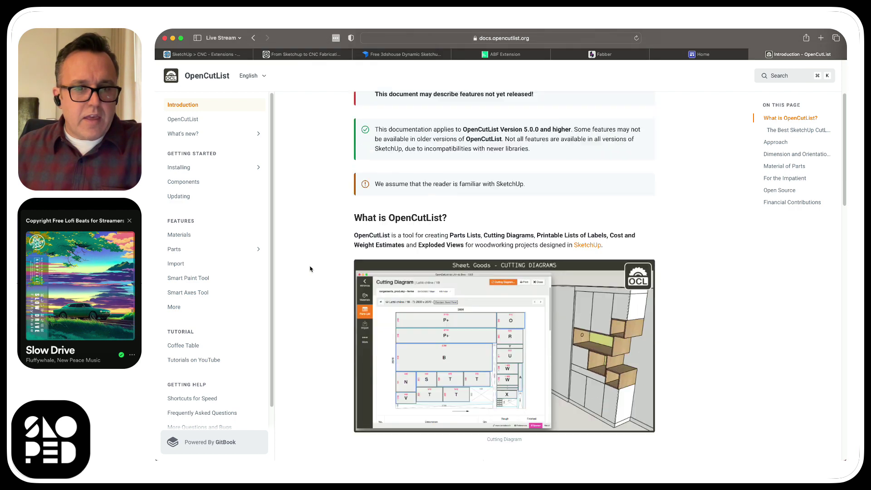
scroll(310, 261, up, 3)
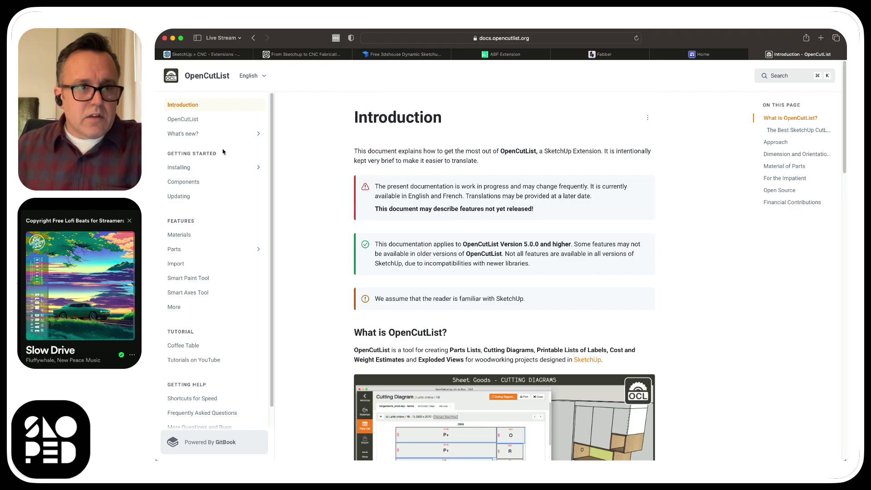
Read the OpenCutList page's history, team and sponsoring sections, and return to the Introduction's What is OpenCutList section
click(195, 120)
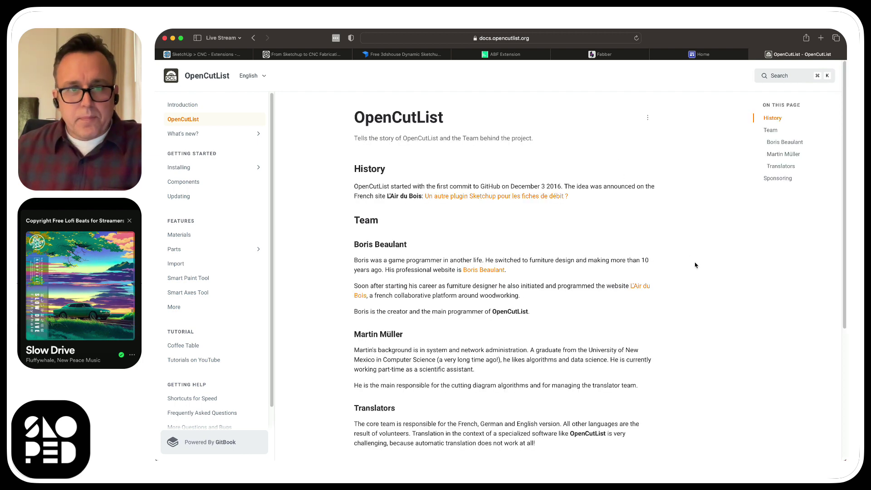
scroll(695, 265, down, 1)
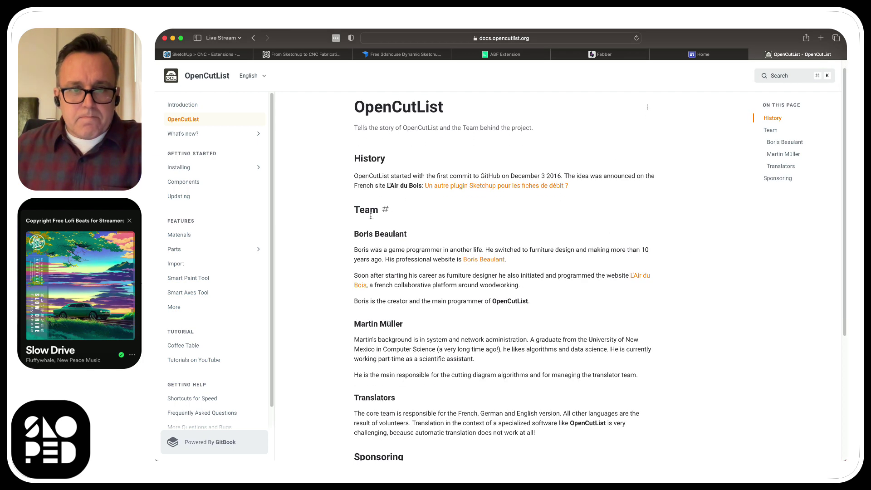
scroll(337, 283, down, 5)
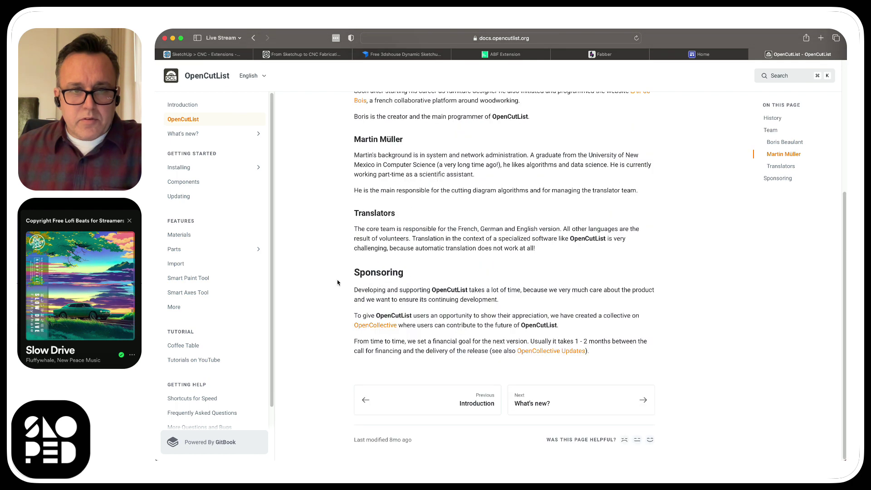
scroll(337, 283, up, 5)
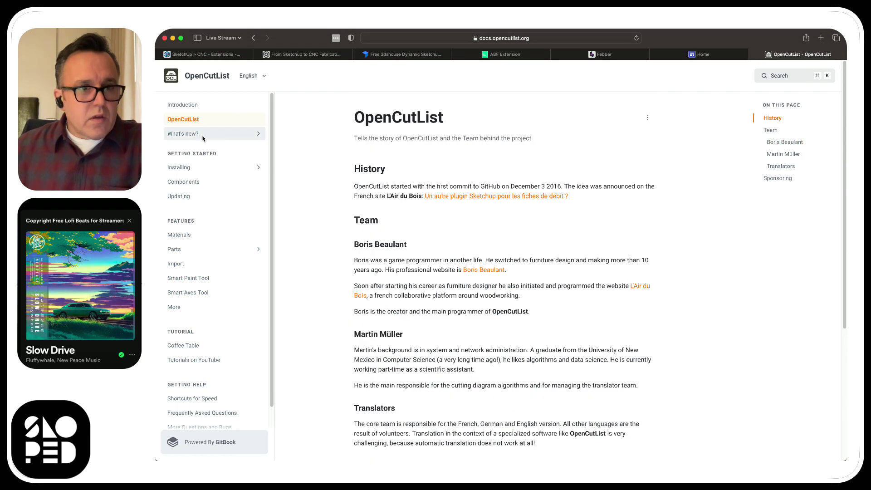
click(195, 107)
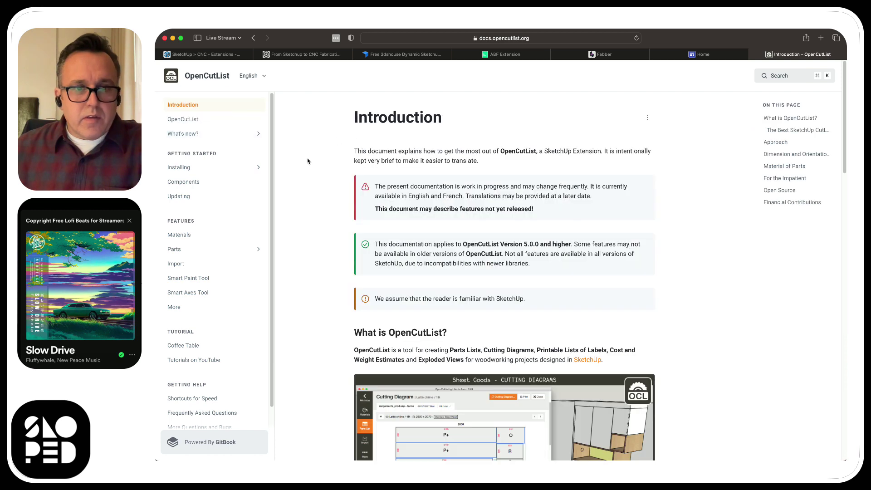
scroll(307, 162, down, 5)
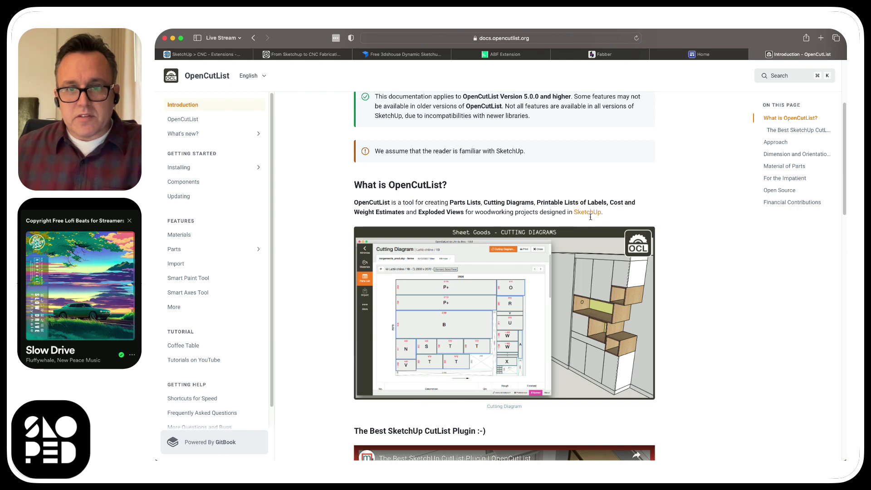
Read the OpenCutList Introduction from What is OpenCutList through Approach, Material of Parts and Financial Contributions, and return to its start
scroll(592, 220, down, 5)
scroll(595, 226, up, 5)
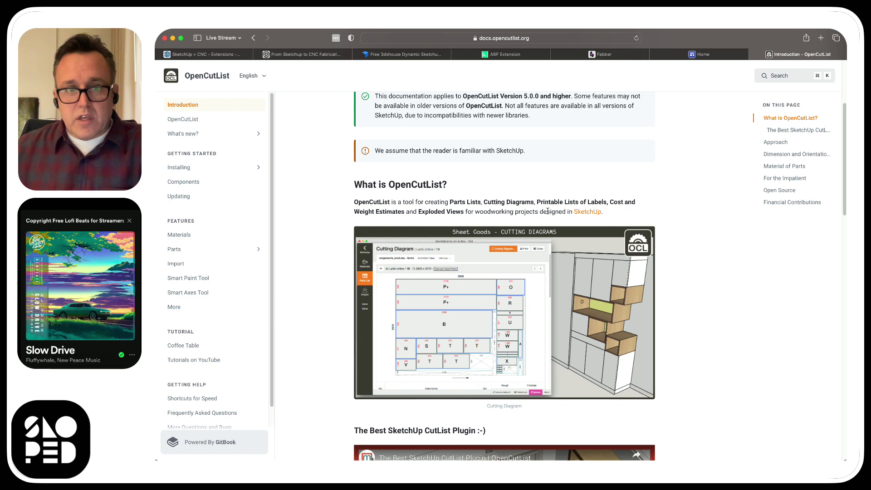
scroll(410, 218, down, 10)
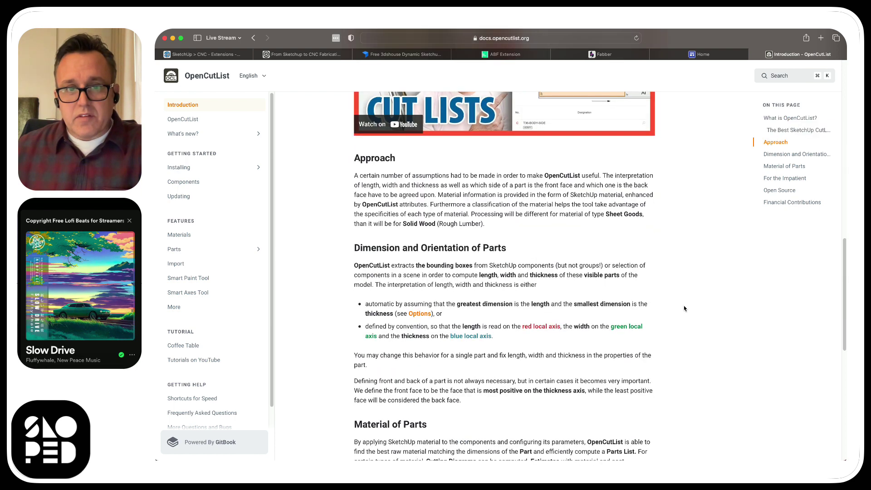
scroll(684, 308, down, 1)
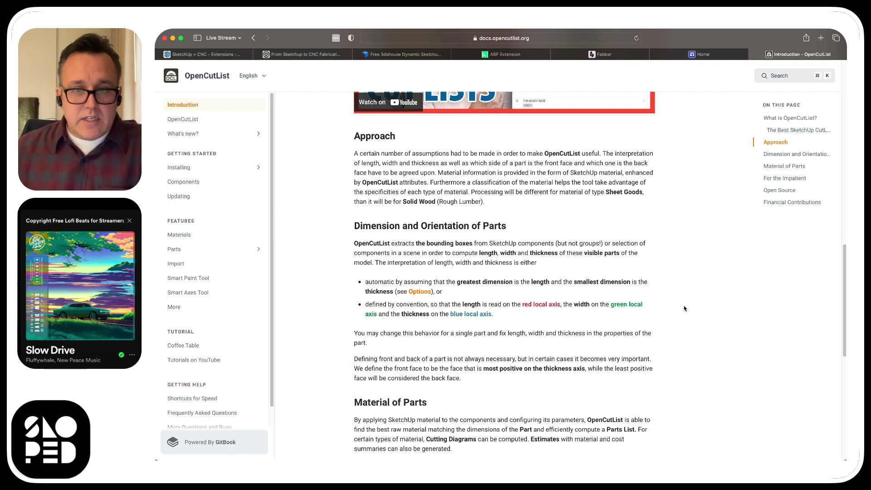
scroll(684, 308, down, 8)
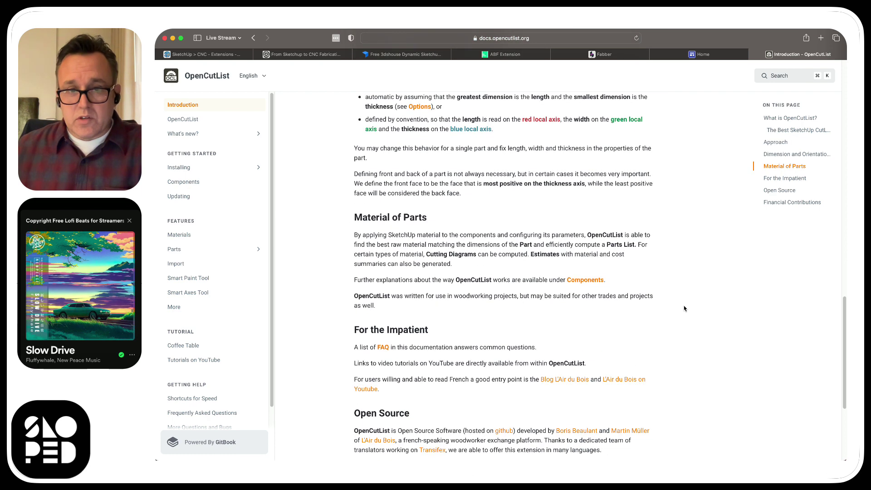
scroll(684, 308, down, 3)
scroll(684, 308, down, 5)
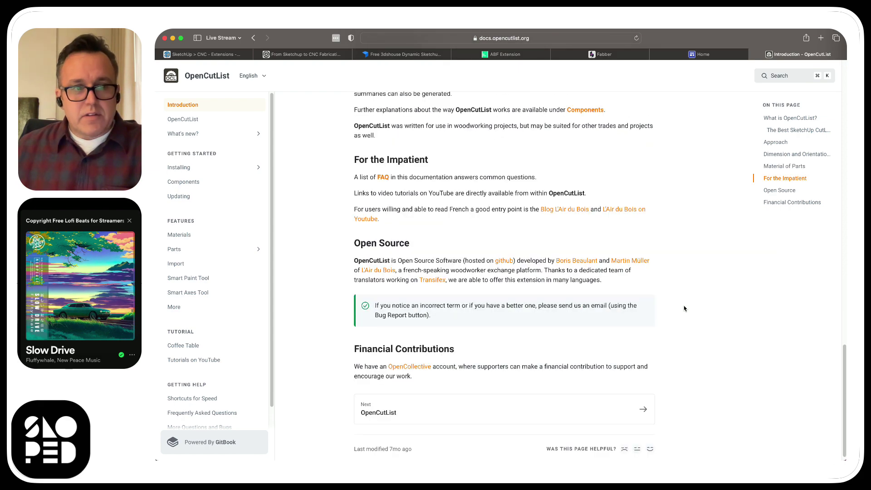
scroll(684, 308, up, 20)
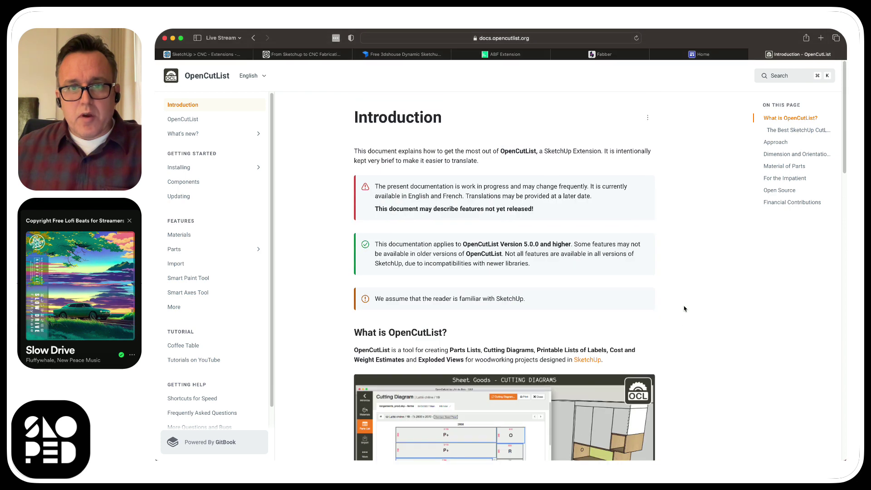
Look over the OpenCutList version notes, cutting diagram example and CutList plugin video section, and return toward the page heading
scroll(683, 309, down, 1)
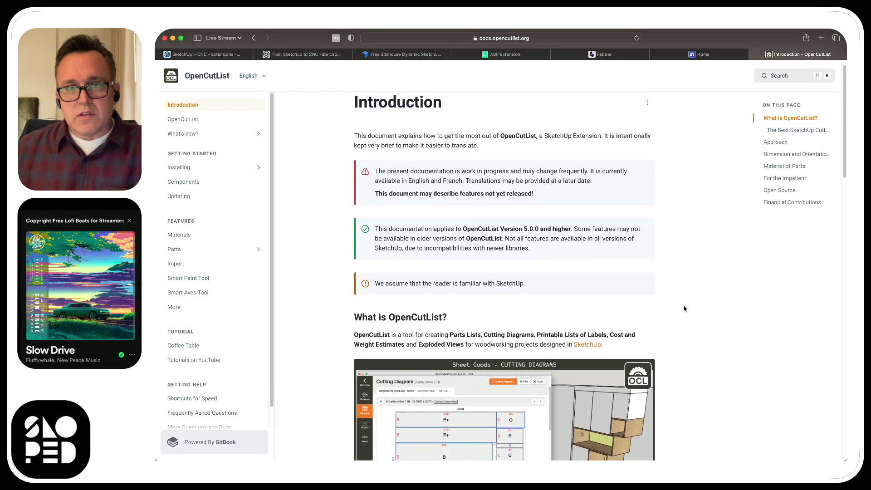
scroll(684, 308, down, 5)
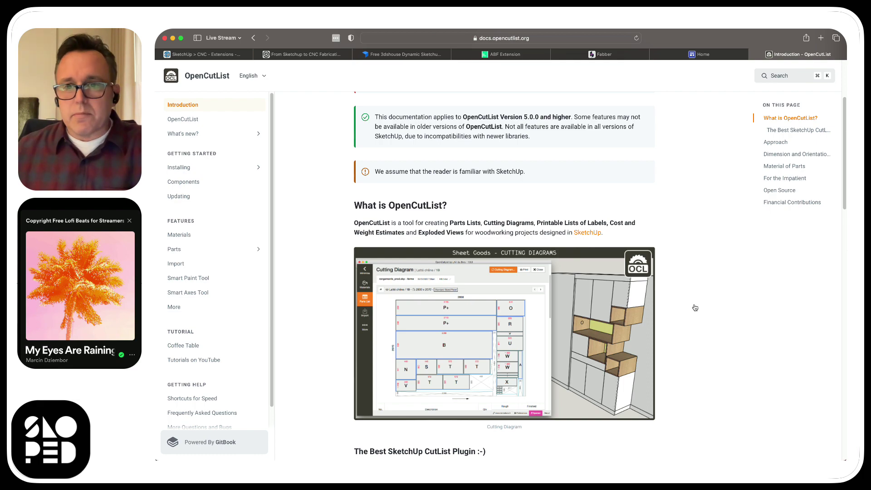
scroll(693, 307, down, 10)
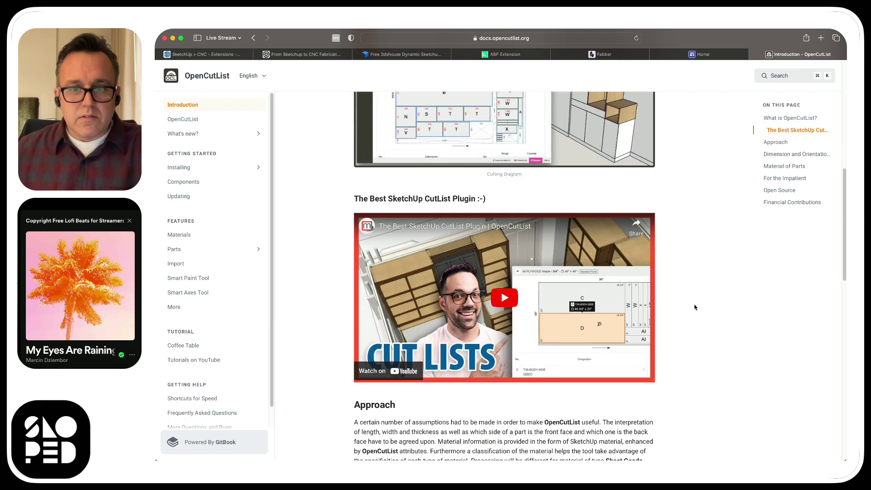
scroll(694, 307, up, 10)
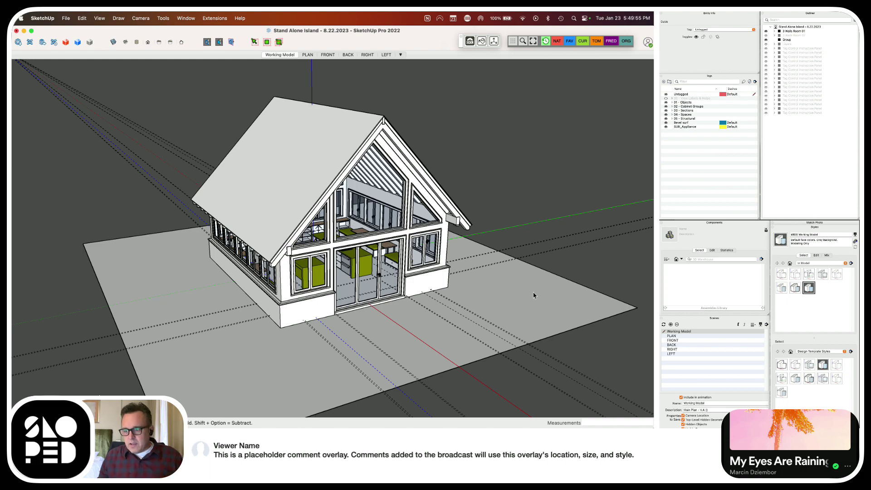
Switch to SketchUp, select the room group in the Stand Alone Island model and hide the Structural tag to expose the furniture
click(405, 264)
scroll(400, 263, up, 8)
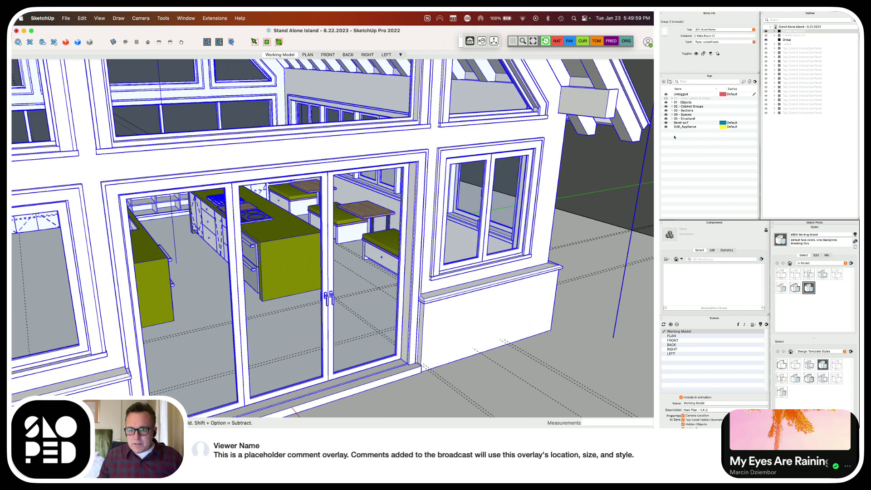
click(666, 119)
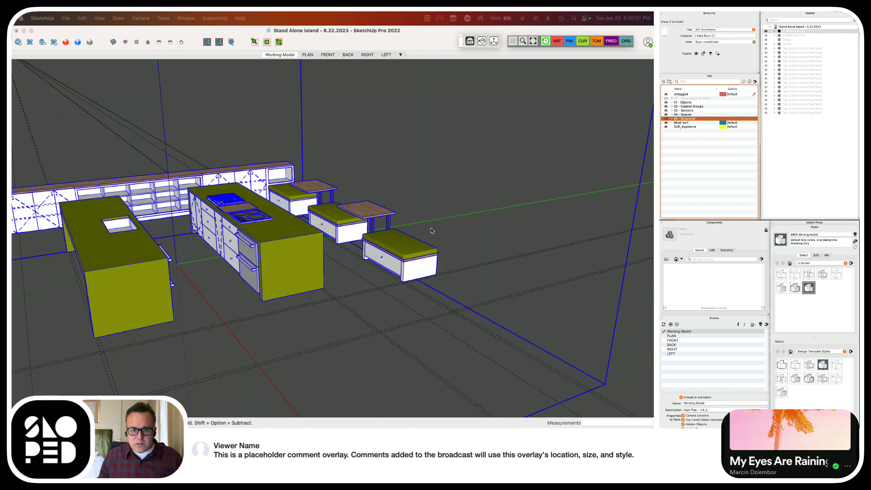
scroll(397, 266, up, 10)
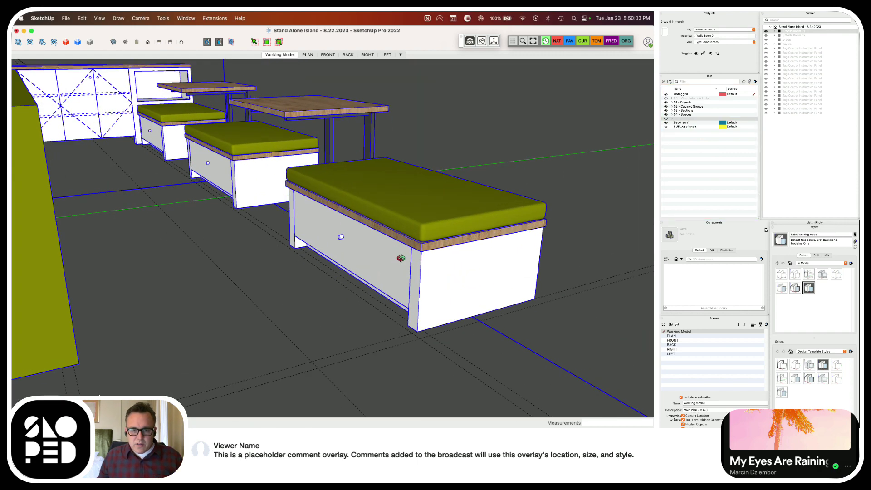
Check offset distances from the front bench's leg edge across its drawer front with the Tape Measure, without placing a guide
middle_drag(436, 233, 453, 272)
key(l)
click(423, 272)
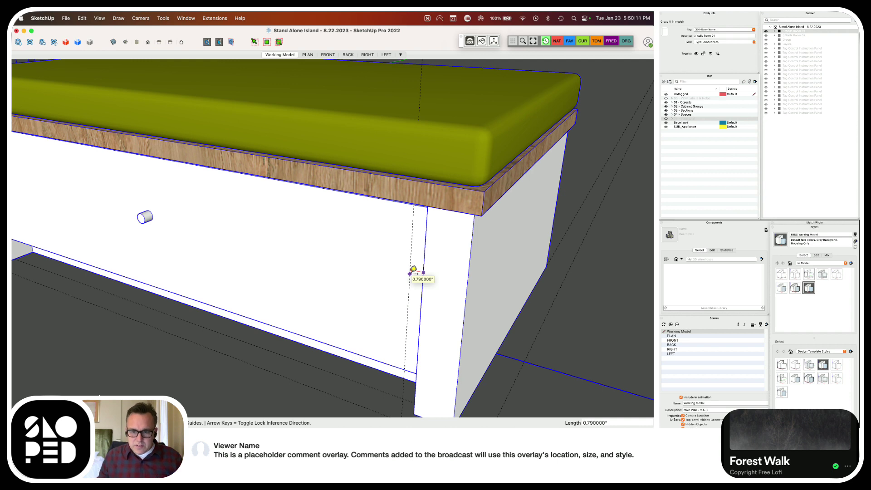
key(space)
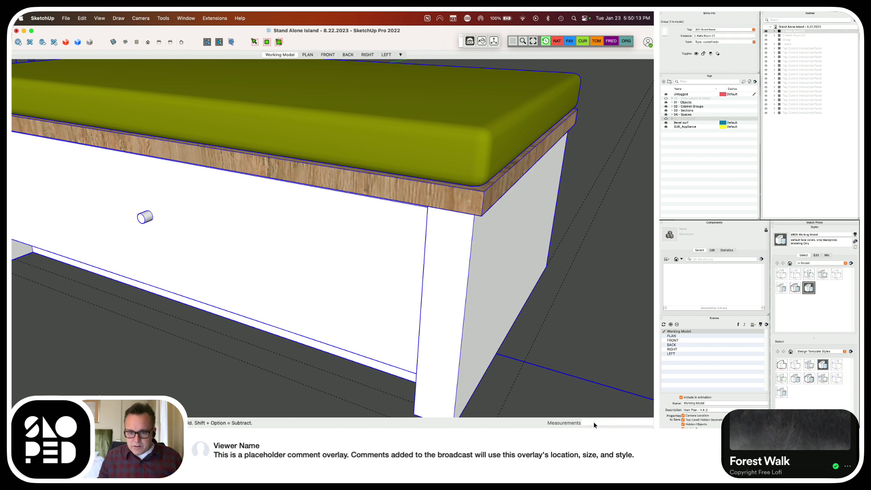
key(t)
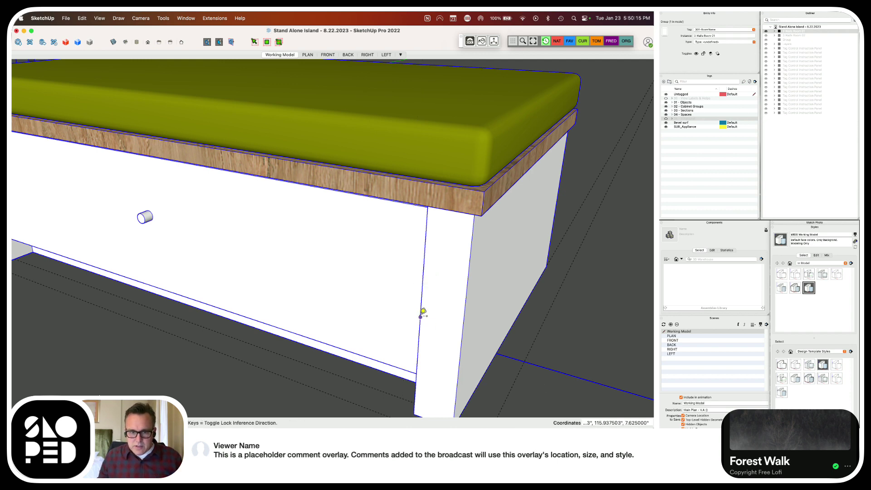
click(420, 317)
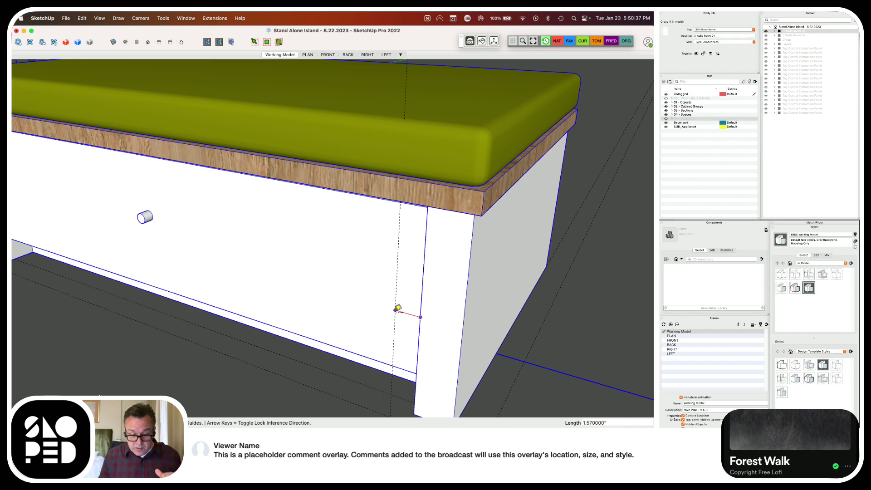
text(0)
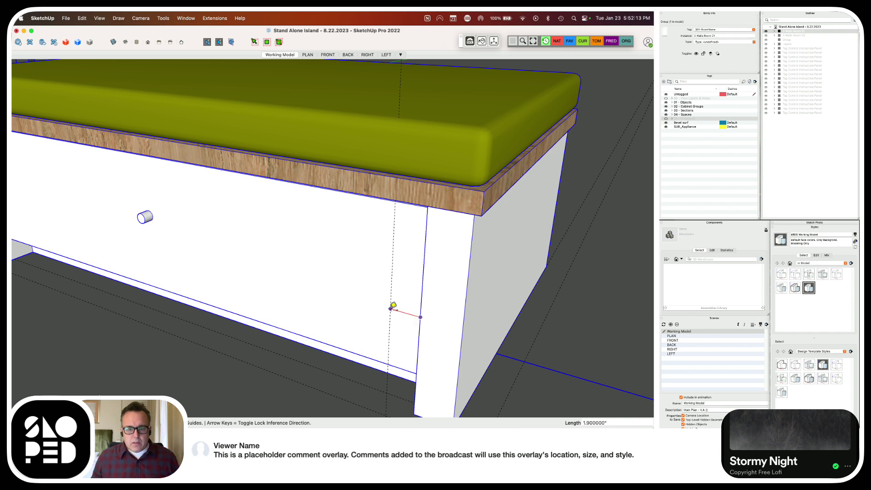
key(Escape)
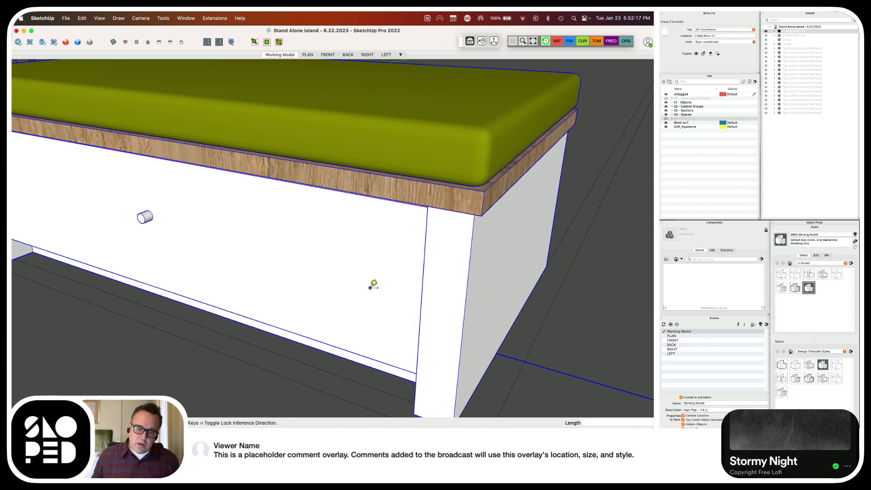
Clear the selection and examine the kitchen layout of islands, benches, tables and wall cabinets from several sides
key(e)
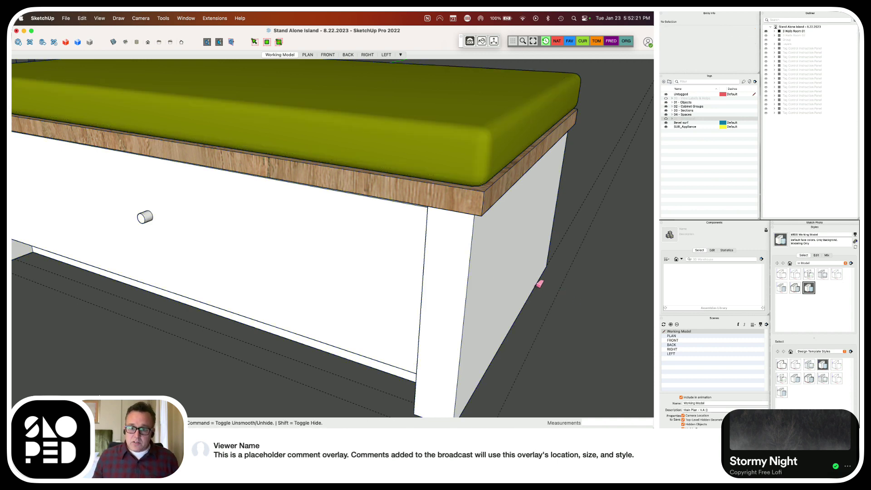
scroll(363, 268, down, 6)
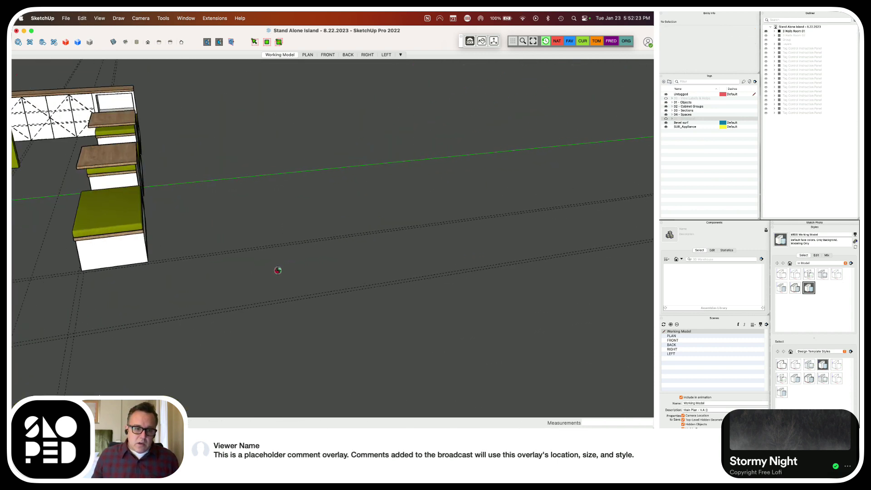
scroll(404, 299, down, 5)
middle_drag(387, 315, 132, 350)
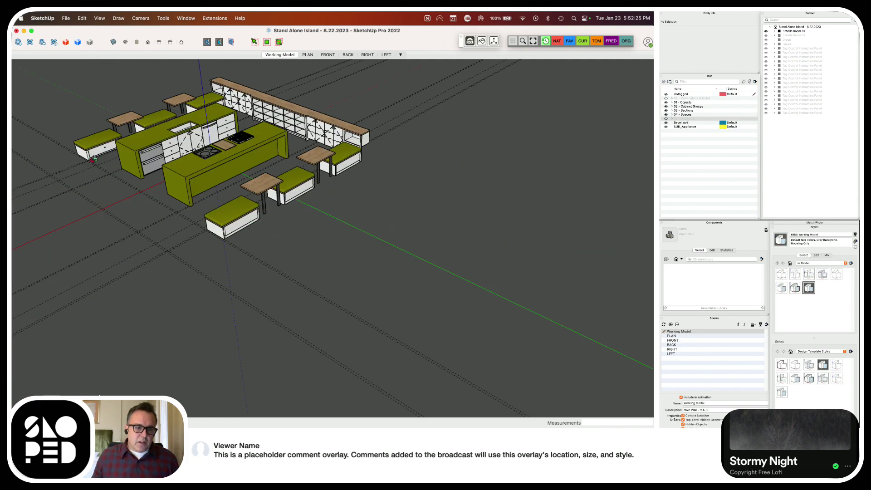
scroll(93, 160, up, 5)
middle_drag(93, 160, 120, 183)
scroll(305, 233, down, 5)
mouse_move(179, 207)
middle_down()
mouse_move(290, 205)
mouse_move(249, 220)
mouse_move(242, 207)
mouse_move(350, 219)
mouse_move(476, 155)
middle_up()
scroll(481, 154, up, 3)
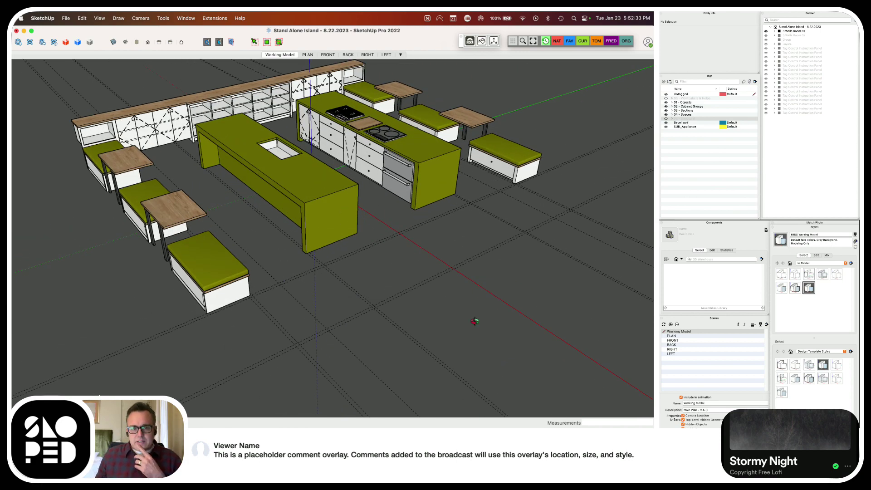
key(space)
Switch back to Safari and open mattersmith.com in a new browser tab
mouse_move(476, 427)
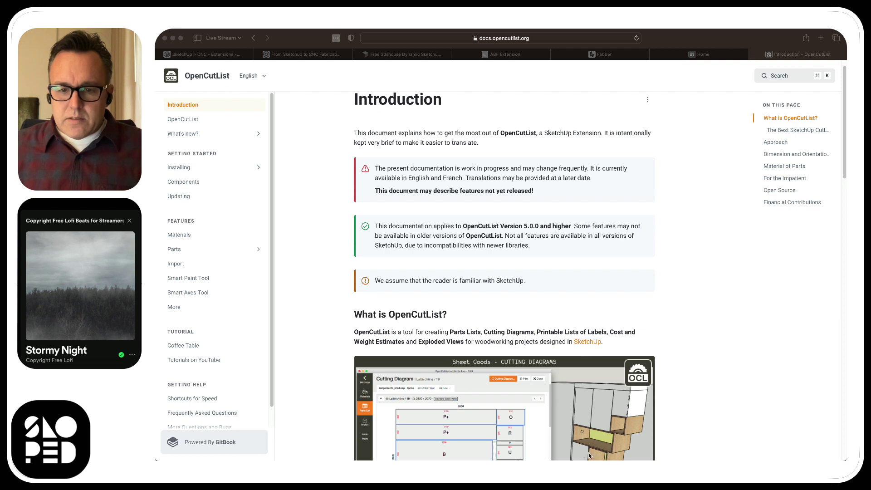
click(614, 335)
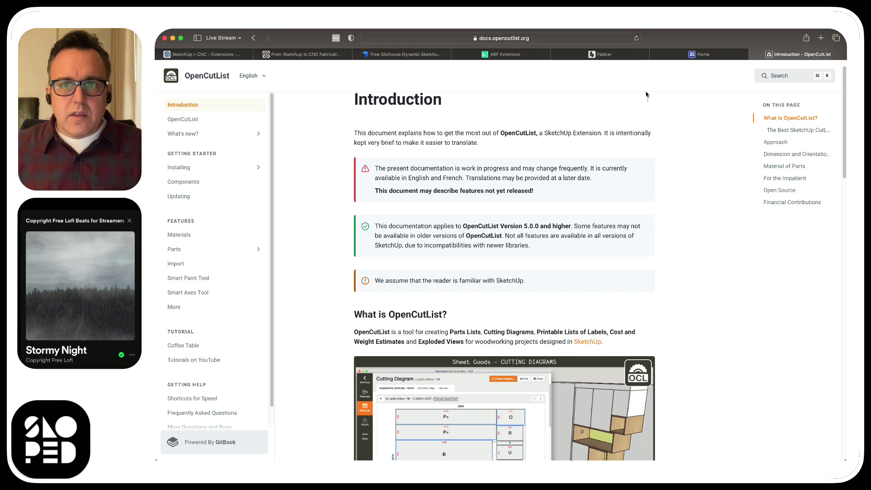
click(820, 38)
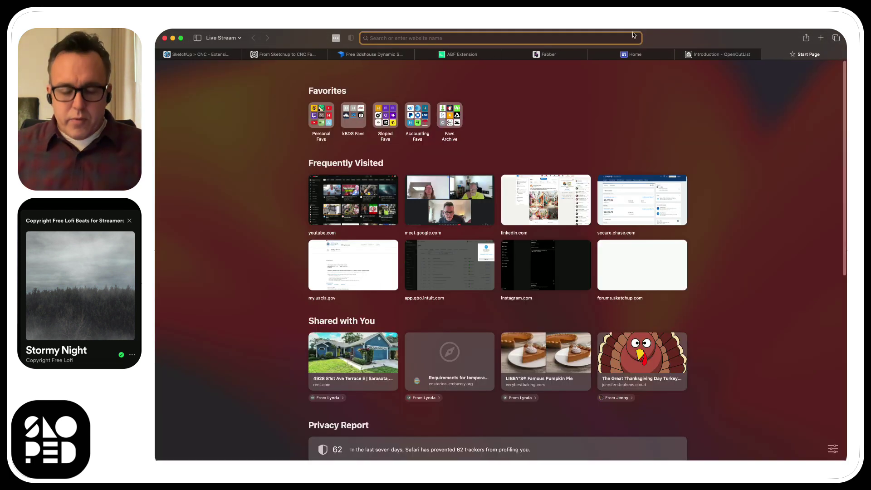
text(matter)
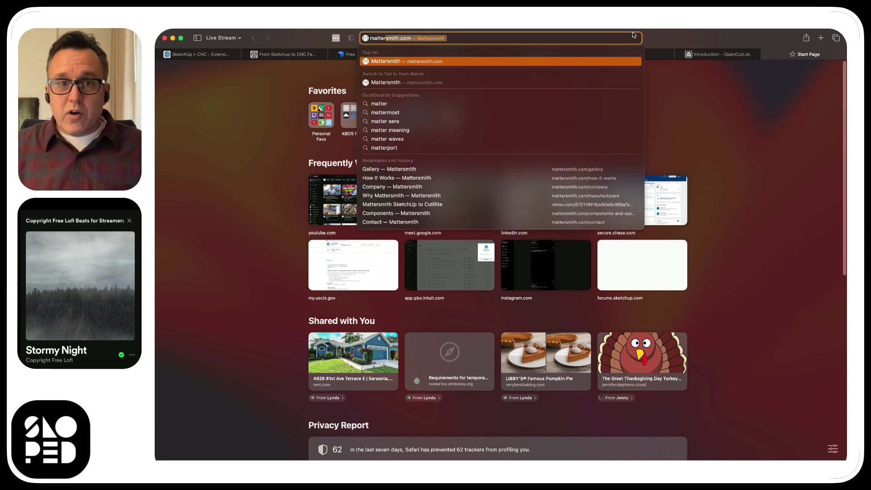
key(Return)
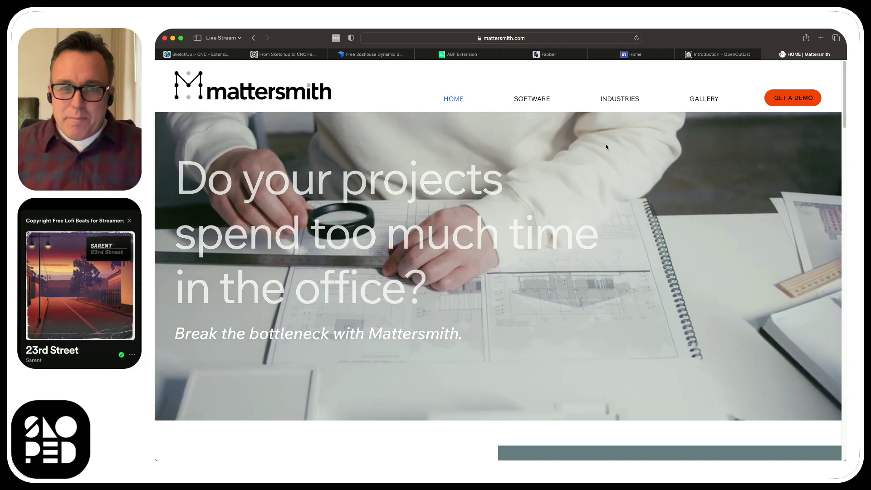
Read the Mattersmith homepage's How It Works, Capabilities, blog, System Integrations and Cabinotch testimonial sections
scroll(449, 238, down, 5)
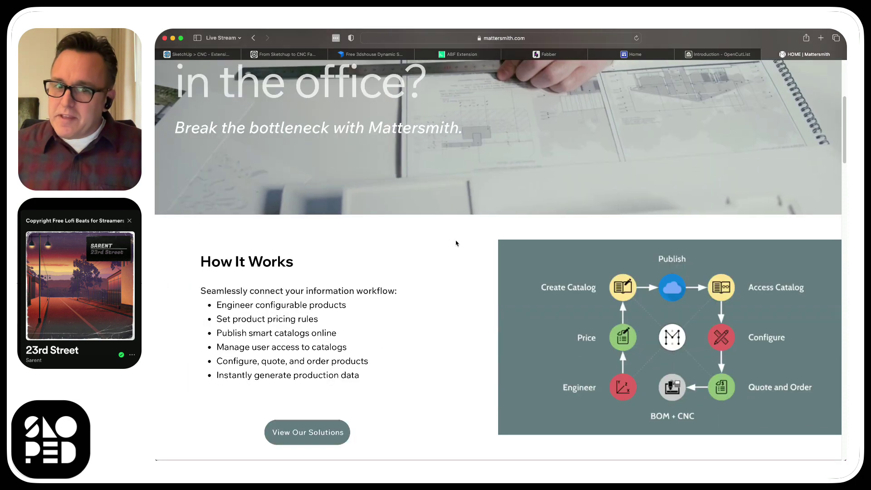
scroll(457, 243, down, 2)
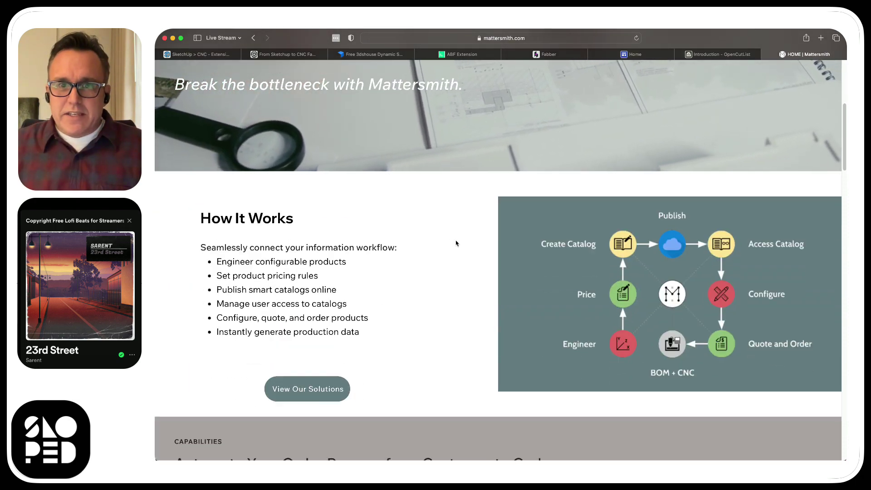
scroll(458, 244, down, 5)
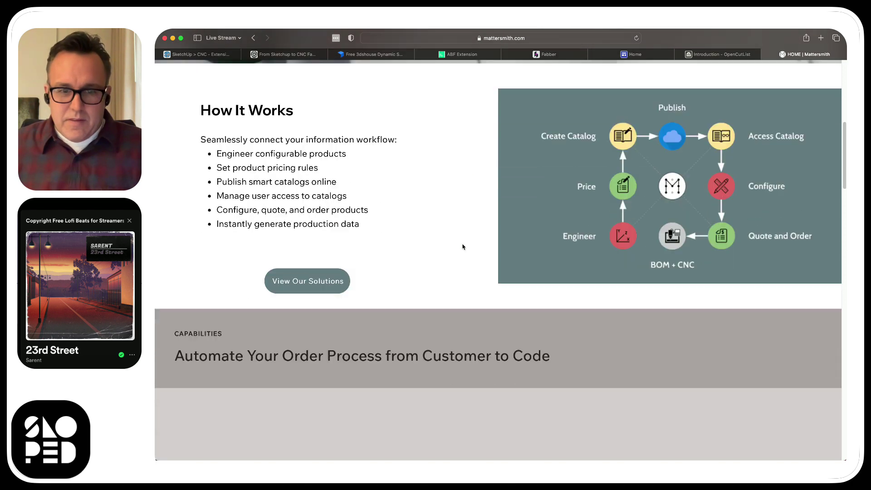
scroll(462, 246, down, 3)
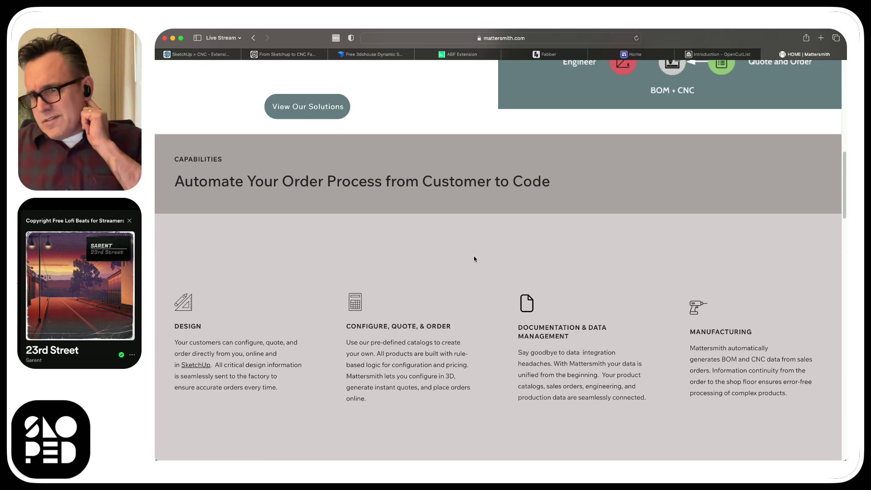
scroll(474, 258, down, 10)
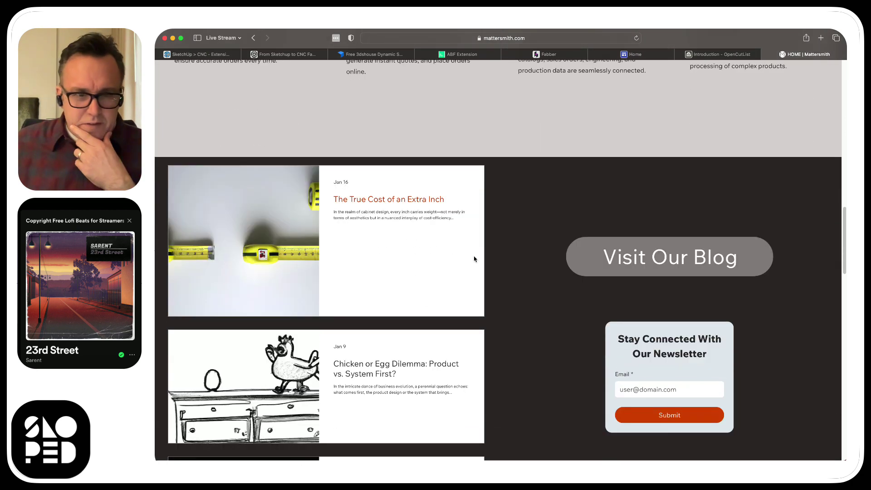
scroll(474, 256, down, 3)
scroll(558, 347, down, 3)
scroll(558, 347, down, 10)
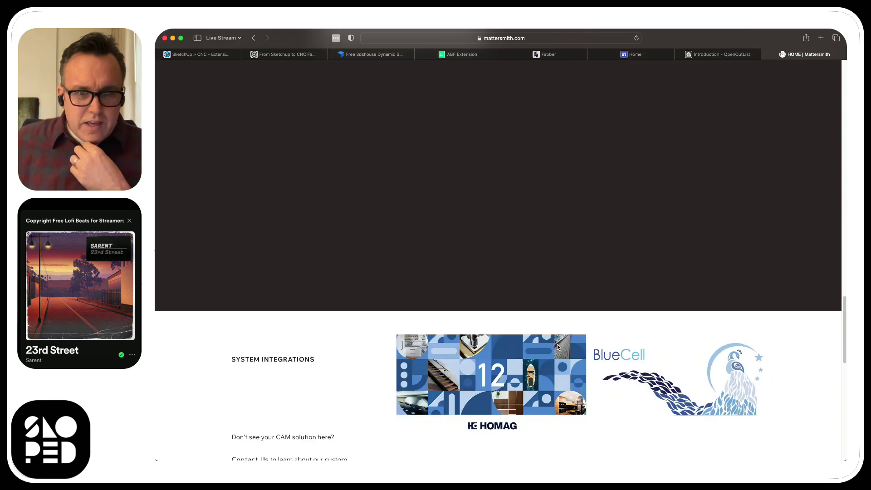
scroll(559, 347, down, 5)
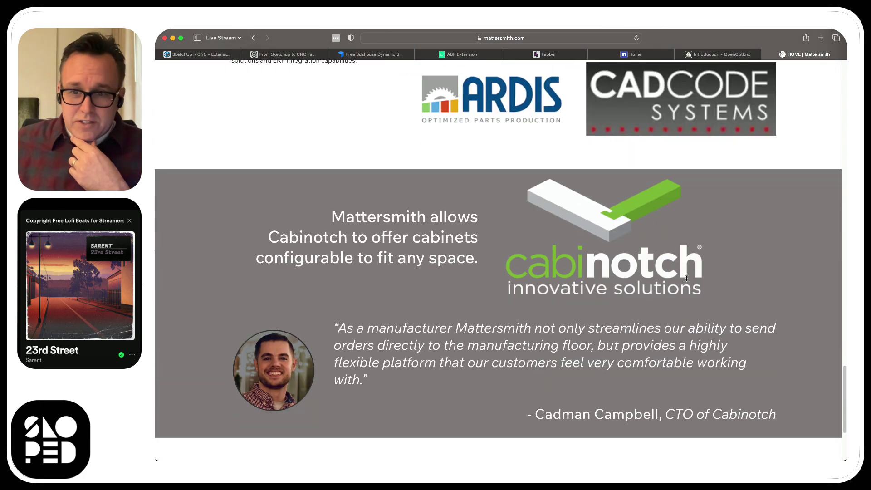
Finish reading the Mattersmith homepage to its footer, and review the Software page's Web Quotes and Web Orders sections
scroll(628, 237, down, 2)
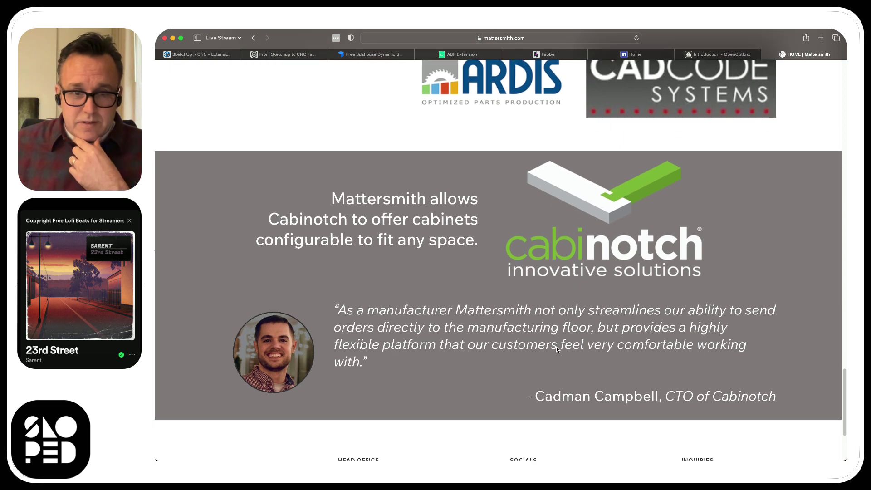
scroll(559, 346, down, 3)
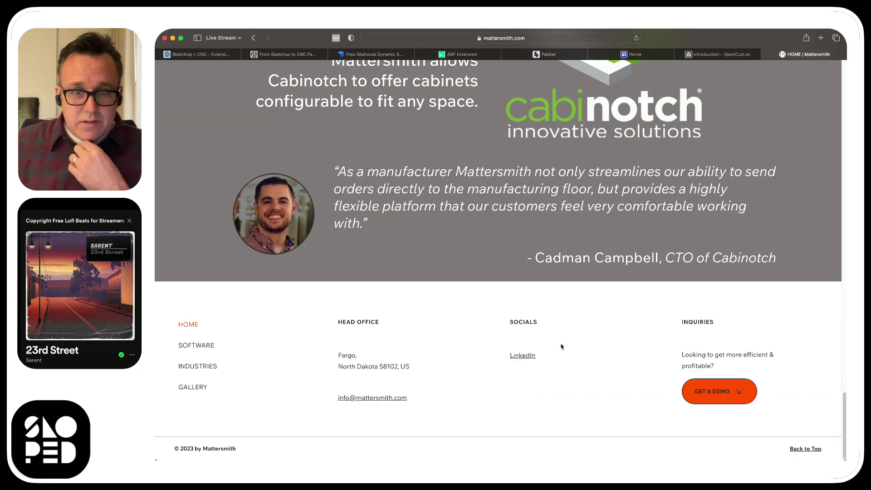
scroll(560, 345, up, 20)
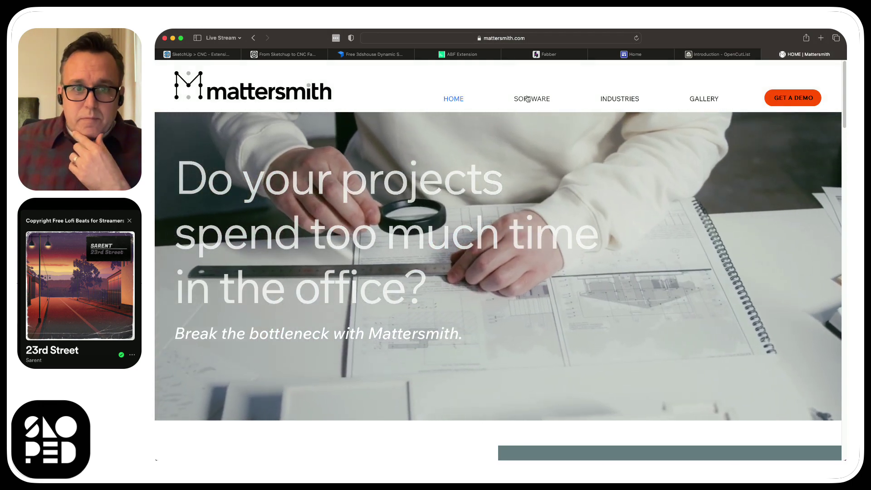
click(528, 99)
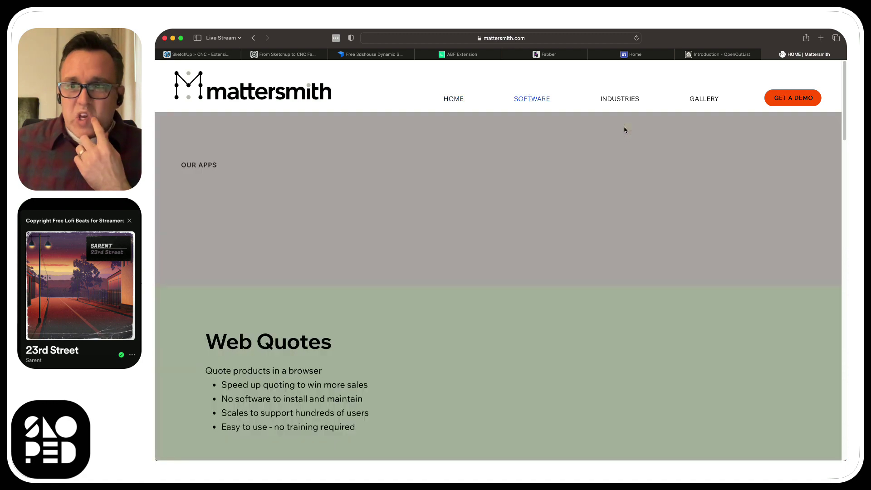
scroll(526, 197, down, 5)
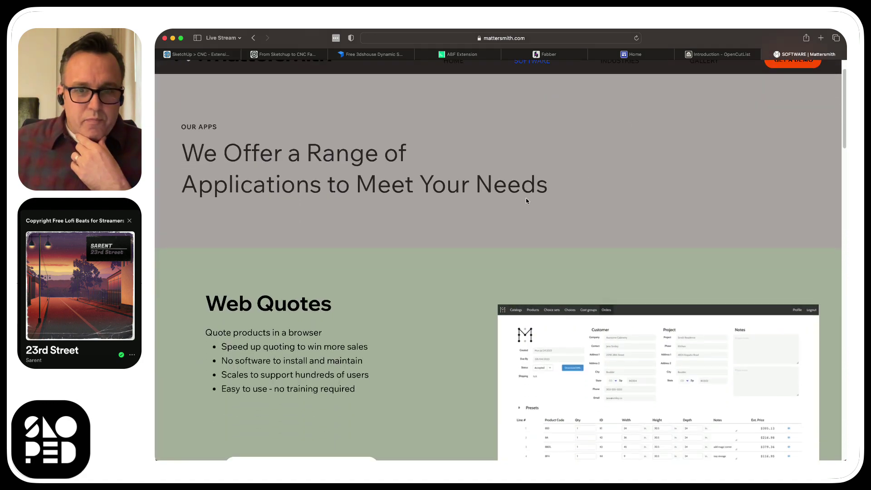
scroll(408, 295, down, 10)
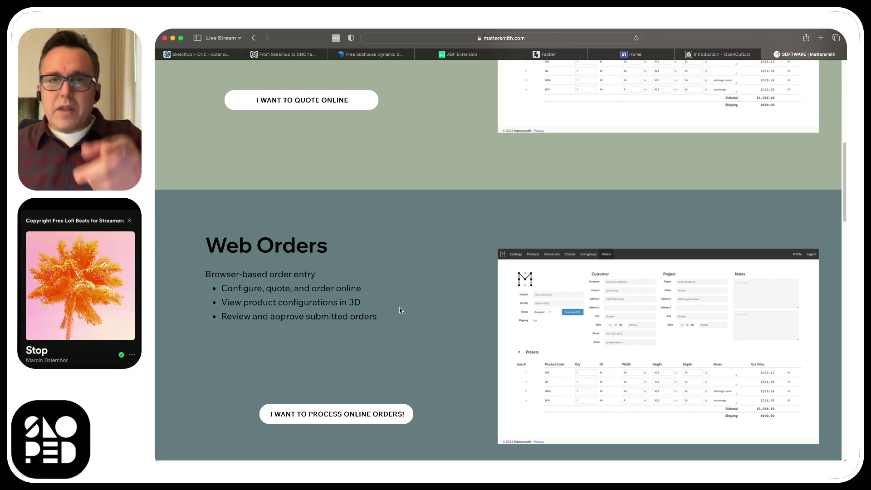
scroll(399, 309, up, 10)
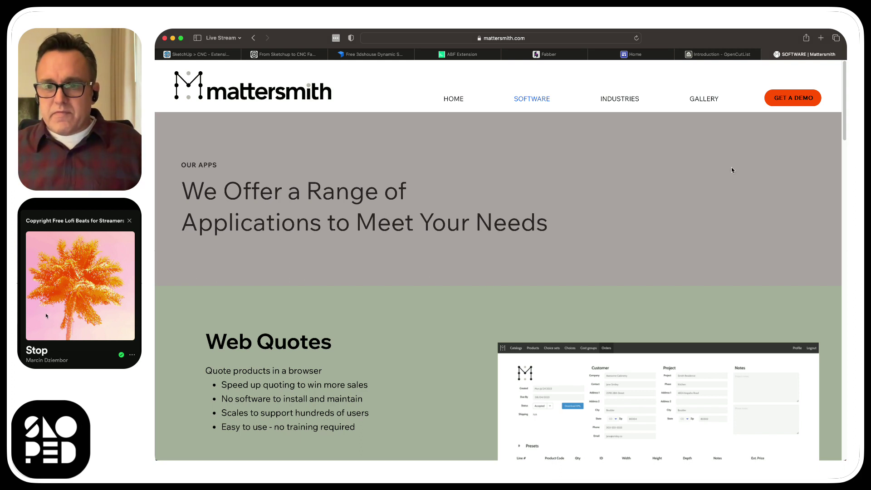
Open Mattersmith's Industries page and look over its kitchen and bath and closet sections
click(632, 102)
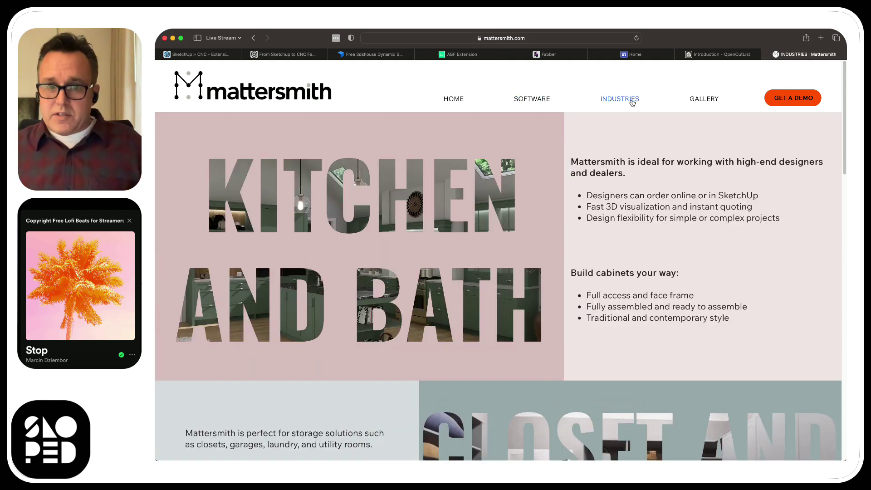
scroll(710, 176, down, 1)
scroll(709, 177, down, 2)
scroll(710, 176, up, 2)
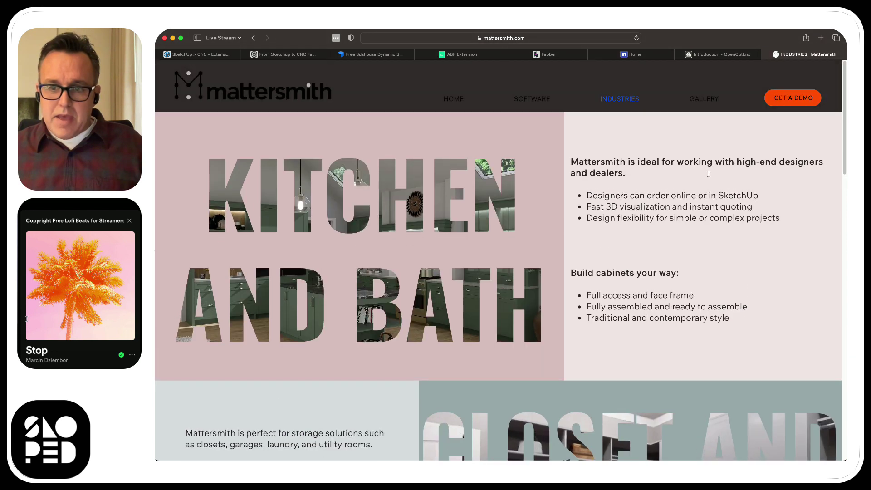
Open Mattersmith's Gallery page and compare the SketchUp views with the renderings of kitchens, built-ins, wine cellar and bathroom
click(705, 99)
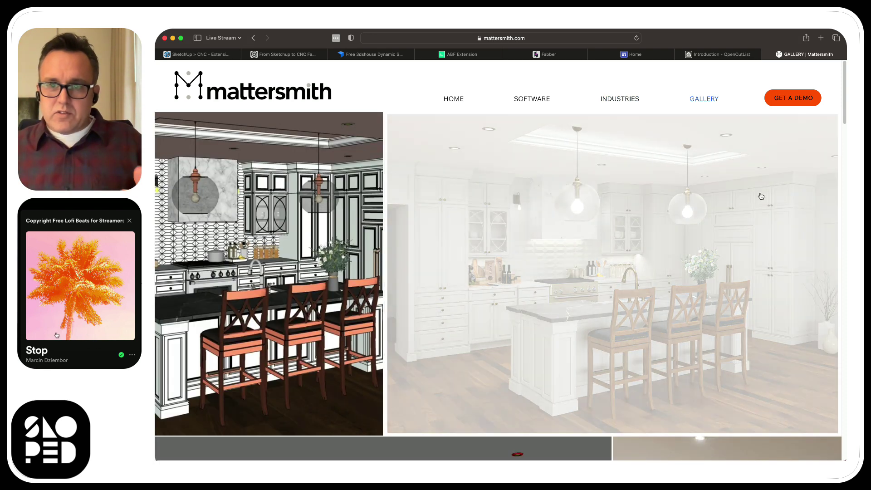
scroll(420, 227, down, 2)
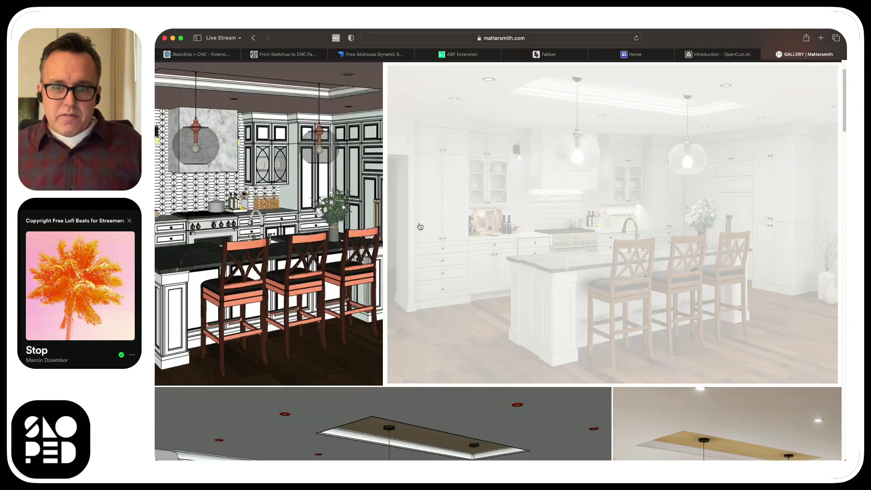
scroll(420, 226, down, 10)
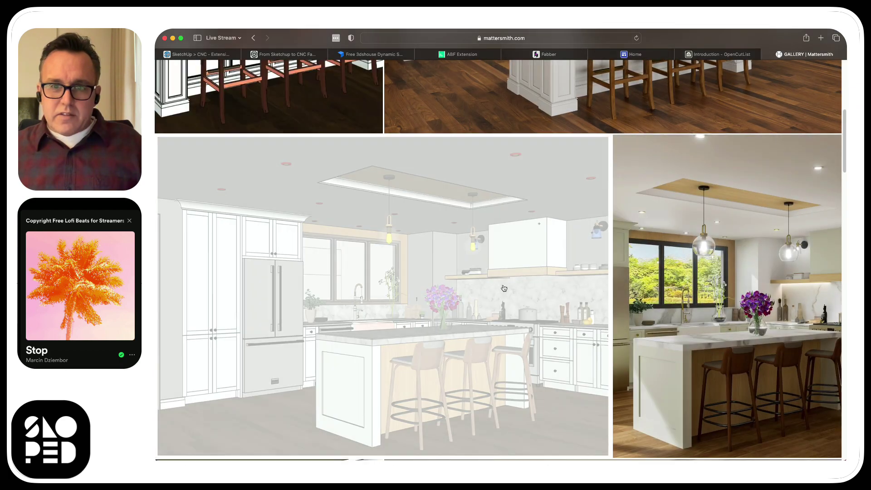
scroll(503, 289, down, 12)
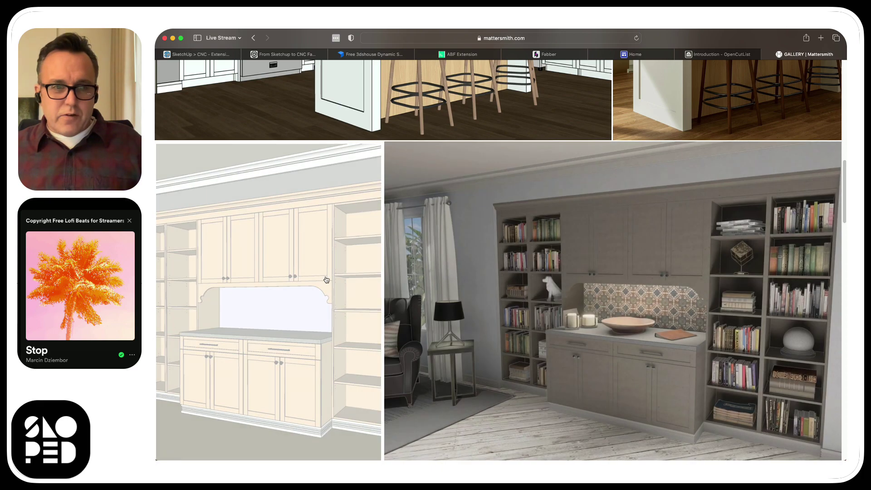
scroll(642, 278, down, 8)
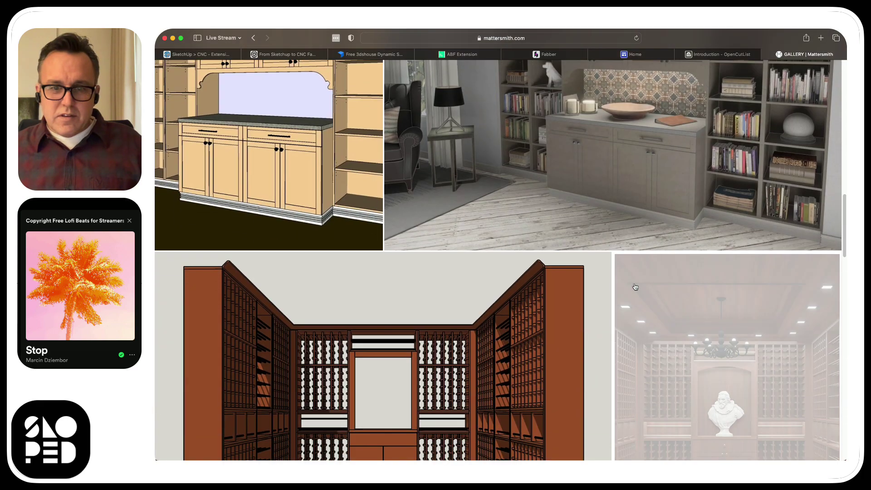
scroll(612, 226, down, 3)
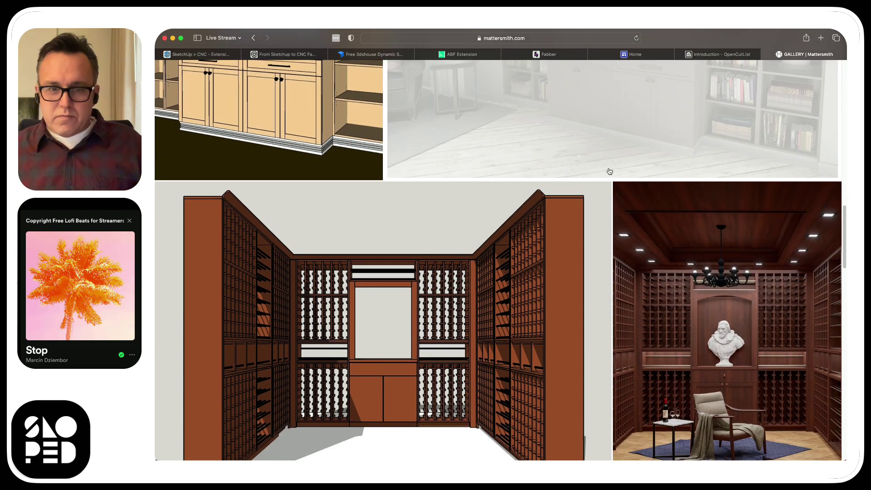
scroll(609, 169, down, 1)
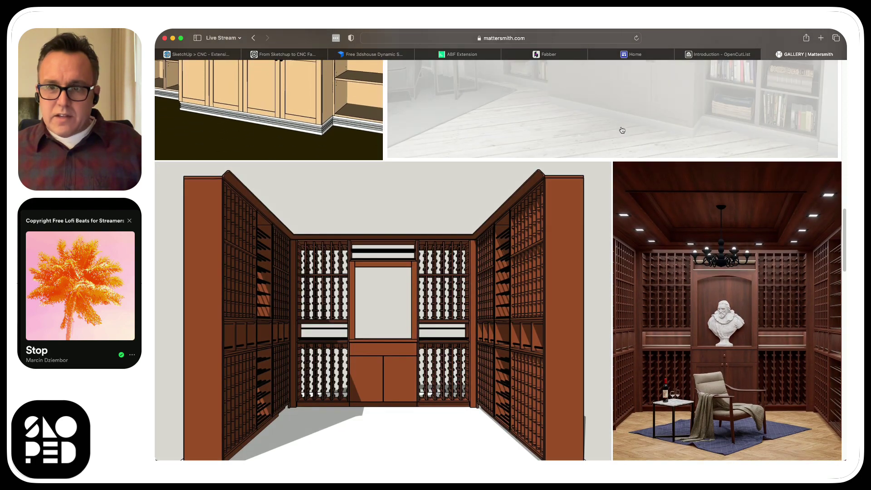
scroll(619, 127, down, 15)
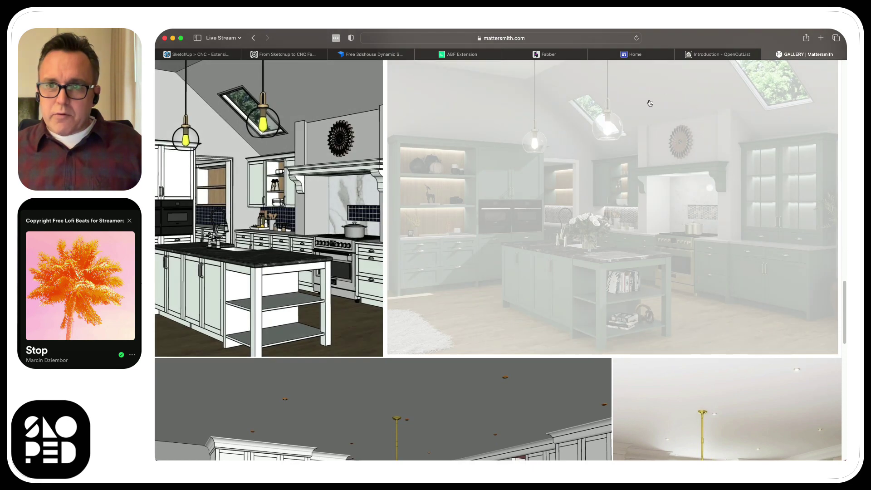
scroll(648, 137, down, 7)
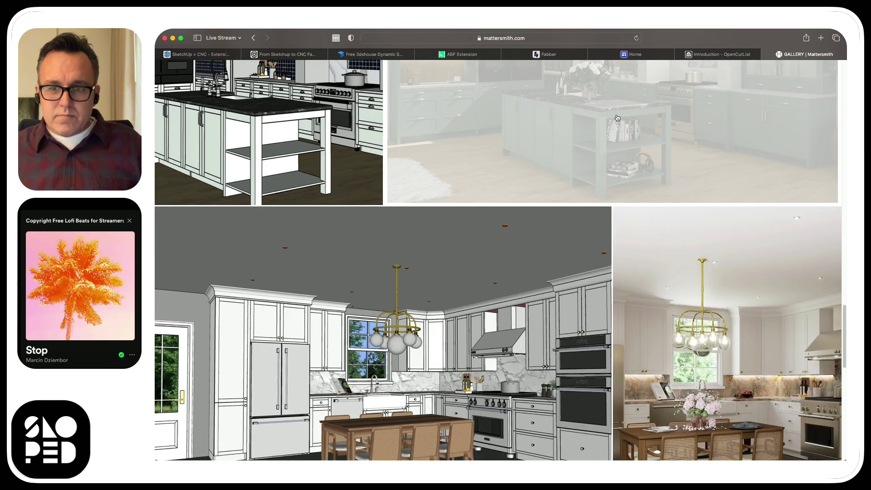
scroll(612, 116, down, 2)
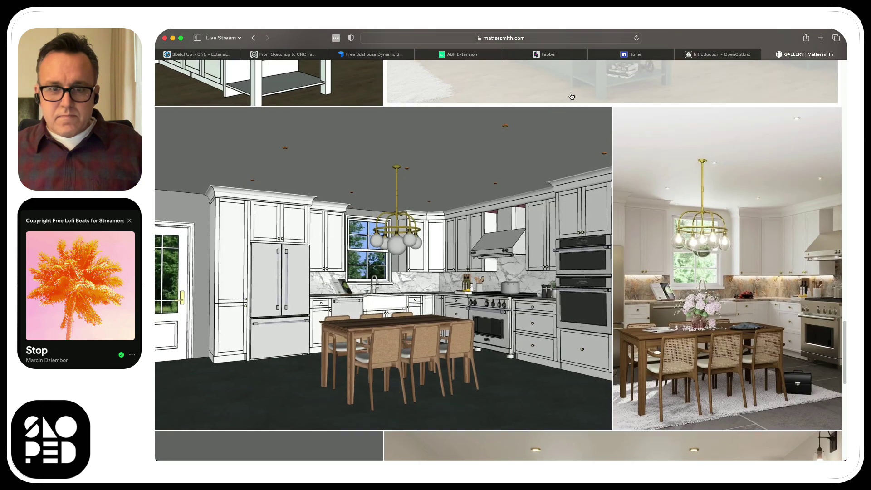
scroll(570, 95, down, 10)
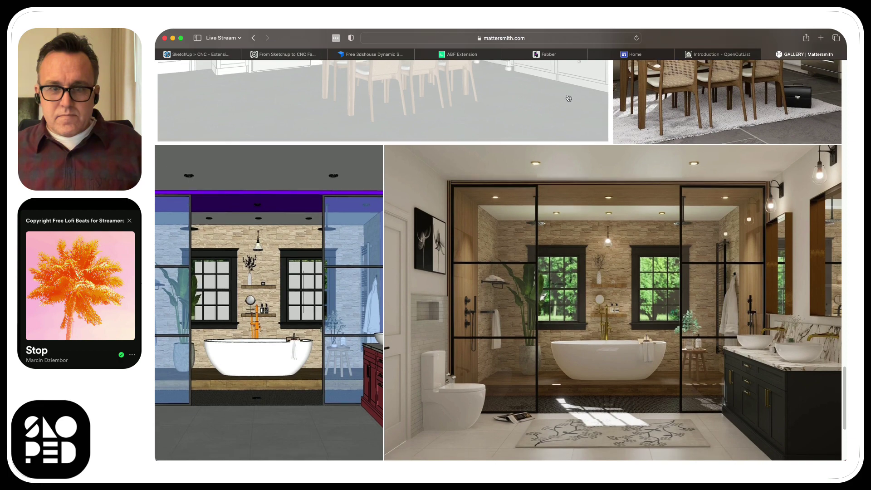
scroll(562, 103, down, 1)
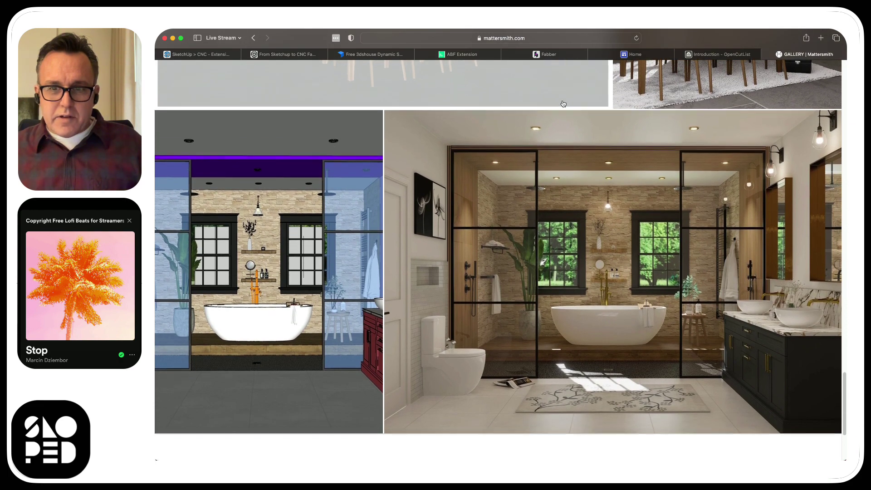
scroll(565, 107, down, 5)
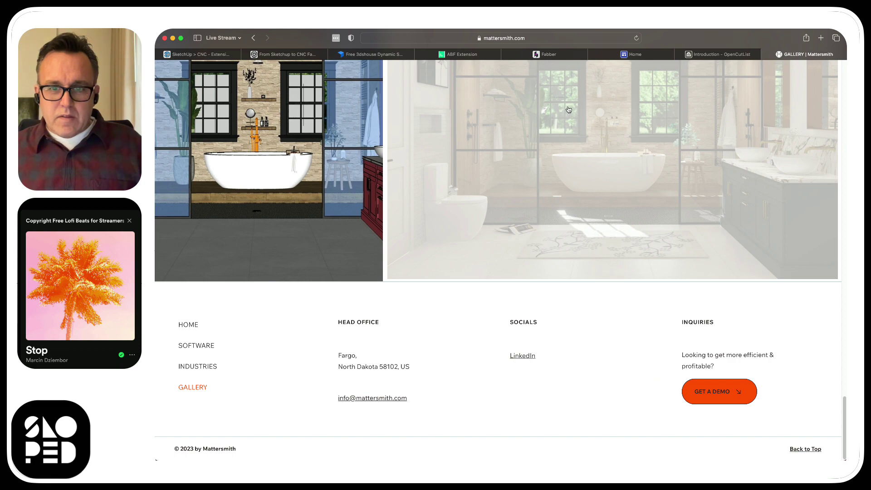
scroll(479, 236, up, 20)
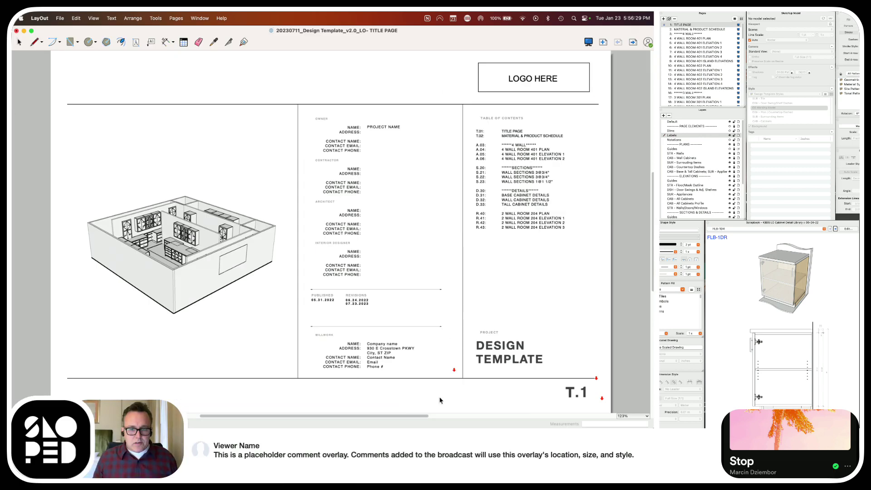
Switch to SketchUp and examine the kitchen model's islands, benches, tables and floor guides from several sides
click(439, 419)
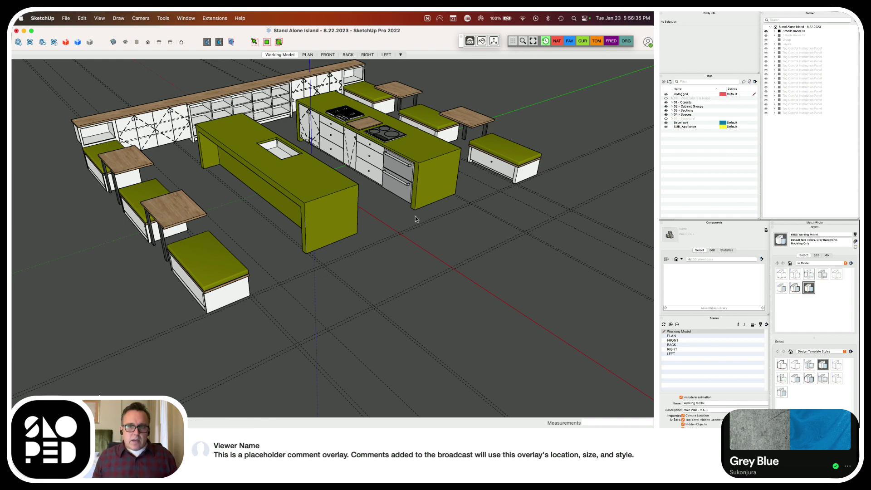
middle_drag(411, 215, 230, 197)
scroll(402, 240, down, 5)
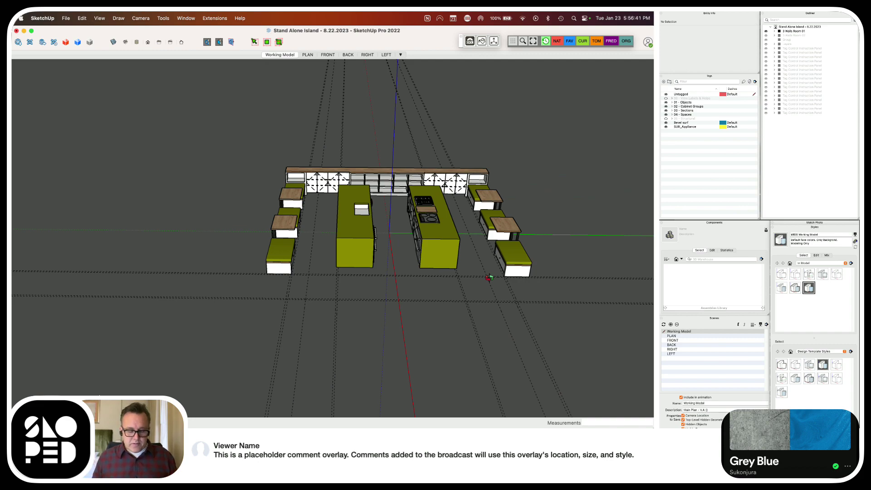
middle_drag(489, 277, 230, 283)
middle_drag(313, 272, 210, 188)
scroll(313, 257, down, 4)
scroll(405, 352, up, 5)
scroll(405, 352, up, 5)
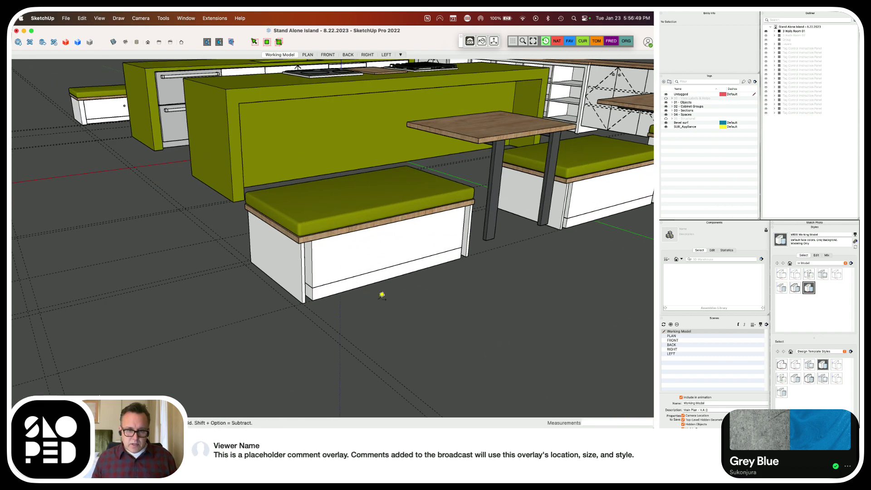
scroll(411, 321, down, 5)
mouse_move(412, 322)
middle_down()
mouse_move(521, 354)
mouse_move(454, 332)
middle_up()
scroll(84, 300, up, 4)
middle_drag(199, 233, 499, 242)
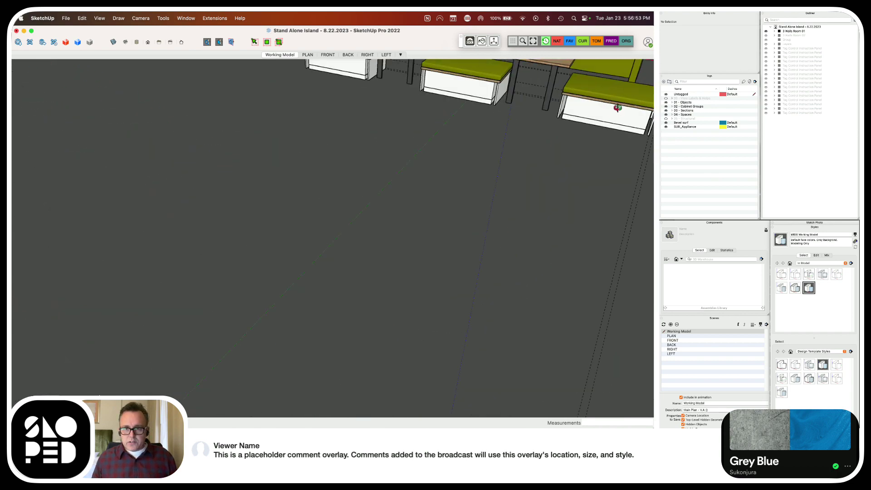
key(space)
scroll(230, 234, down, 5)
middle_drag(581, 170, 452, 197)
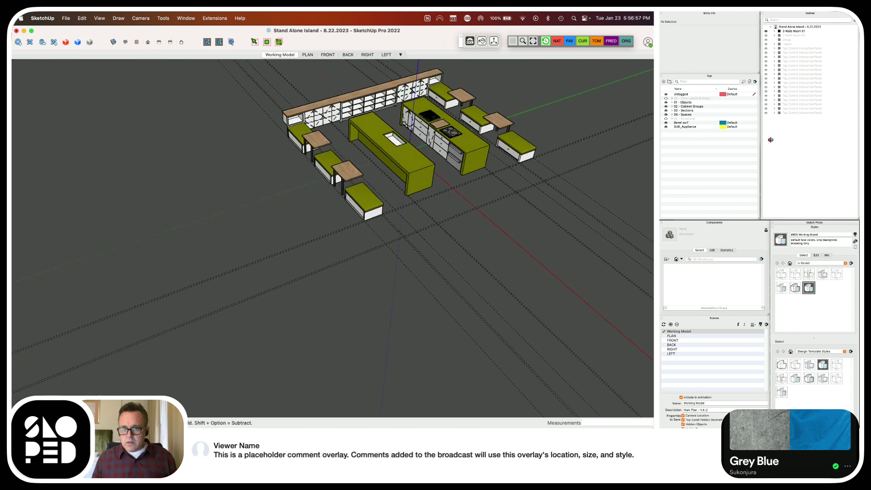
Show the Structural tag folder, expand it and hide the STR_Roof tag to look down at the benches inside the building
click(666, 119)
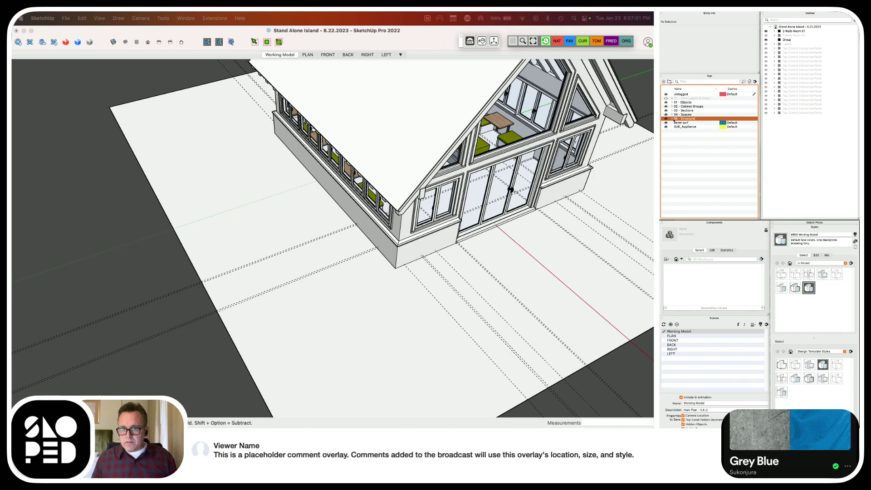
click(671, 118)
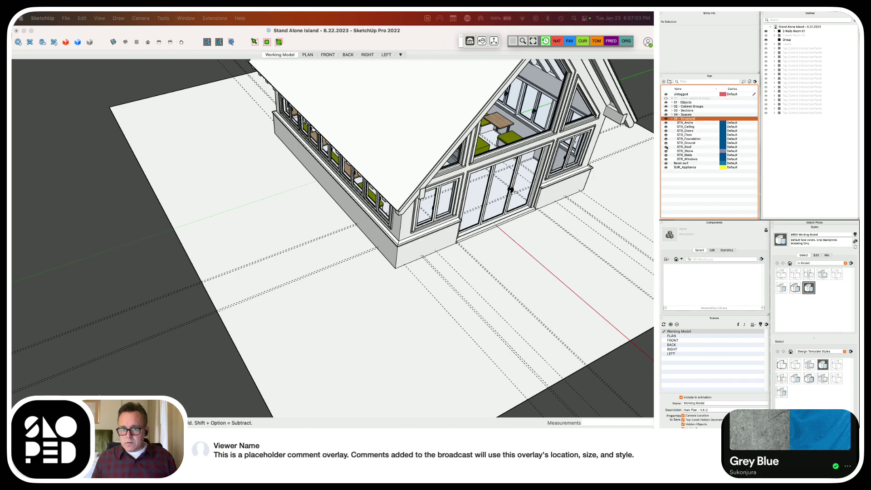
click(666, 147)
middle_drag(543, 216, 12, 266)
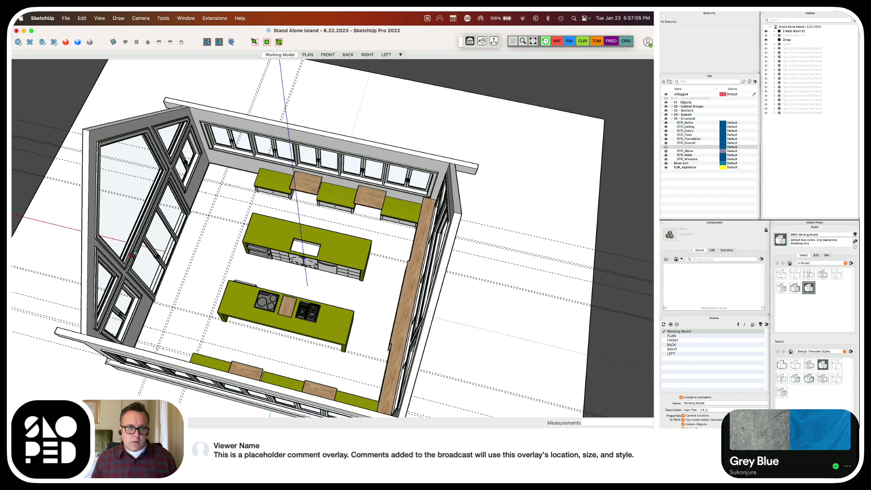
scroll(243, 173, up, 10)
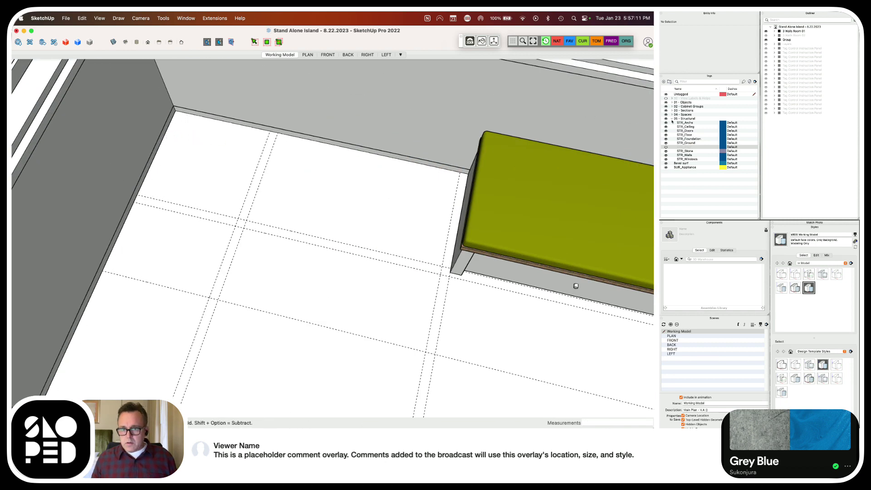
Hide the Structural tag folder and inspect the benches, islands and floor guides without the building
click(666, 119)
scroll(347, 159, down, 5)
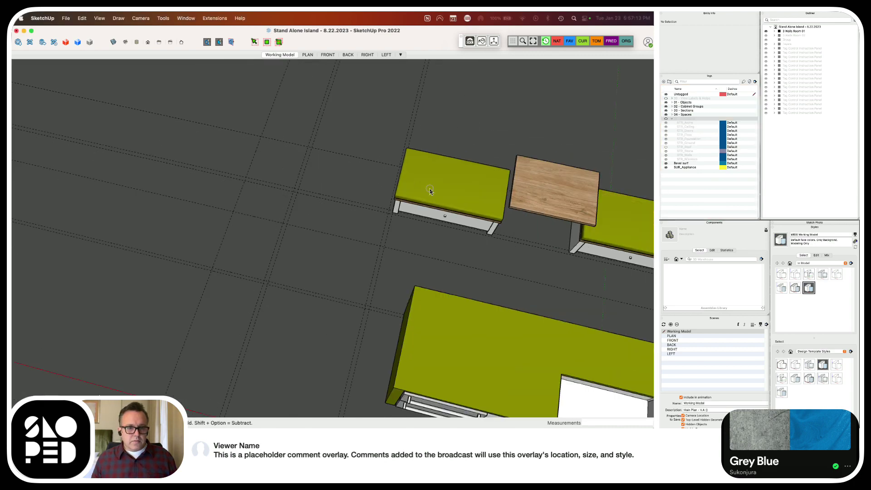
middle_drag(332, 169, 501, 136)
scroll(216, 303, down, 3)
mouse_move(215, 303)
middle_down()
mouse_move(352, 239)
mouse_move(381, 267)
middle_up()
scroll(390, 256, down, 3)
scroll(445, 225, up, 5)
middle_drag(445, 225, 365, 247)
Show the Structural tag folder again and inspect the end bench against the wall and floor guides
click(666, 119)
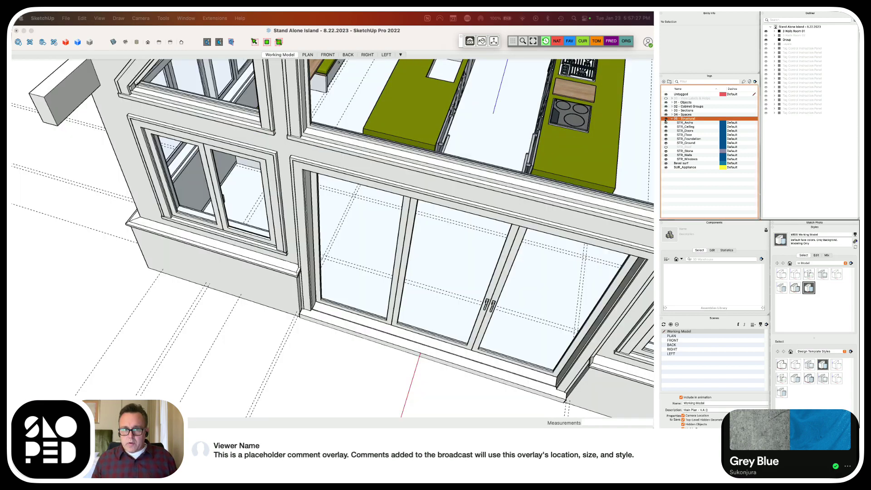
middle_drag(389, 202, 13, 258)
scroll(482, 184, up, 5)
middle_drag(470, 178, 517, 152)
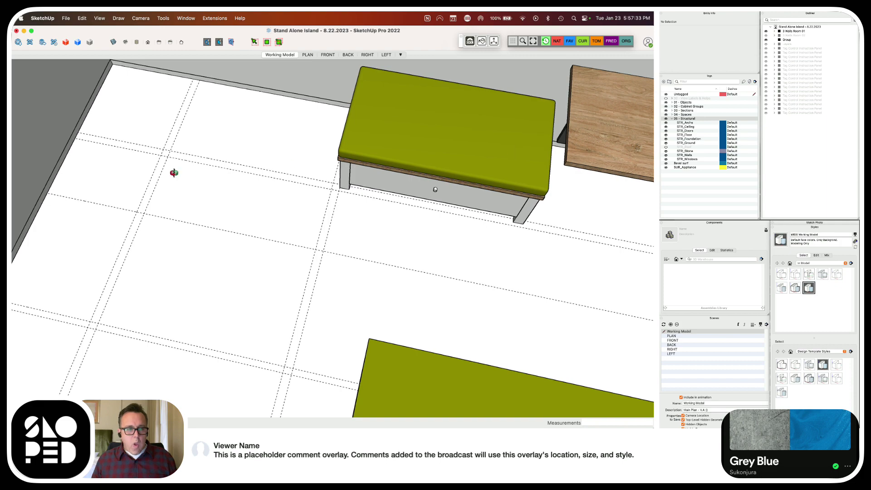
Measure the distance from the floor guide crossing beside the end bench to the nearby wall with the Tape Measure tool
scroll(201, 165, down, 5)
middle_drag(222, 160, 146, 157)
scroll(106, 149, up, 6)
key(space)
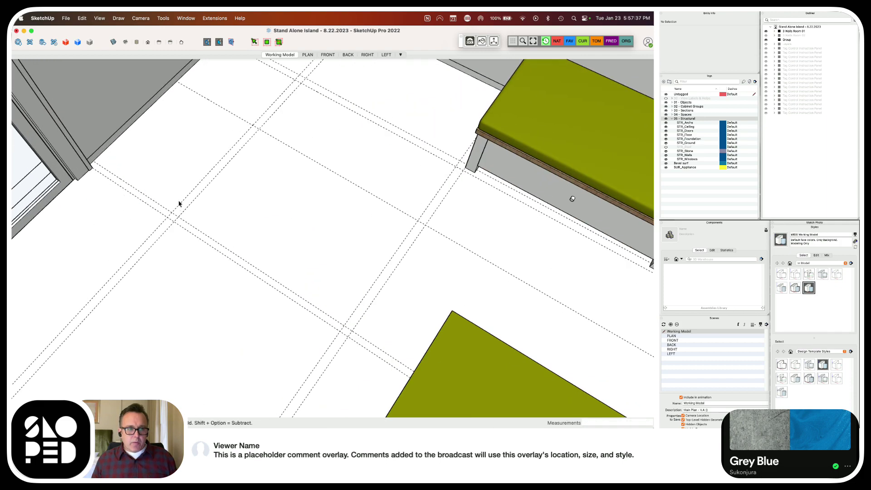
key(space)
key(t)
click(185, 198)
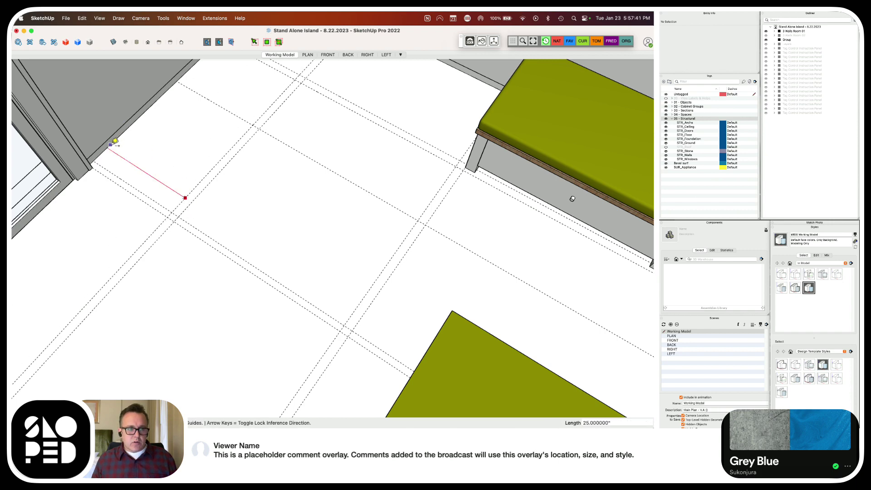
key(space)
Erase one of the paired floor guides running between the end wall and the end bench
scroll(304, 217, down, 5)
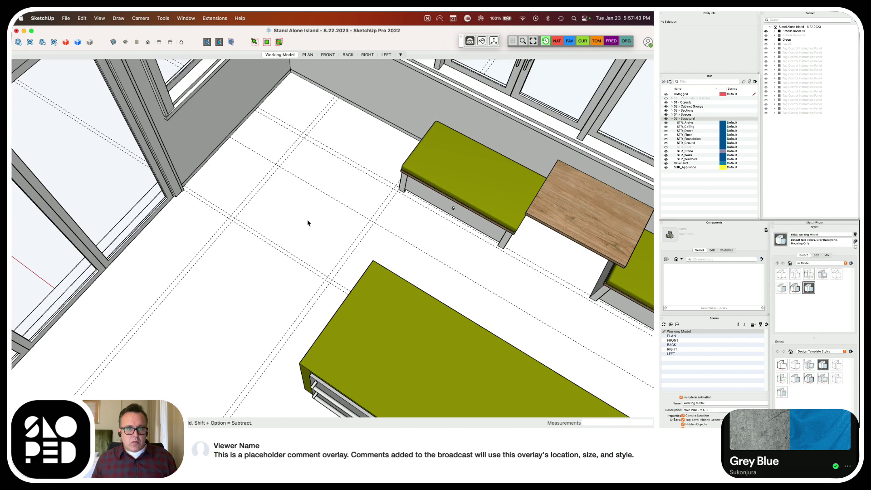
middle_drag(314, 225, 420, 225)
scroll(330, 169, up, 5)
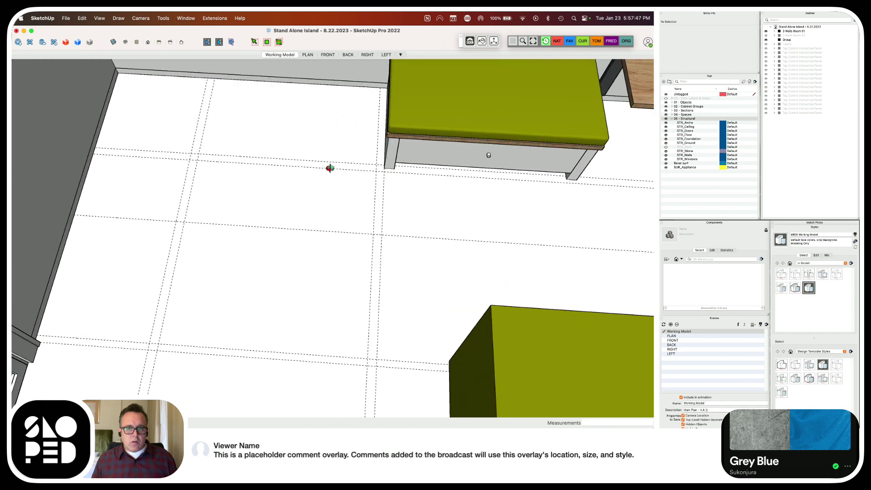
middle_drag(337, 172, 306, 180)
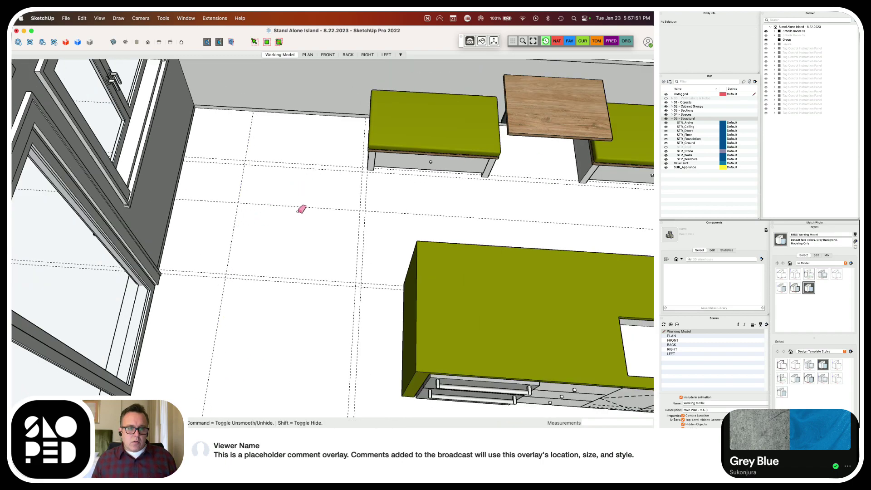
Examine the end bench's corner, side and front against the wall and the floor guides from several sides
scroll(240, 223, down, 10)
scroll(208, 222, up, 5)
middle_drag(208, 222, 276, 213)
scroll(238, 200, down, 3)
scroll(281, 210, up, 5)
scroll(239, 234, up, 5)
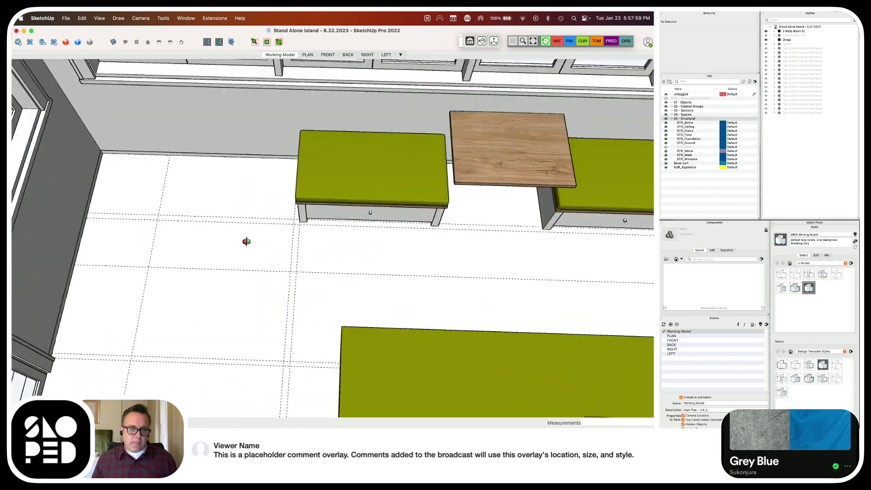
middle_drag(246, 240, 365, 240)
scroll(275, 227, up, 6)
middle_drag(276, 227, 326, 226)
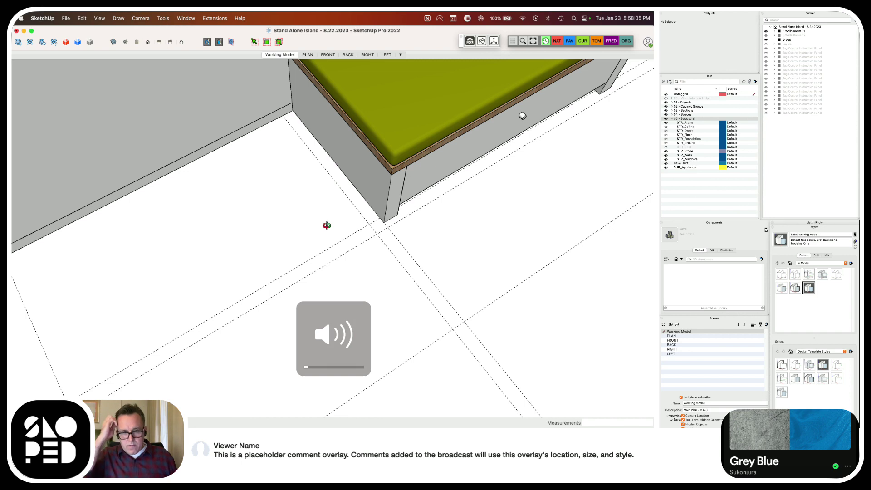
middle_drag(341, 225, 373, 200)
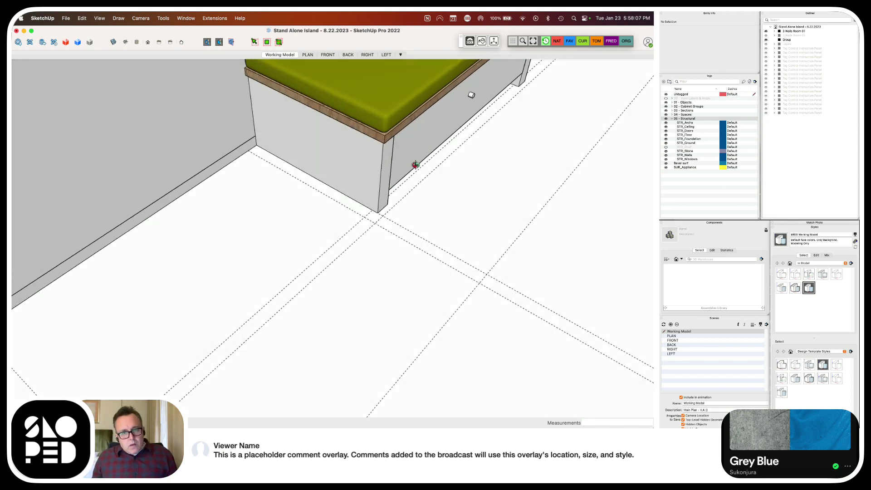
middle_drag(407, 158, 457, 103)
middle_drag(556, 192, 320, 277)
scroll(320, 277, down, 3)
scroll(596, 253, up, 6)
scroll(585, 195, up, 6)
middle_drag(584, 195, 642, 173)
scroll(643, 173, down, 5)
scroll(435, 188, down, 6)
scroll(268, 233, down, 4)
scroll(119, 282, up, 5)
middle_drag(119, 282, 101, 299)
scroll(167, 267, up, 5)
middle_drag(167, 267, 144, 197)
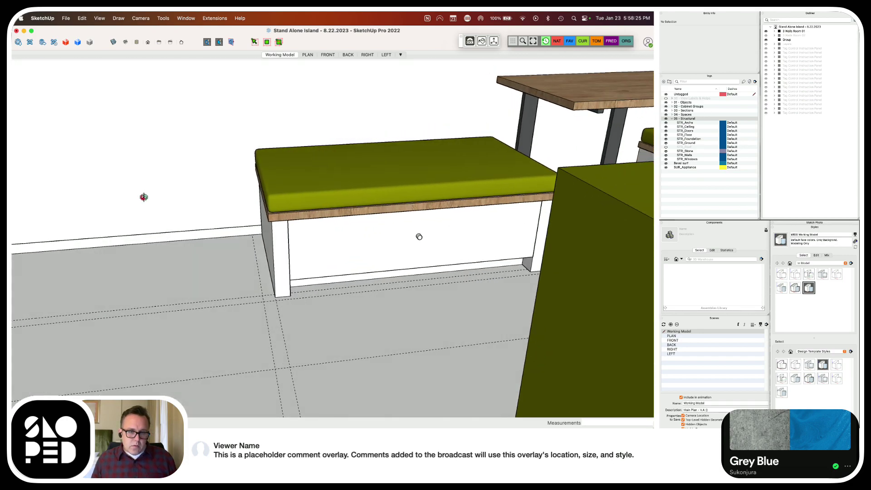
Open the nested furniture groups for editing and select the end bench's cushion and wooden top together
click(269, 216)
double_click(281, 216)
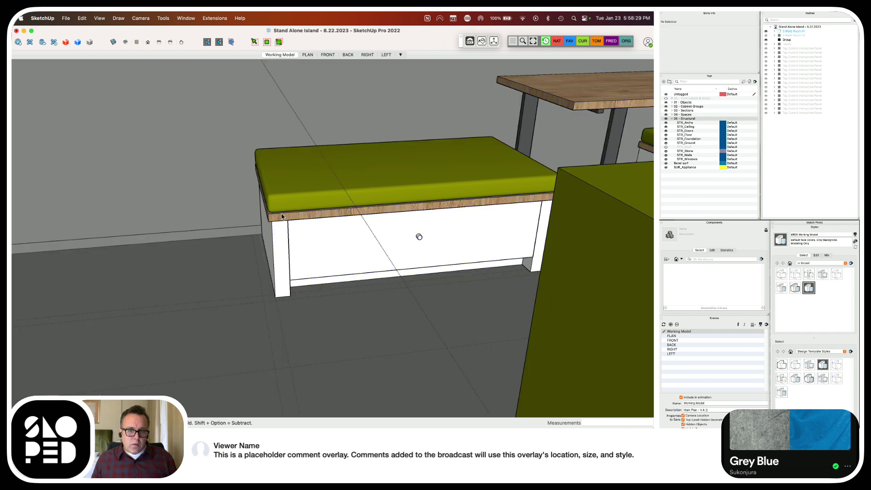
click(282, 209)
middle_drag(269, 196, 294, 206)
double_click(296, 201)
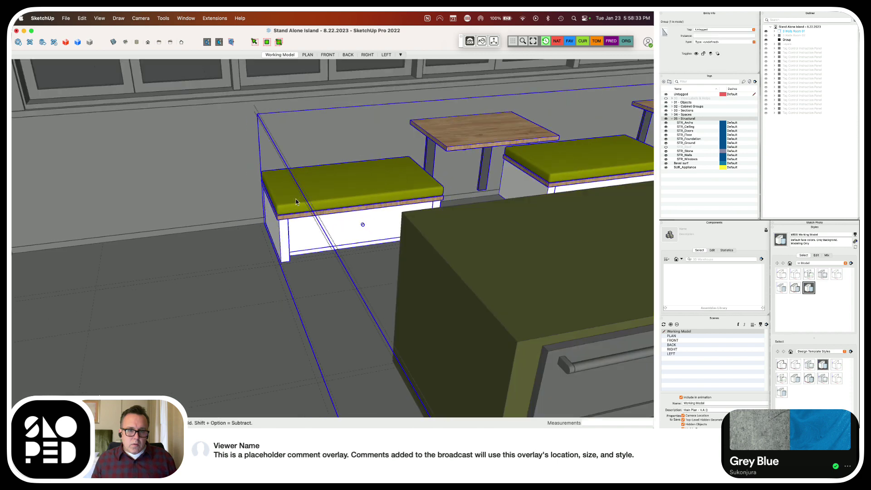
click(296, 201)
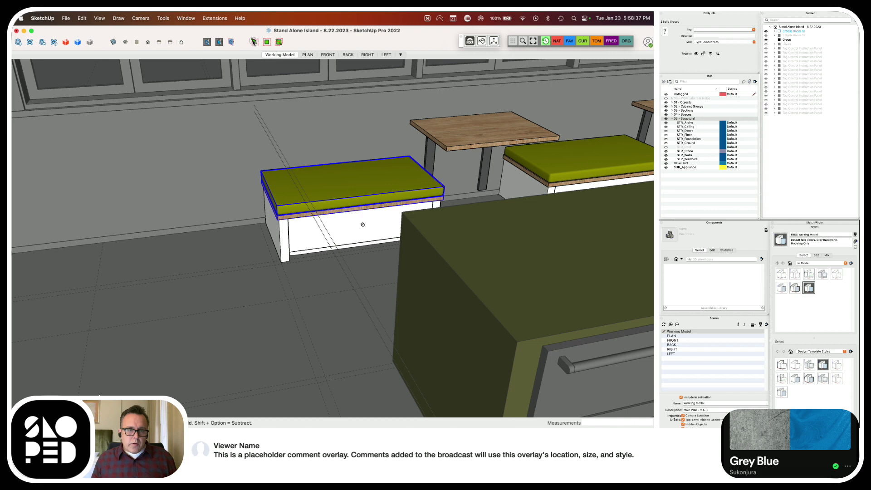
Stretch the free end of the end bench's cushion and wooden top inward so it lines up with the leg below
drag(203, 235, 203, 237)
key(s)
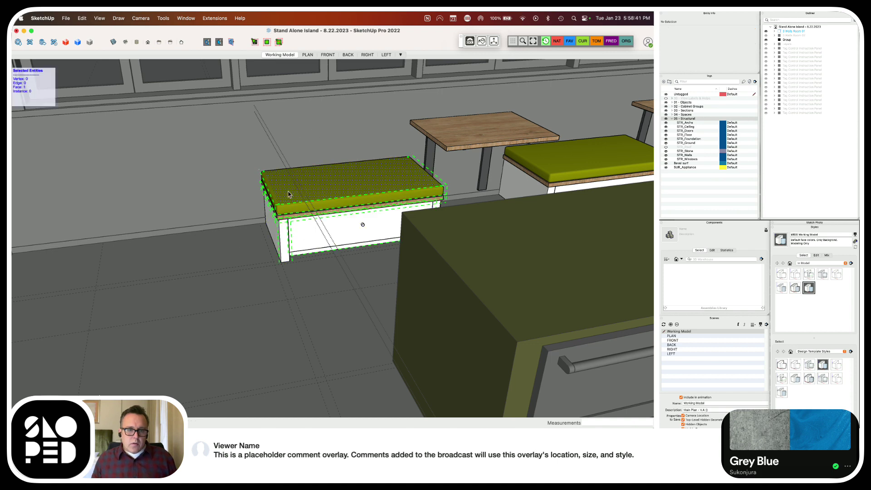
key(space)
click(287, 199)
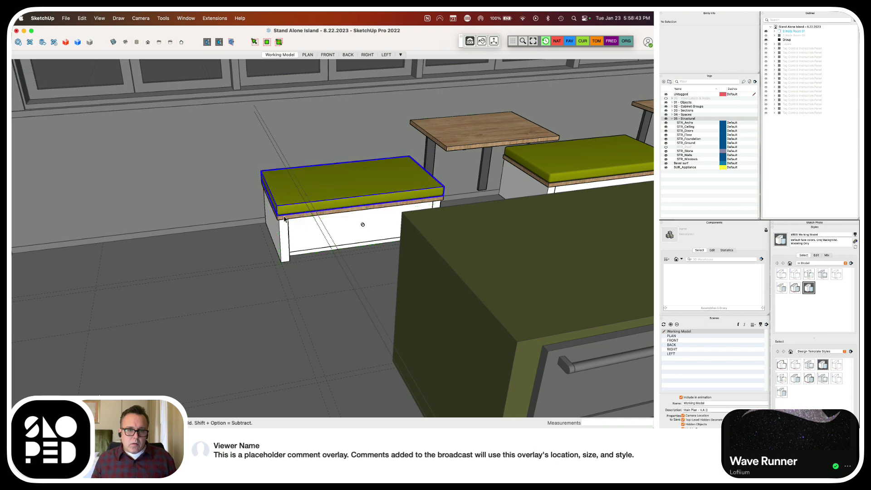
click(254, 42)
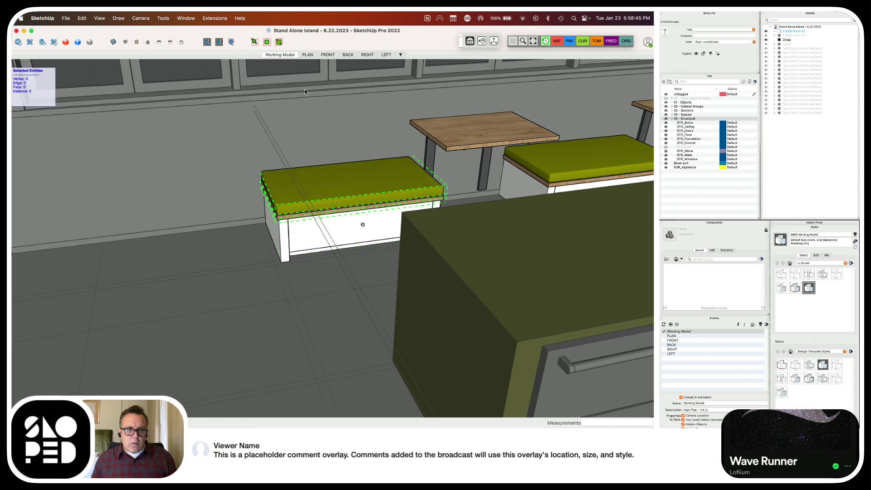
scroll(255, 234, up, 5)
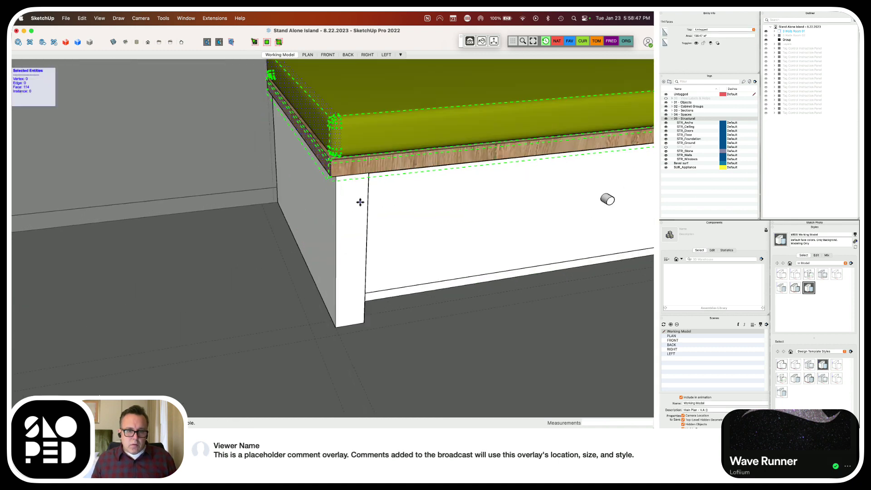
scroll(308, 161, up, 4)
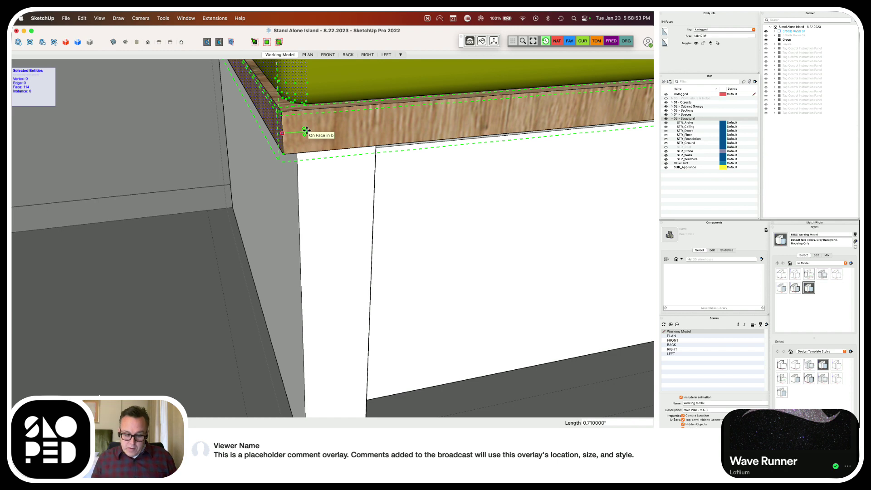
key(Return)
key(space)
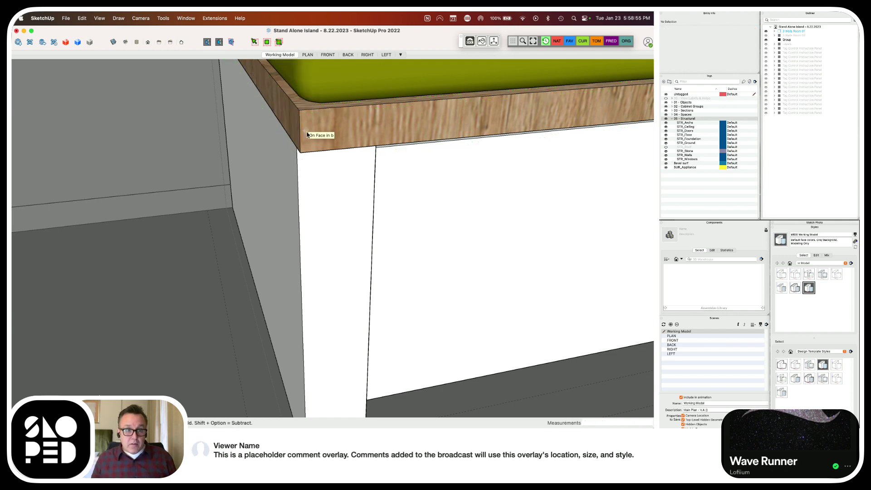
Inspect the cabinets and open shelves along the back wall together with the islands and benches from above
scroll(317, 197, down, 5)
mouse_move(317, 197)
middle_down()
mouse_move(258, 109)
mouse_move(321, 199)
mouse_move(323, 270)
mouse_move(334, 257)
mouse_move(286, 294)
mouse_move(276, 279)
middle_up()
scroll(322, 270, down, 8)
scroll(374, 292, down, 5)
mouse_move(372, 290)
middle_down()
mouse_move(260, 266)
mouse_move(327, 276)
middle_up()
scroll(260, 266, down, 5)
mouse_move(120, 188)
middle_down()
mouse_move(373, 250)
mouse_move(407, 249)
middle_up()
scroll(540, 185, up, 5)
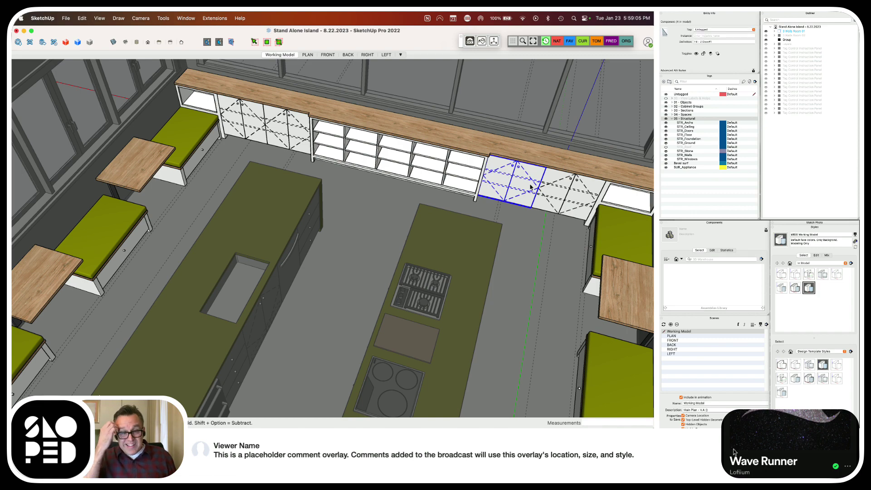
scroll(494, 181, down, 3)
scroll(494, 181, down, 5)
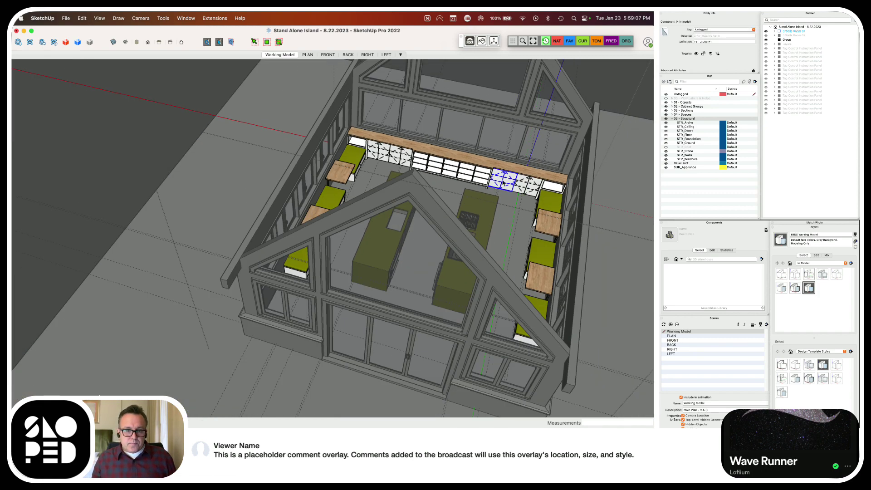
Inspect the bench rows, tables and islands within the building from the end wall and both long sides
middle_drag(494, 181, 263, 231)
scroll(227, 240, up, 5)
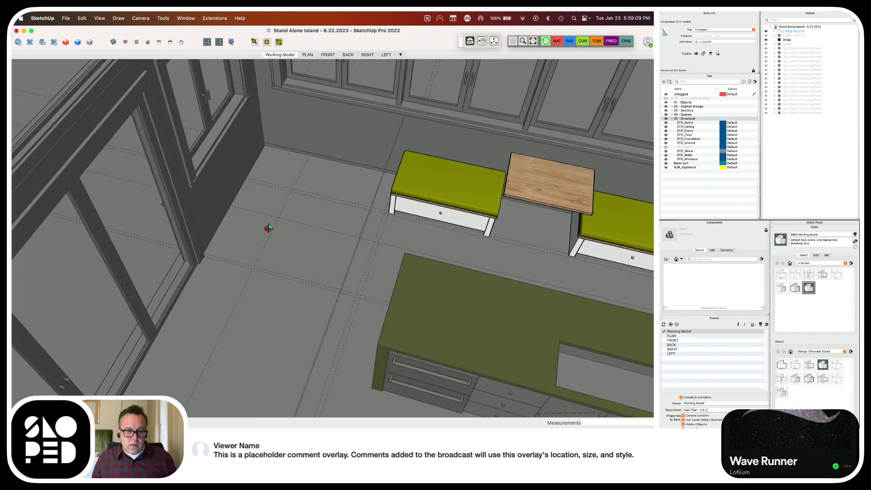
scroll(257, 225, down, 2)
scroll(250, 222, down, 3)
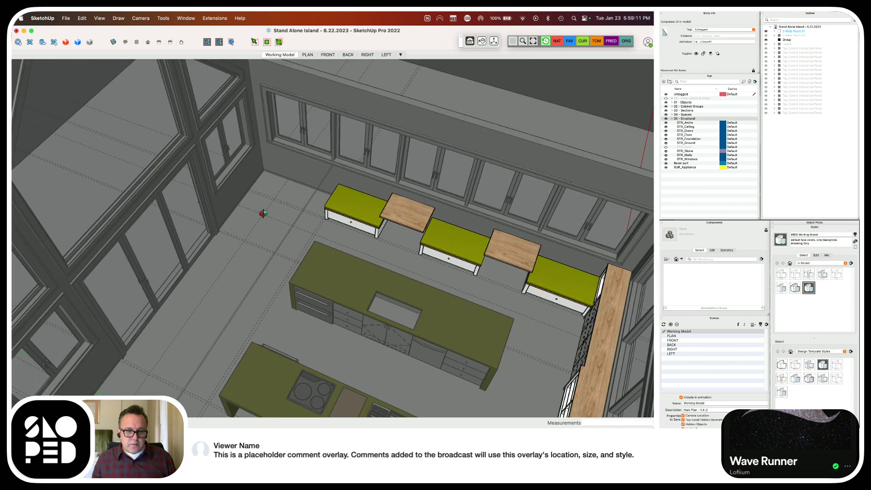
middle_drag(263, 212, 382, 197)
scroll(382, 197, down, 3)
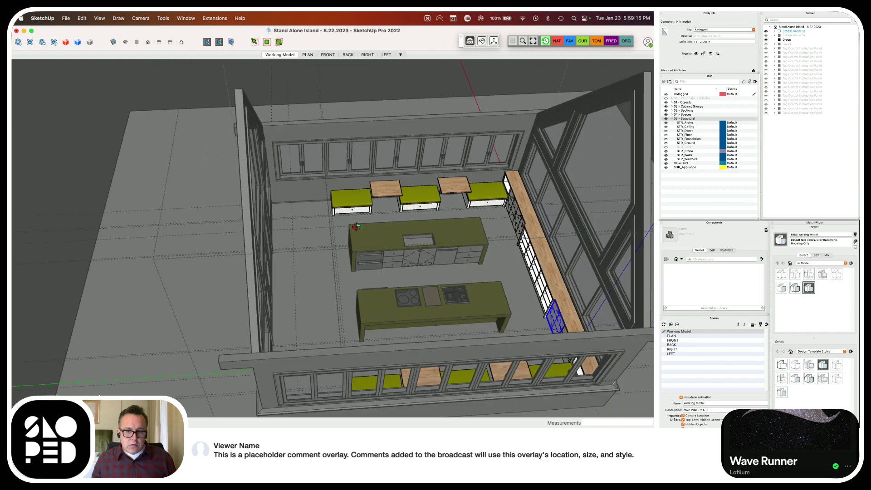
scroll(437, 252, up, 4)
middle_drag(330, 232, 375, 276)
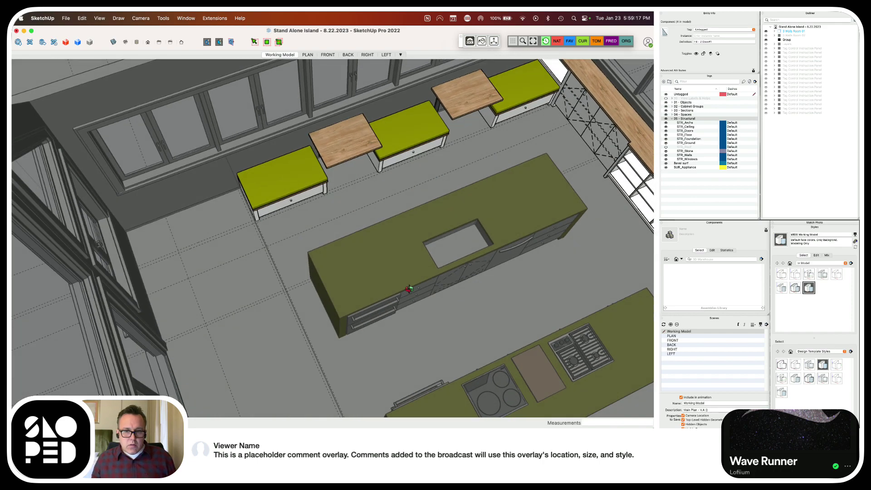
scroll(268, 250, down, 4)
middle_drag(268, 251, 754, 131)
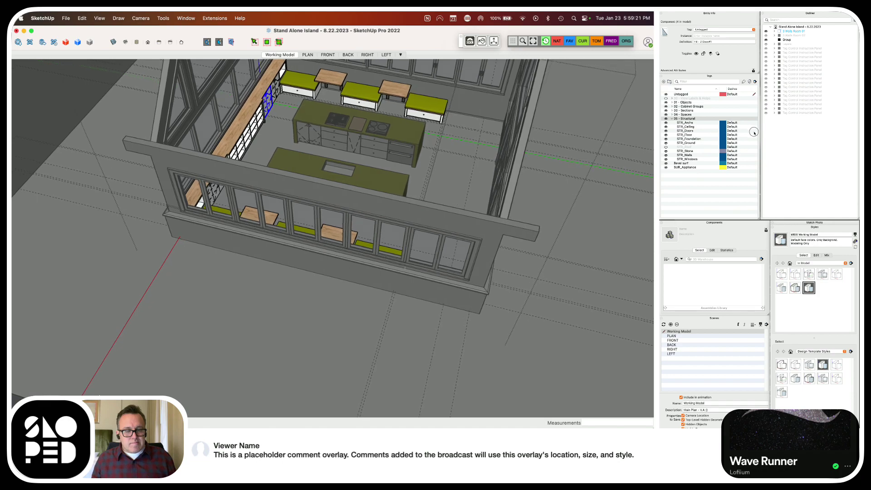
middle_drag(761, 144, 220, 300)
scroll(377, 273, up, 5)
scroll(361, 243, down, 5)
middle_drag(379, 257, 444, 242)
Leave the furniture group and select the island and benches in turn to check how they are grouped
double_click(459, 260)
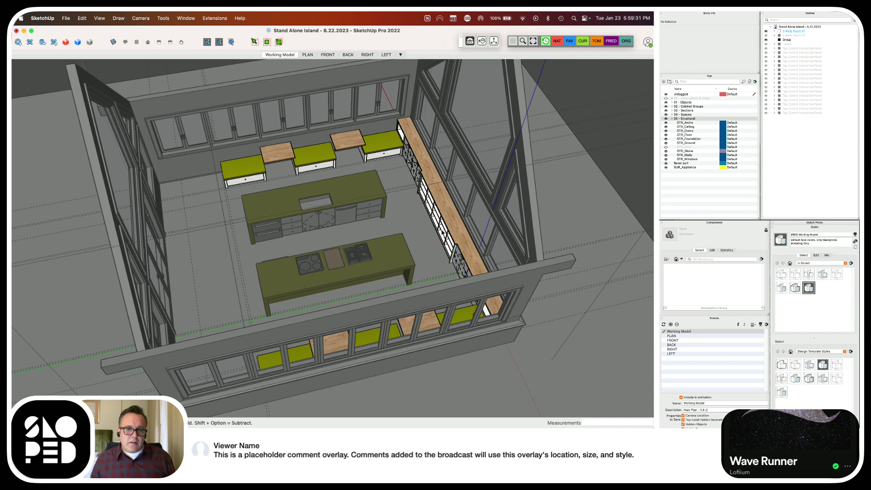
click(373, 145)
key(Escape)
click(364, 186)
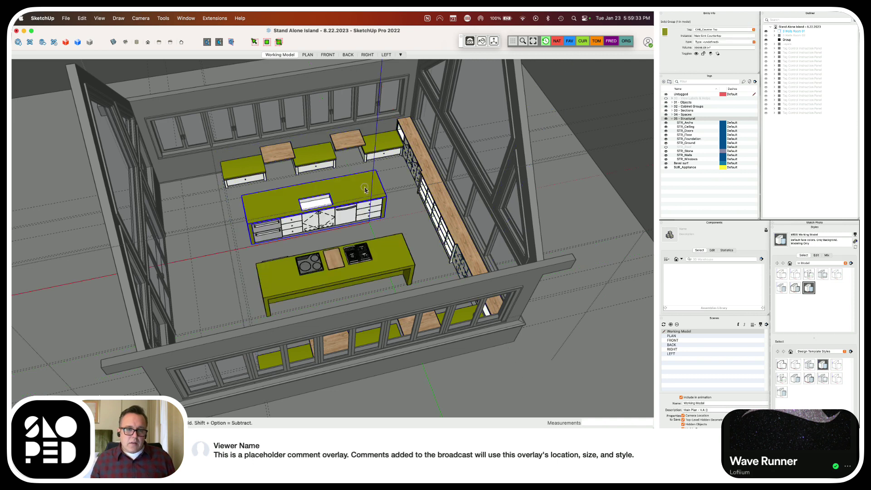
double_click(365, 189)
key(Escape)
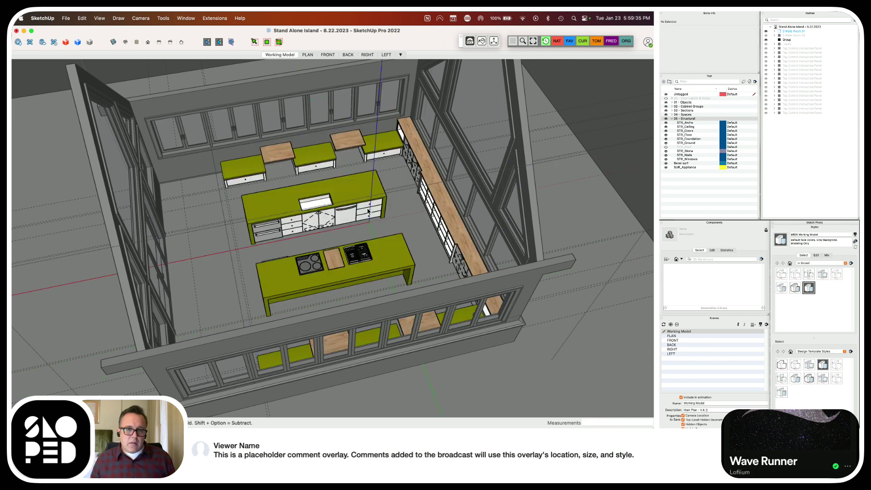
click(367, 209)
click(346, 215)
click(337, 194)
click(336, 194)
click(257, 173)
Explode the nested group of benches, tables and wall cabinets into its individual components and groups, and clear the selection
middle_drag(259, 167, 307, 164)
right_click(311, 165)
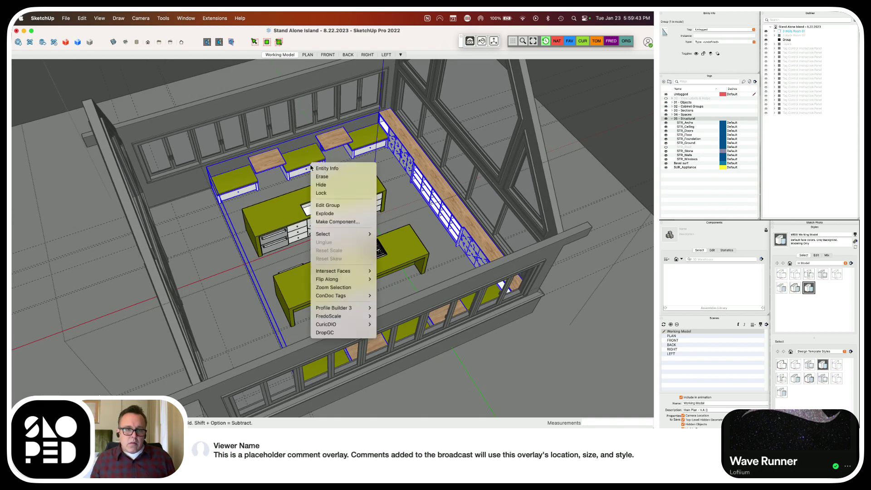
click(328, 214)
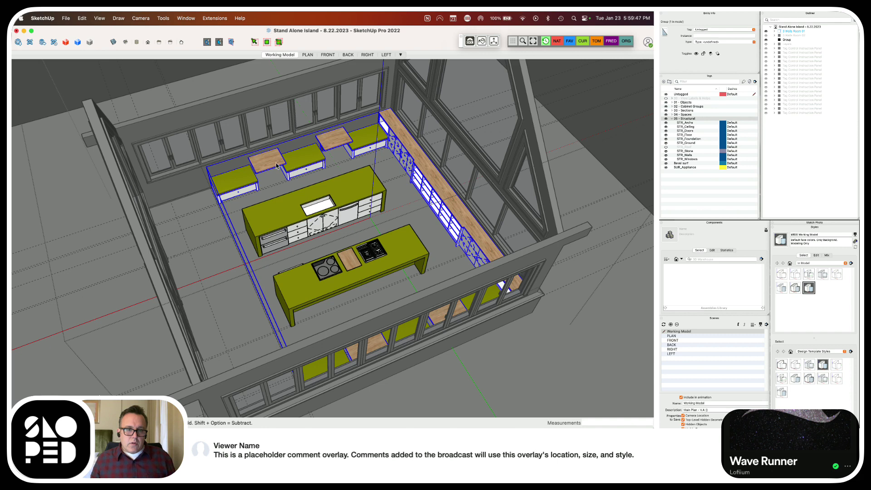
click(339, 187)
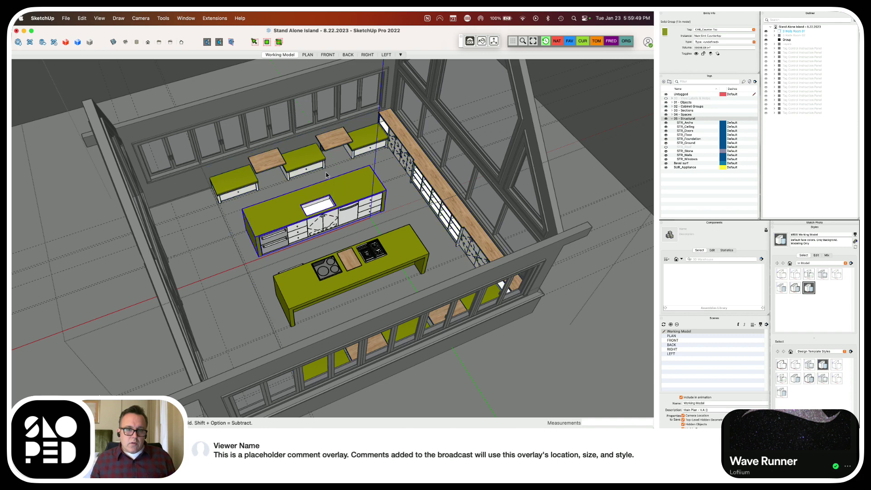
click(309, 163)
right_click(309, 163)
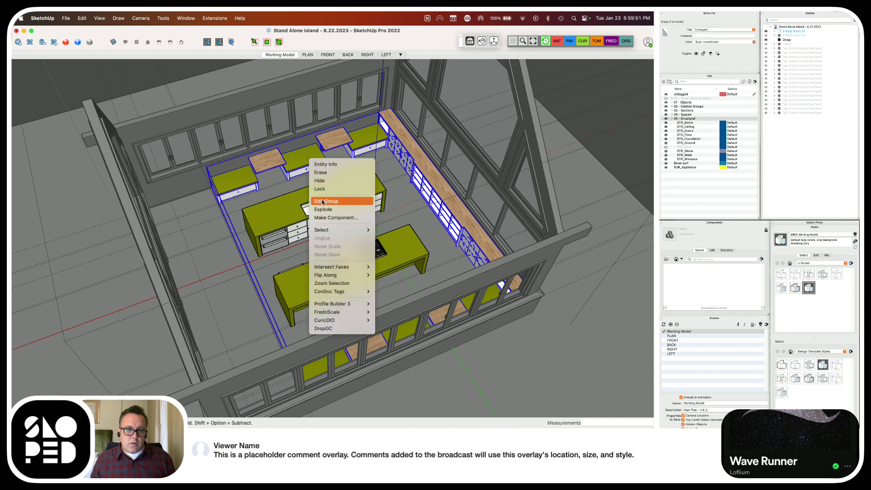
click(359, 209)
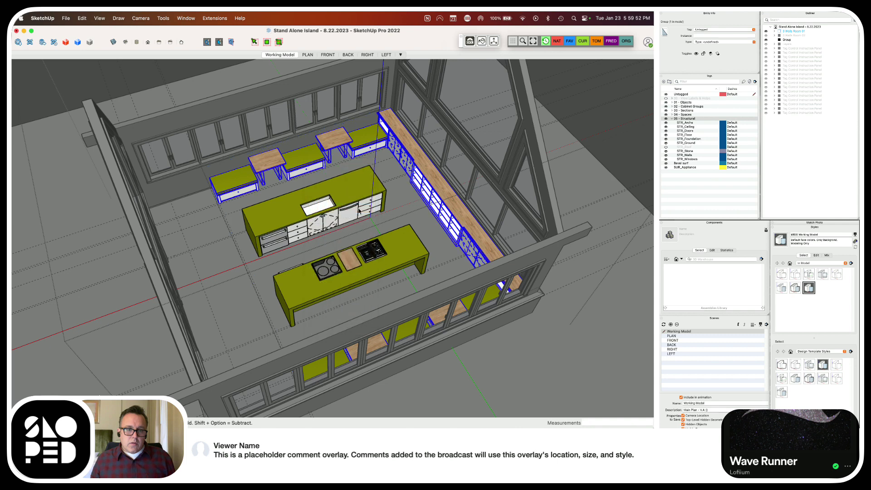
click(317, 202)
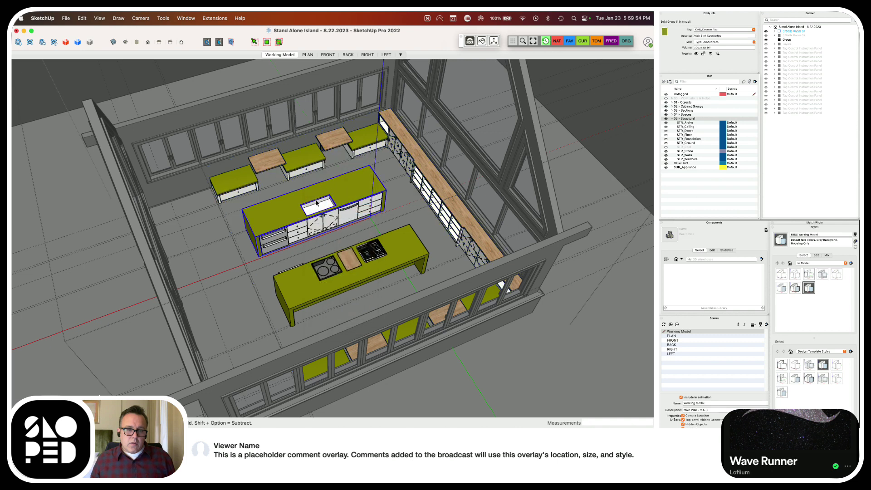
click(291, 232)
click(279, 231)
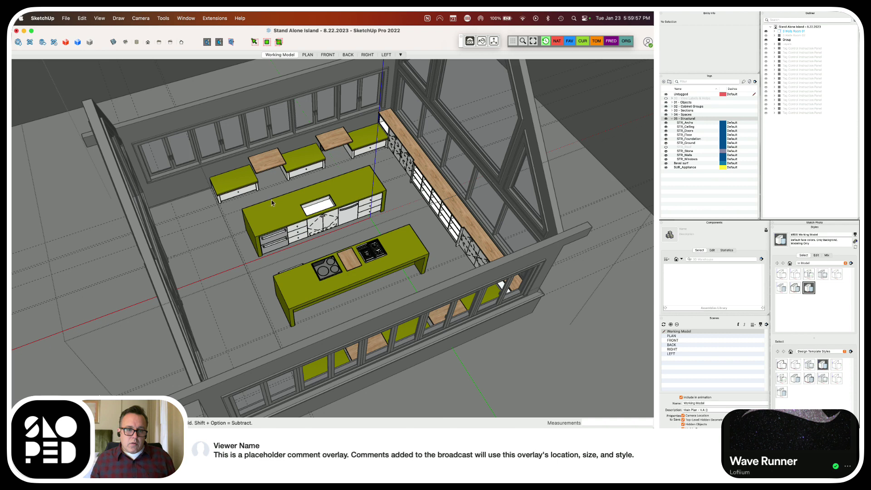
Select the sink island's end cabinet, the gas cooktop and the sink island's countertop in turn to check how they are grouped
click(243, 187)
click(295, 178)
click(288, 178)
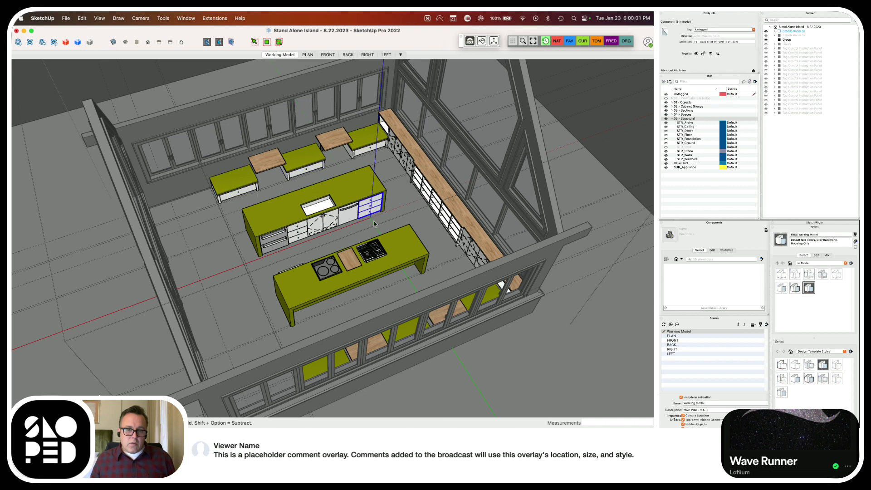
click(381, 249)
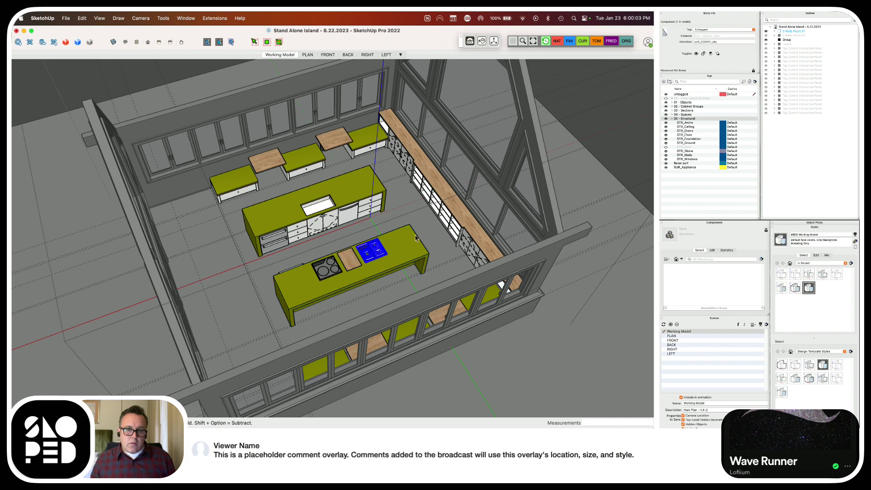
click(366, 189)
click(369, 171)
middle_drag(368, 168, 449, 165)
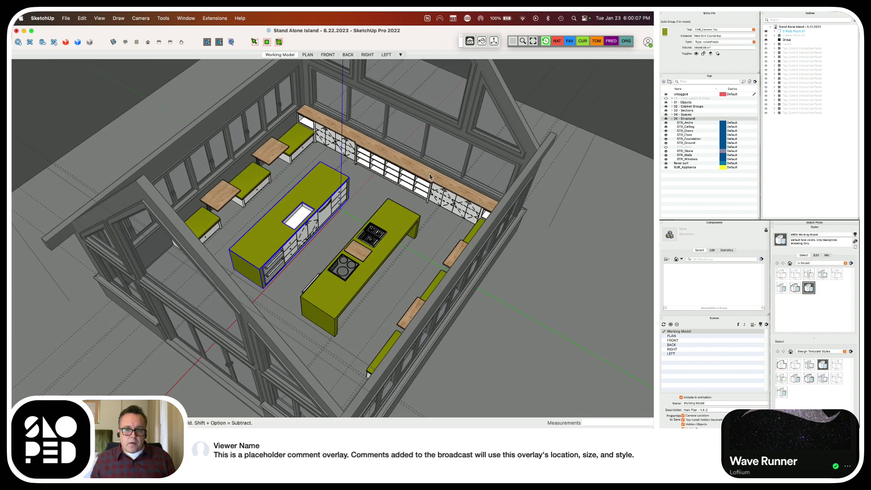
Check the nesting of the back-wall cabinets by selecting and entering their parent groups, and exit all groups
click(430, 177)
key(Escape)
click(430, 176)
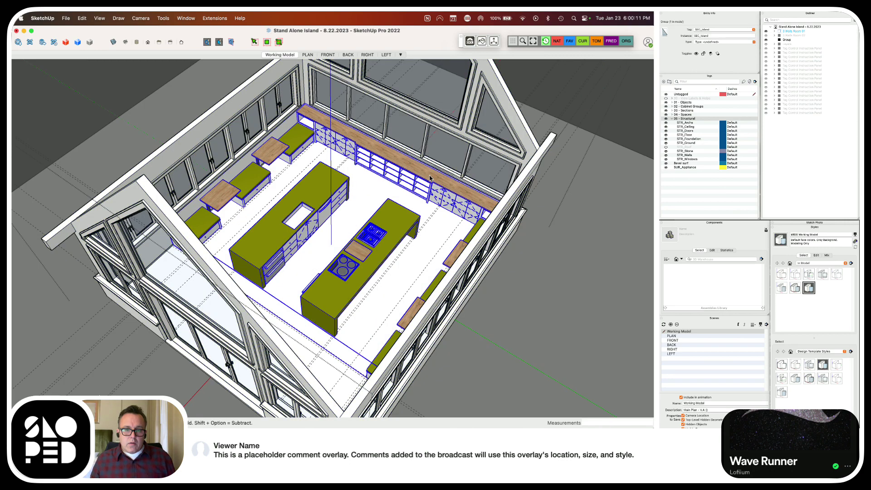
double_click(429, 178)
click(430, 179)
click(439, 179)
key(Escape)
key(Escape)
key(Escape)
Open the furniture group and select the open shelf unit beneath the back wall's wooden countertop
scroll(420, 173, up, 5)
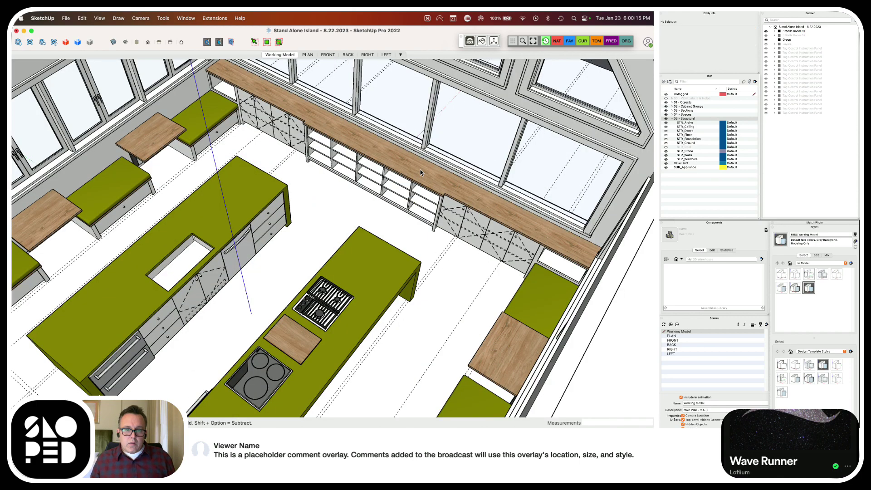
click(421, 173)
click(420, 172)
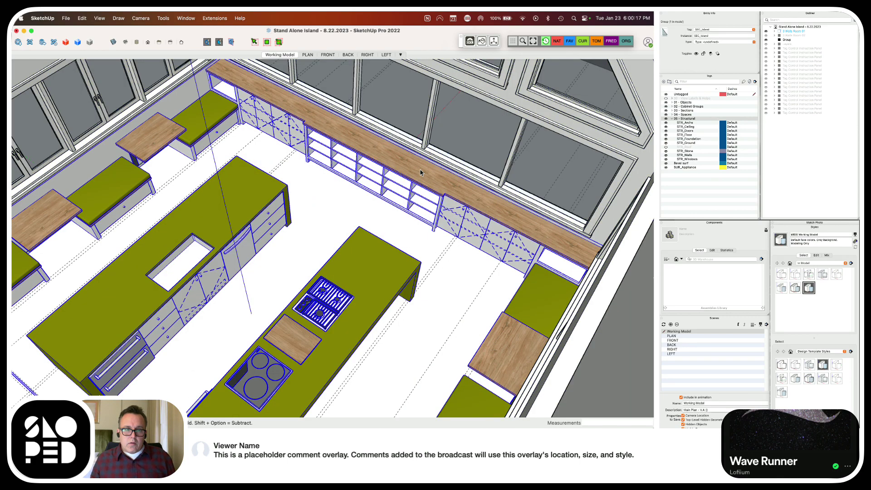
double_click(420, 172)
click(427, 201)
Inspect the open shelf unit, the neighbouring wall cabinets, the benches and the islands from several angles
scroll(427, 201, down, 10)
middle_drag(427, 203, 474, 161)
scroll(283, 144, up, 5)
scroll(256, 136, down, 5)
scroll(218, 195, up, 5)
middle_drag(252, 200, 170, 213)
scroll(223, 218, down, 5)
middle_drag(224, 218, 179, 229)
scroll(202, 227, down, 3)
scroll(208, 211, up, 5)
scroll(216, 176, down, 5)
mouse_move(216, 175)
middle_down()
mouse_move(289, 153)
mouse_move(259, 159)
mouse_move(285, 145)
middle_up()
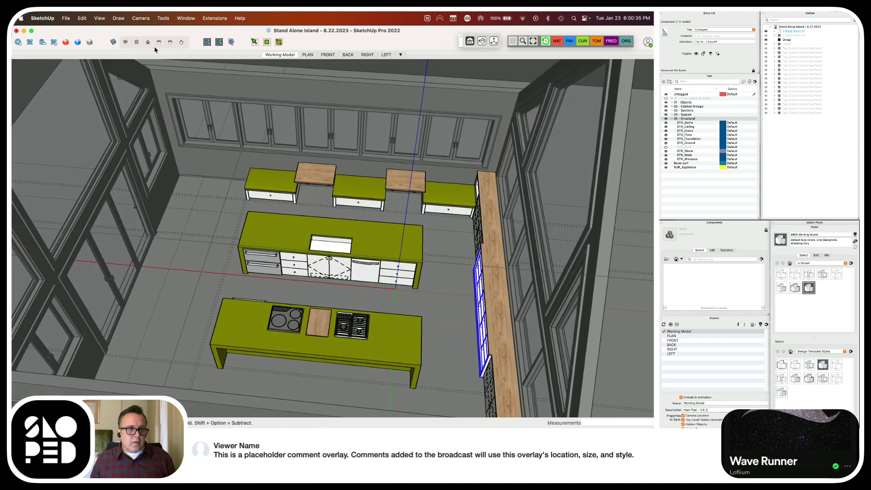
Switch to the Design Template modeling library file and examine its open shelf cabinets and cabinet rows
key(super+grave)
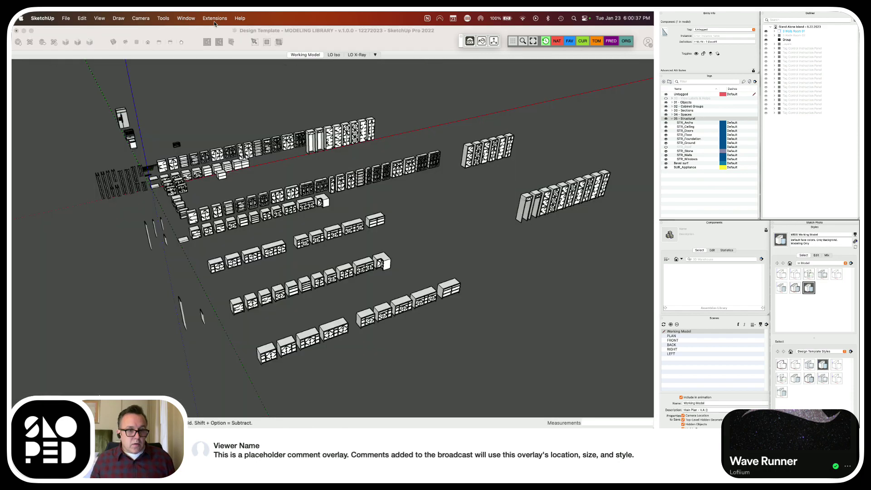
scroll(149, 190, up, 5)
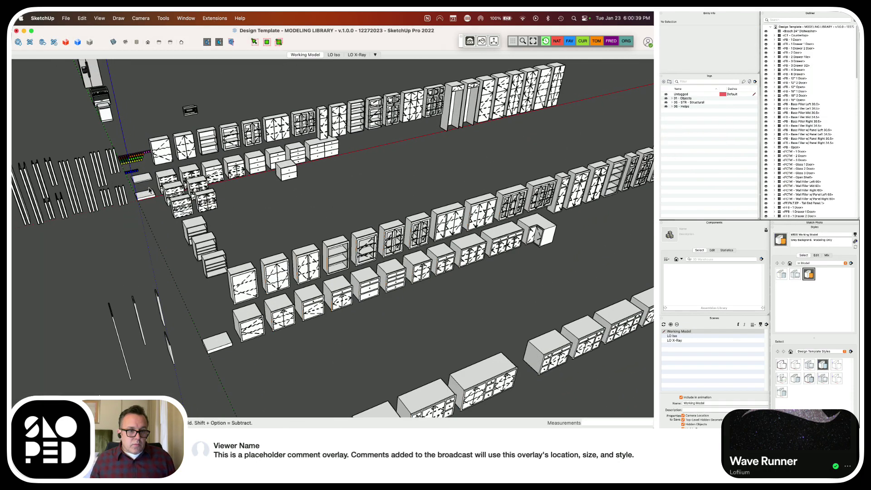
scroll(202, 296, up, 5)
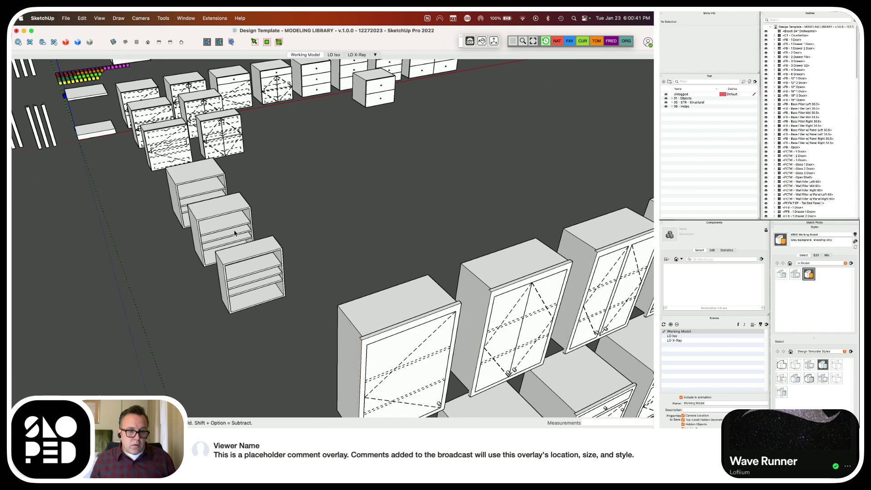
scroll(286, 307, down, 5)
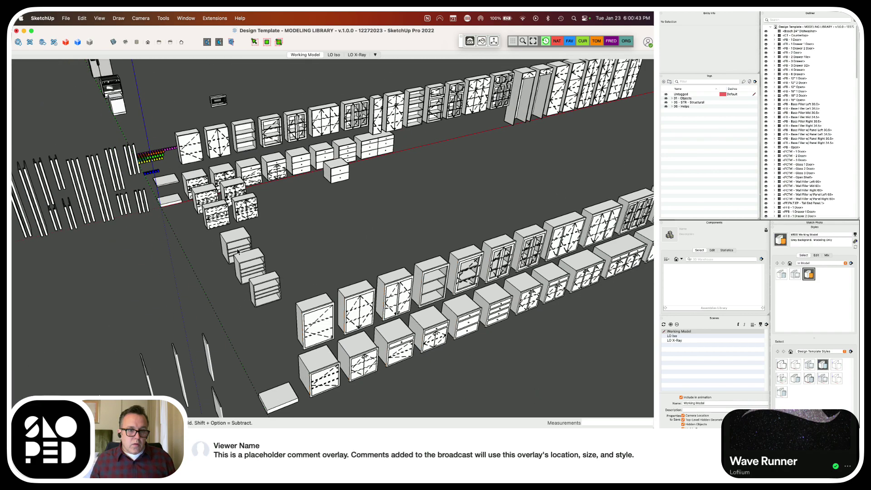
mouse_move(238, 252)
middle_down()
mouse_move(294, 244)
mouse_move(220, 254)
middle_up()
scroll(204, 197, down, 5)
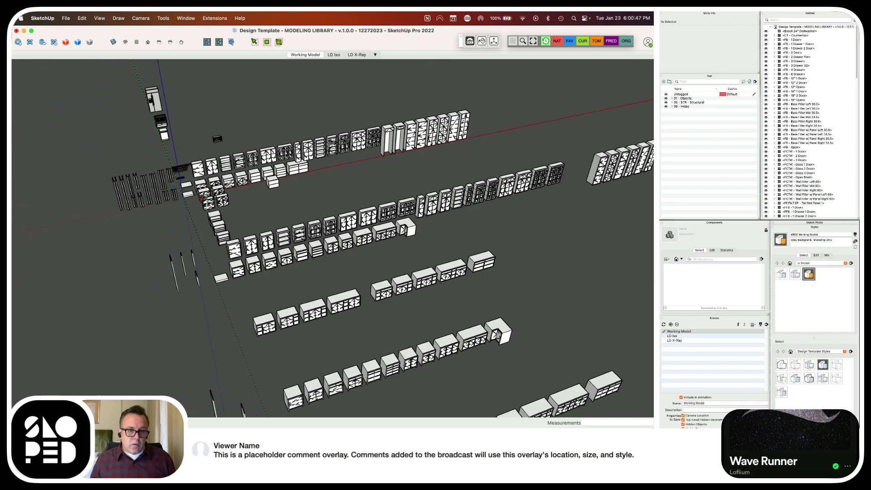
mouse_move(202, 197)
middle_down()
mouse_move(257, 261)
mouse_move(321, 316)
mouse_move(247, 307)
middle_up()
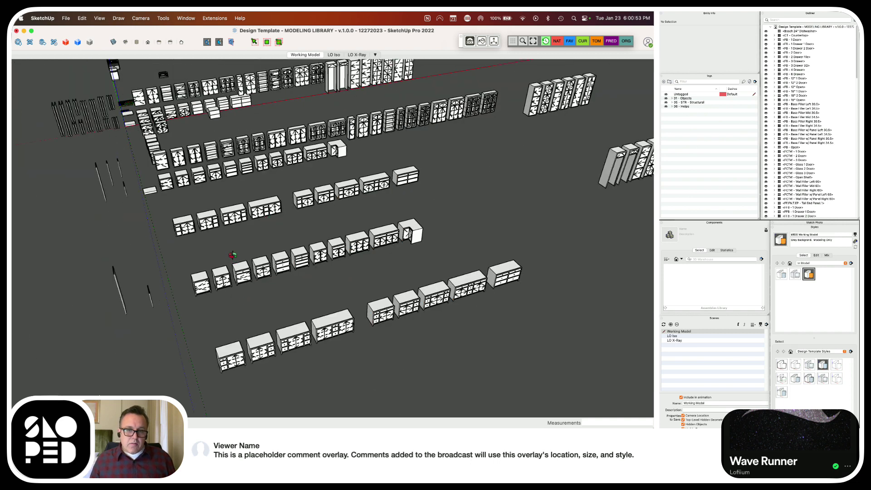
Return to the Stand Alone Island model, clear the shelf unit's selection and view the kitchen from outside its end wall
key(super+grave)
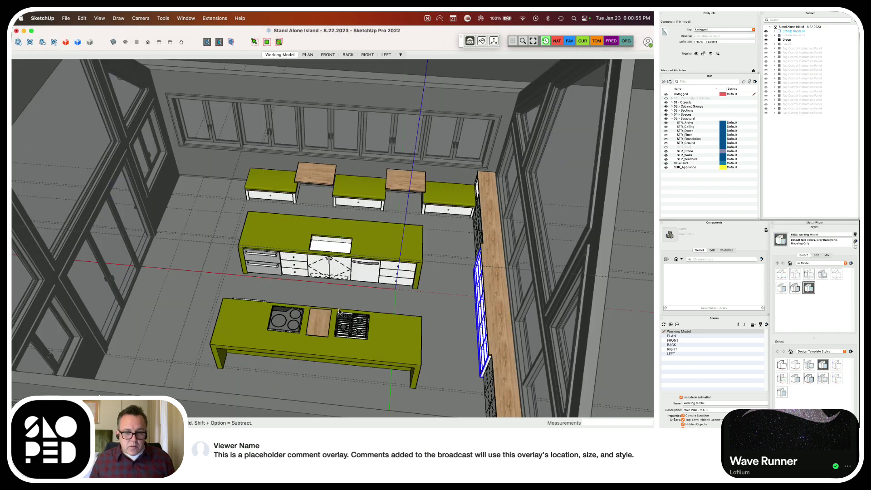
click(558, 264)
middle_drag(363, 284, 517, 231)
Switch back to the modeling library file and examine its rows of base cabinets up close
key(super+grave)
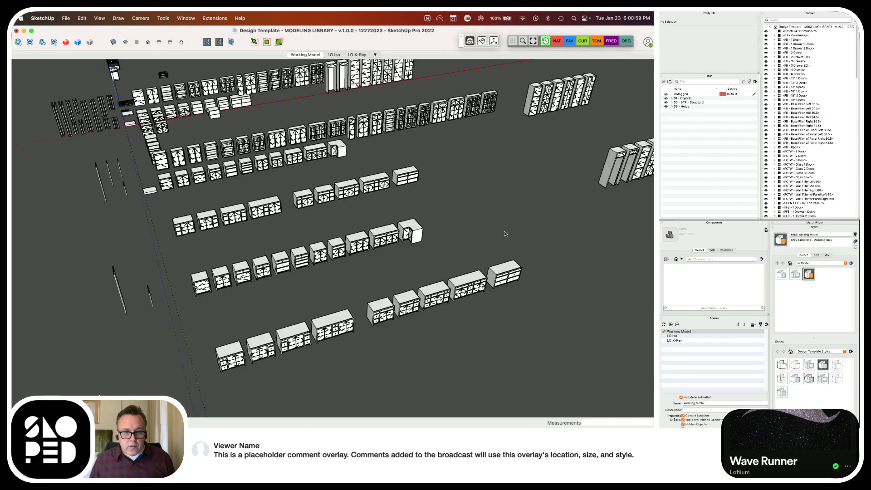
scroll(170, 172, up, 5)
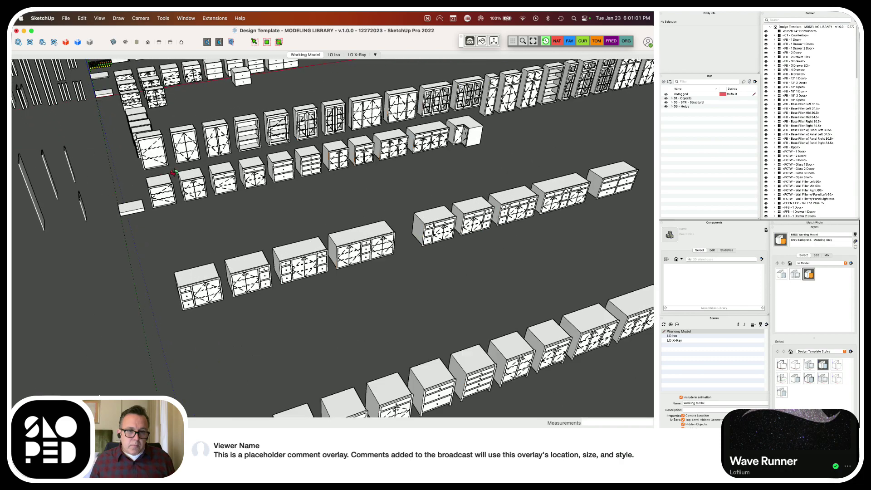
scroll(188, 186, up, 3)
scroll(209, 170, down, 6)
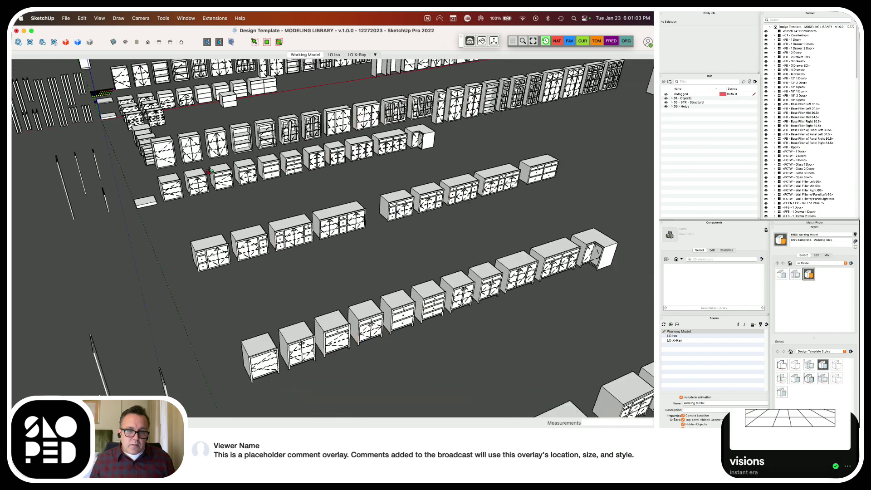
mouse_move(250, 148)
middle_down()
mouse_move(243, 157)
mouse_move(253, 197)
middle_up()
In the Stand Alone Island model, copy the back wall's open shelf unit onto the ground outside the building's end wall
key(super+grave)
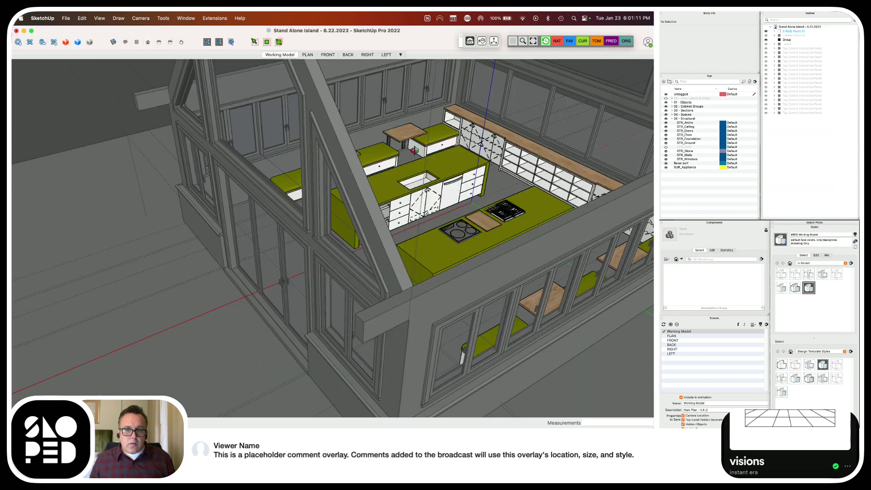
key(space)
click(514, 162)
key(o)
drag(519, 162, 495, 221)
scroll(496, 218, up, 5)
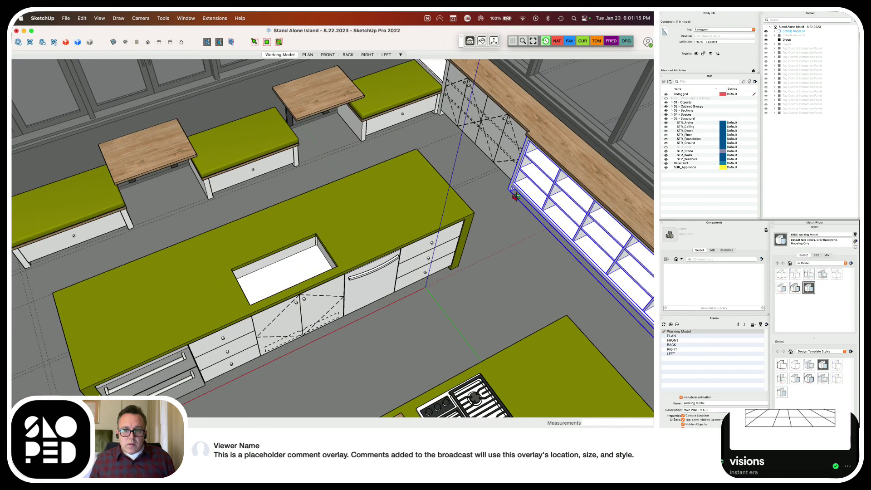
key(m)
scroll(509, 192, down, 3)
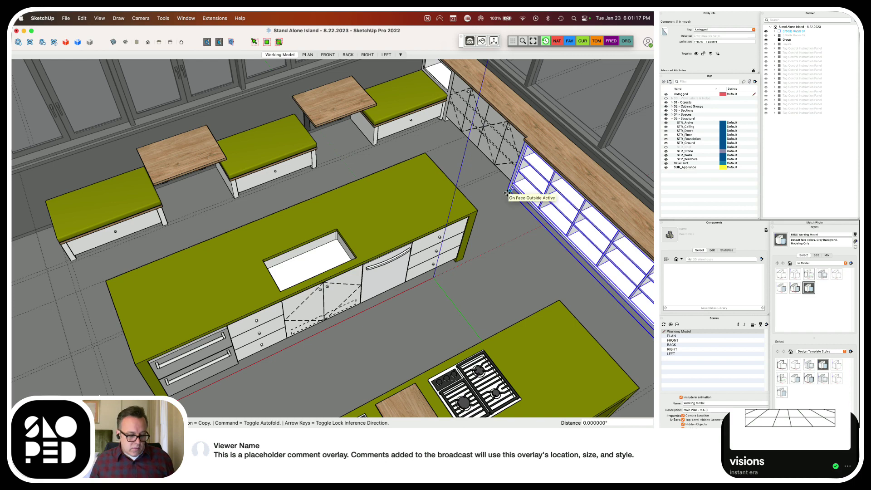
scroll(512, 193, down, 5)
drag(489, 189, 222, 319)
click(220, 320)
Rotate the copied shelf unit so its length runs parallel to the red axis
click(225, 304)
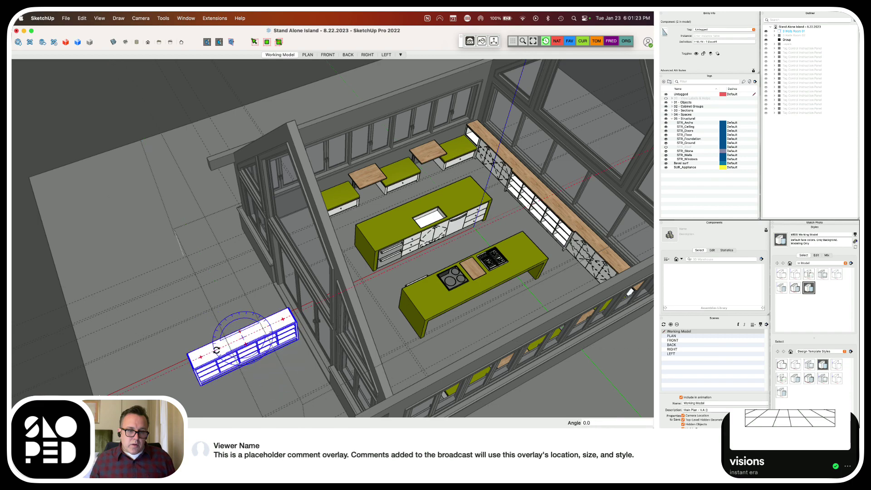
click(217, 352)
middle_drag(294, 329, 241, 255)
Rename the copied shelf unit's component definition, replacing the last part of the name with "Open"
scroll(242, 255, up, 5)
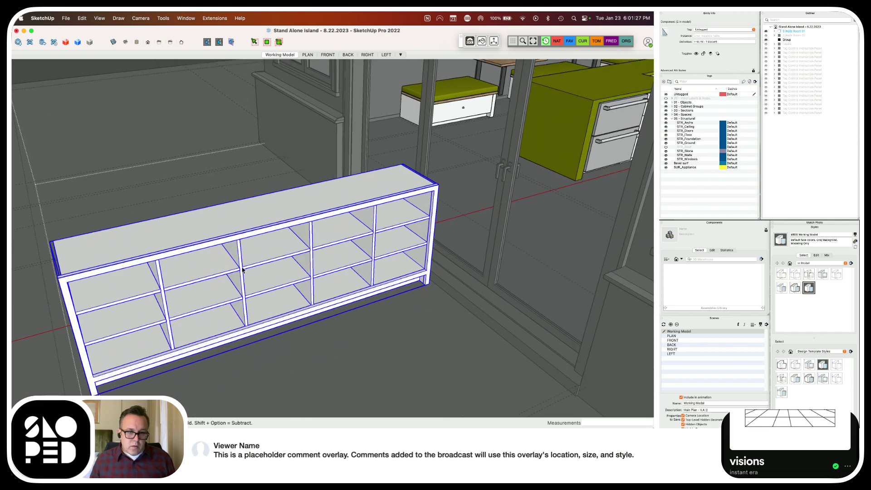
right_click(244, 233)
click(276, 221)
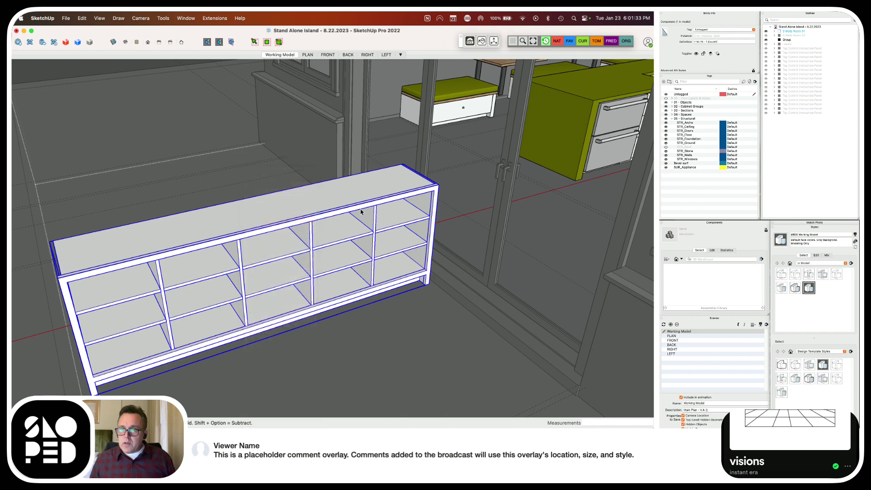
click(721, 42)
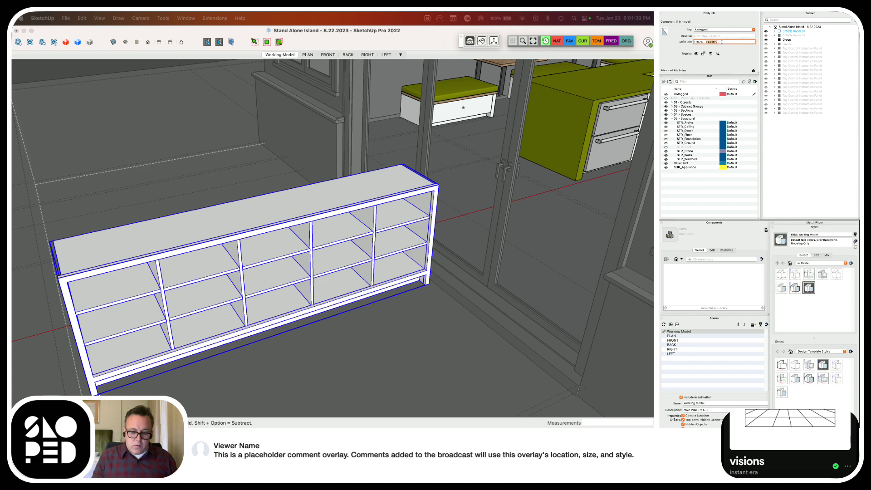
text(C)
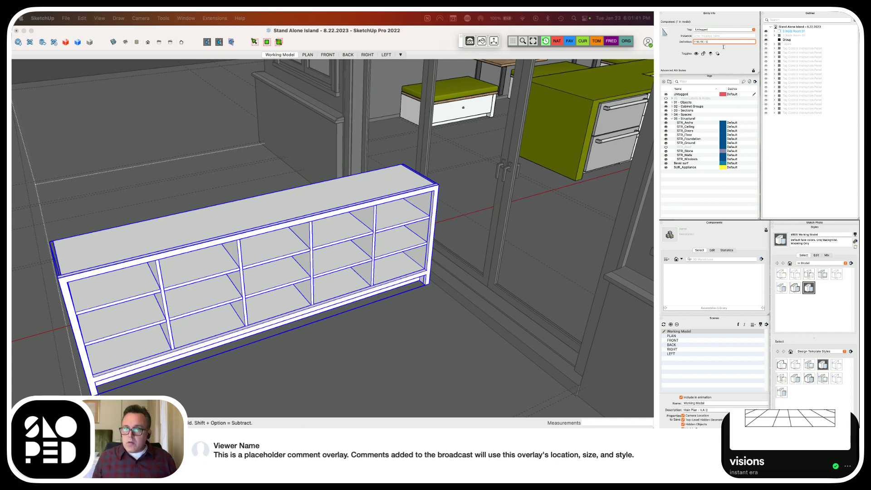
text(pen Shelf 1FT)
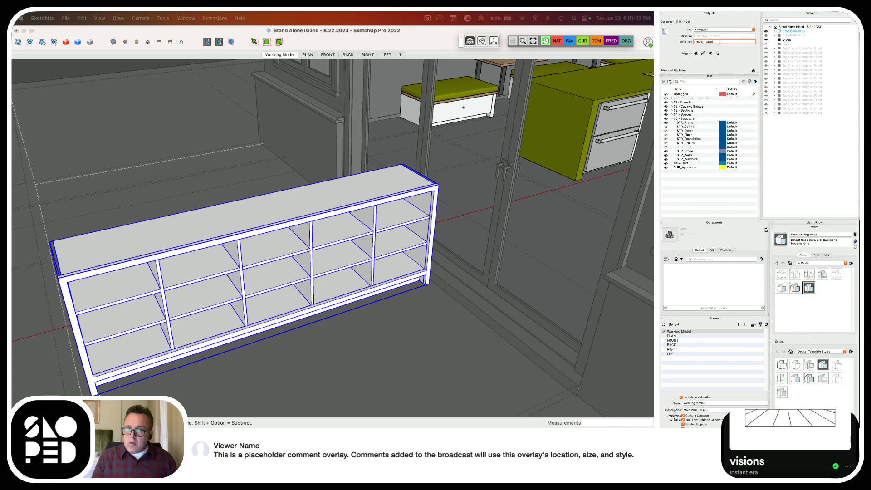
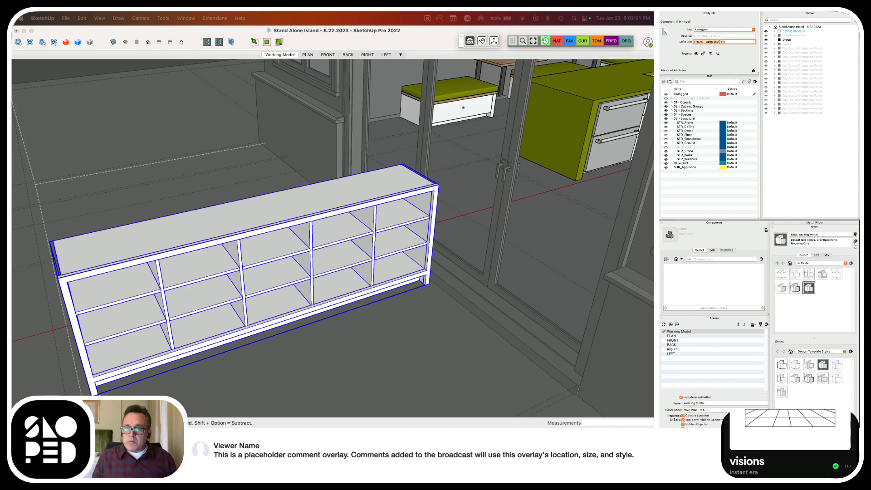
Select the back wall's open shelf unit and rename its component definition with "Open Shelf" followed by a suffix
click(404, 221)
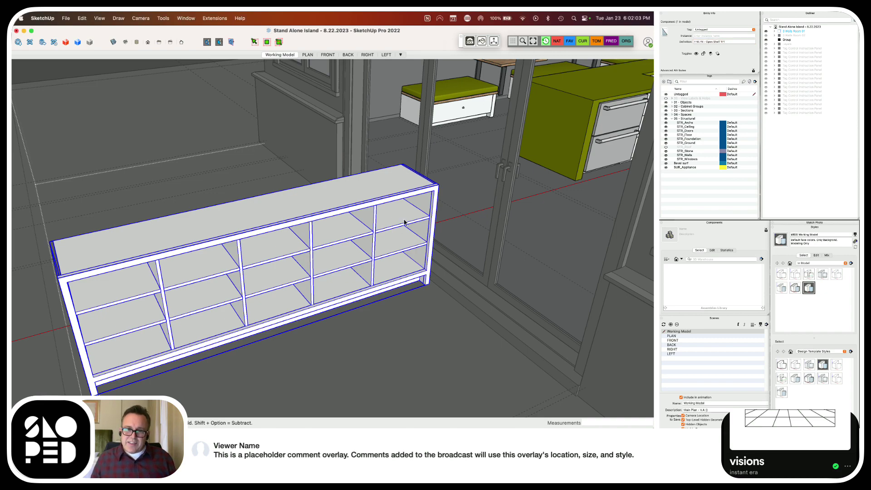
mouse_move(410, 203)
middle_down()
mouse_move(314, 232)
mouse_move(340, 310)
mouse_move(365, 292)
middle_up()
scroll(340, 311, down, 5)
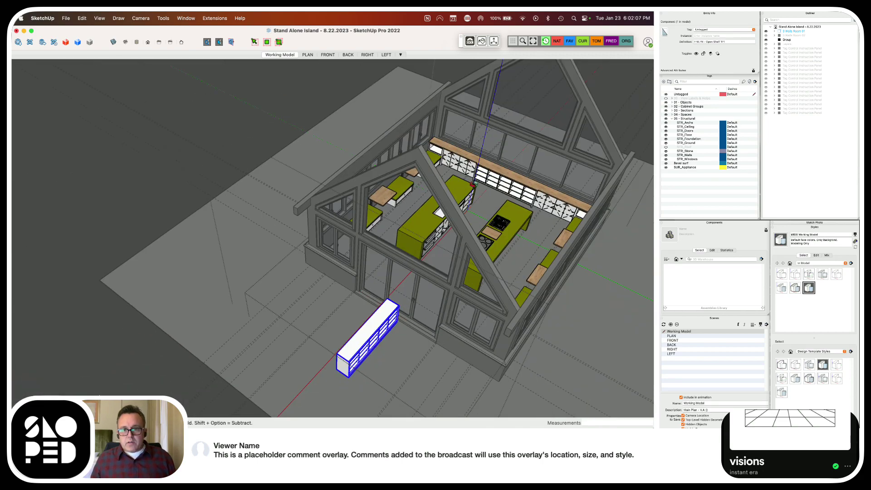
scroll(496, 175, up, 5)
click(497, 172)
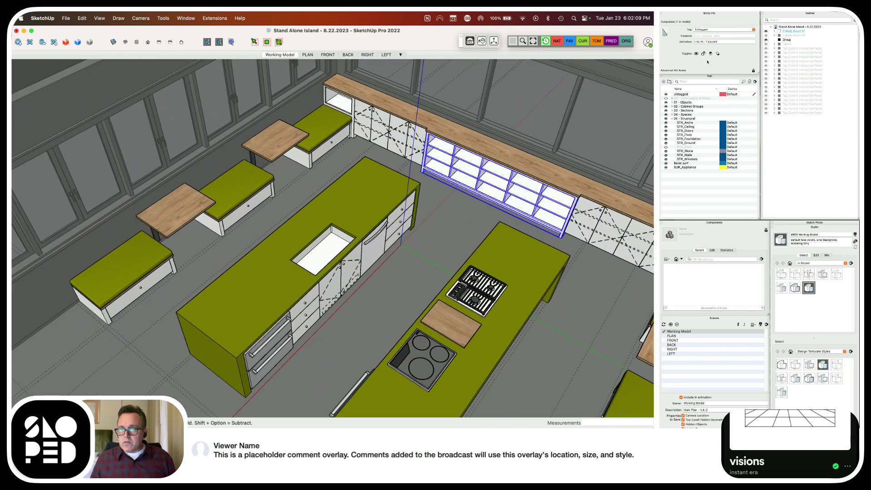
click(708, 42)
drag(707, 42, 717, 42)
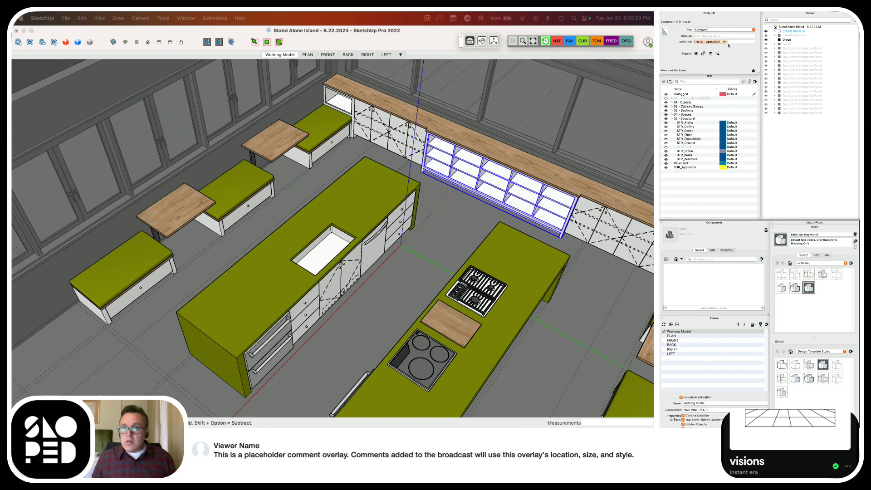
click(727, 43)
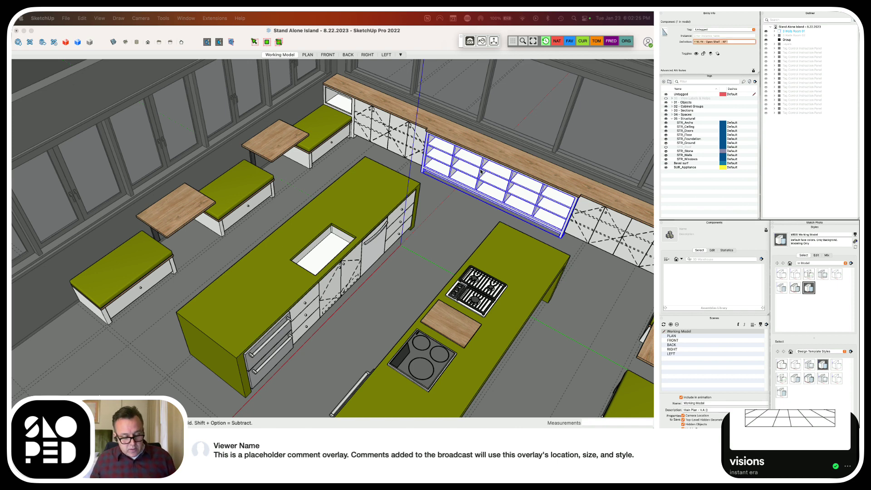
click(240, 32)
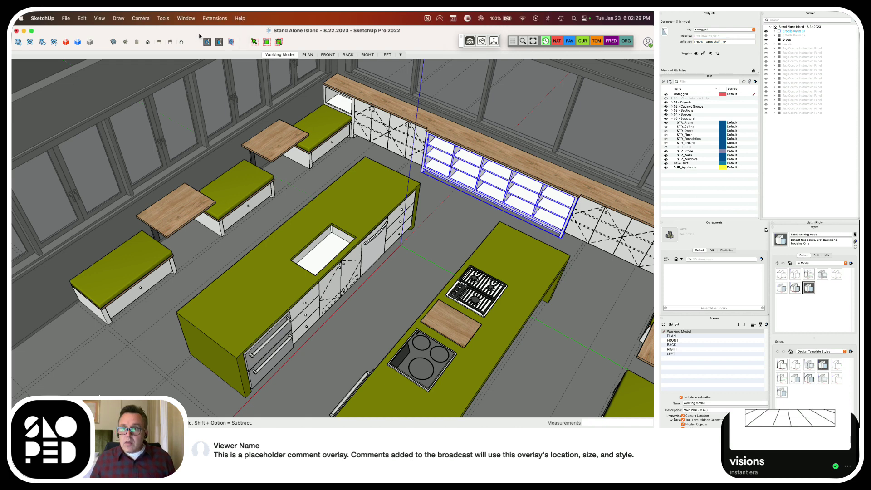
Switch to the modeling library file and examine the layout of its cabinet rows
key(super+grave)
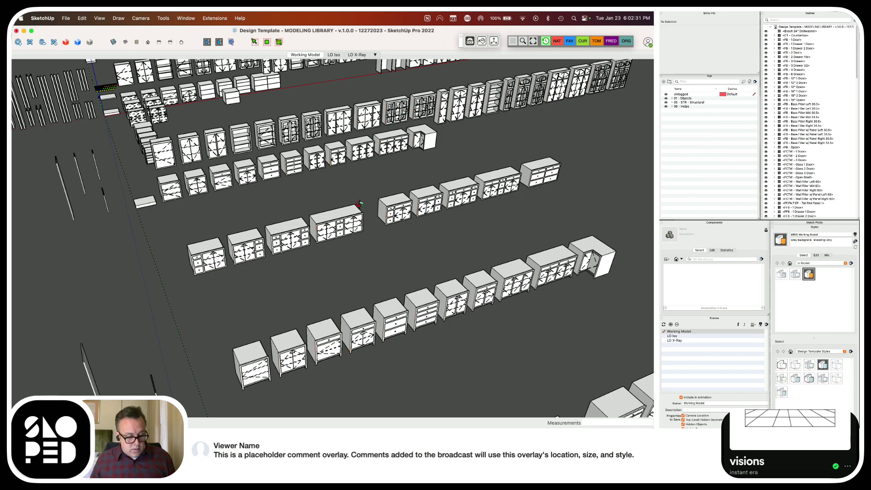
middle_drag(352, 244, 307, 204)
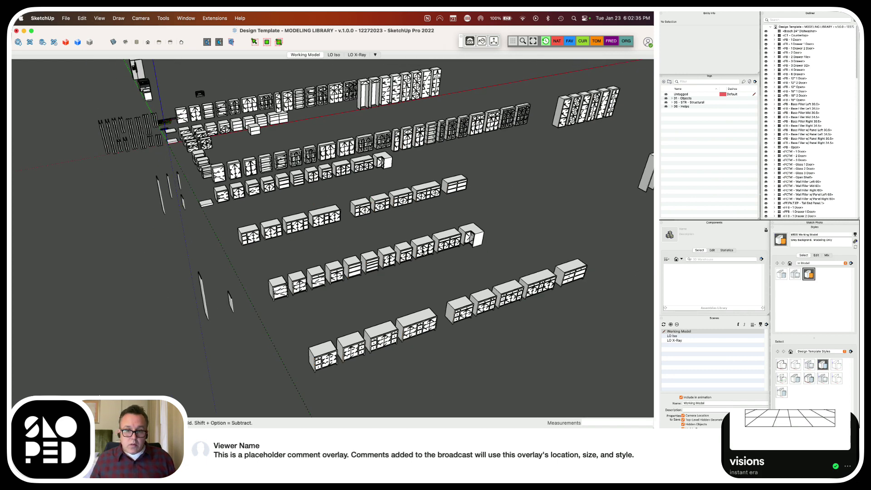
scroll(298, 236, down, 3)
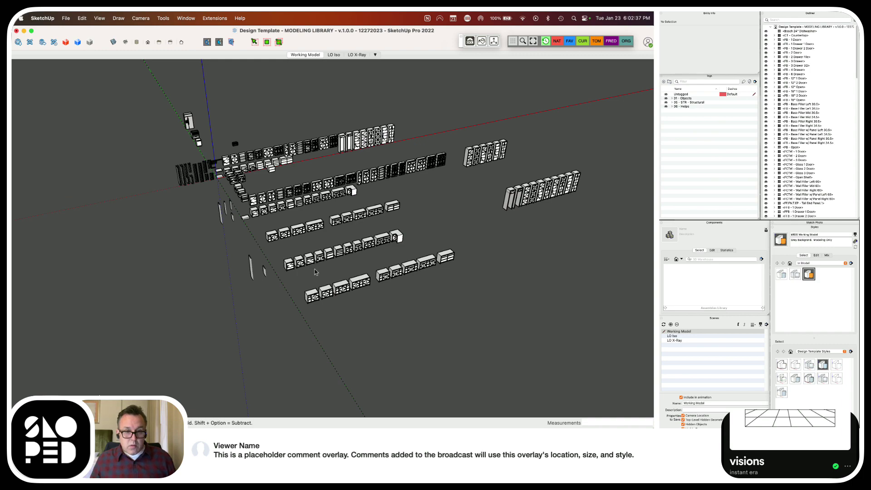
scroll(263, 187, down, 5)
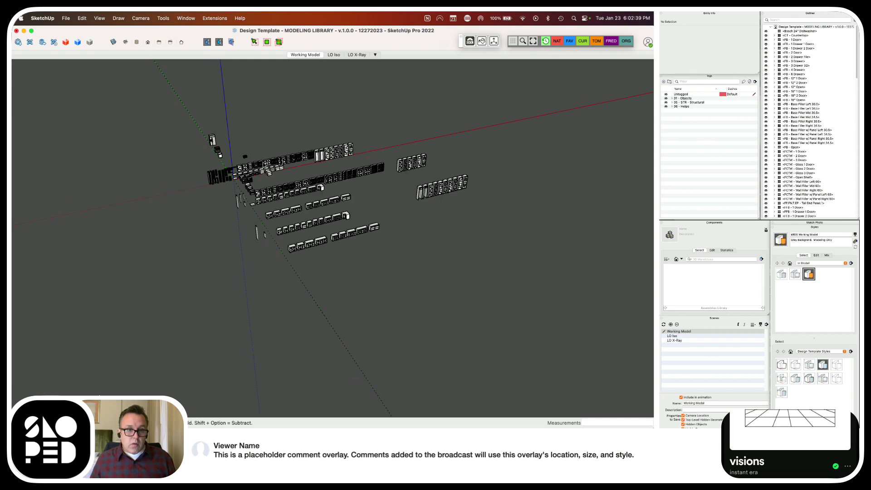
scroll(259, 156, up, 7)
middle_drag(259, 156, 263, 190)
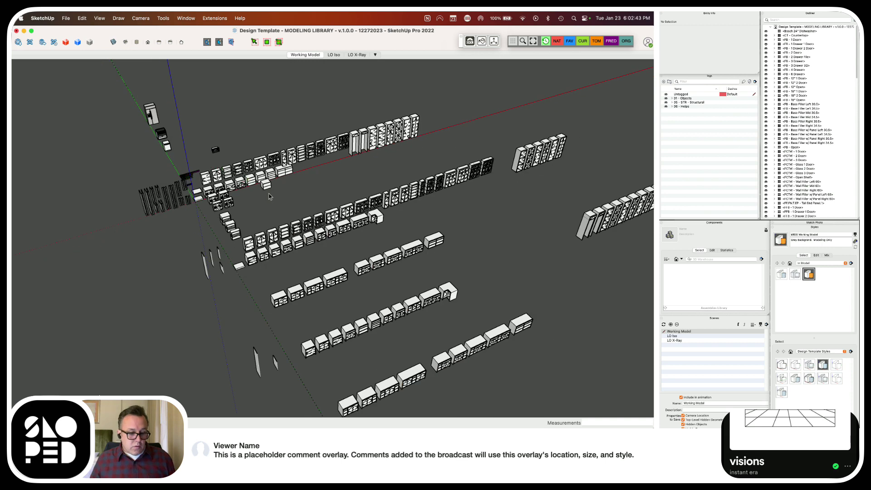
Copy the back wall's open shelf unit from the Stand Alone Island model and paste it beyond the front cabinet row in the modeling library
key(super+grave)
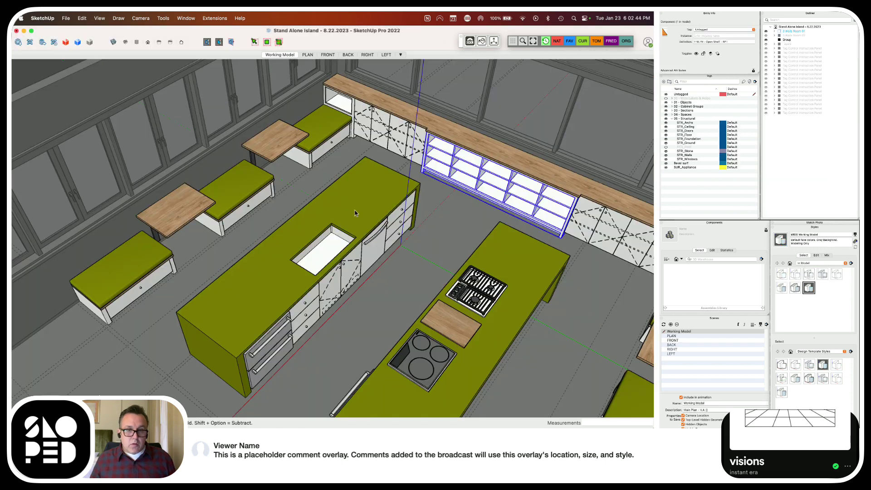
right_click(490, 182)
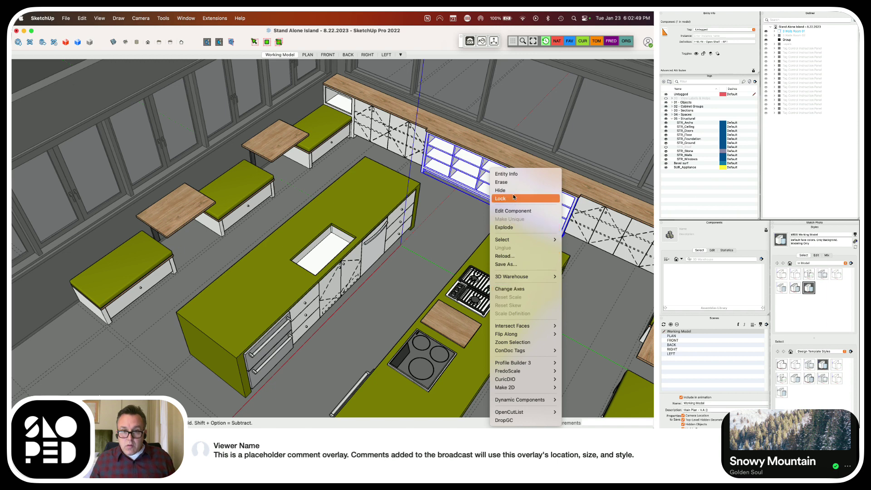
click(472, 173)
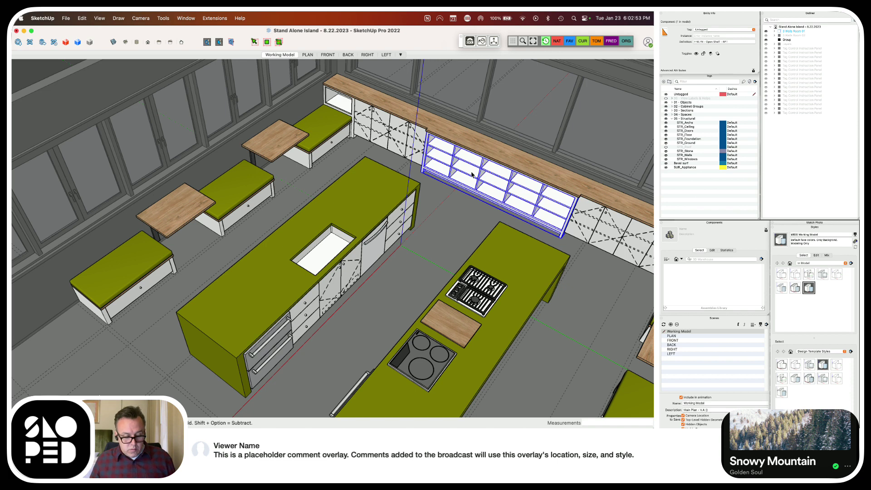
key(super+c)
key(super+grave)
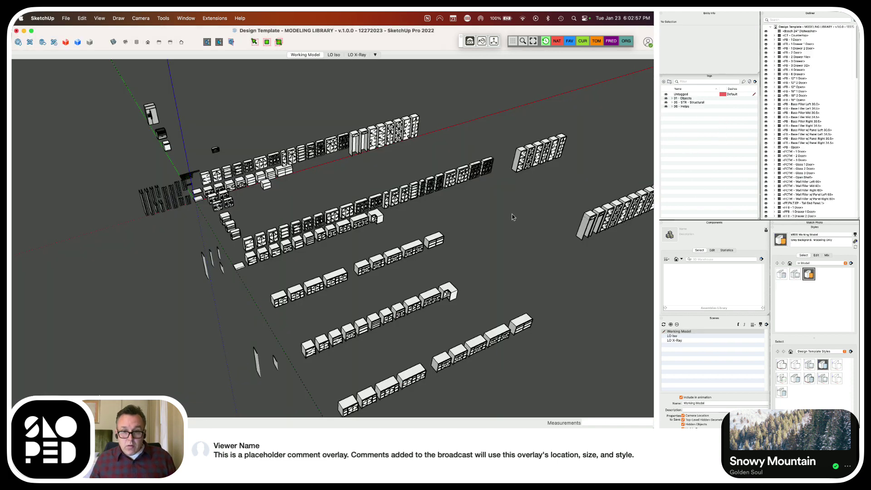
key(super+v)
scroll(418, 204, down, 3)
scroll(447, 254, up, 5)
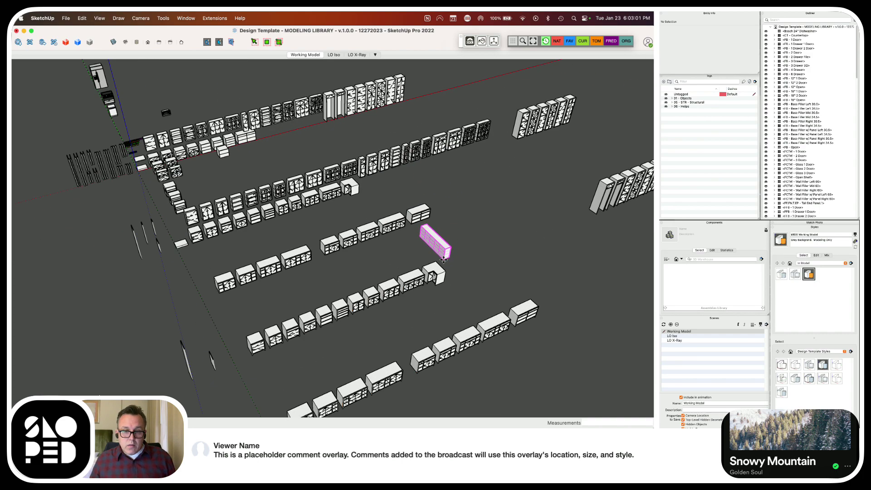
scroll(449, 257, up, 5)
scroll(453, 256, down, 10)
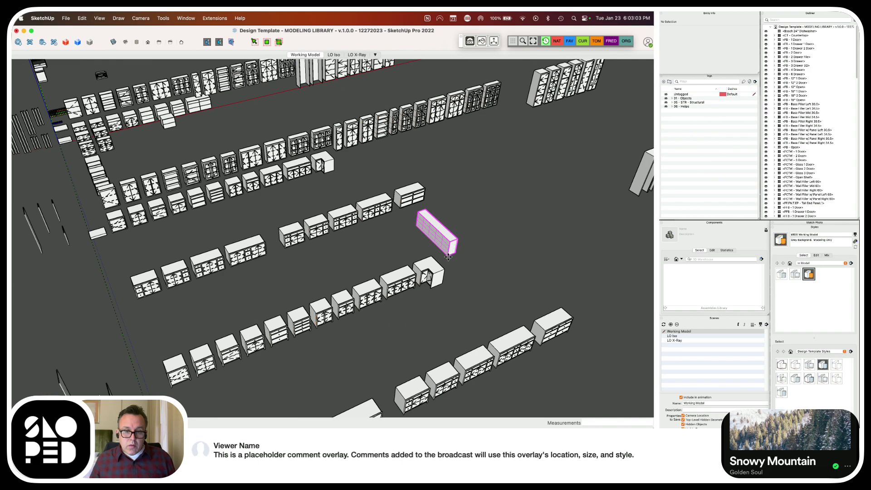
click(514, 271)
Rotate the pasted shelf unit to face the same way as the cabinet rows and move it next to the front row's six-drawer cabinet
scroll(508, 263, up, 8)
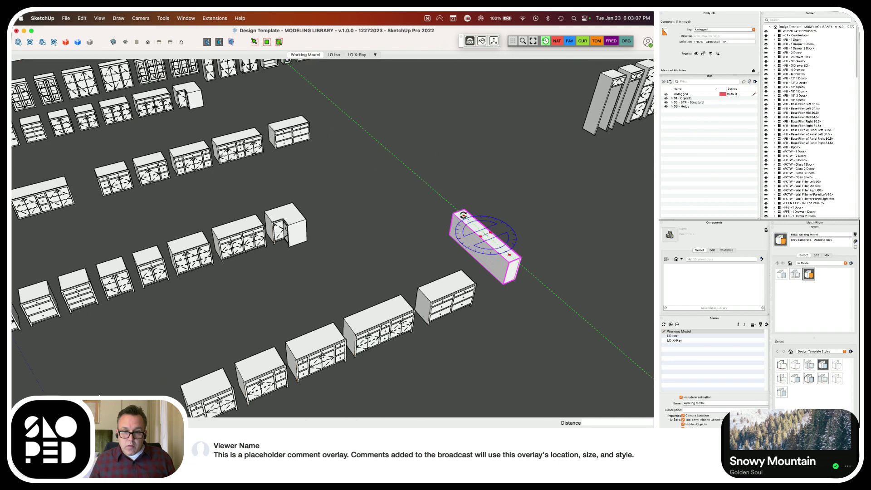
click(510, 226)
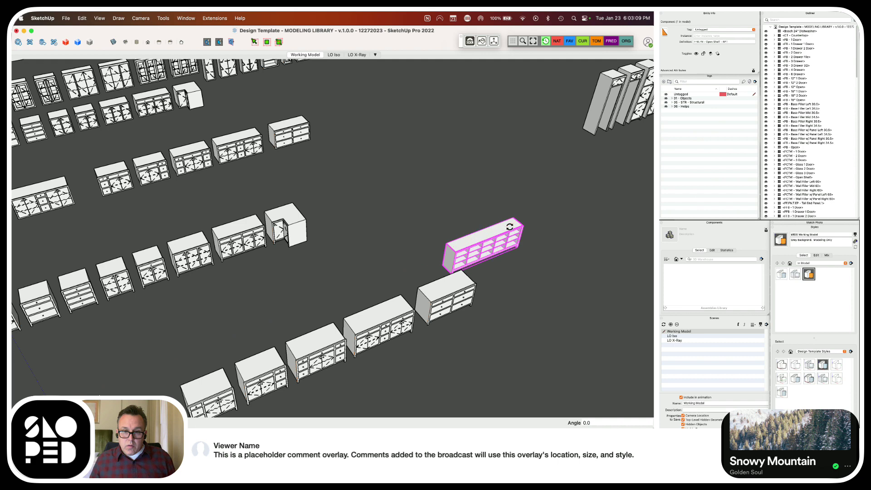
click(445, 268)
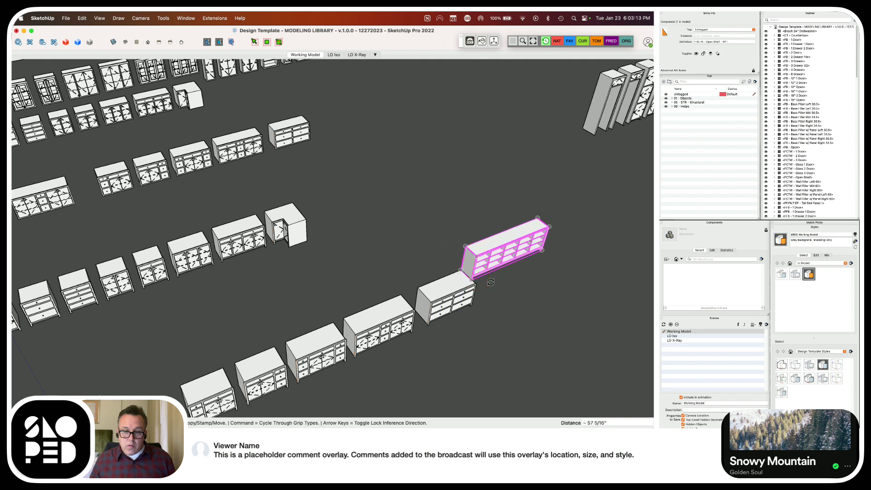
scroll(488, 277, down, 2)
scroll(488, 278, down, 2)
middle_drag(488, 277, 420, 228)
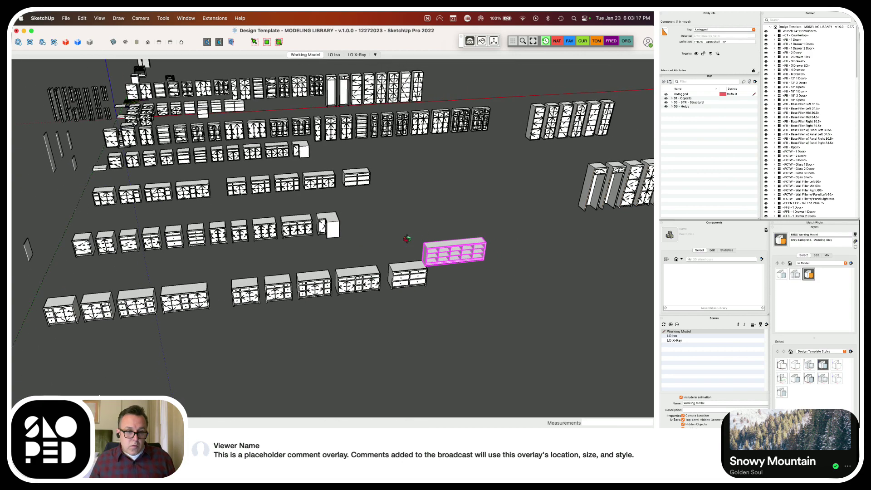
Move the shelf unit into line with the front cabinet row, setting it directly against the end of the six-drawer cabinet
scroll(60, 263, up, 5)
mouse_move(70, 261)
middle_down()
mouse_move(170, 220)
mouse_move(162, 214)
mouse_move(136, 229)
mouse_move(86, 235)
mouse_move(101, 275)
middle_up()
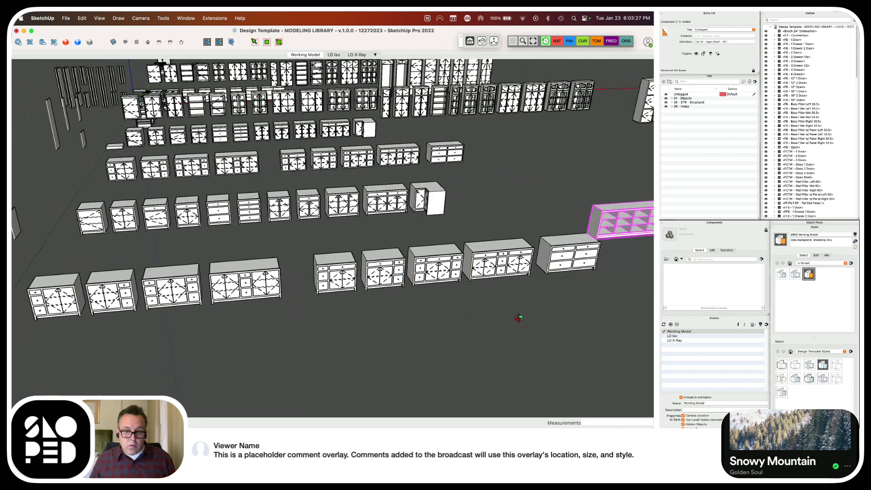
scroll(585, 246, up, 4)
mouse_move(585, 245)
middle_down()
mouse_move(410, 252)
mouse_move(247, 194)
mouse_move(311, 237)
mouse_move(348, 285)
middle_up()
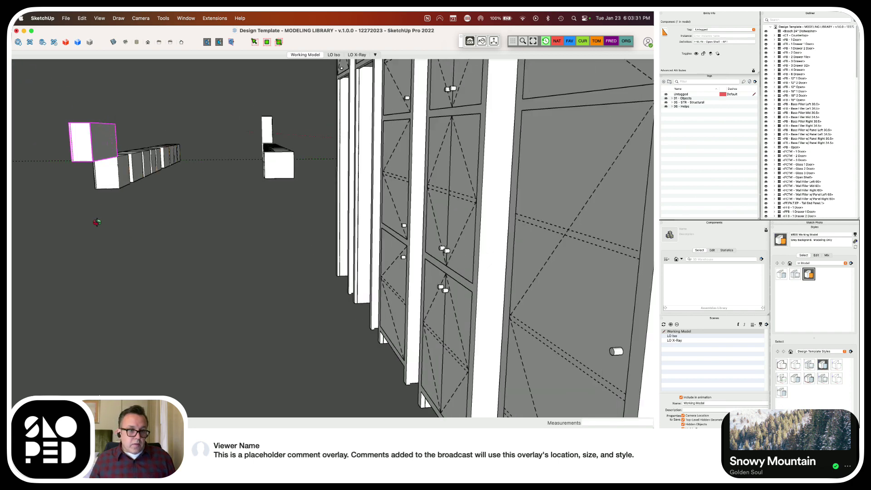
middle_drag(95, 214, 98, 165)
key(m)
click(151, 114)
click(159, 195)
middle_drag(159, 195, 482, 247)
scroll(596, 256, up, 7)
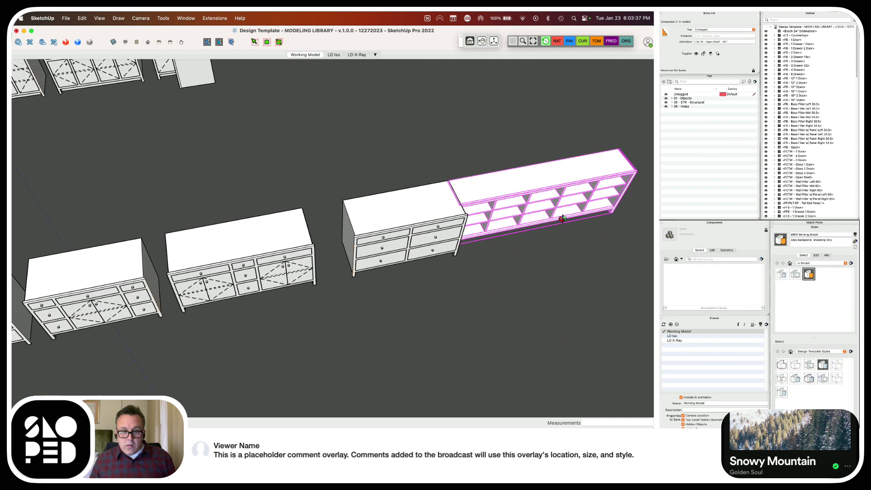
scroll(555, 214, down, 7)
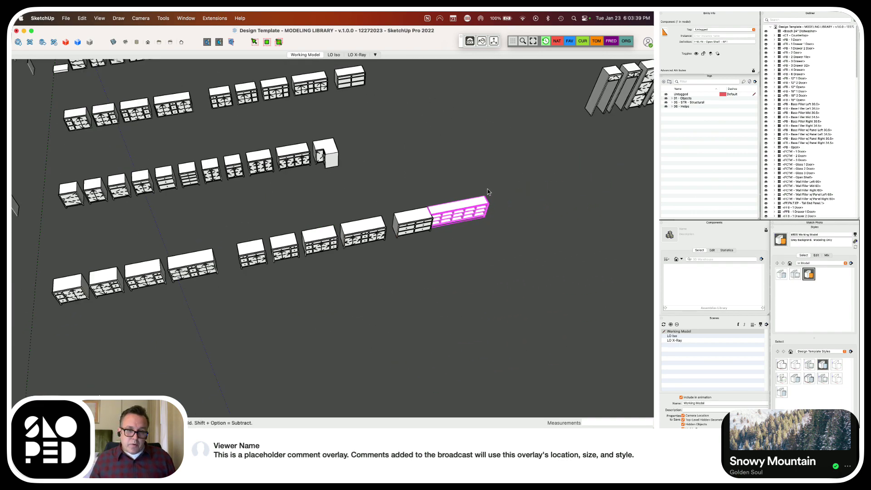
Move the four door-and-drawer cabinets in the front row together against the neighbouring group, and offset them 12 inches from it
drag(271, 274, 233, 286)
scroll(225, 237, up, 5)
scroll(278, 250, up, 3)
key(m)
click(293, 231)
click(145, 259)
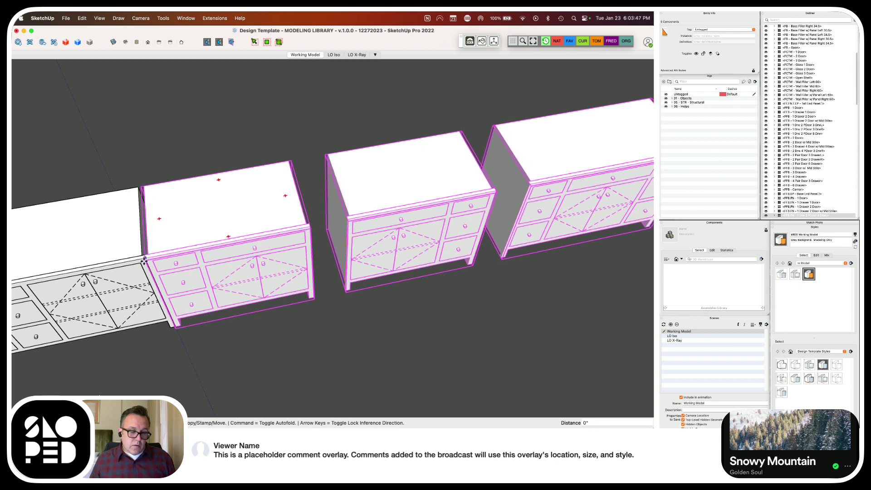
scroll(145, 257, up, 4)
click(145, 258)
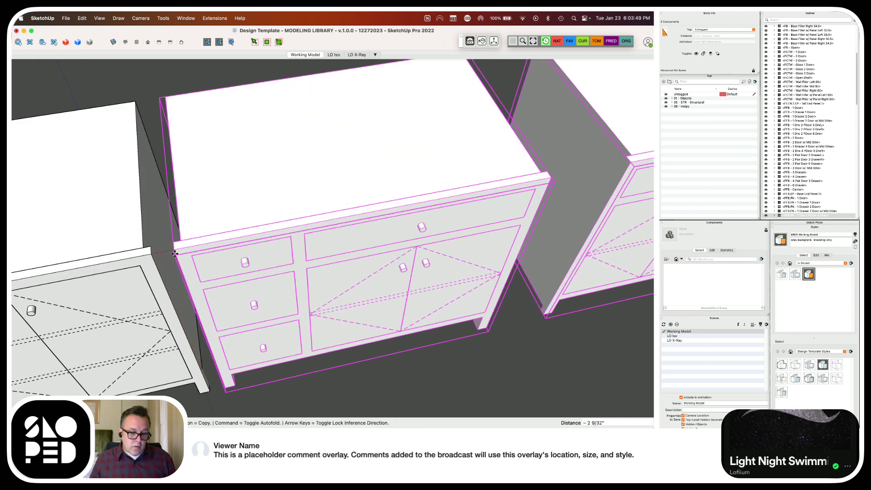
text(12)
key(Return)
key(space)
scroll(133, 285, down, 8)
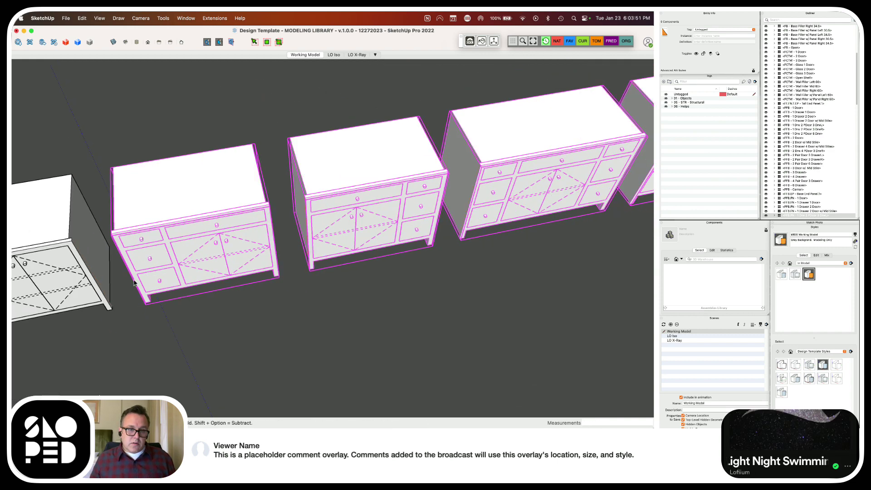
scroll(133, 285, down, 2)
click(386, 267)
Move the open shelf unit 10 inches along the row, away from the six-drawer cabinet
click(440, 205)
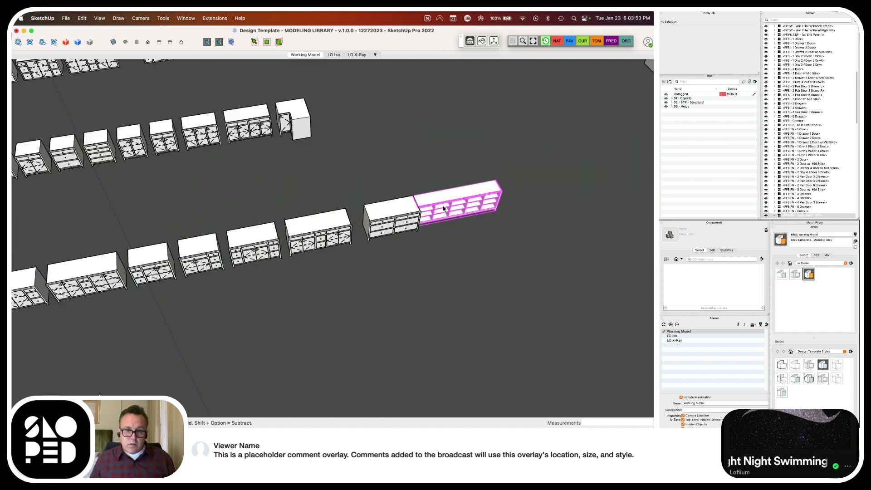
key(m)
click(440, 203)
text(10)
key(Return)
key(space)
click(461, 238)
Move the six-drawer cabinet and open shelf unit together up to the neighbouring wide cabinet, and offset them slightly from it along the row
middle_drag(462, 238, 447, 210)
scroll(448, 210, down, 4)
scroll(418, 218, up, 7)
key(space)
drag(493, 195, 411, 278)
scroll(377, 238, up, 5)
key(m)
click(368, 194)
click(295, 187)
click(295, 187)
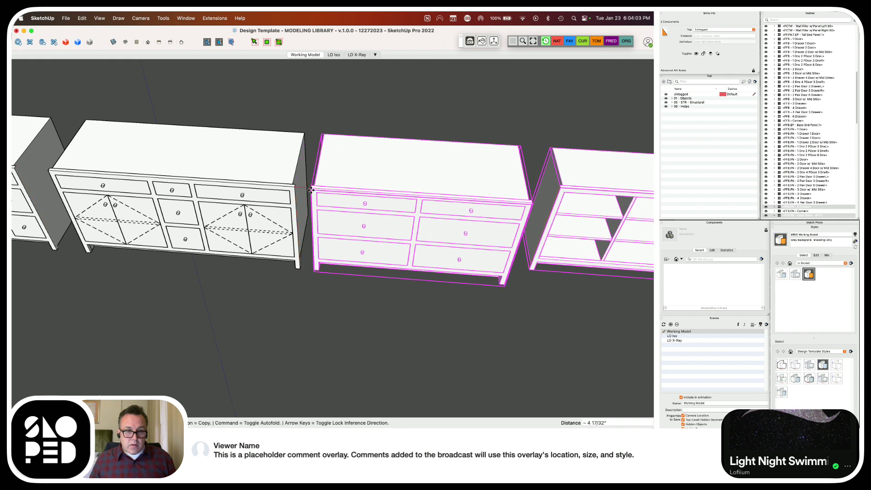
click(311, 189)
key(space)
scroll(314, 236, down, 3)
click(369, 279)
Stretch the front portion of the open shelf unit outward by 6 inches to deepen it
middle_drag(381, 284, 454, 260)
middle_drag(508, 216, 547, 240)
scroll(549, 238, up, 10)
scroll(467, 240, up, 8)
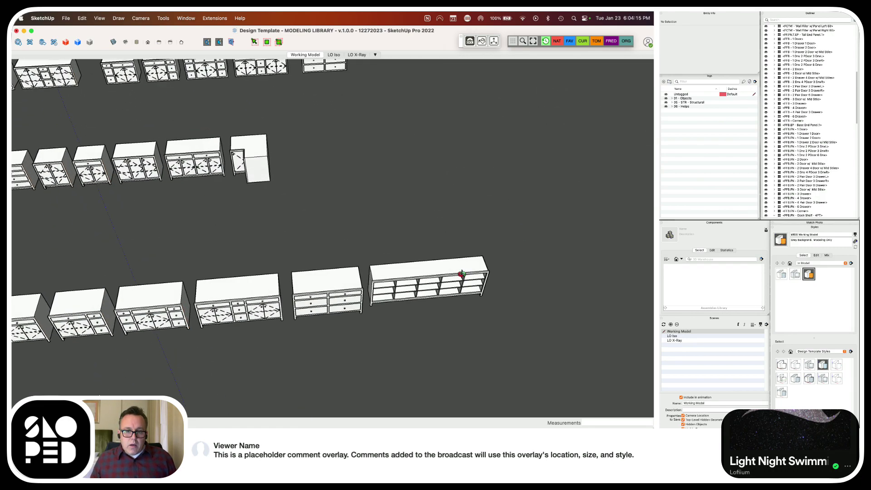
middle_drag(453, 285, 313, 307)
click(313, 306)
middle_drag(319, 268, 336, 327)
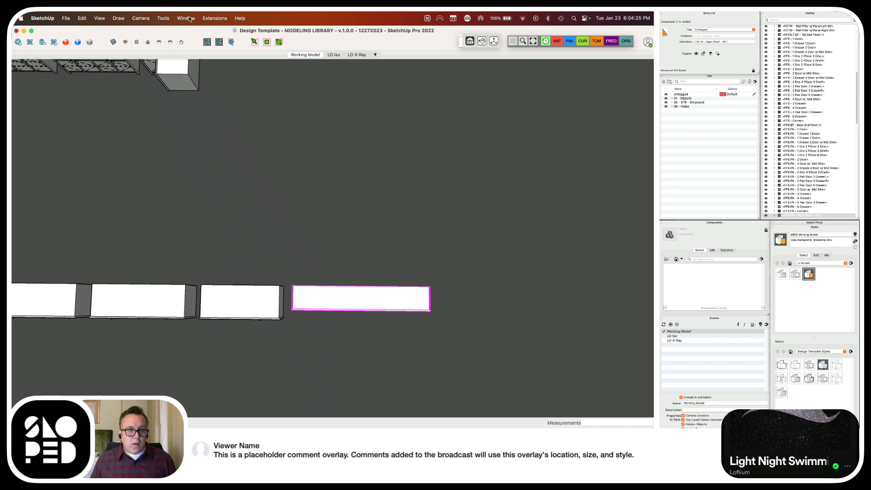
click(255, 42)
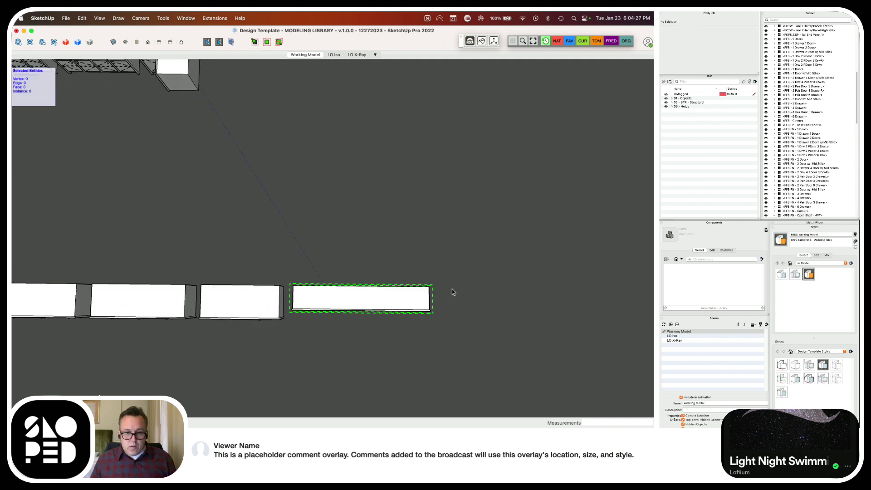
drag(437, 305, 287, 332)
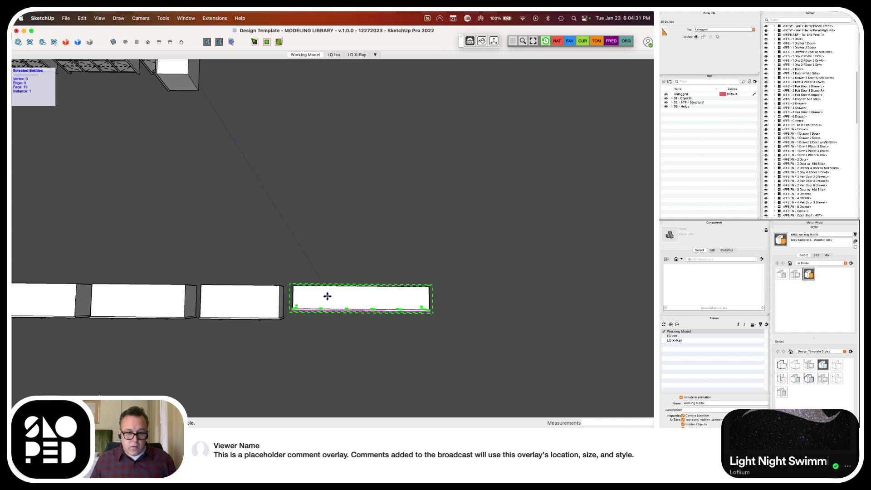
scroll(295, 318, up, 3)
click(317, 283)
key(Return)
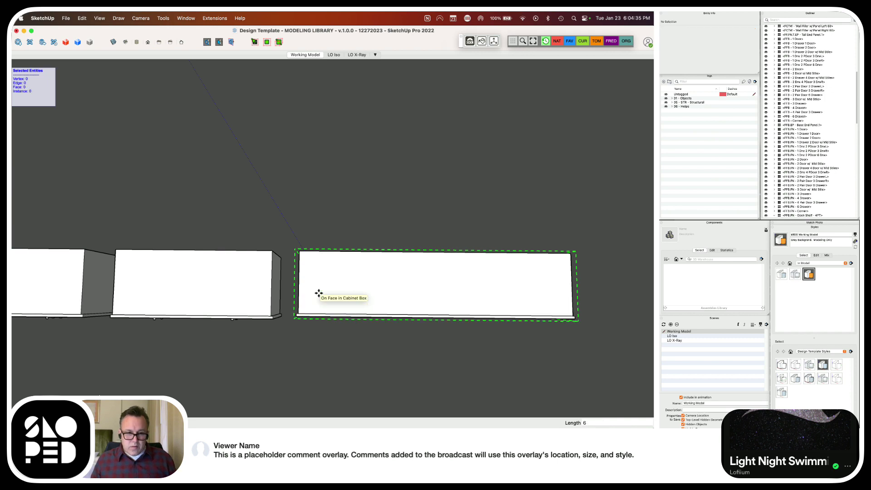
Measure the depth of the stretched open shelf unit at the end of the front row
key(space)
click(319, 352)
middle_drag(320, 353, 363, 321)
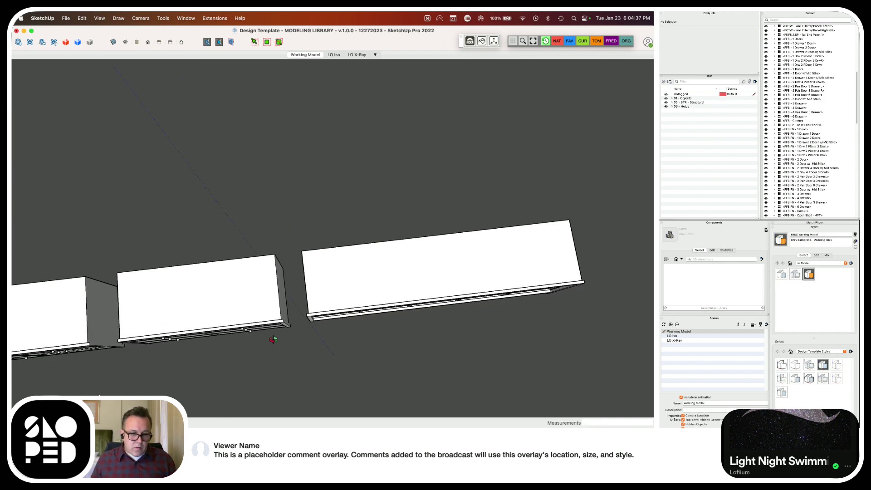
scroll(291, 329, up, 4)
key(t)
click(366, 139)
scroll(387, 280, down, 6)
middle_drag(342, 227, 350, 249)
click(349, 242)
Redo the open shelf unit's front stretch, selecting its front portion and moving it outward by 7 inches
click(254, 43)
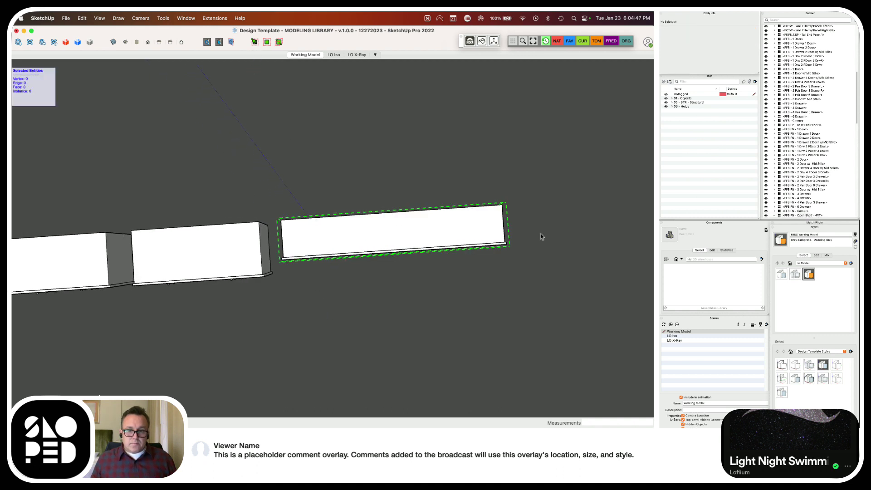
drag(538, 229, 275, 284)
click(335, 239)
click(336, 247)
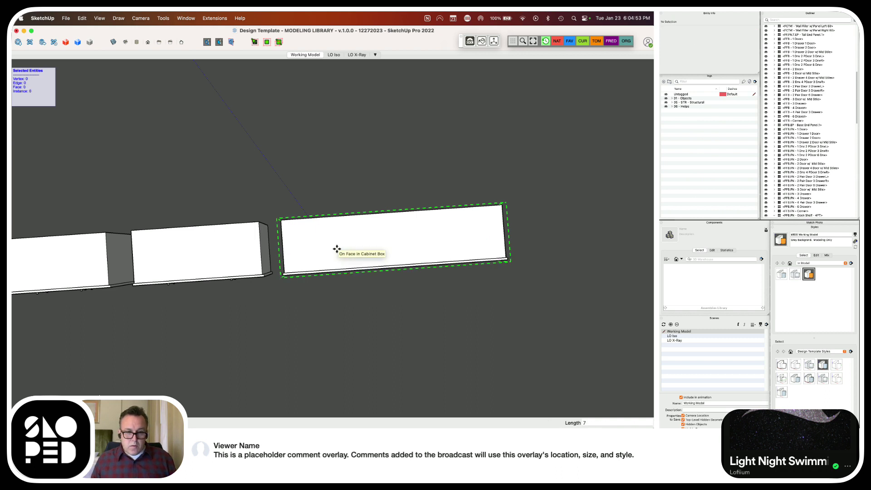
key(space)
middle_drag(341, 209, 371, 210)
click(372, 228)
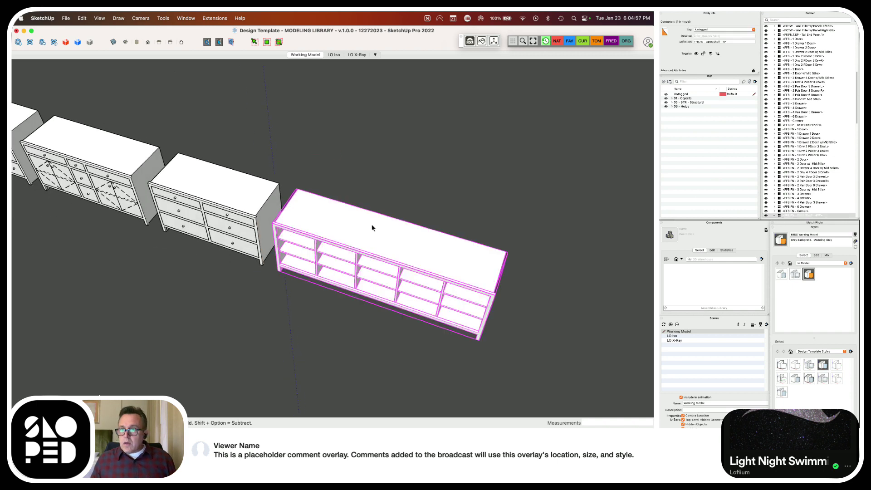
Examine the library's base cabinet rows and the resized open shelf unit at the end of the front row
scroll(368, 230, down, 5)
middle_drag(359, 226, 495, 210)
click(466, 250)
scroll(466, 254, down, 5)
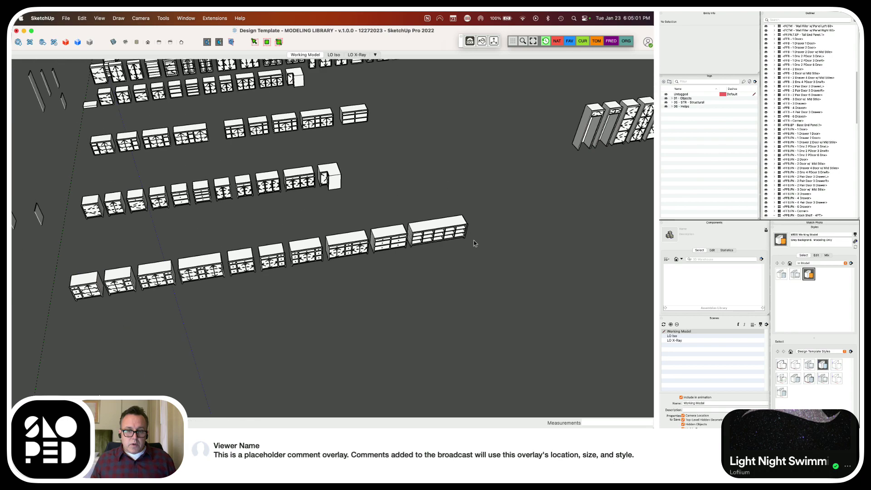
middle_drag(472, 239, 482, 178)
scroll(473, 182, up, 3)
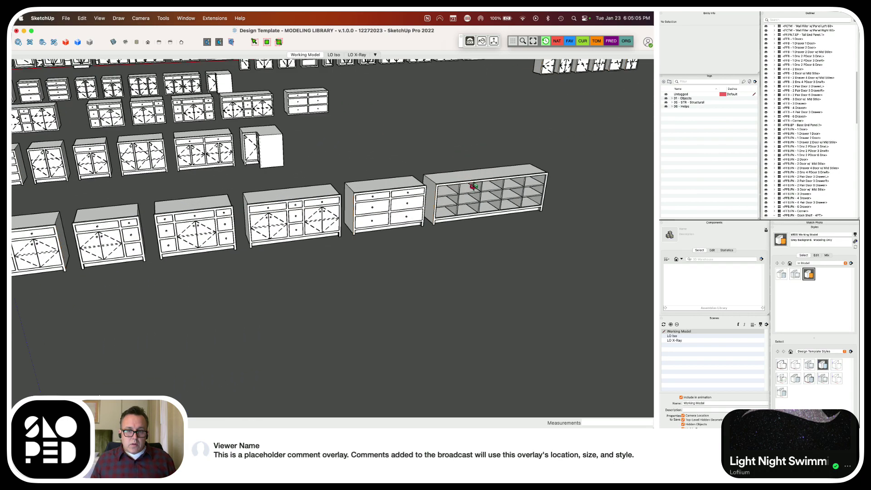
scroll(482, 228, down, 6)
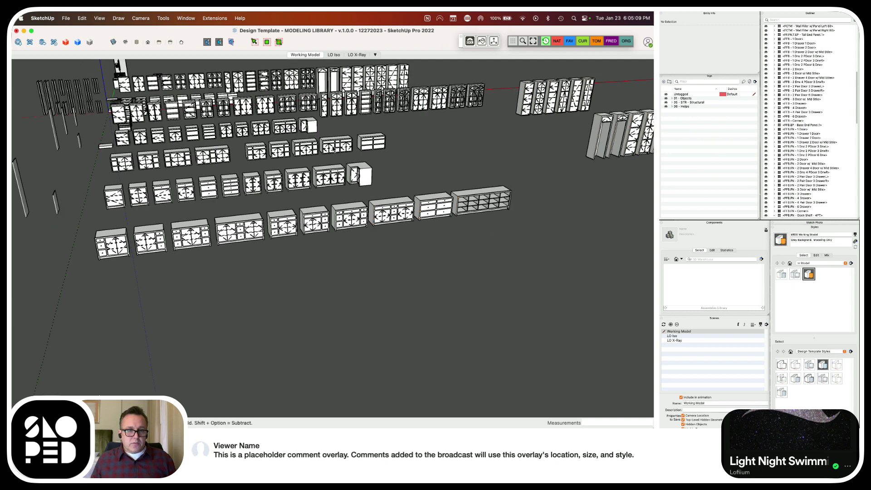
scroll(370, 144, down, 4)
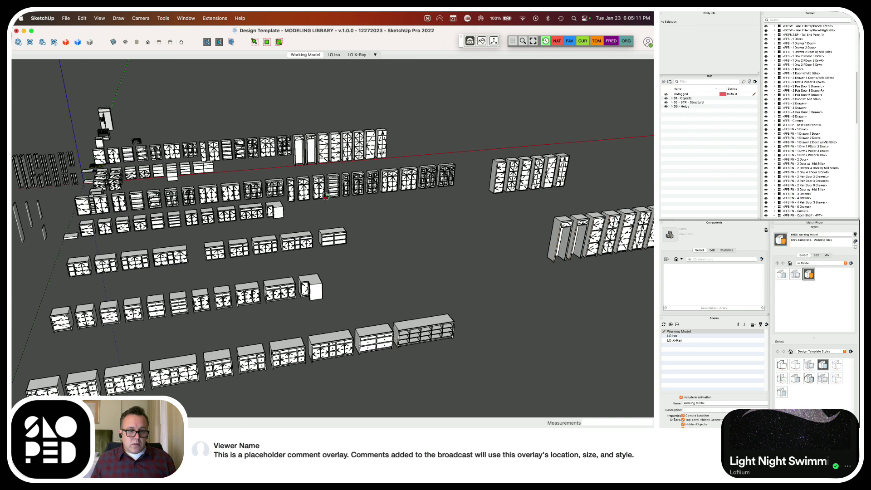
middle_drag(350, 196, 309, 226)
scroll(310, 226, down, 1)
scroll(336, 312, up, 2)
scroll(335, 313, up, 5)
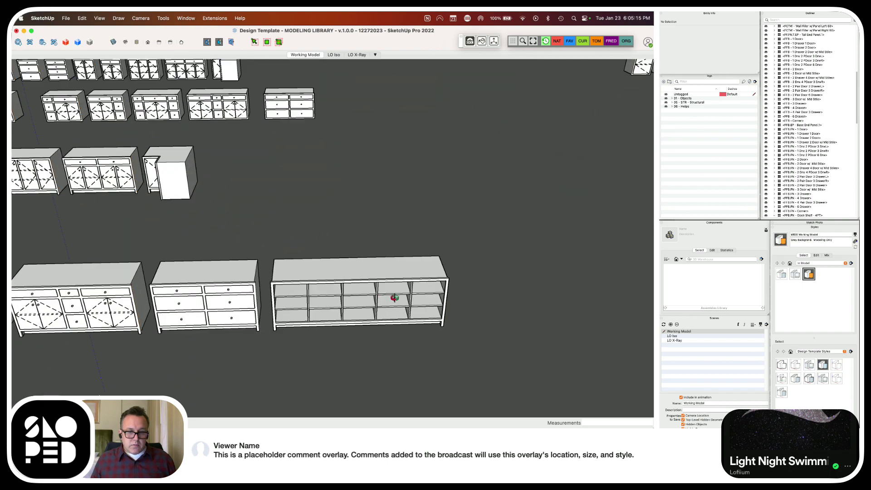
middle_drag(453, 282, 462, 287)
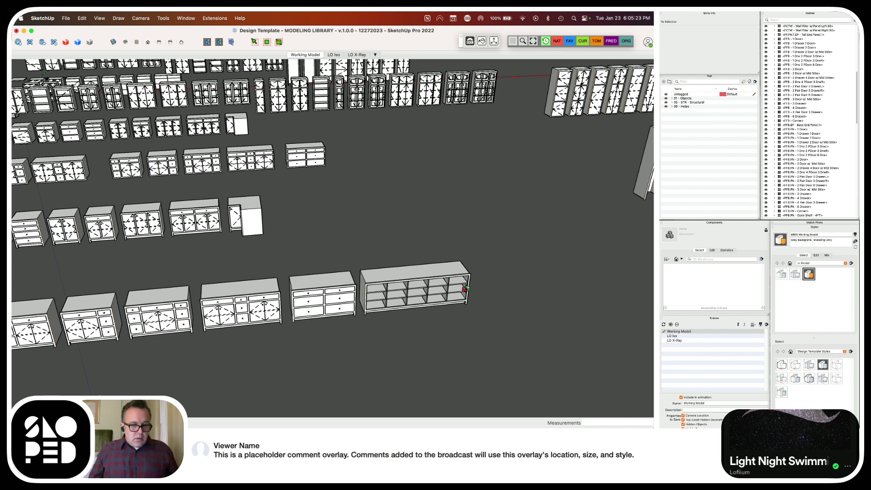
Switch to the Stand Alone Island kitchen model and select the five-bay open shelf unit standing outside the room
key(super+Tab)
key(super+Tab)
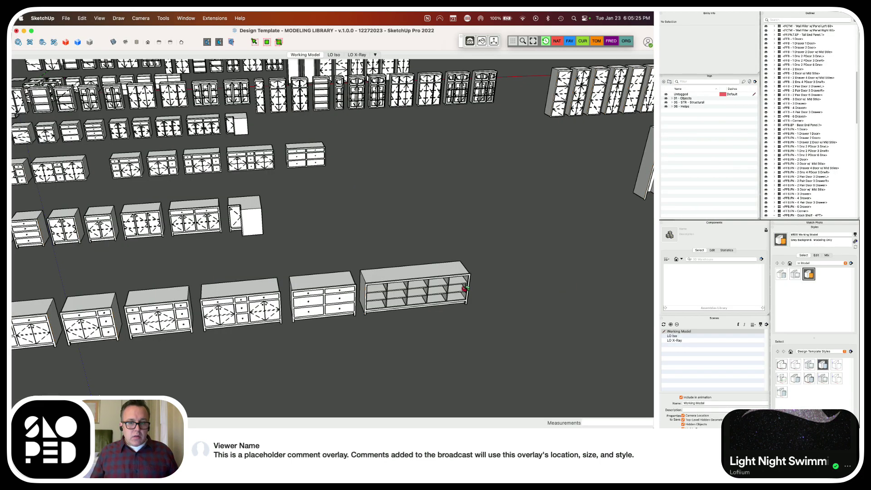
middle_drag(449, 279, 440, 253)
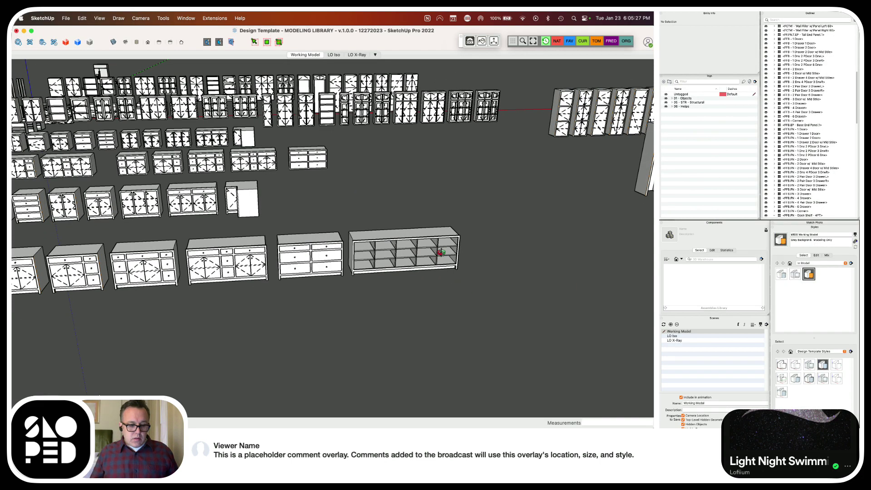
key(super+grave)
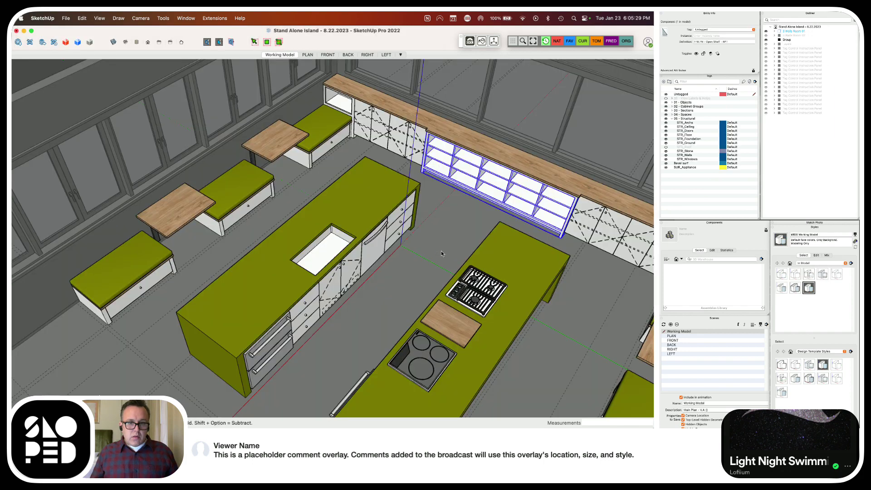
scroll(454, 188, down, 5)
click(399, 222)
middle_drag(400, 222, 183, 241)
scroll(184, 240, up, 5)
click(215, 260)
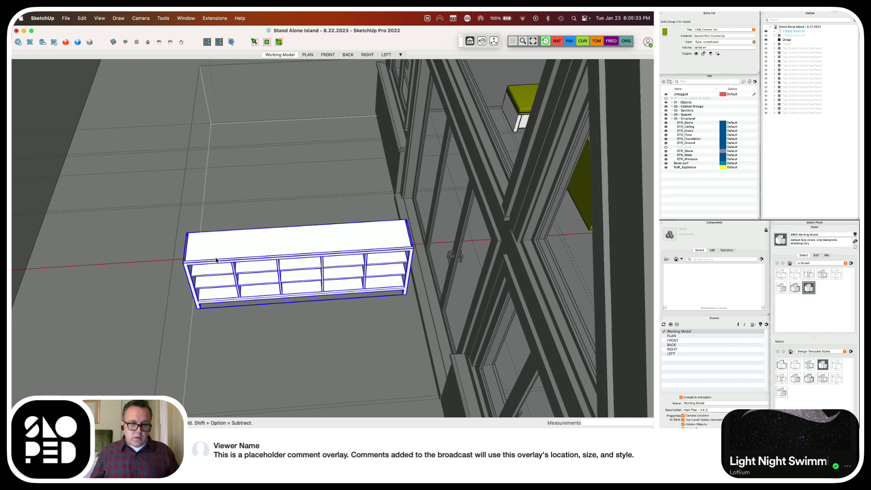
Open the five-bay shelf unit for editing and delete its leftmost divider and the two shelves in the first bay
double_click(237, 280)
click(236, 283)
double_click(236, 283)
click(236, 283)
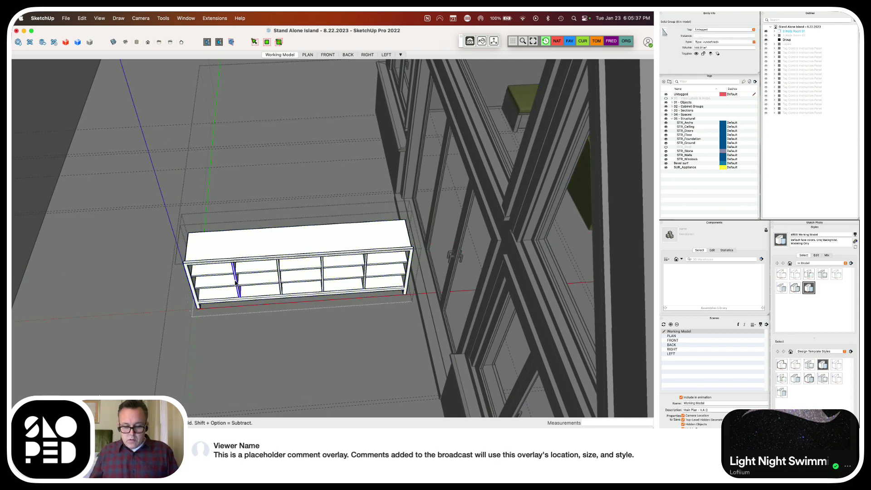
key(Delete)
click(231, 273)
key(Delete)
click(229, 278)
key(Delete)
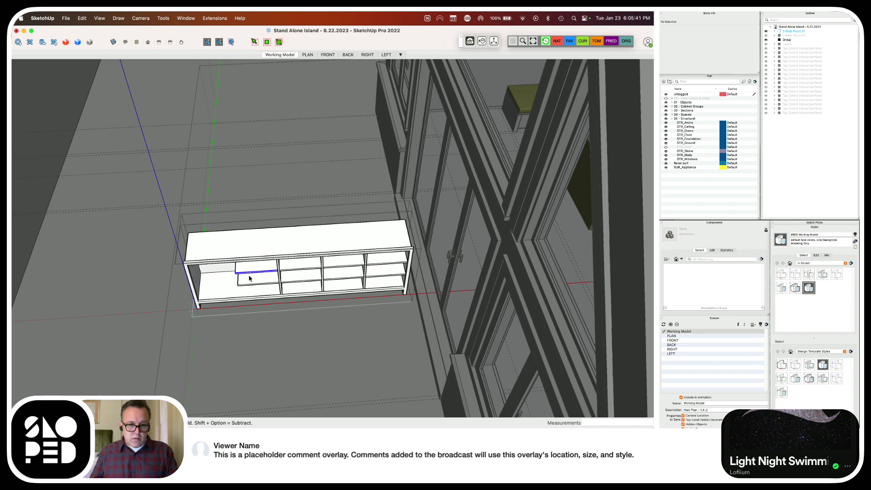
Delete the remaining shelves in the second and third bays and the divider before the fourth bay
click(251, 280)
key(Delete)
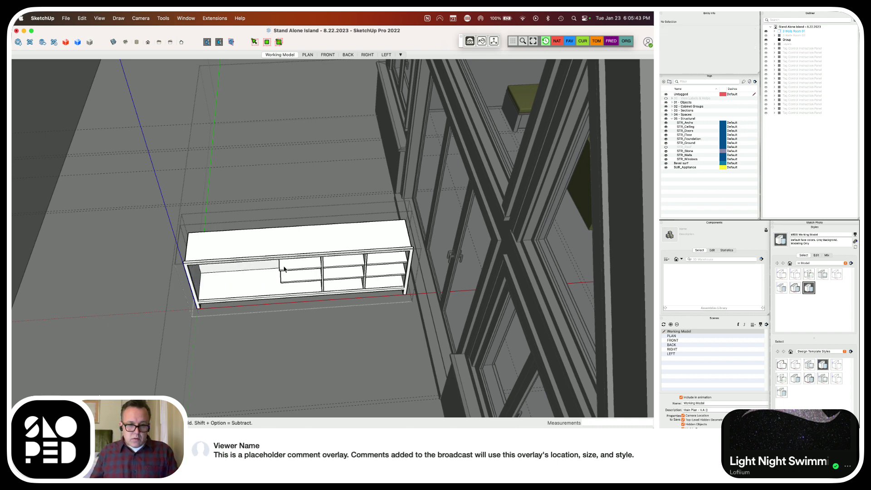
click(284, 269)
key(Delete)
click(293, 280)
key(Delete)
click(323, 266)
key(Delete)
Measure the distance from the free edge of the fourth bay's shelf to the inner face of the far side panel
scroll(304, 224, down, 5)
middle_drag(305, 223, 305, 215)
scroll(263, 255, up, 5)
scroll(263, 255, up, 4)
middle_drag(268, 254, 397, 215)
key(t)
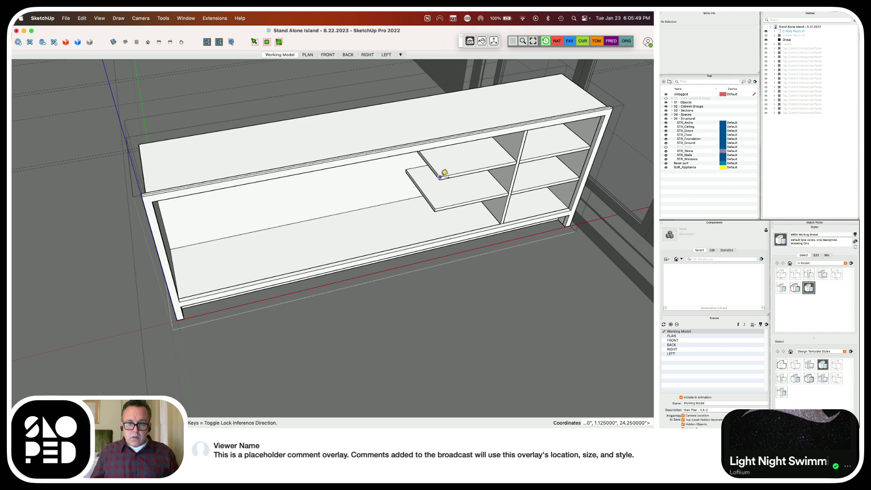
click(439, 177)
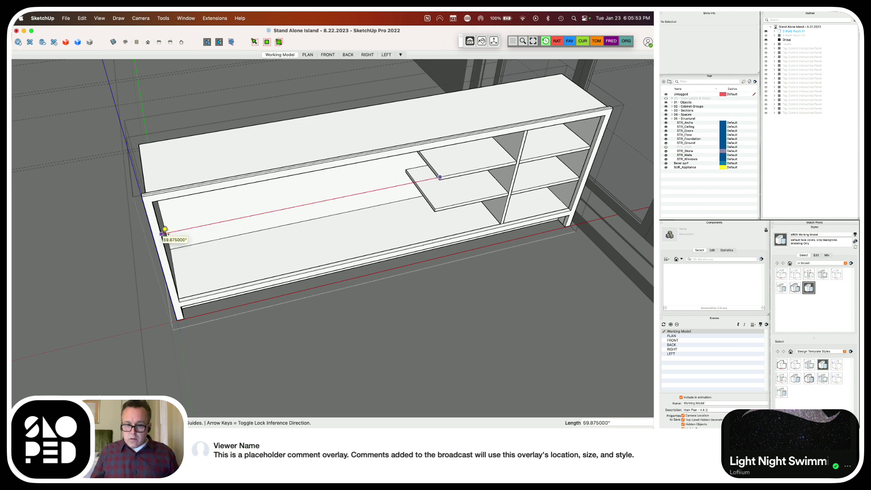
key(space)
middle_drag(166, 236, 292, 235)
scroll(179, 195, down, 5)
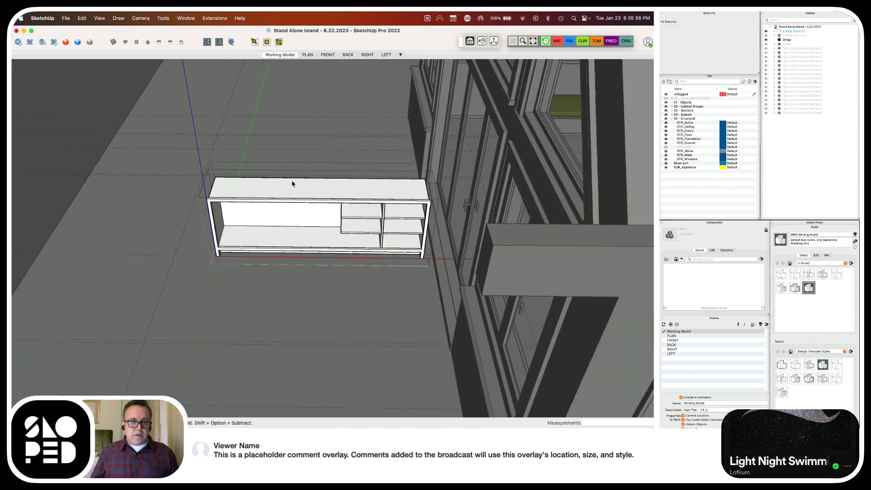
Select the shelf unit's left side portion and move it inward by 59.875 inches to shorten the unit to two bays
click(255, 43)
drag(280, 131, 186, 290)
key(m)
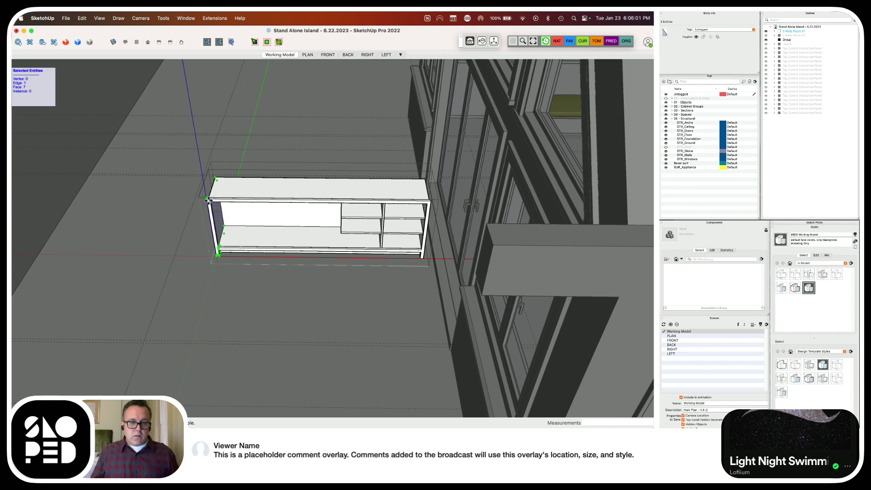
click(238, 186)
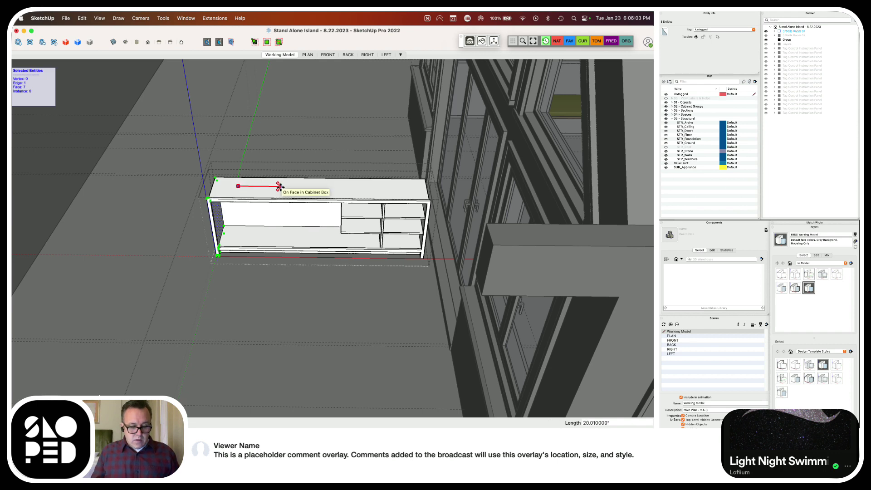
text(59.875)
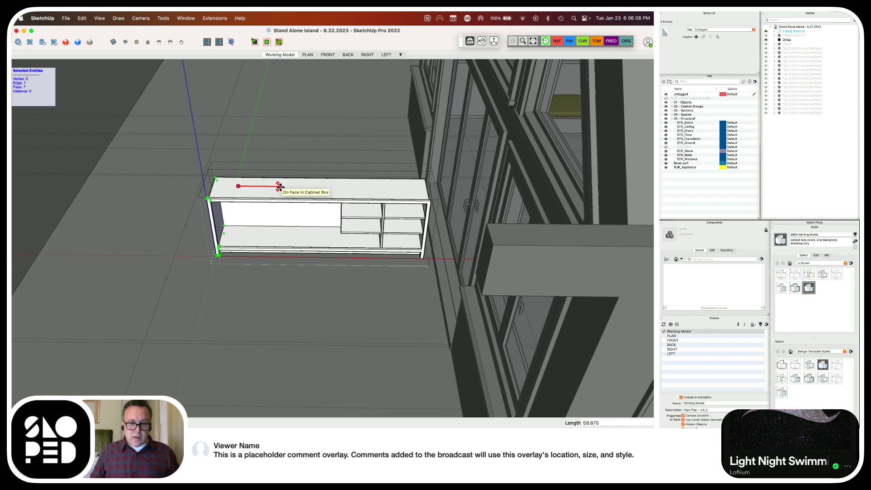
key(Return)
key(space)
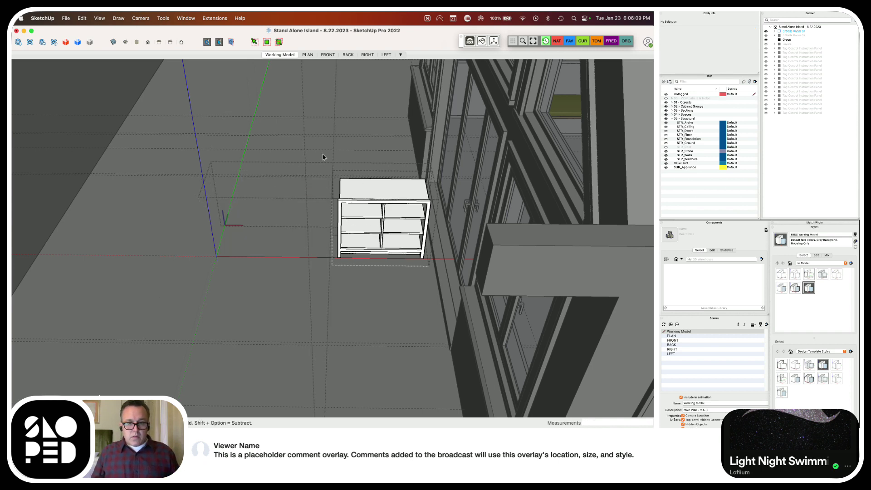
Move the shortened cabinet geometry 59.875 inches along the red axis back towards the component origin
click(377, 218)
middle_drag(277, 229, 370, 228)
scroll(415, 228, up, 5)
key(m)
click(488, 233)
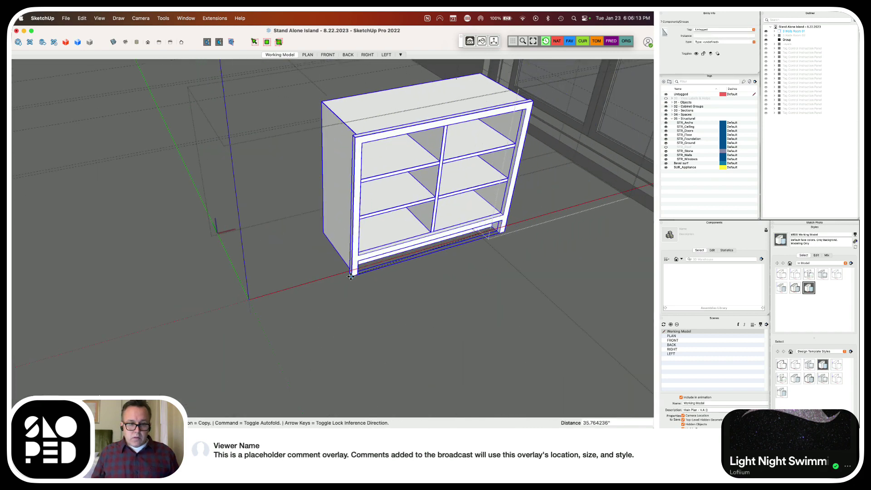
text(59.875)
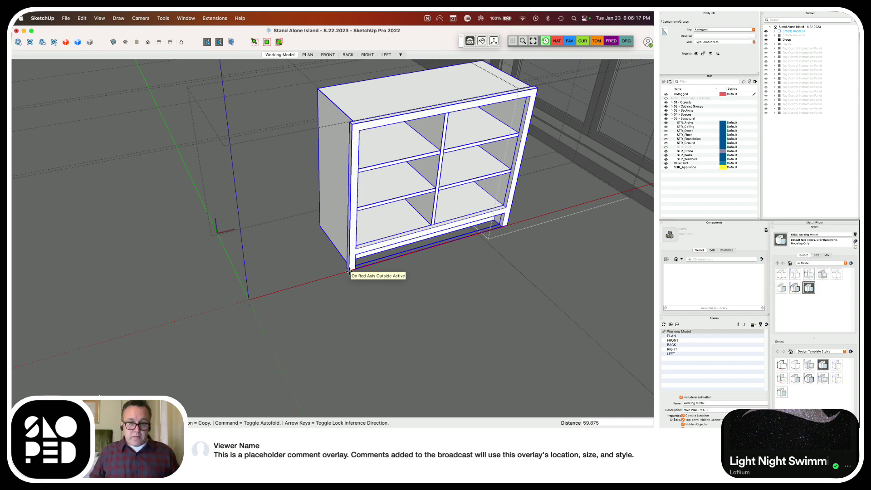
key(Return)
key(space)
click(384, 339)
Stretch the back portion of the two-bay shelf unit rearward by 12 inches and finish editing the component
middle_drag(299, 291, 231, 333)
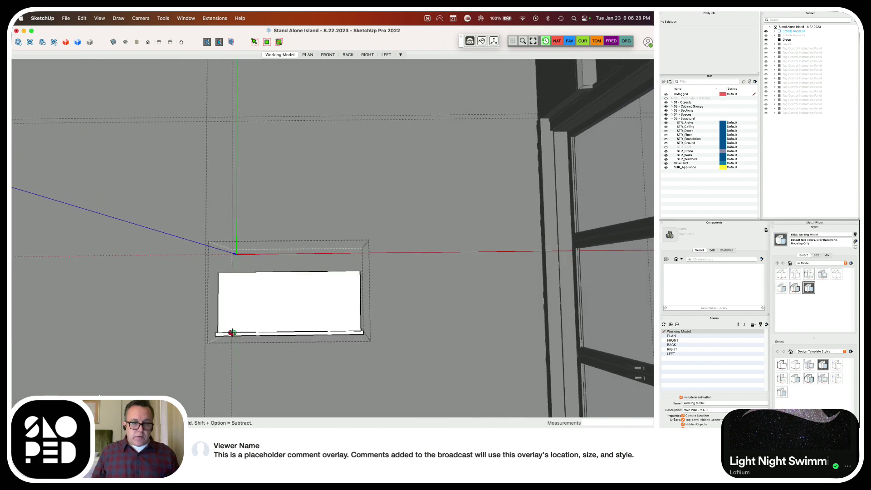
click(254, 41)
key(space)
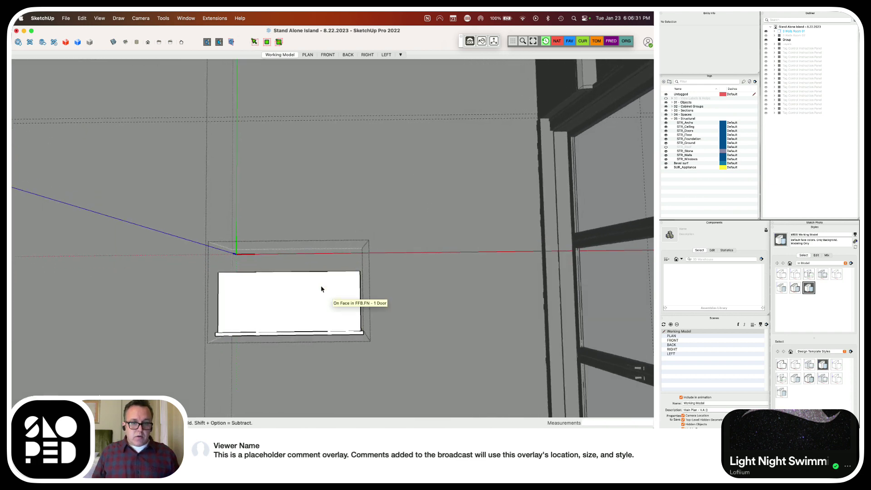
click(253, 42)
drag(415, 209, 155, 302)
key(m)
click(244, 304)
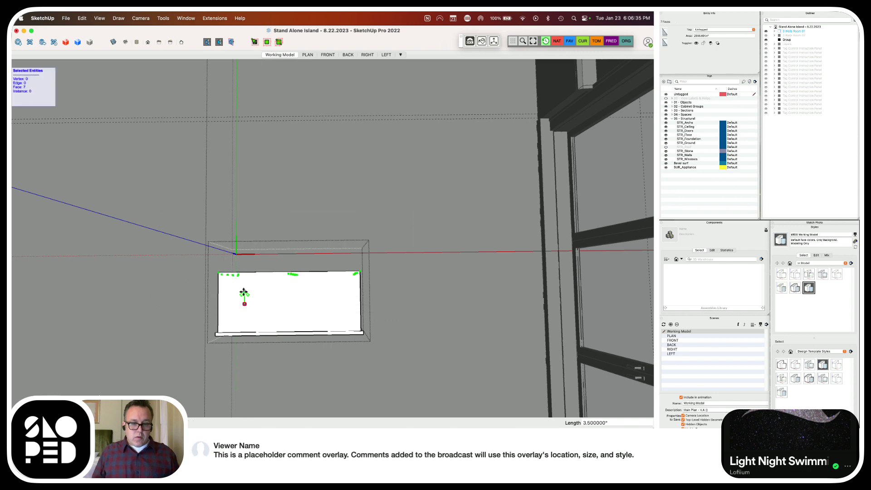
text(12)
key(Return)
key(space)
click(255, 224)
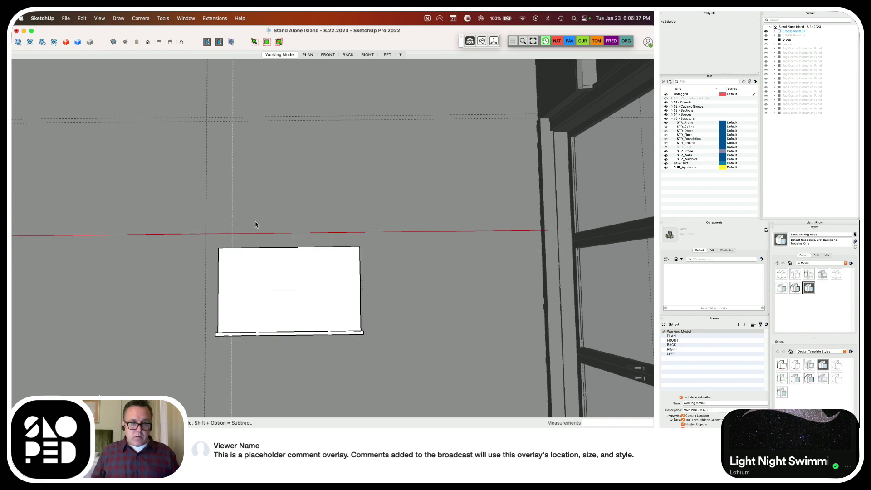
Examine the deepened two-bay shelf unit's side, front and base from several angles
middle_drag(321, 209, 311, 184)
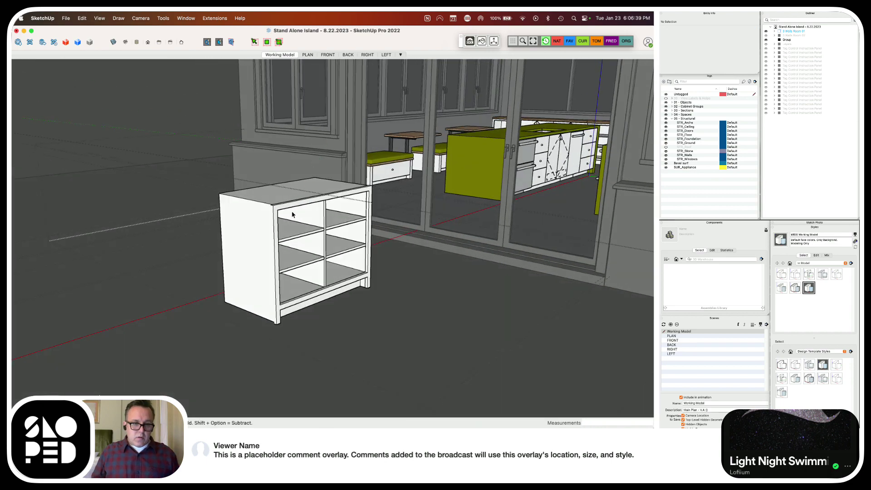
scroll(238, 267, up, 5)
scroll(236, 307, down, 6)
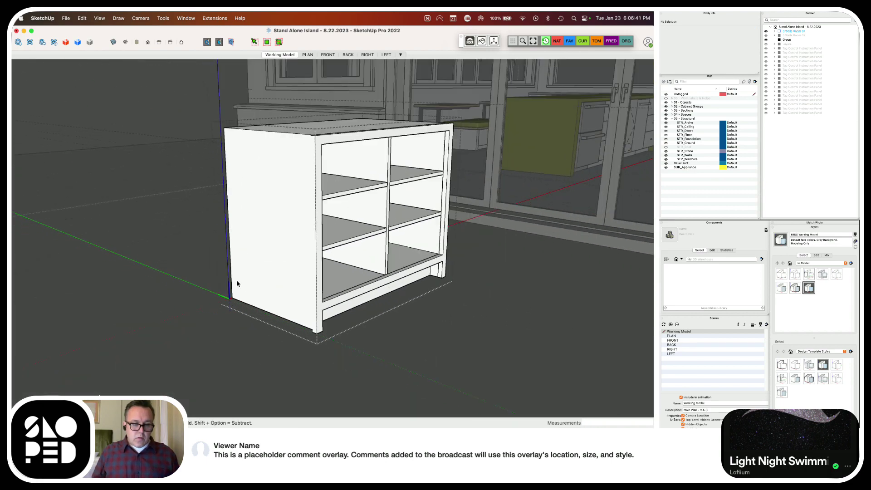
scroll(241, 288, up, 2)
middle_drag(276, 260, 269, 318)
click(432, 211)
scroll(323, 186, down, 5)
middle_drag(333, 221, 296, 236)
Move the two-bay open shelf unit into the room, up against the wall in the corner beside the green bench
click(298, 245)
key(m)
click(279, 221)
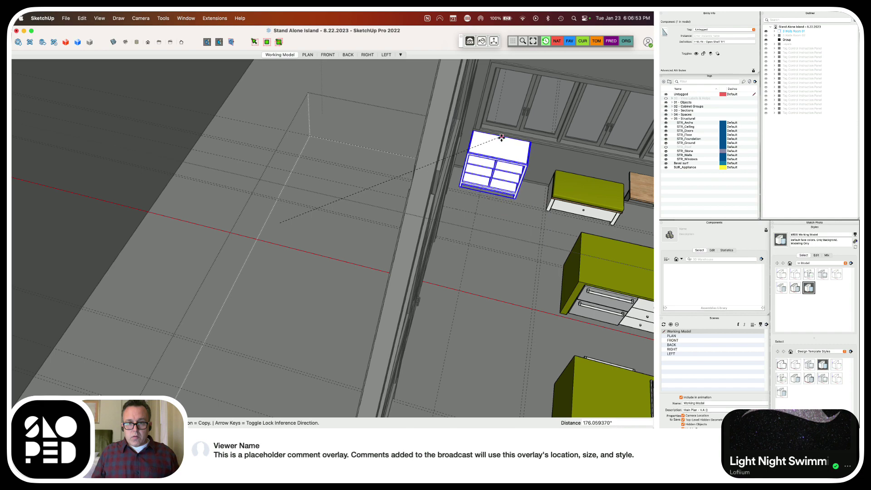
scroll(501, 140, up, 6)
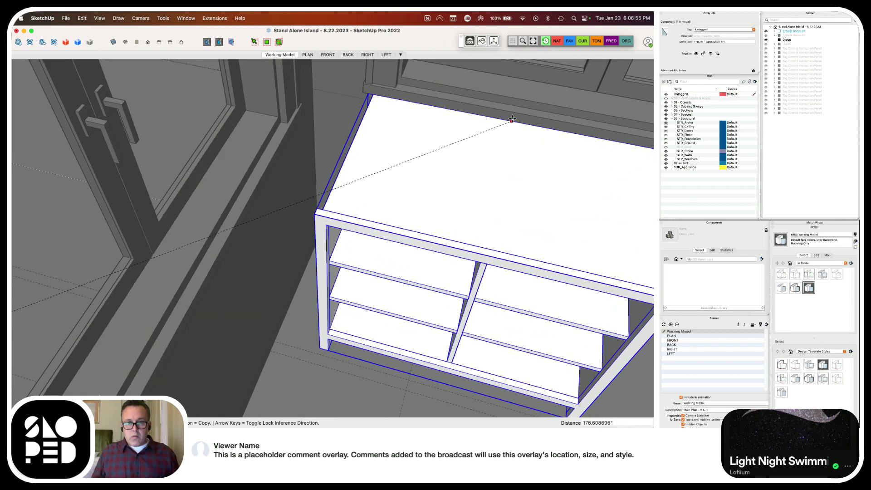
click(512, 123)
scroll(481, 171, down, 4)
scroll(481, 172, down, 4)
middle_drag(481, 171, 447, 152)
scroll(513, 231, up, 5)
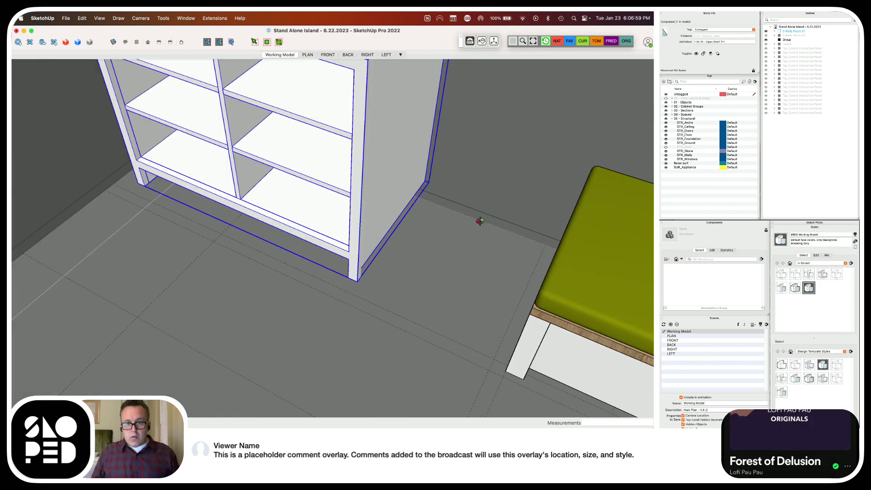
Move the two-bay shelf unit forward to the floor guide and slide it sideways until it meets the green bench
click(429, 183)
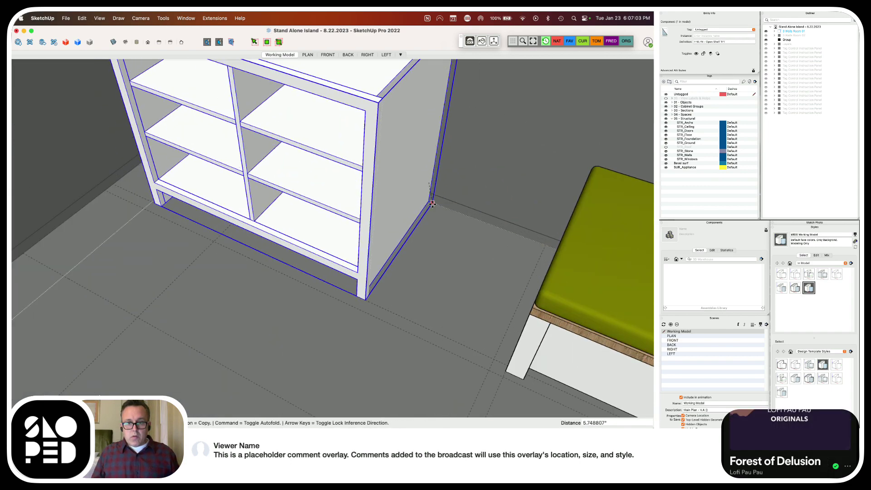
scroll(433, 214, down, 3)
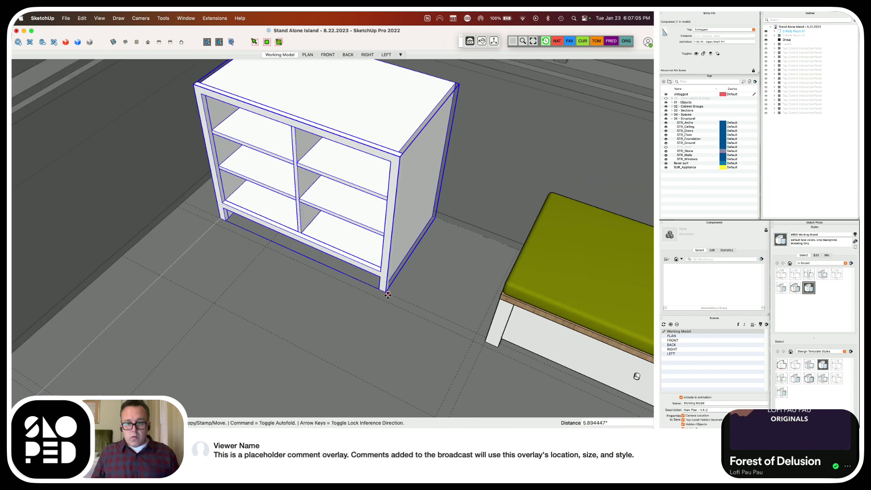
middle_drag(386, 292, 485, 300)
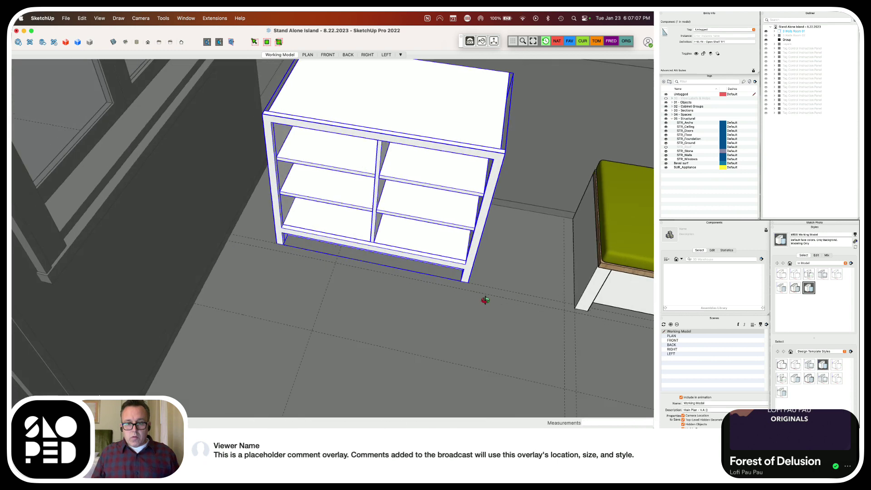
click(466, 283)
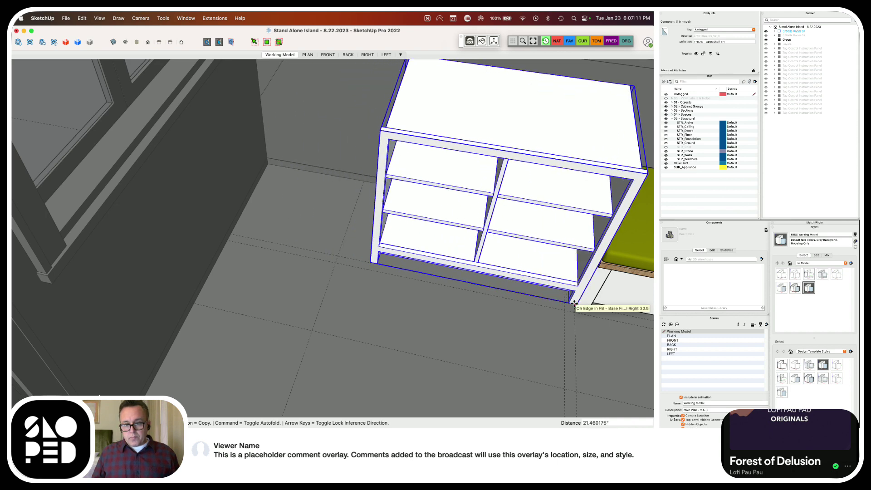
click(574, 305)
key(space)
Push/Pull the end face of the bench's wooden top outward by 0.5 inch towards the shelf unit
scroll(399, 289, down, 4)
middle_drag(404, 290, 471, 255)
scroll(471, 255, up, 5)
scroll(443, 151, up, 5)
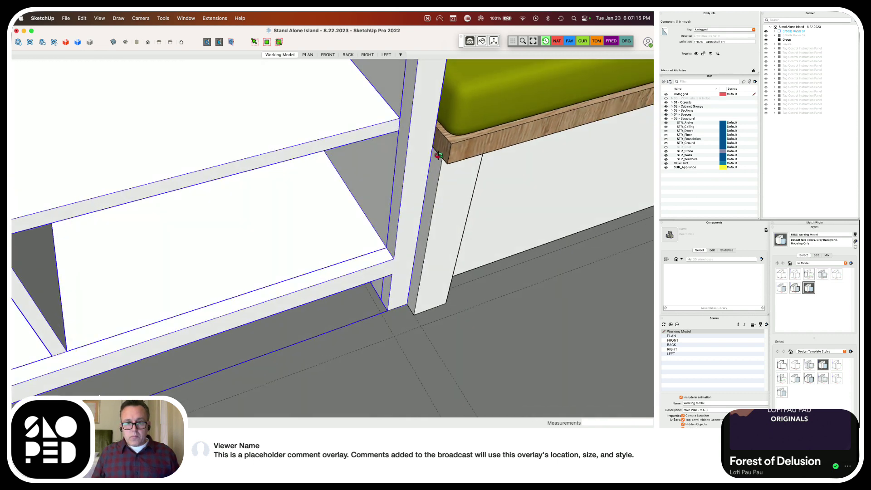
scroll(442, 151, up, 2)
double_click(441, 138)
triple_click(441, 138)
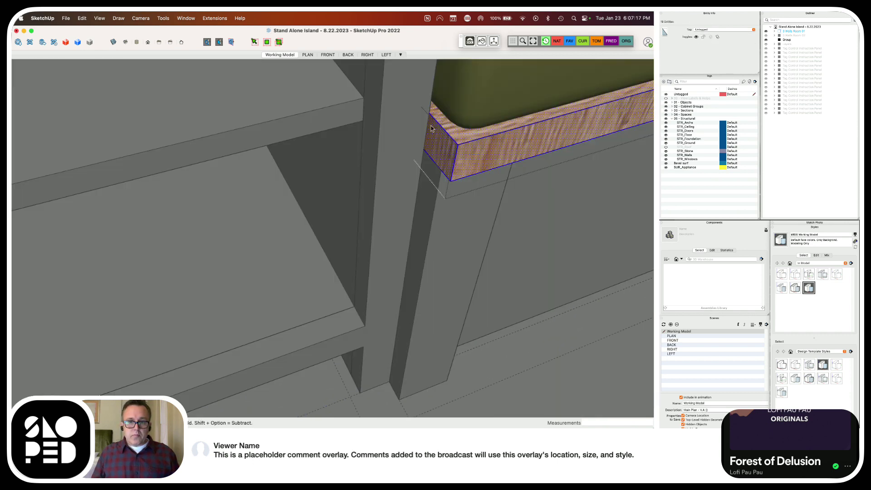
key(p)
click(436, 139)
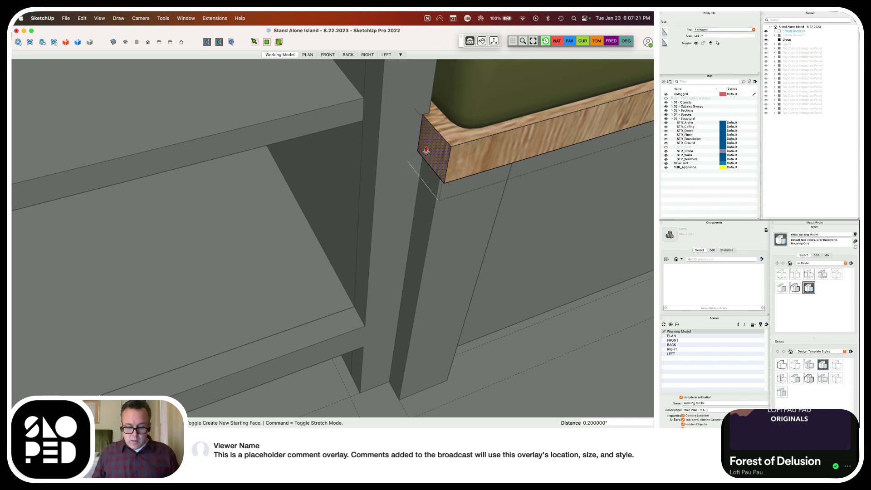
text(.5)
key(Return)
key(space)
scroll(374, 192, down, 5)
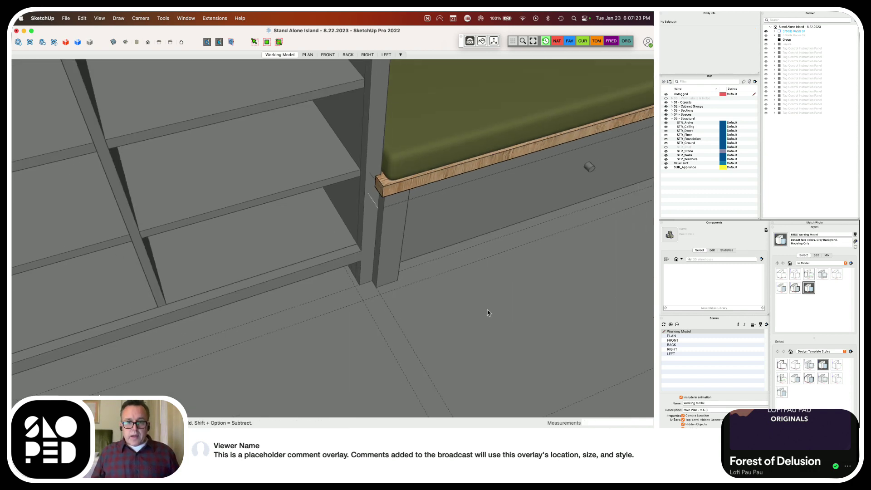
Measure the gap from the shelf unit's outer front leg to the floor guide near the window wall
scroll(488, 310, down, 5)
middle_drag(449, 285, 127, 280)
scroll(424, 204, down, 5)
middle_drag(362, 164, 482, 165)
scroll(308, 212, up, 5)
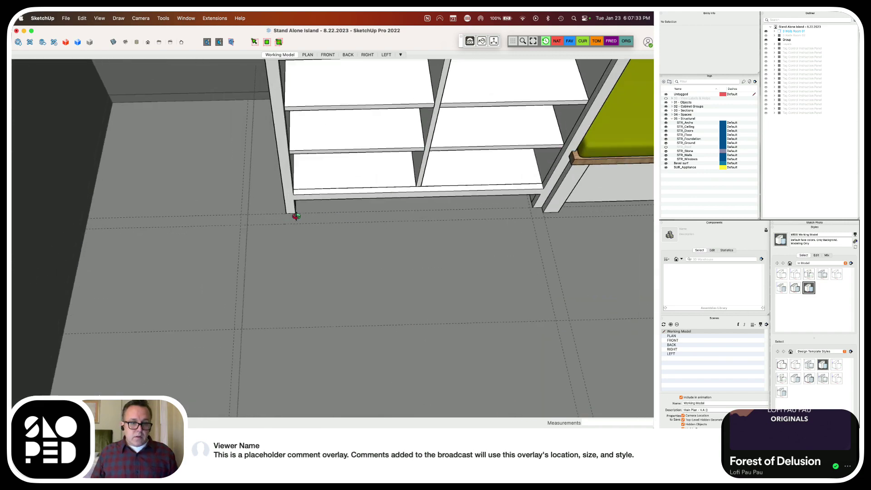
scroll(296, 216, up, 4)
key(t)
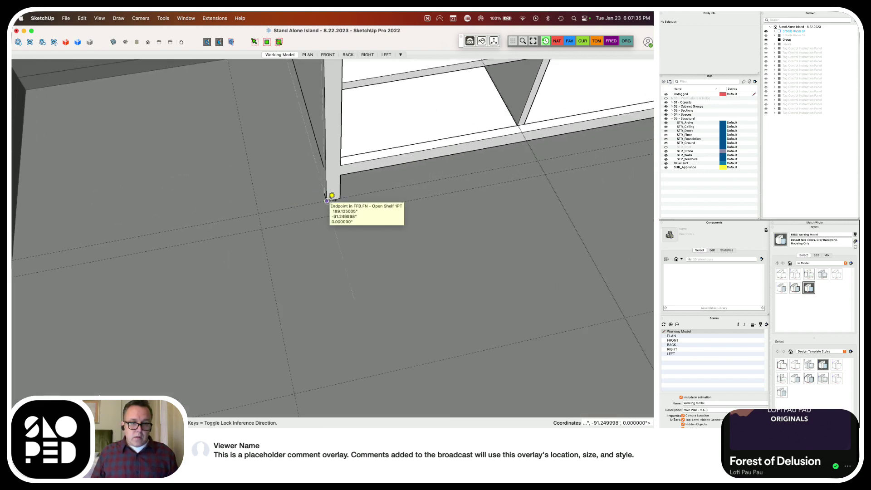
click(327, 200)
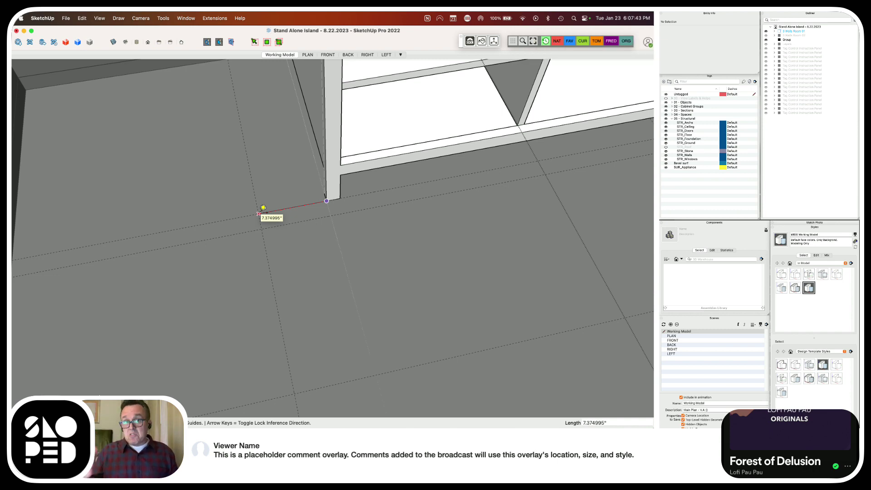
key(Escape)
middle_drag(326, 233, 294, 310)
scroll(292, 311, down, 8)
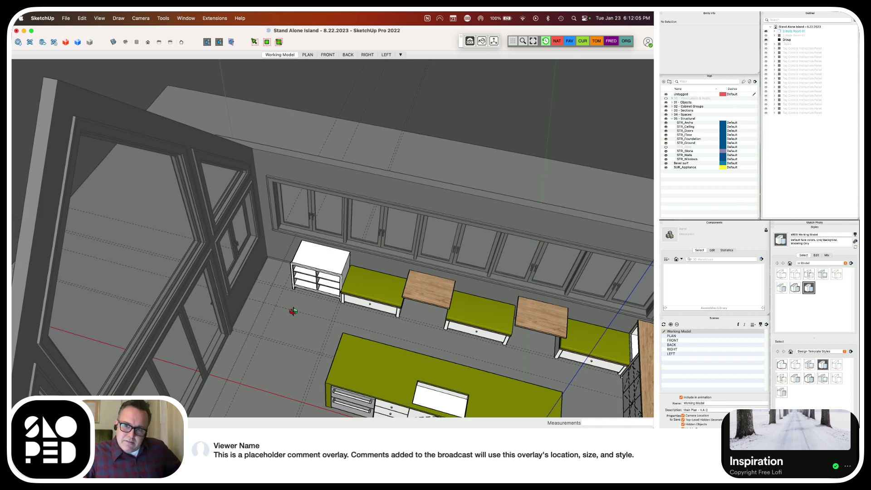
Stretch the shelf unit's end away from the bench outward to the floor guide near the window wall
scroll(293, 311, up, 10)
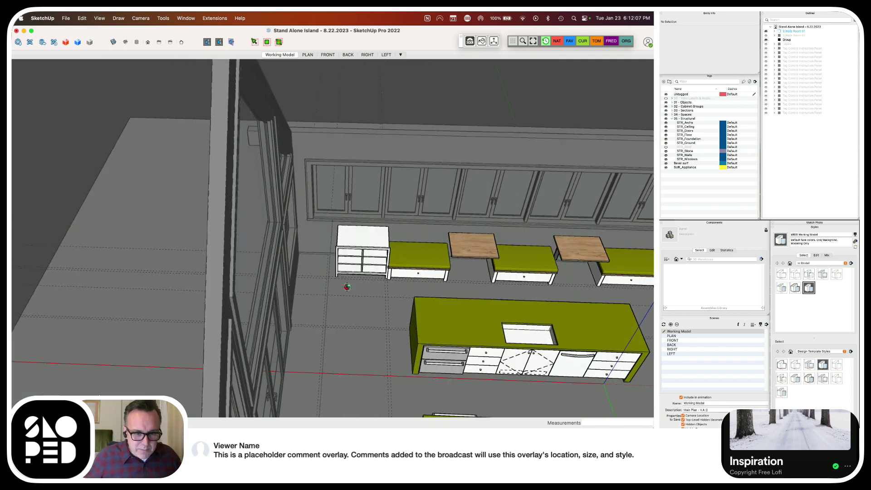
click(386, 245)
scroll(452, 146, down, 5)
scroll(385, 188, up, 1)
scroll(375, 198, up, 1)
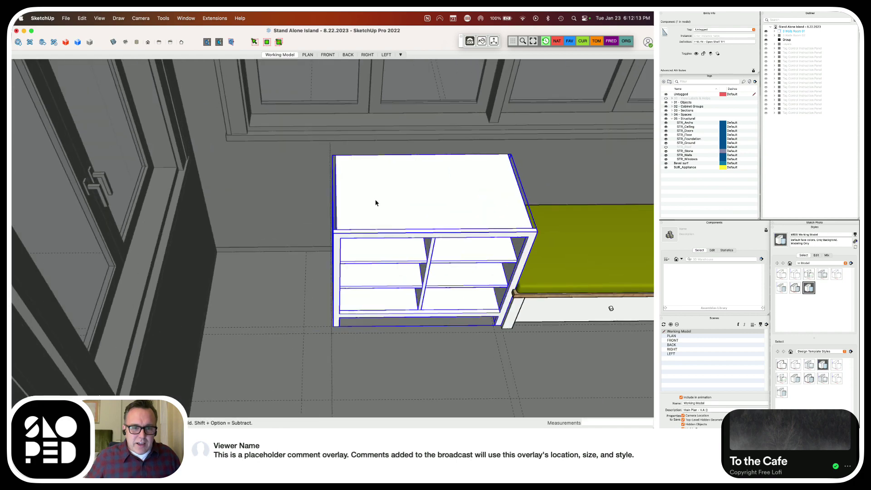
middle_drag(375, 197, 426, 196)
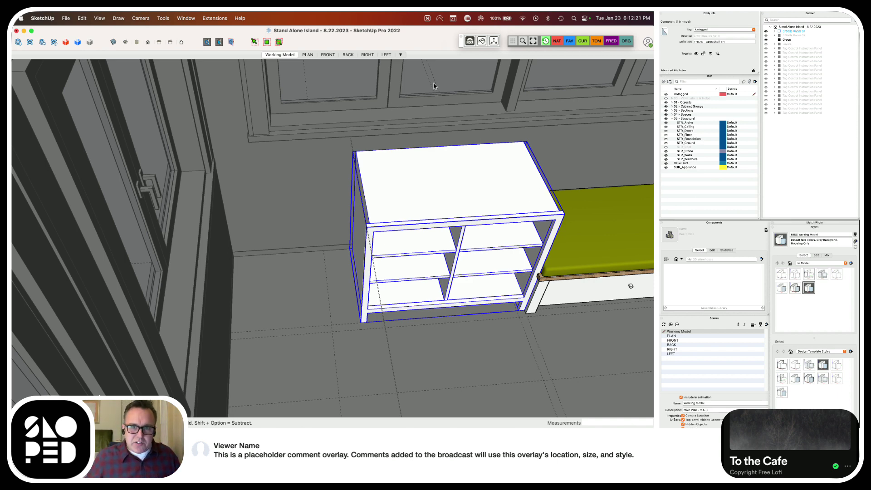
click(255, 42)
drag(404, 116, 295, 347)
click(362, 321)
click(333, 325)
key(space)
click(358, 334)
Place a guide on the bottom shelf 22.875 inches from the inner face of the end panel away from the bench
middle_drag(394, 339, 339, 289)
scroll(348, 314, down, 4)
scroll(387, 241, up, 2)
scroll(387, 240, up, 5)
middle_drag(391, 236, 376, 216)
scroll(275, 198, up, 3)
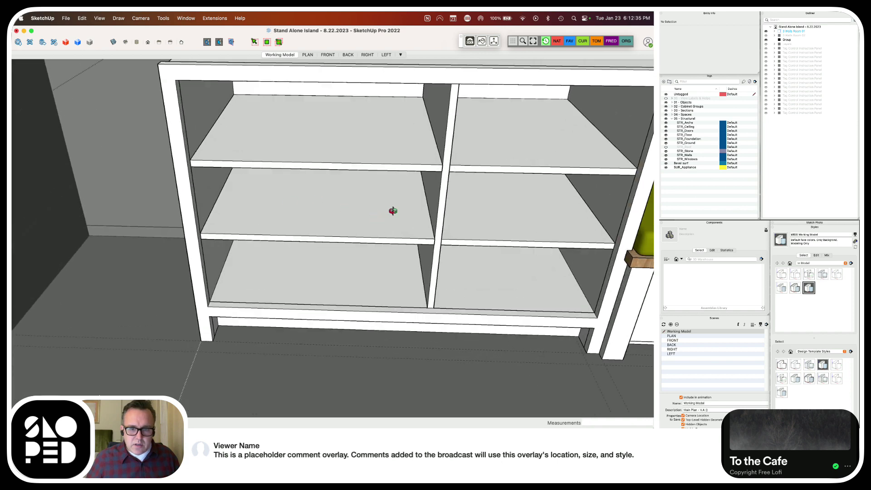
key(t)
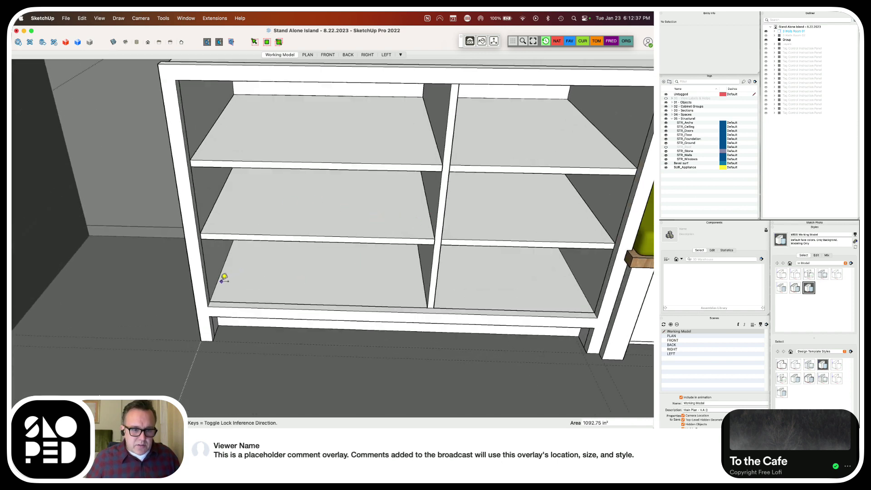
click(218, 281)
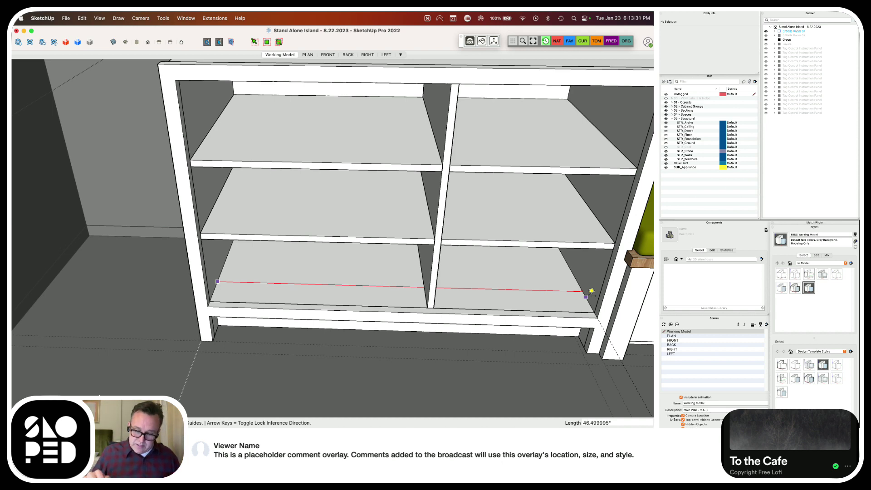
text(22.875)
key(Return)
key(space)
scroll(482, 295, down, 5)
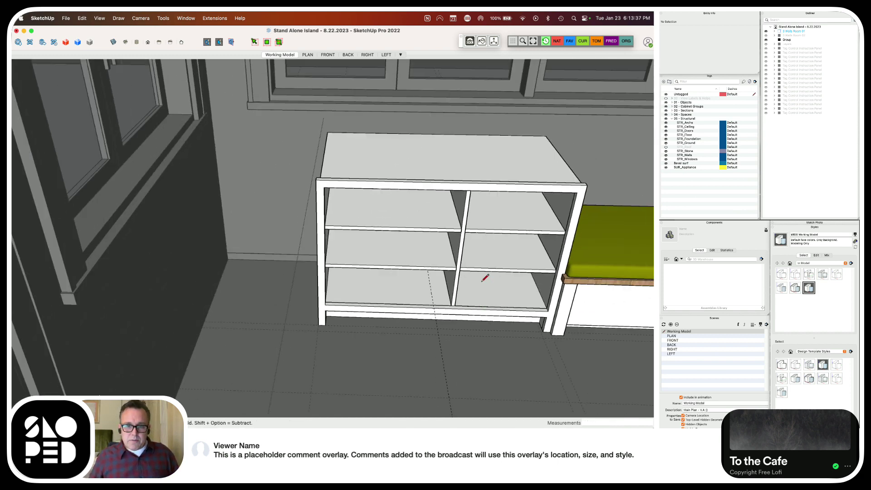
double_click(480, 221)
click(466, 218)
key(Escape)
key(Escape)
middle_drag(483, 220, 472, 202)
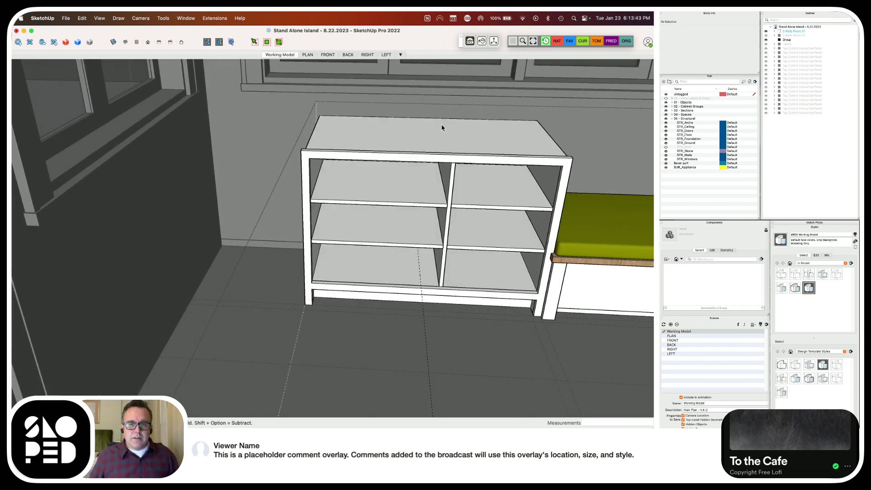
Stretch the shelf unit's centre divider, with the adjoining shelf ends, over to the guide and erase that guide
click(437, 138)
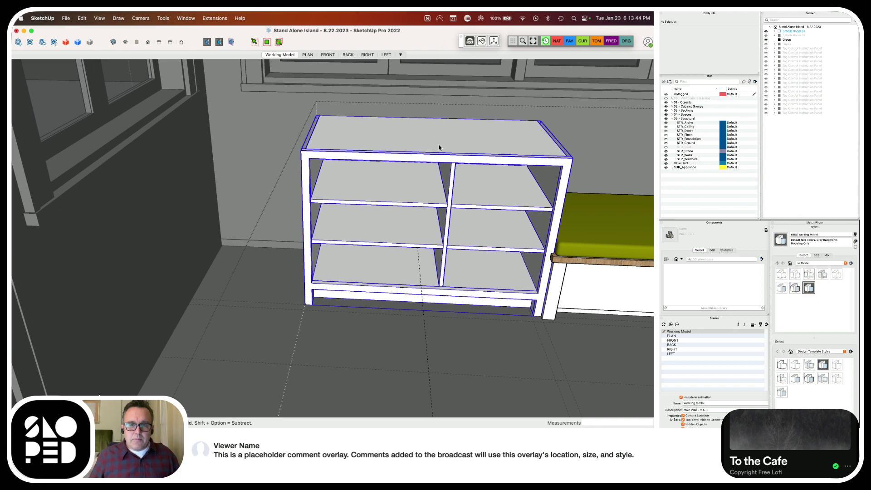
click(255, 42)
drag(478, 97, 418, 329)
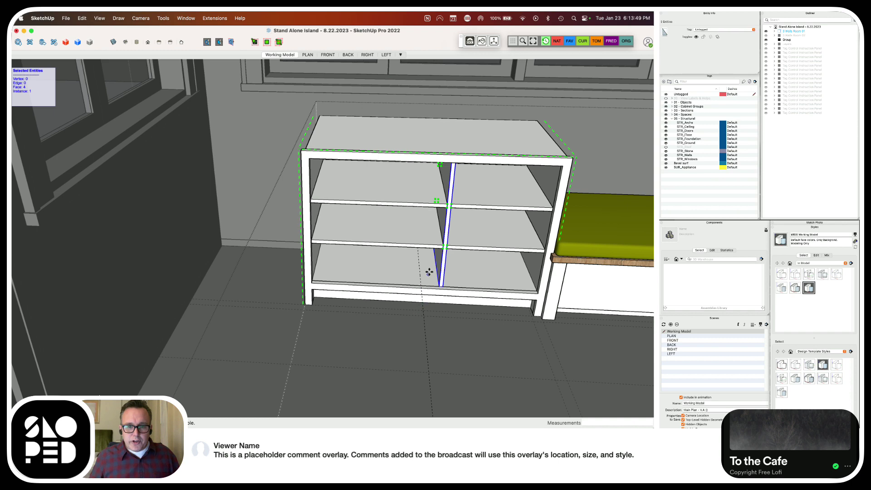
click(435, 259)
click(418, 261)
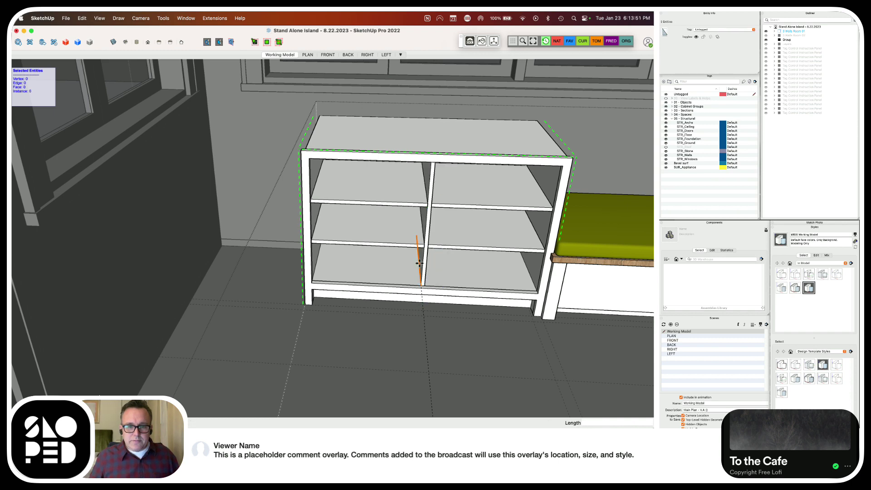
middle_drag(451, 279, 443, 272)
key(e)
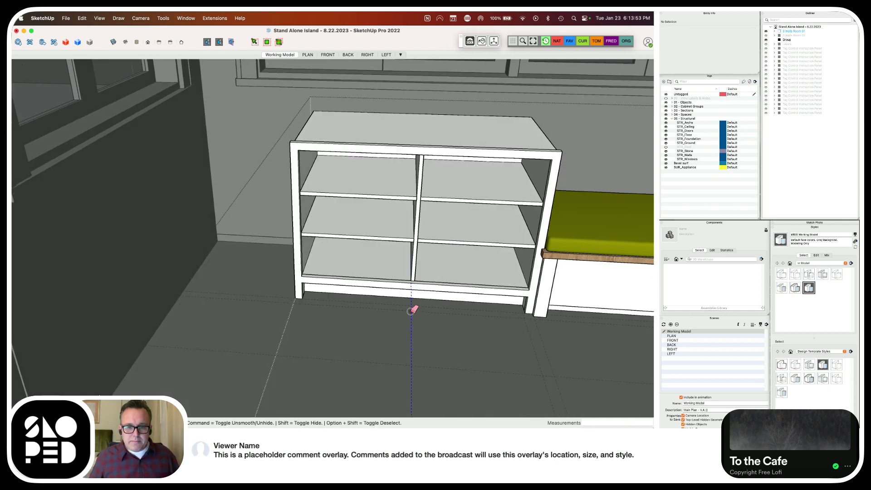
middle_drag(431, 320, 399, 303)
Measure the clear width of both shelf bays between the centre divider and the end panels
scroll(412, 314, up, 5)
key(l)
click(399, 285)
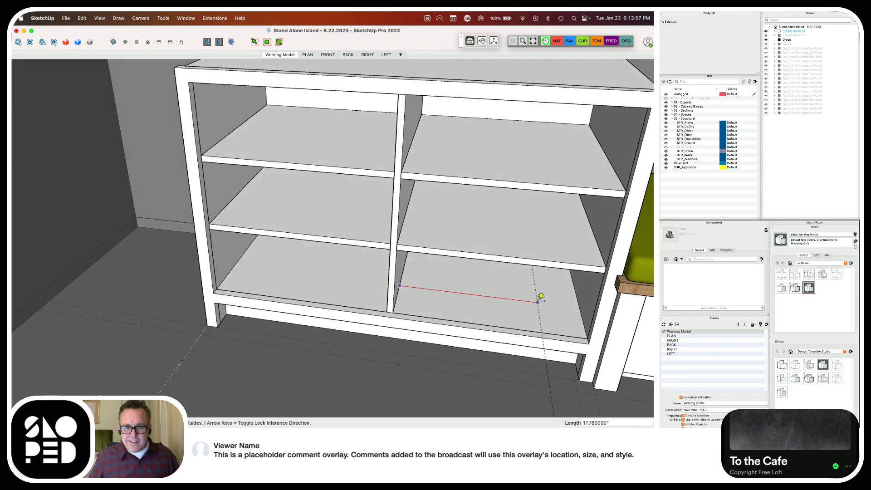
click(580, 307)
scroll(553, 303, up, 5)
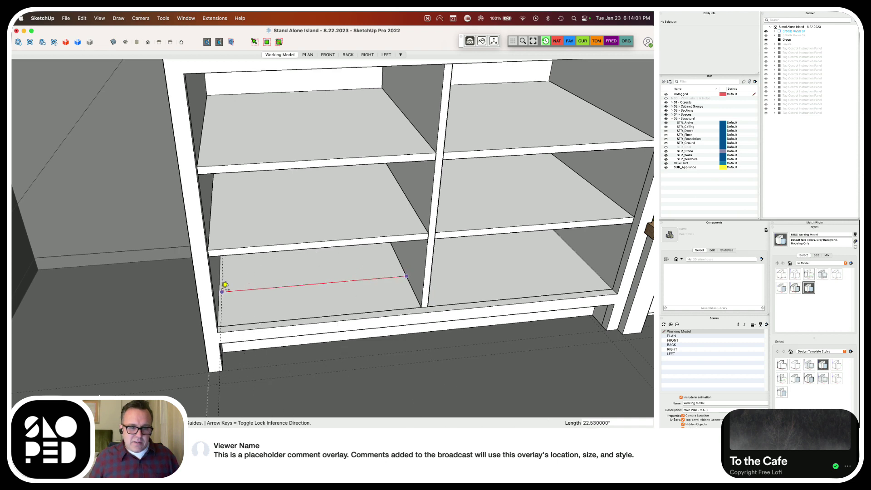
key(space)
scroll(271, 312, down, 5)
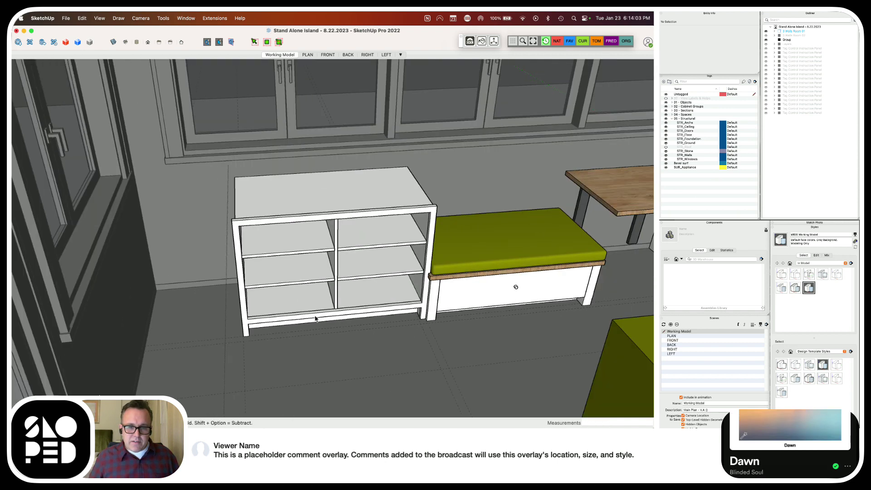
scroll(398, 310, up, 6)
key(t)
click(444, 269)
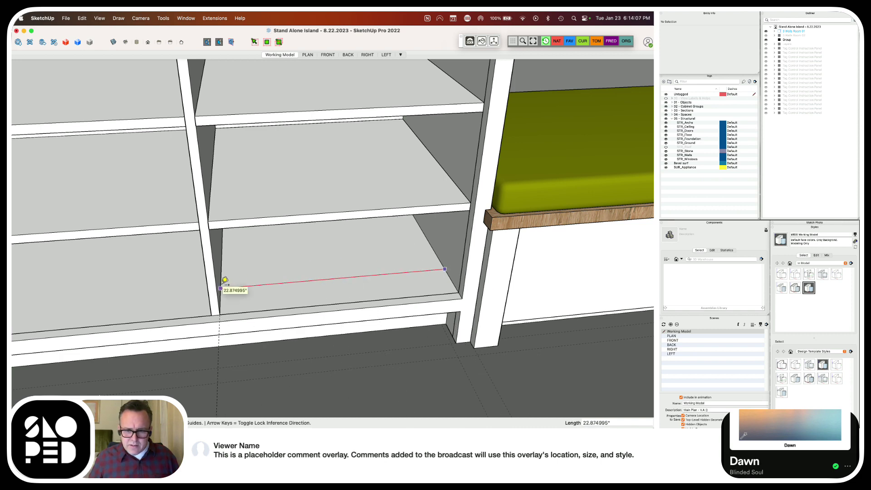
key(Escape)
Examine the widened shelf unit's fit in the corner beside the bench from several distances and angles
scroll(271, 289, down, 8)
middle_drag(274, 297, 468, 331)
scroll(469, 331, down, 5)
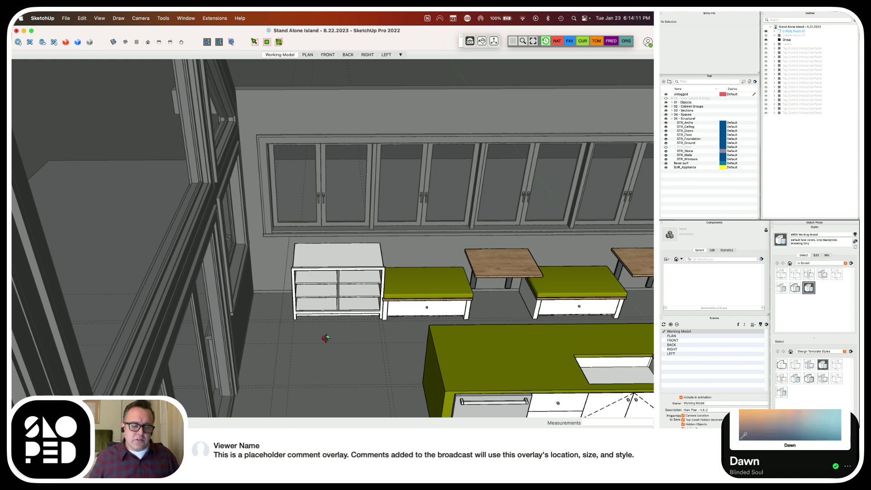
middle_drag(326, 337, 295, 311)
scroll(254, 312, up, 6)
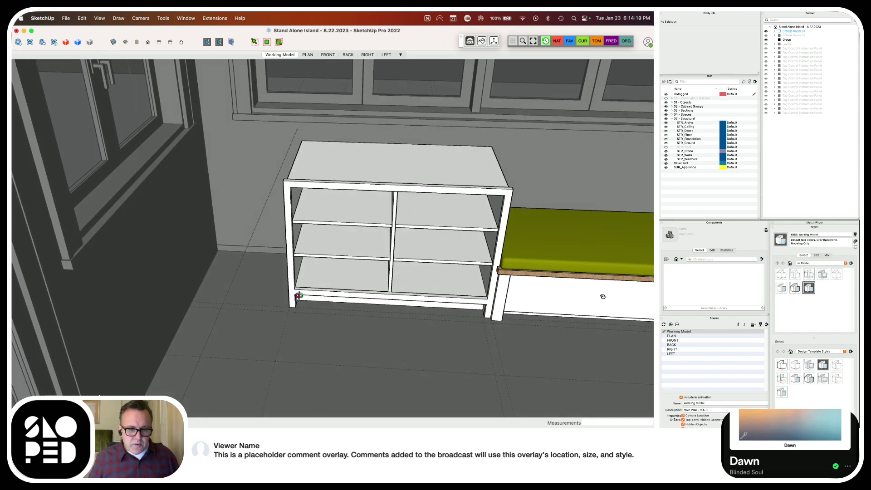
middle_drag(305, 307, 227, 322)
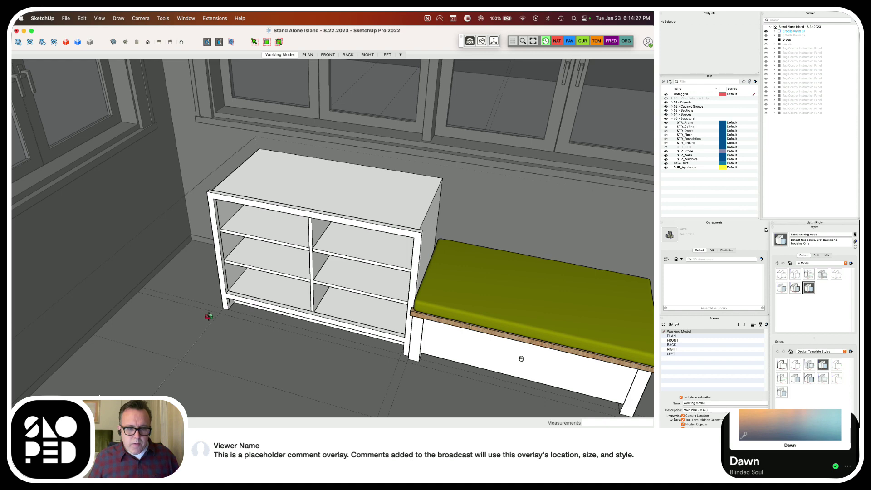
middle_drag(242, 280, 320, 311)
scroll(321, 312, up, 5)
key(t)
click(294, 259)
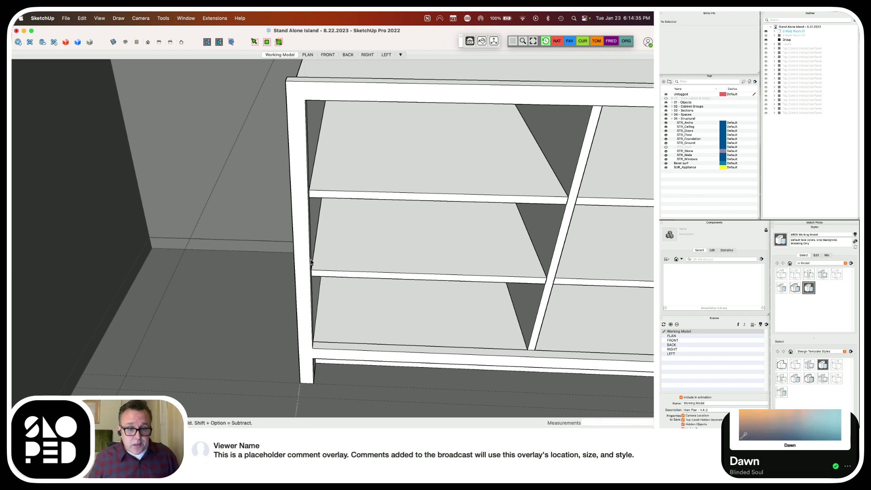
key(space)
middle_drag(308, 264, 276, 285)
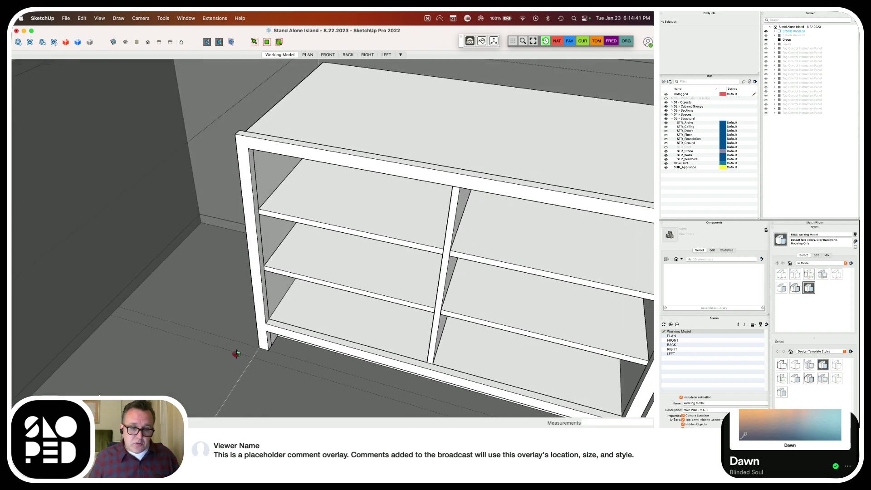
scroll(240, 347, down, 5)
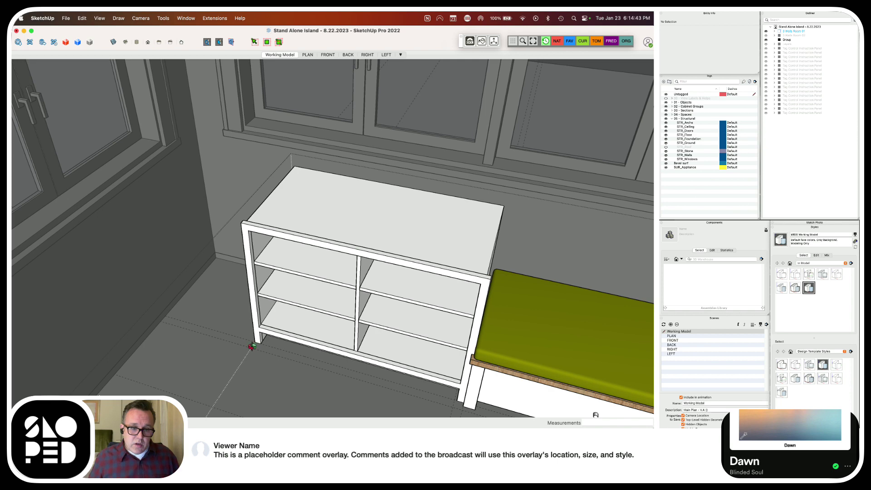
scroll(253, 346, up, 2)
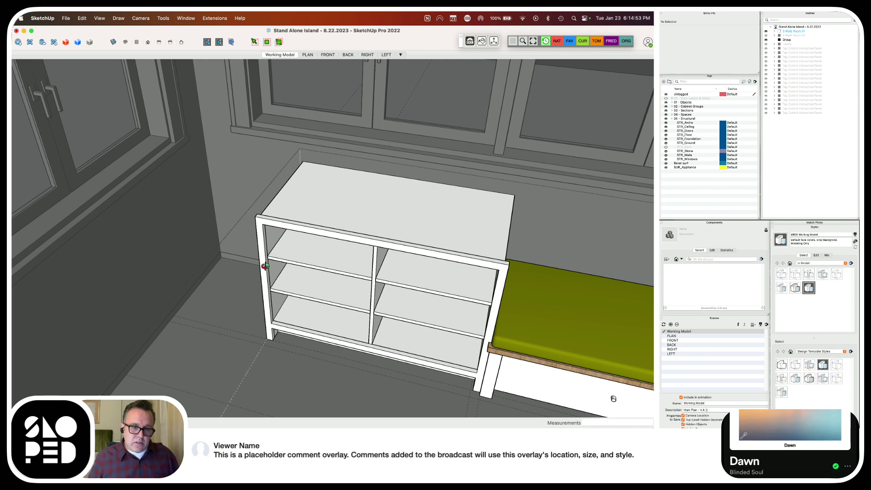
Measure the width of the front stile at the shelf unit's end away from the bench
mouse_move(265, 266)
mouse_down()
mouse_move(281, 268)
mouse_move(258, 271)
mouse_up()
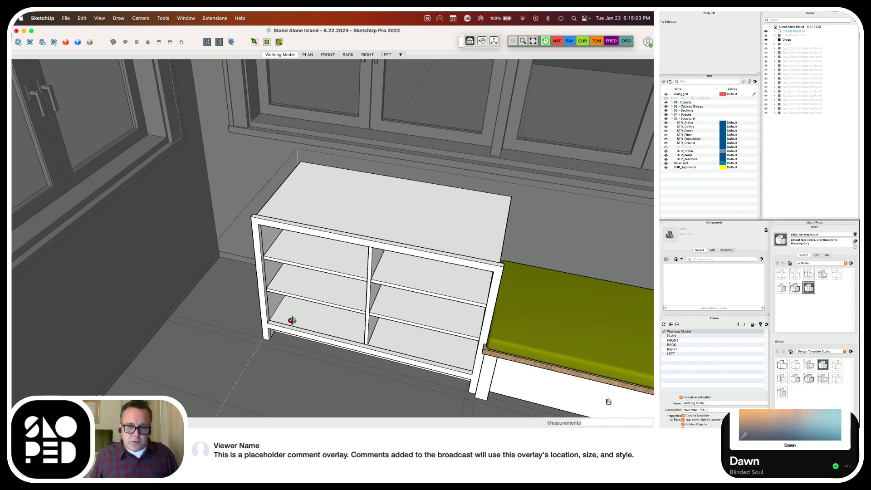
scroll(267, 360, up, 5)
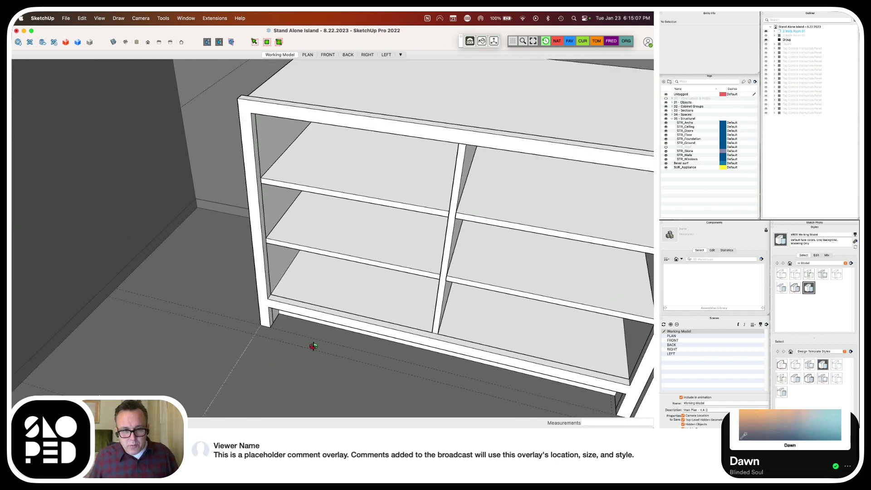
key(space)
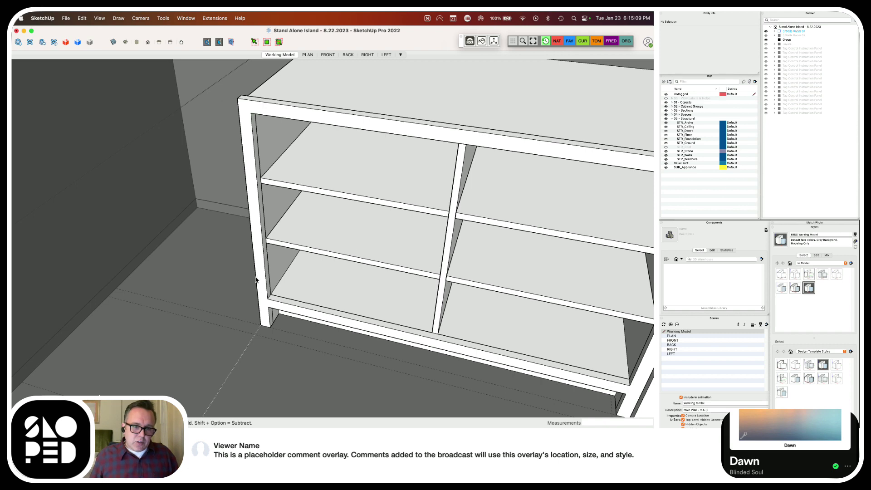
middle_drag(255, 277, 298, 272)
key(t)
click(257, 260)
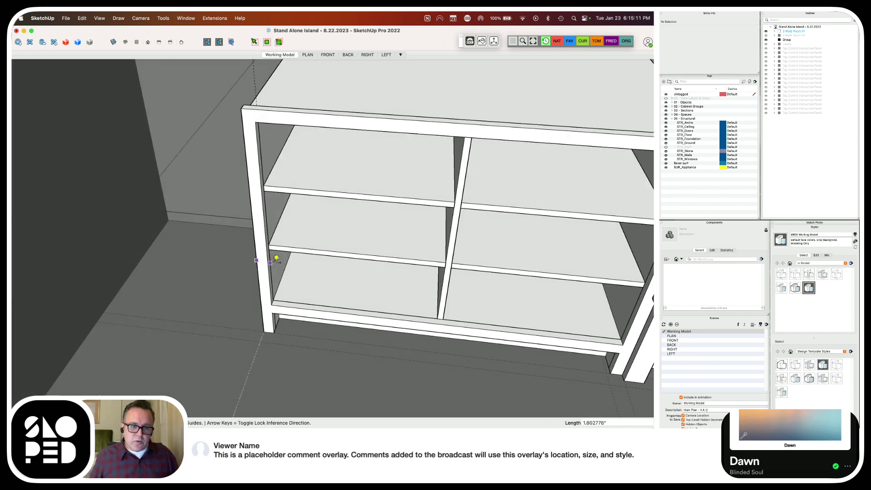
key(space)
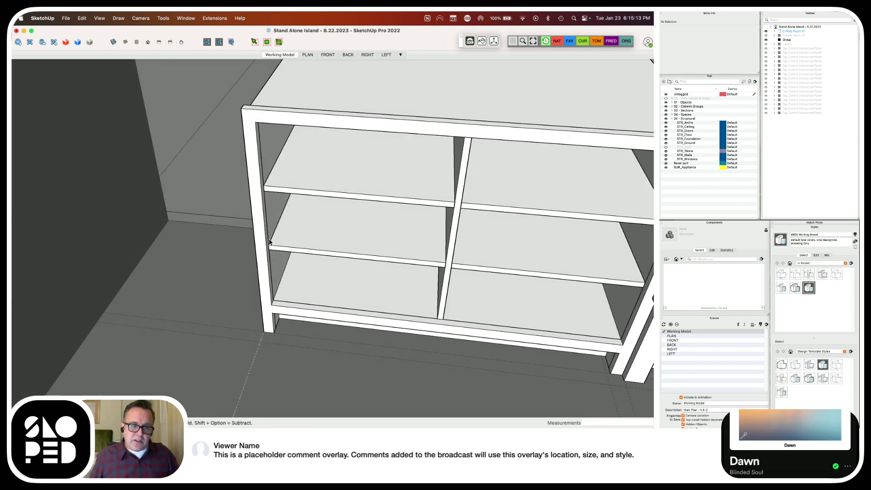
Copy the short base end panel beside the tall panel in the Design Template - MODELING LIBRARY file
middle_drag(339, 268, 266, 278)
scroll(313, 293, down, 5)
scroll(240, 301, up, 5)
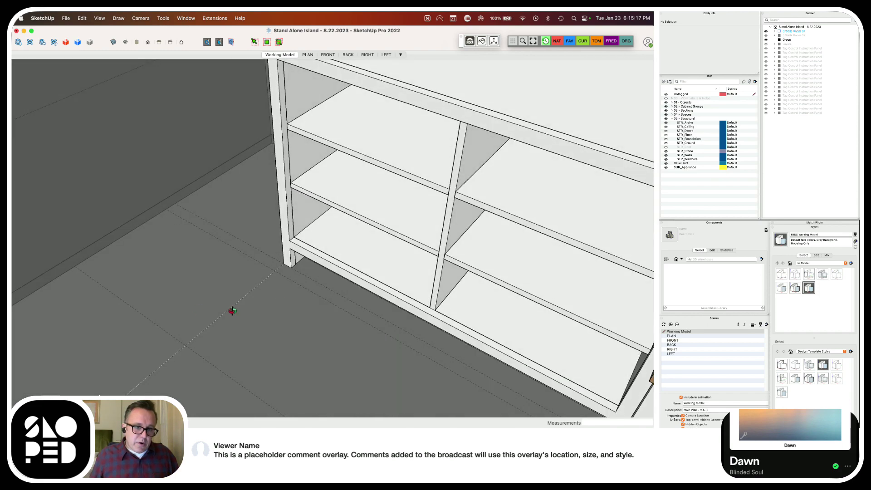
scroll(352, 268, down, 6)
middle_drag(352, 266, 288, 268)
scroll(393, 262, down, 3)
scroll(392, 262, up, 5)
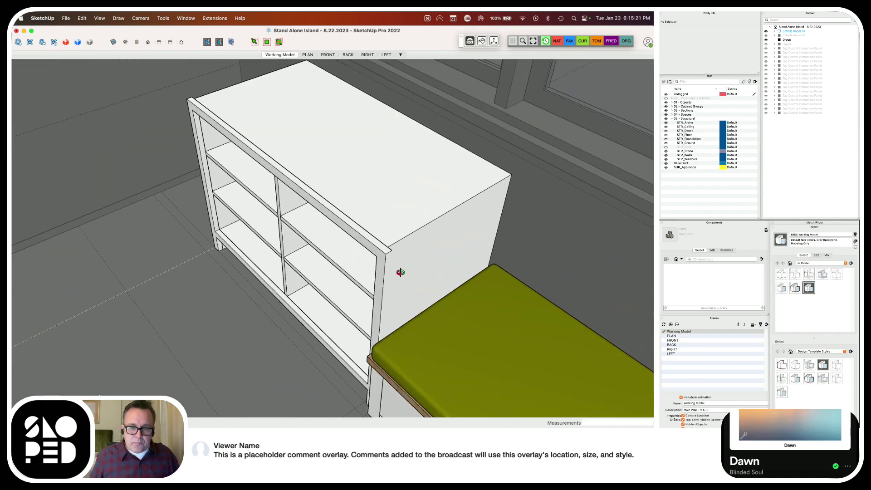
key(super+grave)
scroll(336, 172, down, 6)
mouse_move(236, 180)
middle_down()
mouse_move(207, 183)
mouse_move(212, 173)
mouse_move(319, 205)
middle_up()
scroll(220, 167, up, 6)
scroll(279, 193, down, 3)
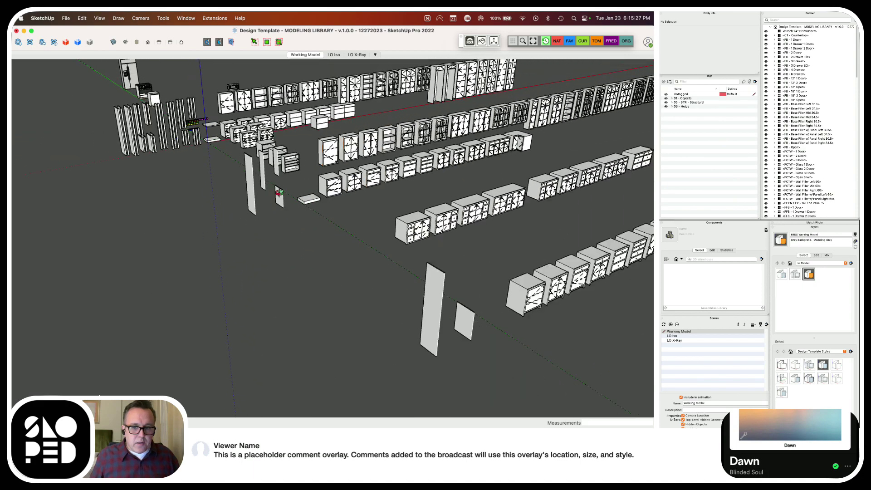
scroll(461, 303, up, 5)
click(428, 310)
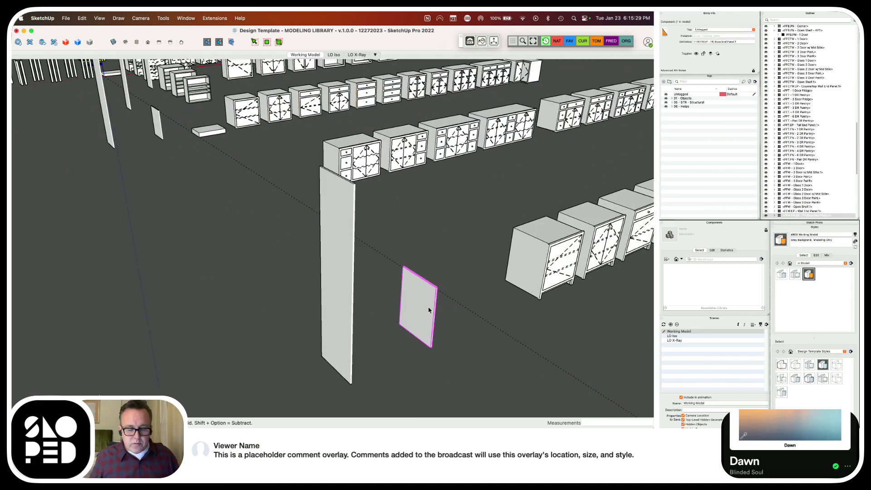
Paste the copied end panel into the Stand Alone Island model, standing it at the shelf unit's front near the bench
key(super+grave)
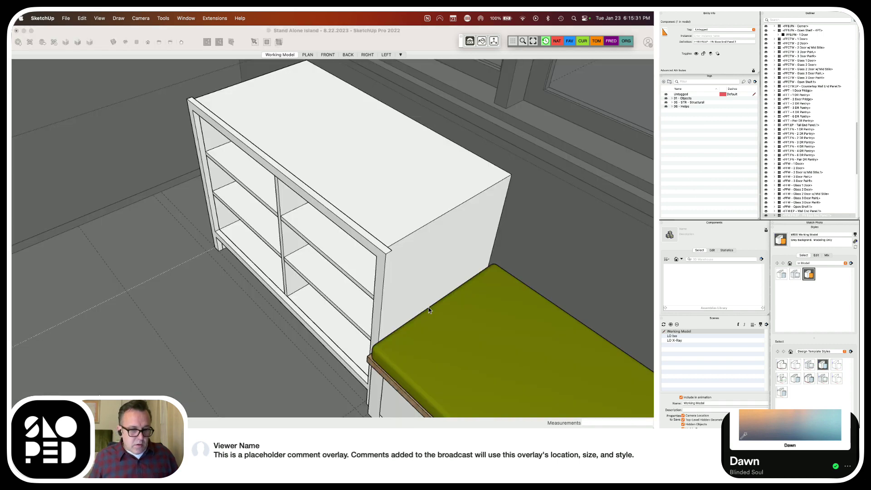
key(super+v)
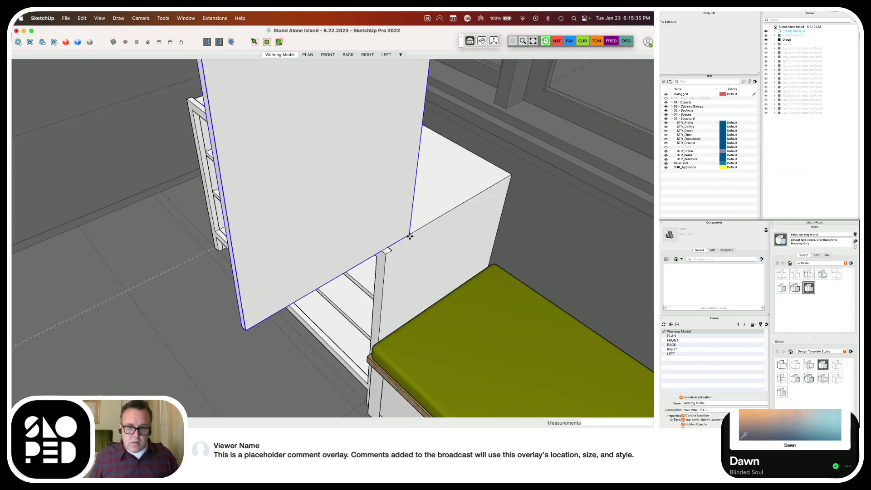
click(407, 243)
scroll(386, 267, down, 5)
middle_drag(361, 214, 399, 222)
key(space)
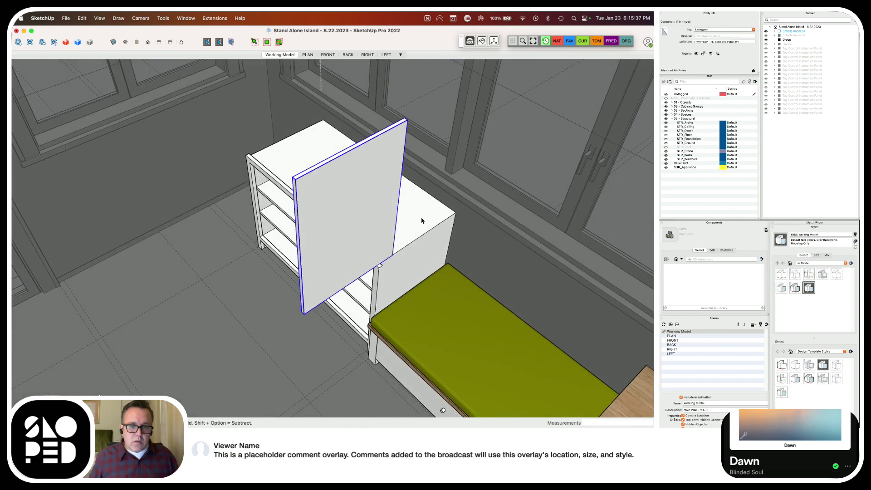
key(Escape)
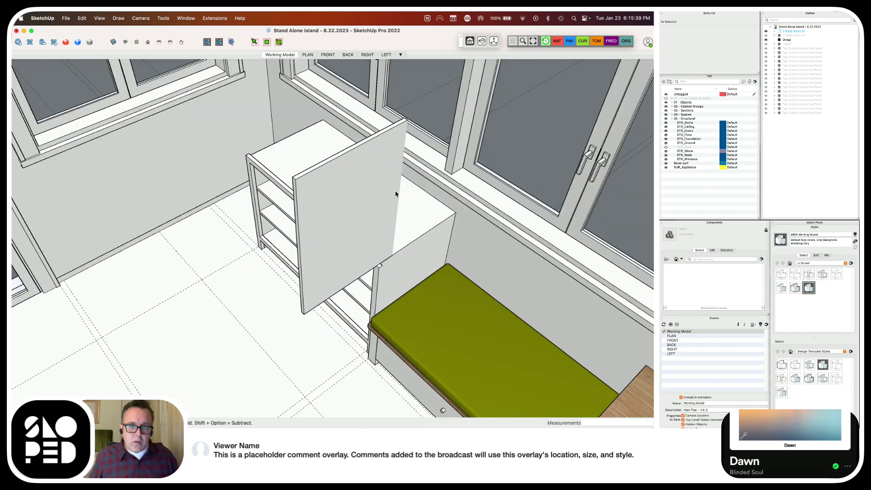
mouse_move(395, 194)
middle_down()
mouse_move(369, 171)
mouse_move(186, 204)
mouse_move(363, 231)
middle_up()
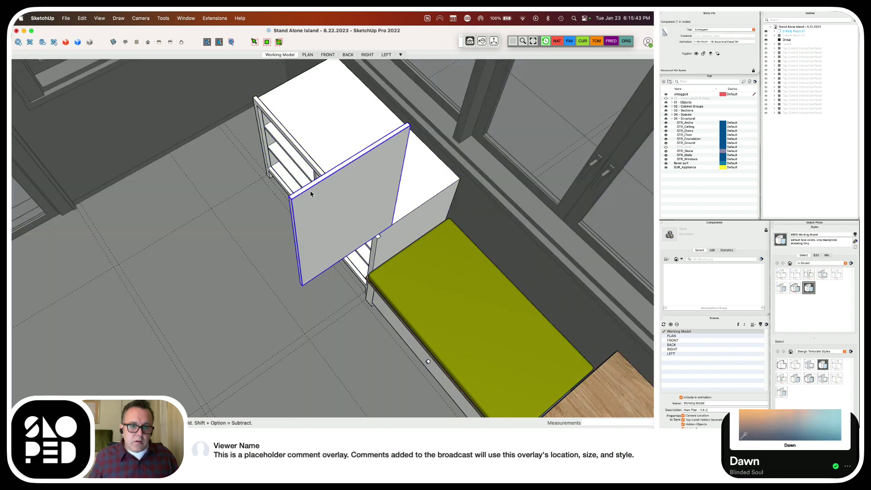
key(m)
click(306, 191)
click(376, 146)
key(space)
key(Escape)
click(321, 202)
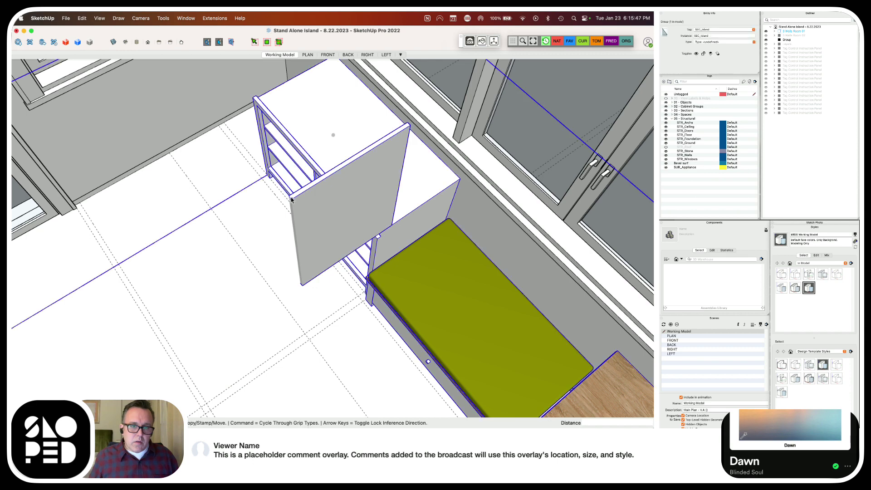
Move the end panel by its top front corner onto the shelf unit's bench-side end, directly behind the front stile
double_click(303, 201)
key(m)
click(291, 197)
scroll(410, 232, up, 10)
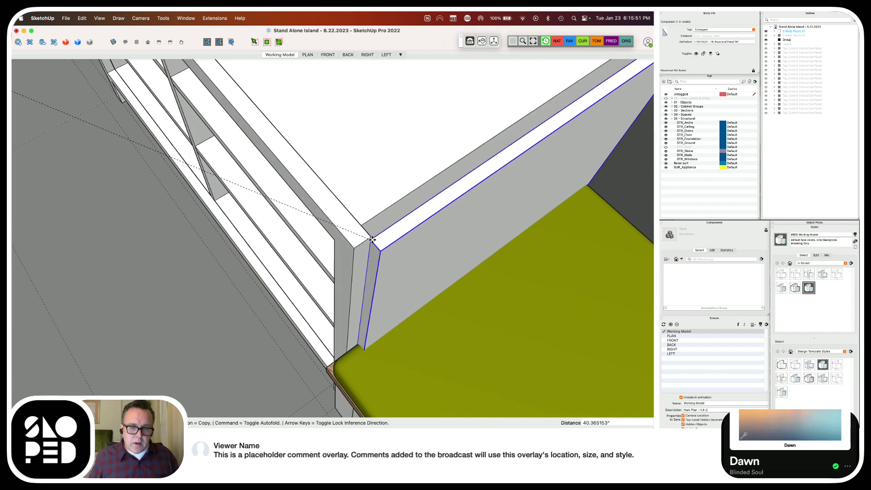
click(362, 227)
key(space)
key(Escape)
scroll(371, 218, down, 10)
key(Escape)
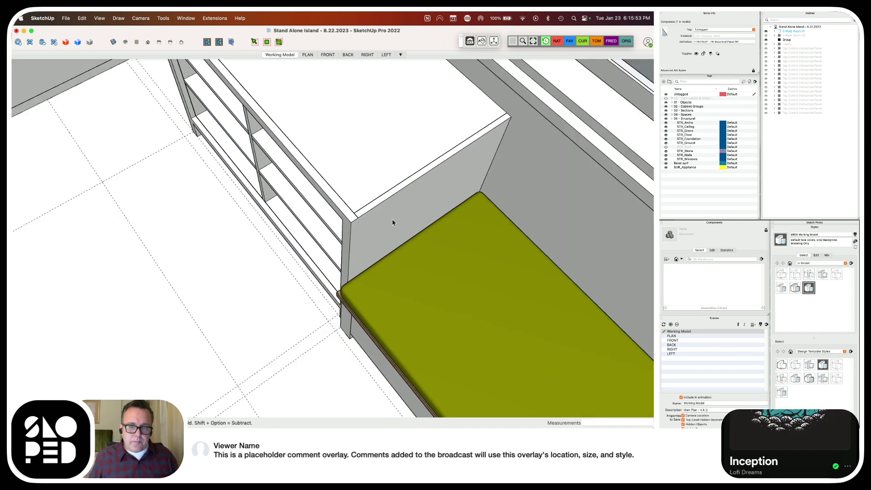
Examine the new end panel up close and the shelf unit's fit with the bench run and the whole kitchen
middle_drag(382, 209, 351, 181)
scroll(370, 235, up, 6)
middle_drag(371, 235, 347, 213)
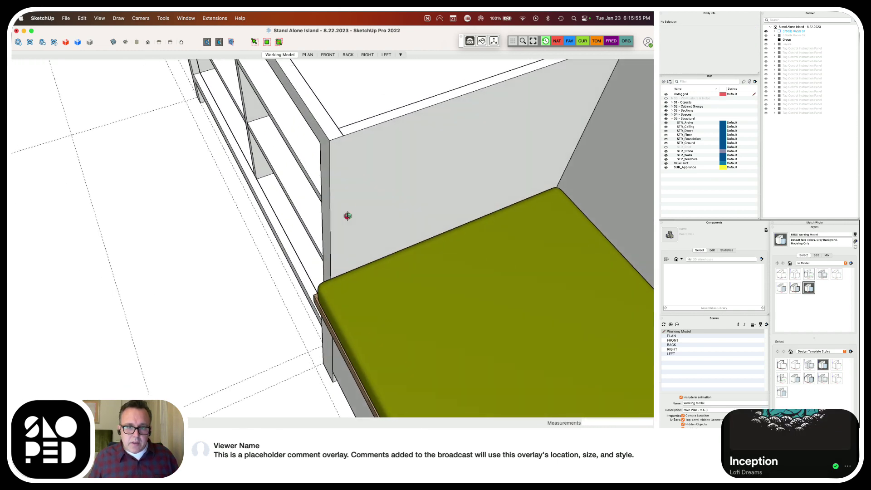
scroll(347, 157, down, 3)
middle_drag(344, 158, 553, 270)
scroll(553, 270, down, 5)
middle_drag(499, 258, 336, 219)
scroll(445, 247, down, 3)
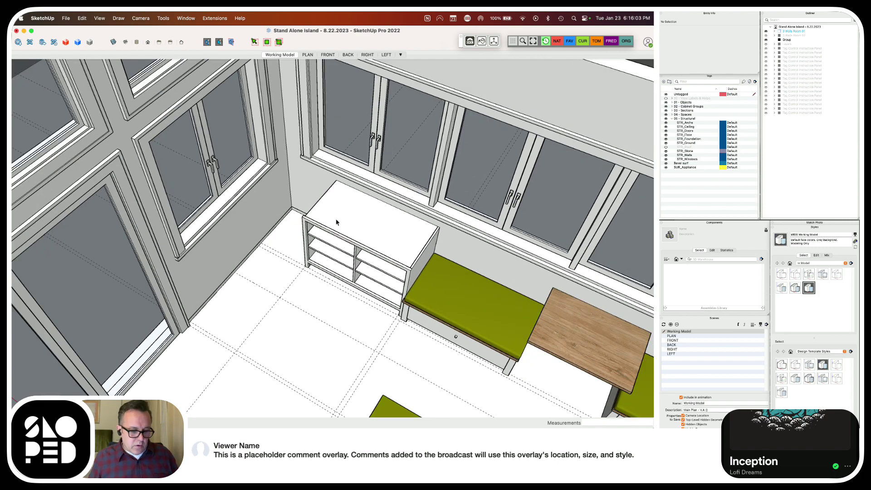
scroll(336, 221, down, 2)
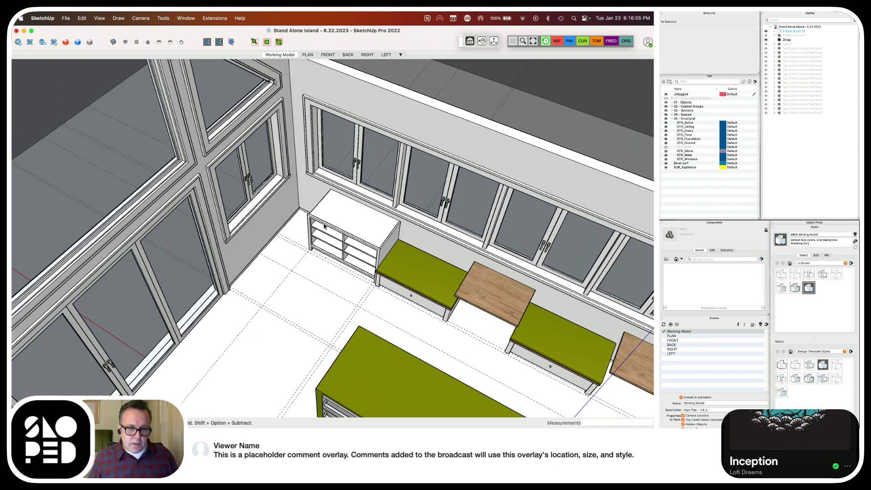
middle_drag(324, 225, 540, 202)
scroll(299, 204, down, 5)
scroll(540, 199, up, 5)
scroll(533, 184, down, 4)
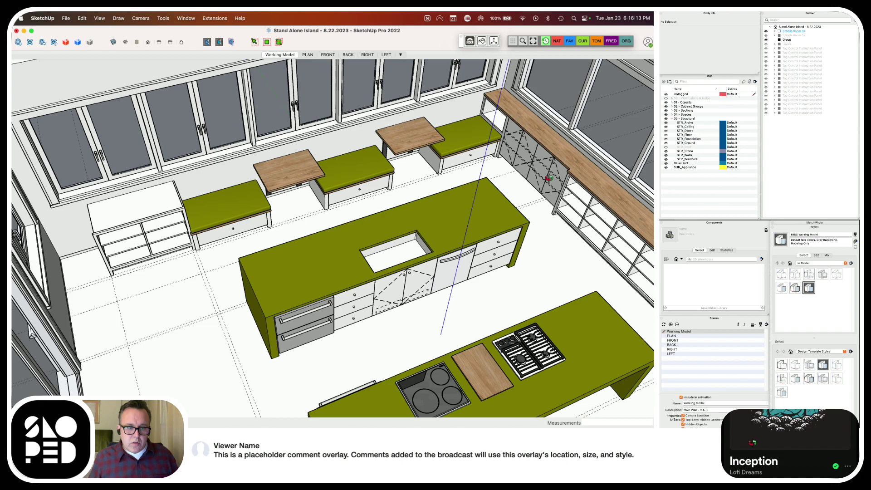
middle_drag(547, 178, 380, 200)
Copy the three-drawer base cabinet from the modeling library file and return to the Stand Alone Island model
key(super+grave)
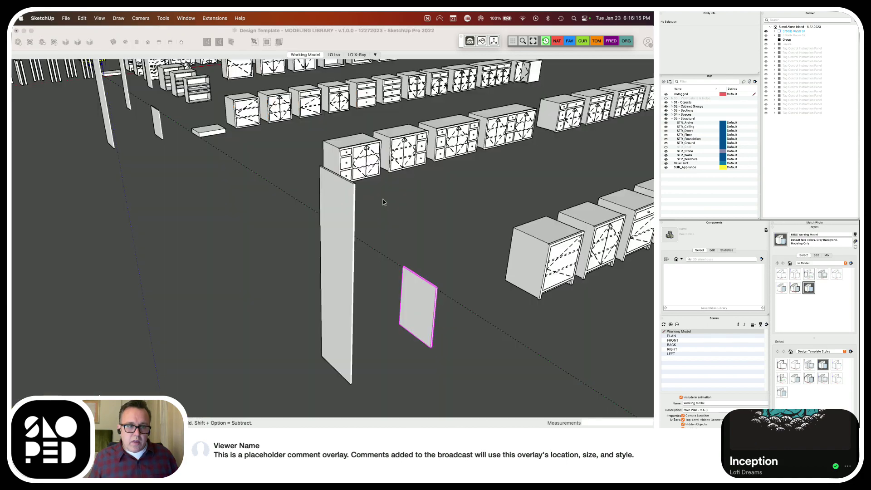
scroll(354, 221, down, 5)
scroll(305, 155, up, 2)
scroll(346, 117, up, 5)
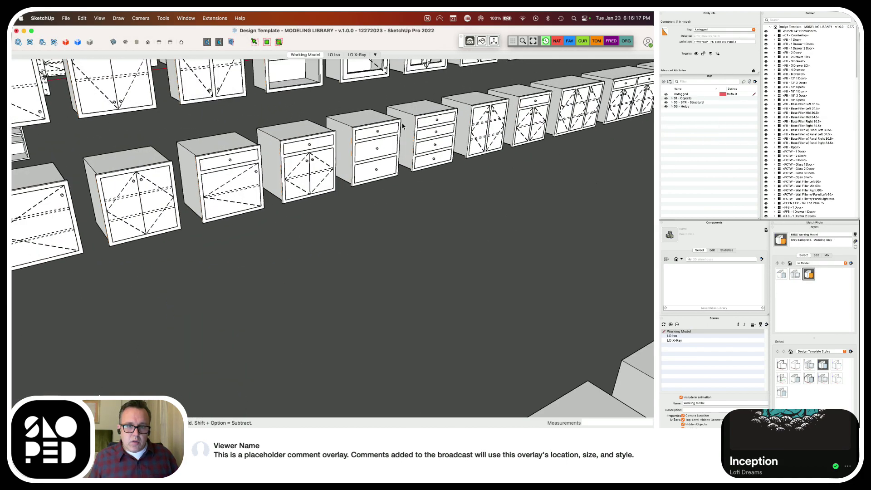
scroll(402, 152, down, 2)
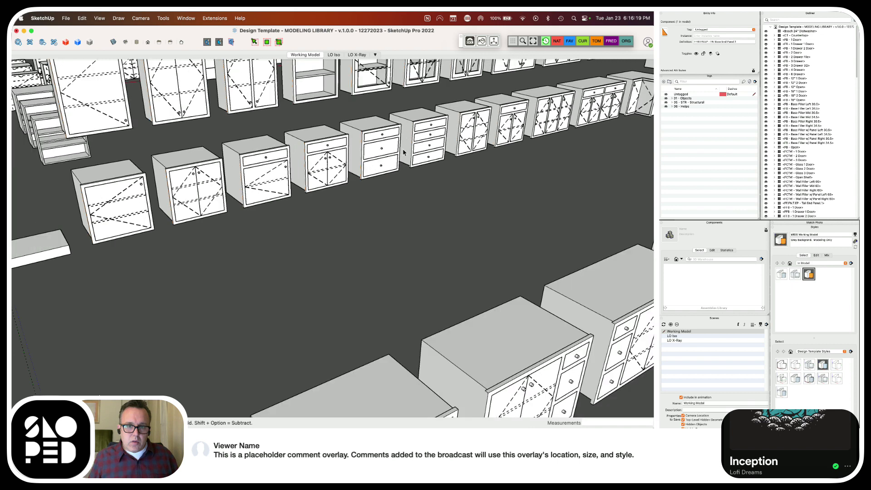
click(383, 149)
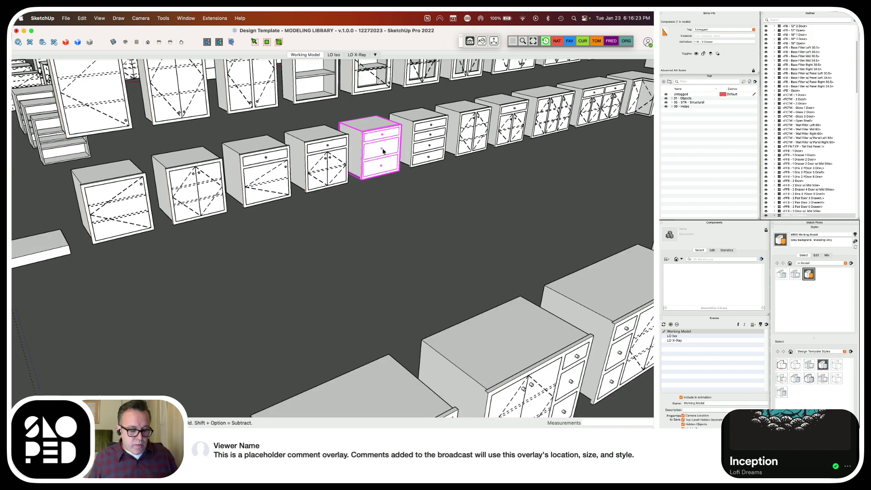
key(super+grave)
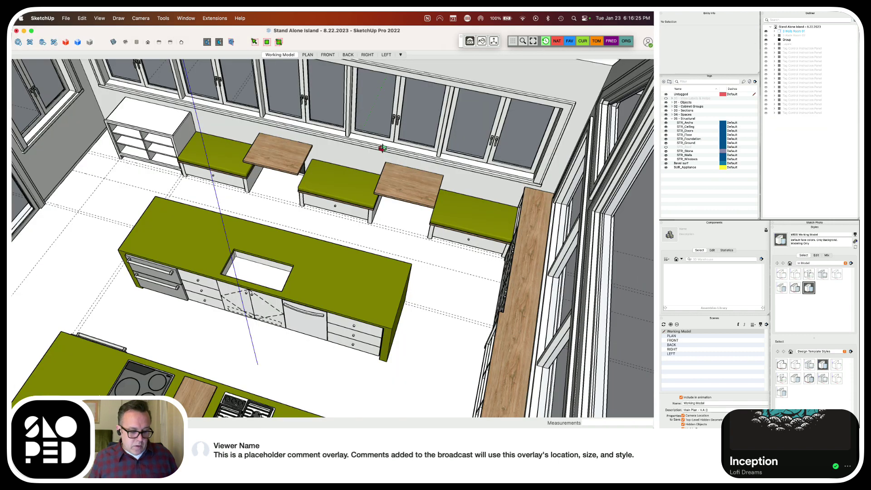
Try placing the copied three-drawer cabinet on the floor near the open shelf unit, and cut it out again
key(super+v)
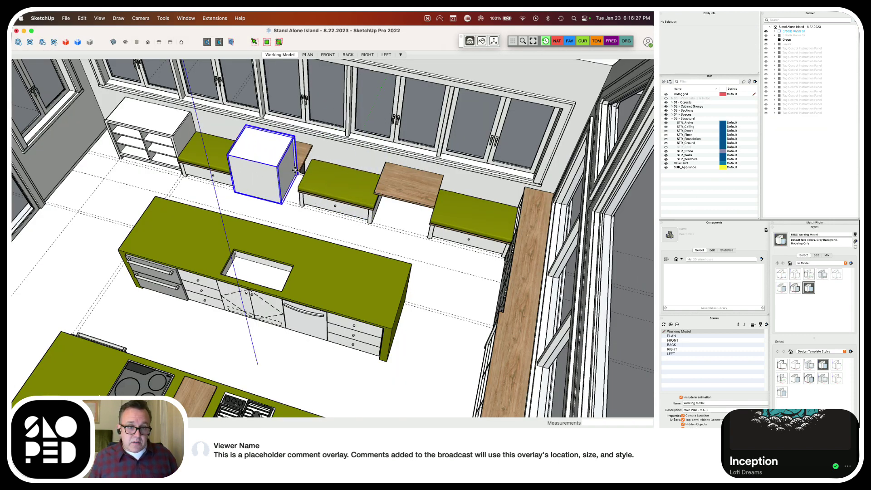
click(127, 199)
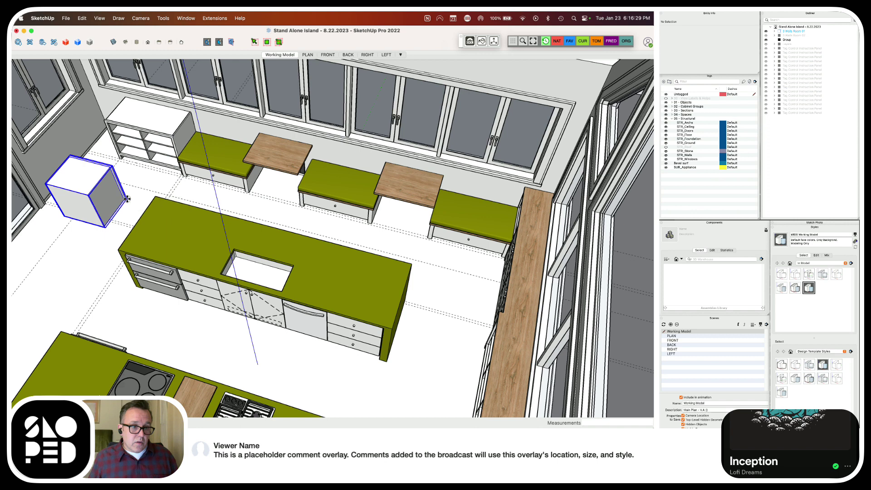
click(155, 116)
click(94, 185)
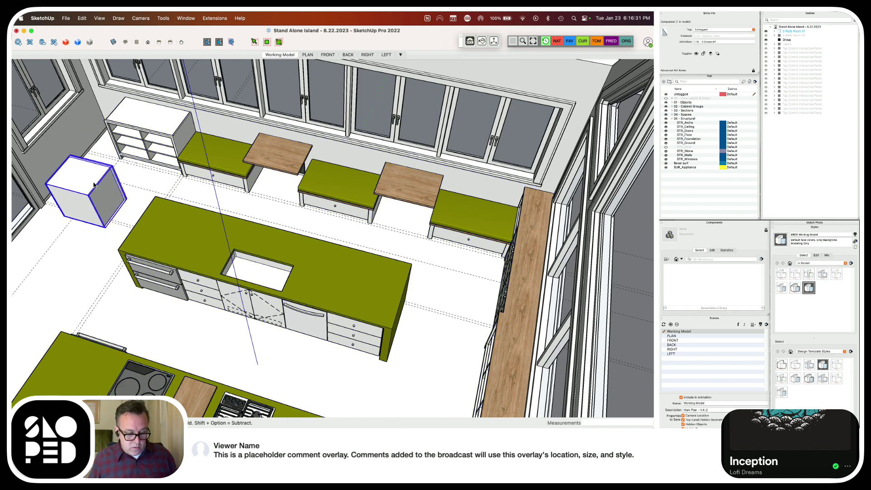
key(super+x)
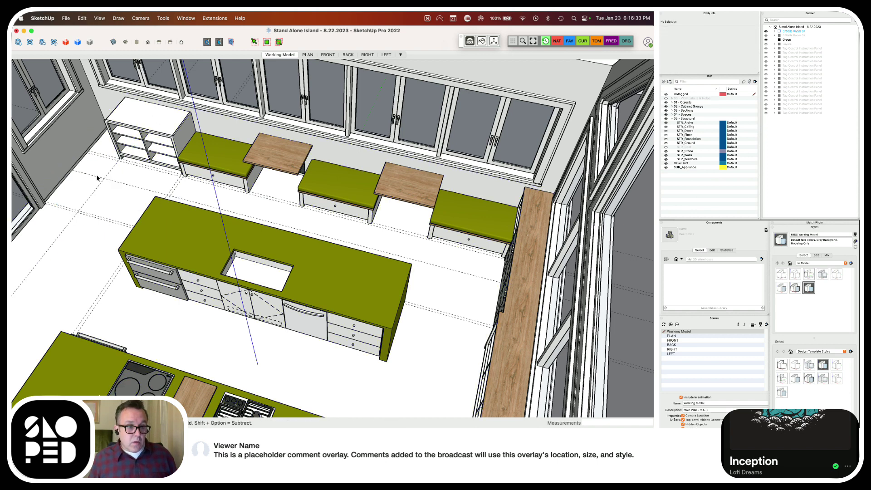
Paste the three-drawer cabinet inside the kitchen cabinetry group near the shelf unit and rotate it -90 degrees
double_click(138, 144)
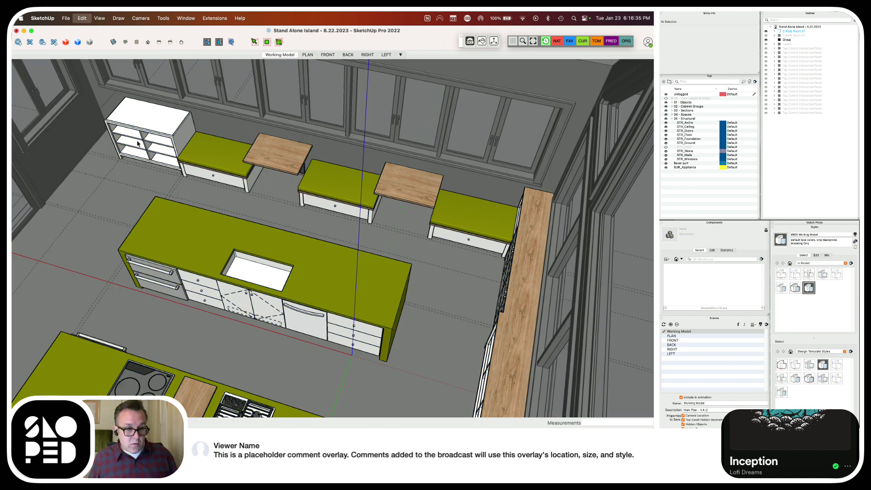
key(super+v)
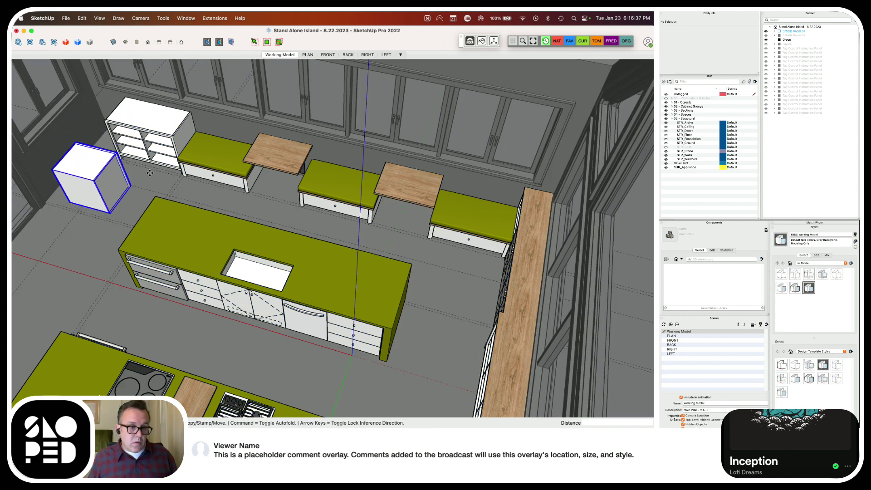
click(140, 168)
click(69, 156)
click(93, 141)
Move the three-drawer cabinet up to the front corner of the open shelf unit's free end
scroll(93, 141, up, 3)
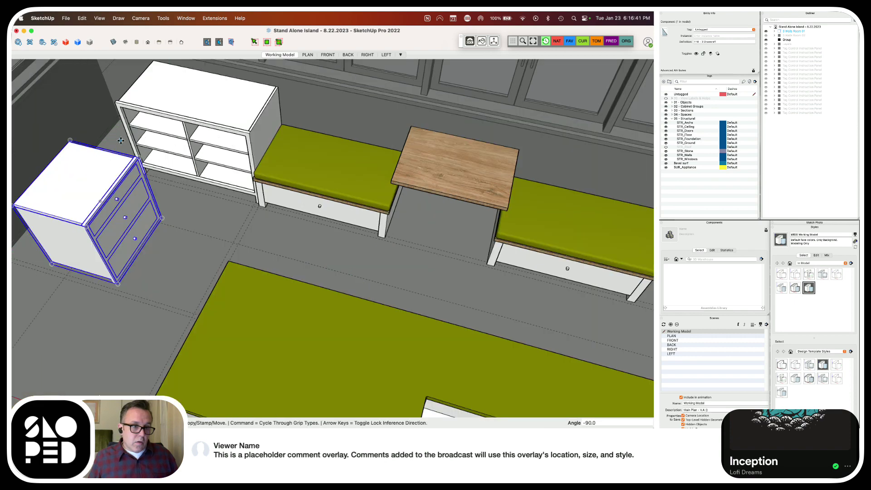
scroll(113, 155, down, 5)
scroll(52, 170, up, 5)
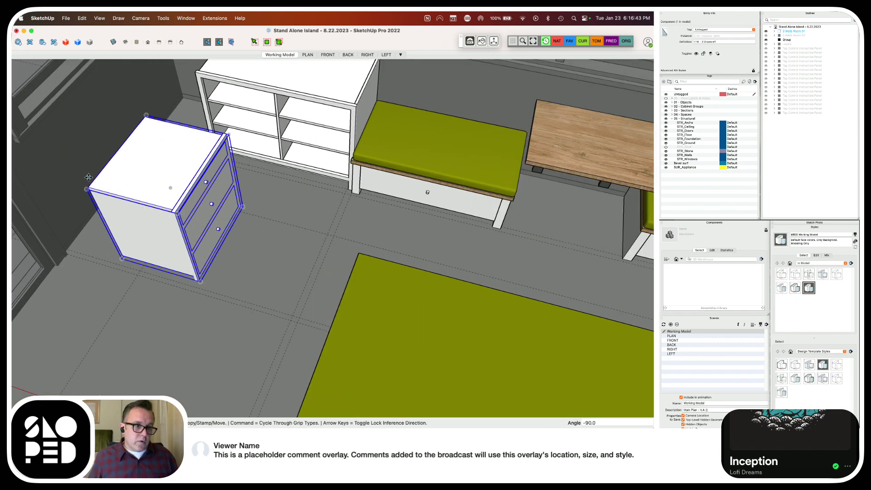
click(88, 186)
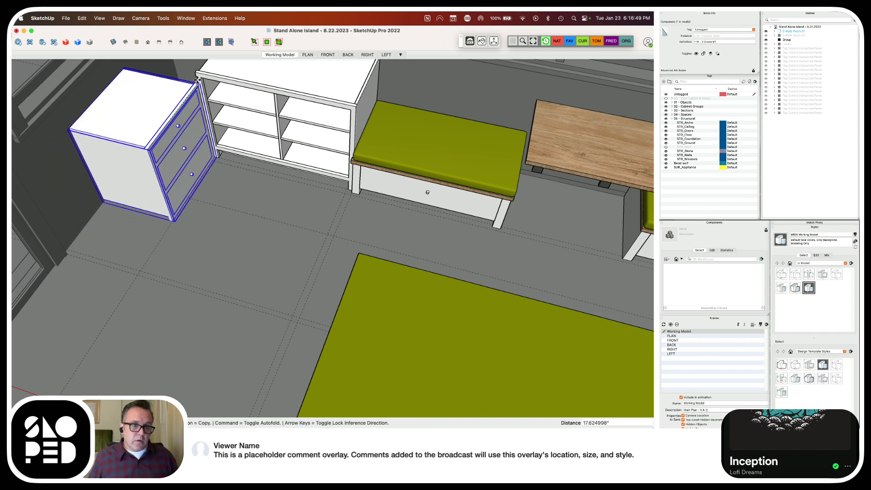
click(188, 92)
scroll(199, 90, up, 10)
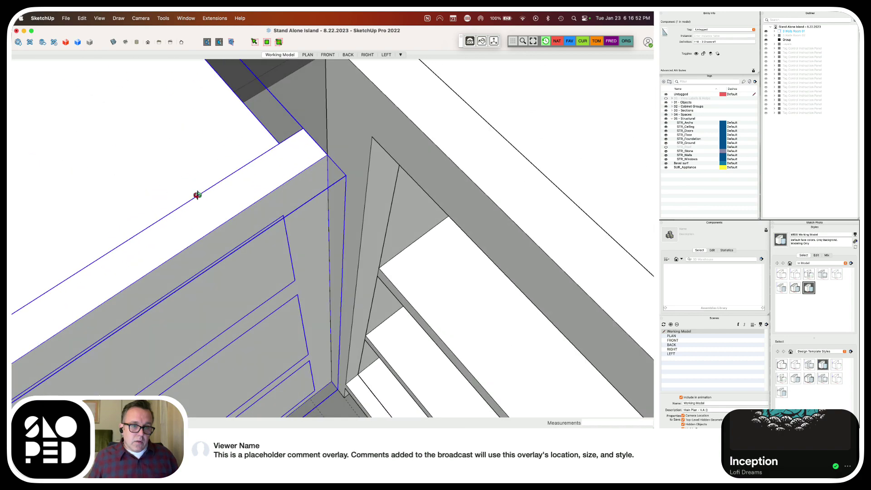
Shift the three-drawer cabinet to clear its overlap with the shelf unit, aligning their adjoining front corners
scroll(276, 241, down, 4)
middle_drag(197, 195, 136, 309)
scroll(478, 247, down, 5)
middle_drag(390, 238, 438, 162)
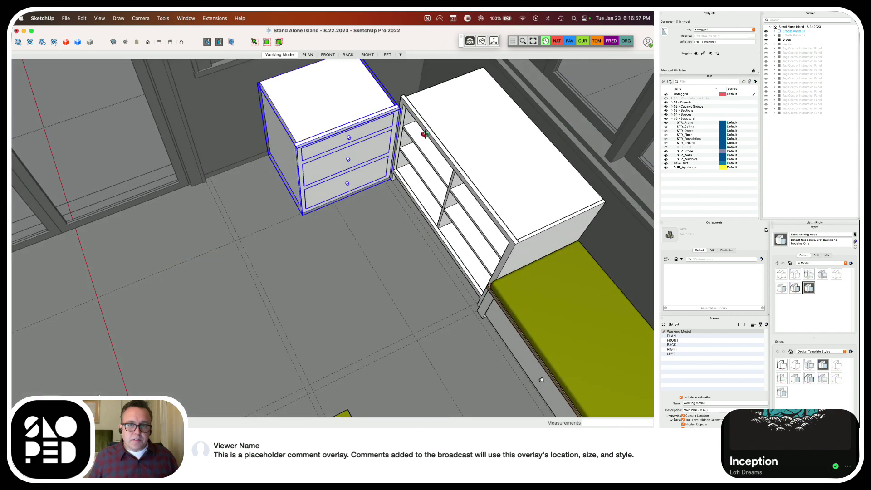
scroll(419, 120, up, 6)
scroll(358, 198, down, 6)
scroll(359, 111, up, 6)
click(358, 217)
click(363, 190)
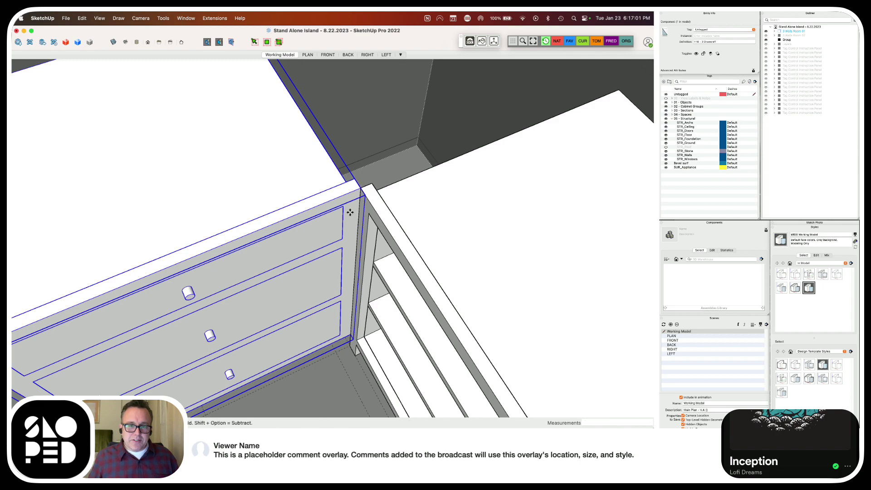
Examine the corner joint between the three-drawer cabinet and the shelf unit from above and behind
scroll(361, 195, down, 5)
scroll(359, 205, up, 3)
scroll(359, 205, up, 4)
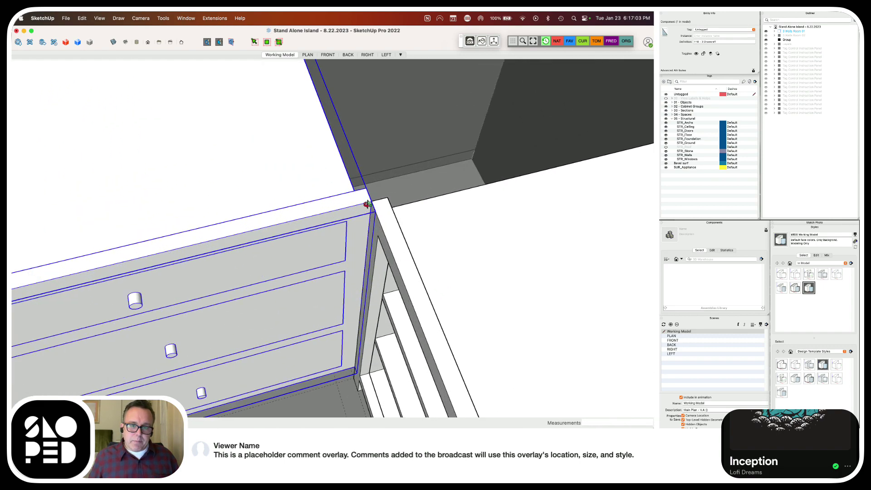
middle_drag(358, 201, 109, 226)
middle_drag(331, 232, 405, 230)
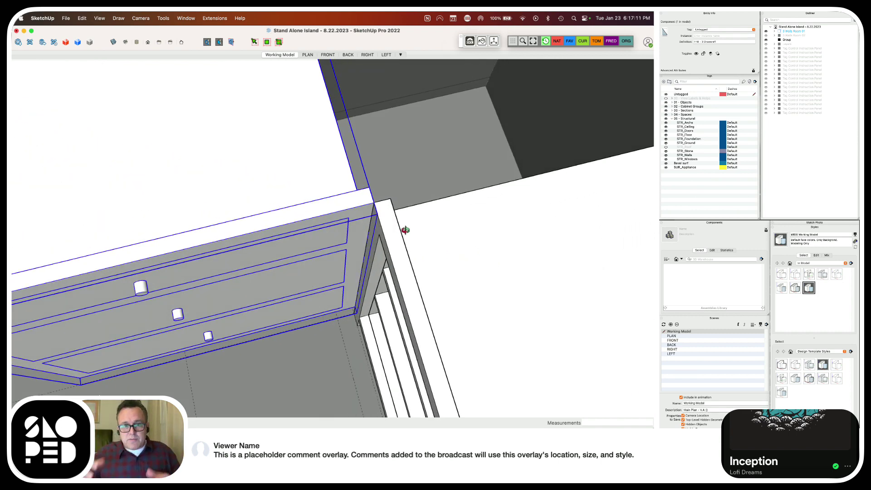
middle_drag(403, 229, 221, 248)
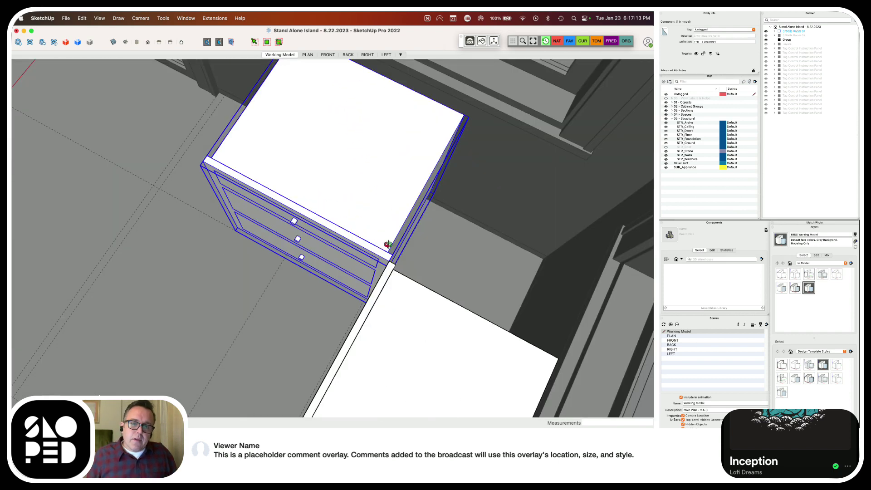
middle_drag(387, 245, 220, 242)
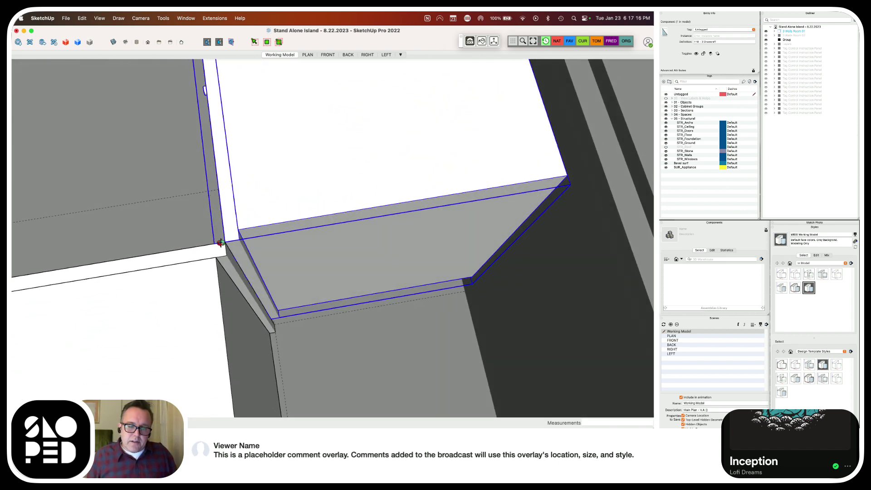
Open the cabinet's face frame for editing, try extending its shelf-side end by 0.2 inch with Push/Pull, and undo it
right_click(240, 255)
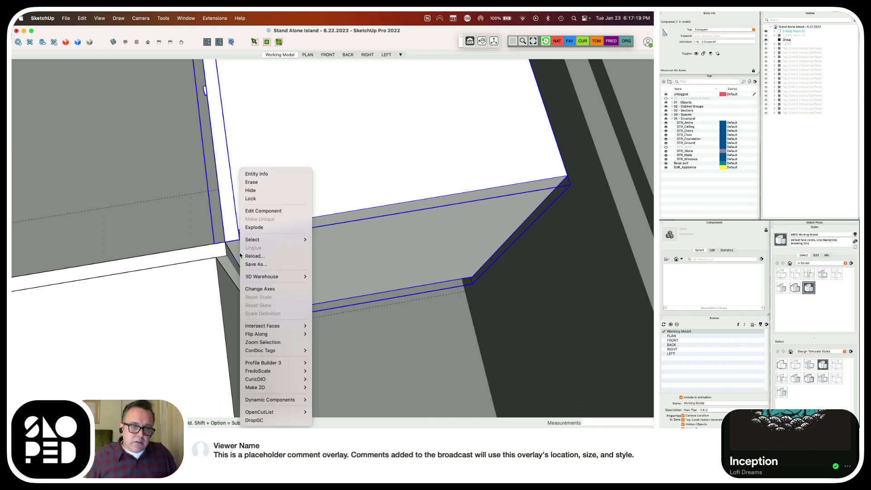
click(263, 210)
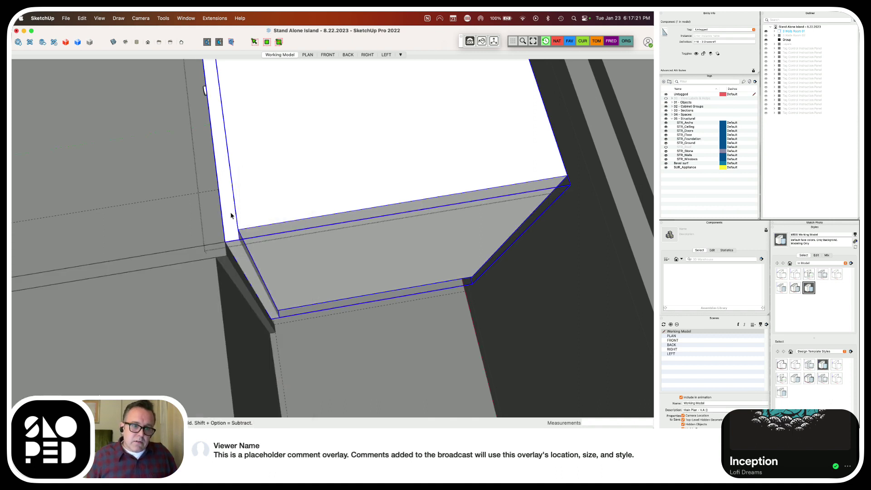
click(236, 251)
key(p)
key(space)
triple_click(235, 251)
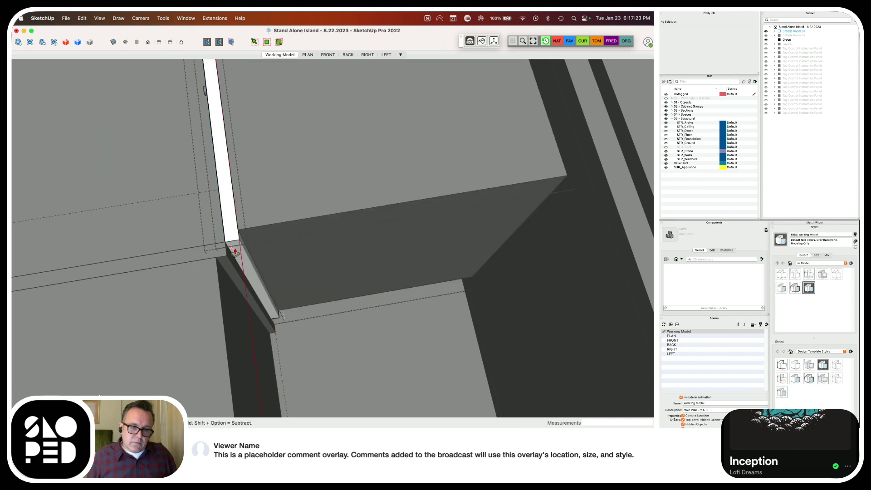
key(p)
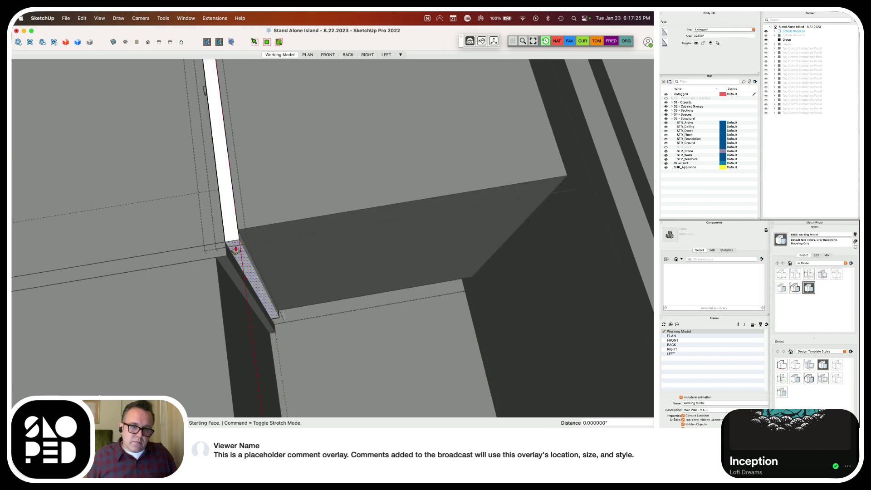
click(234, 251)
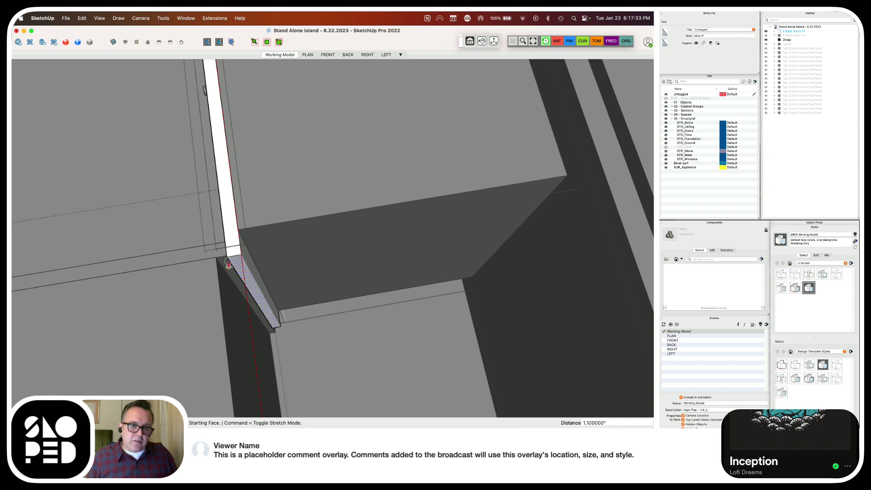
click(229, 266)
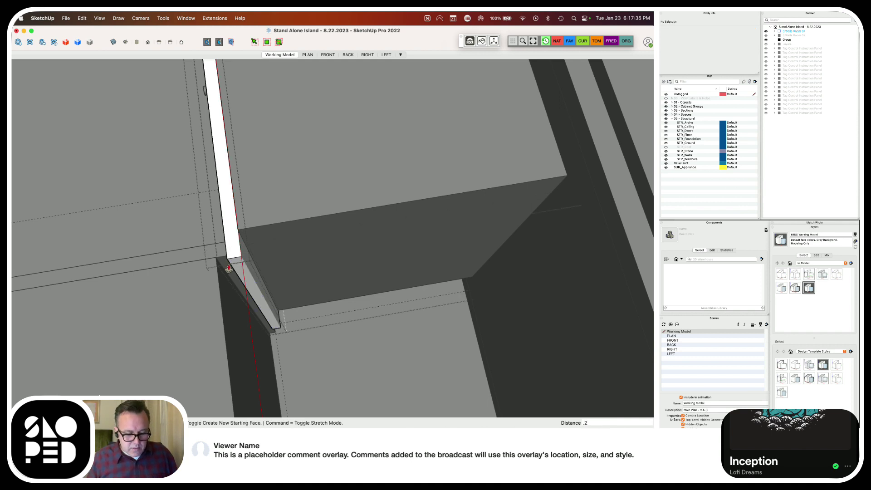
key(Return)
key(super+z)
Extend the face frame's shelf-side end face by 1.2 inches with Push/Pull and leave the cabinet component
key(p)
click(235, 252)
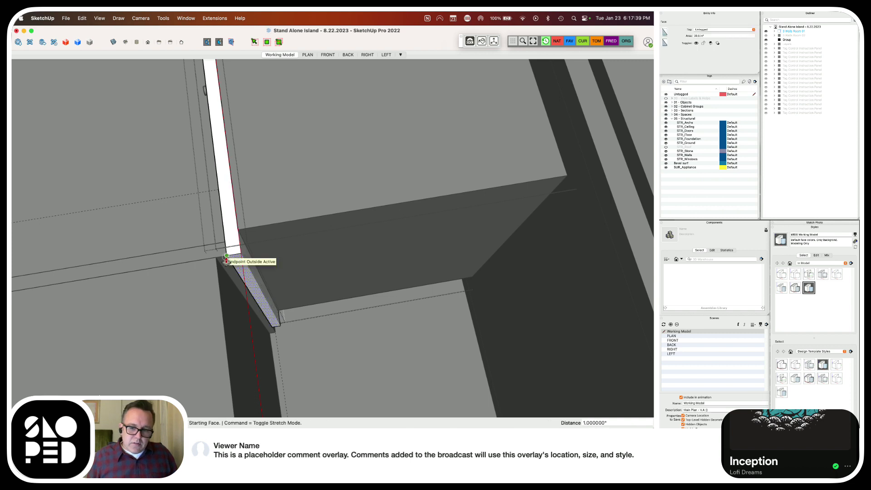
click(226, 261)
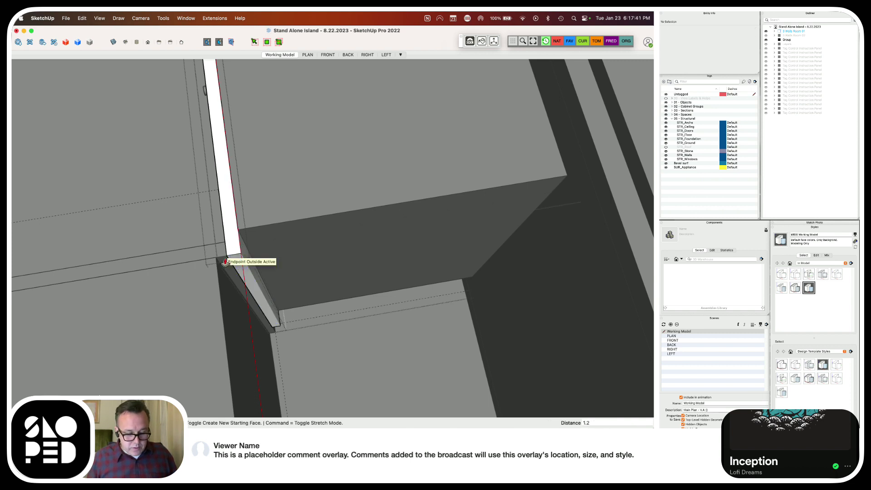
key(Return)
key(space)
click(248, 236)
middle_drag(254, 234, 420, 241)
middle_drag(297, 272, 375, 174)
scroll(364, 239, down, 5)
scroll(353, 212, up, 5)
middle_drag(387, 218, 452, 166)
scroll(402, 160, down, 10)
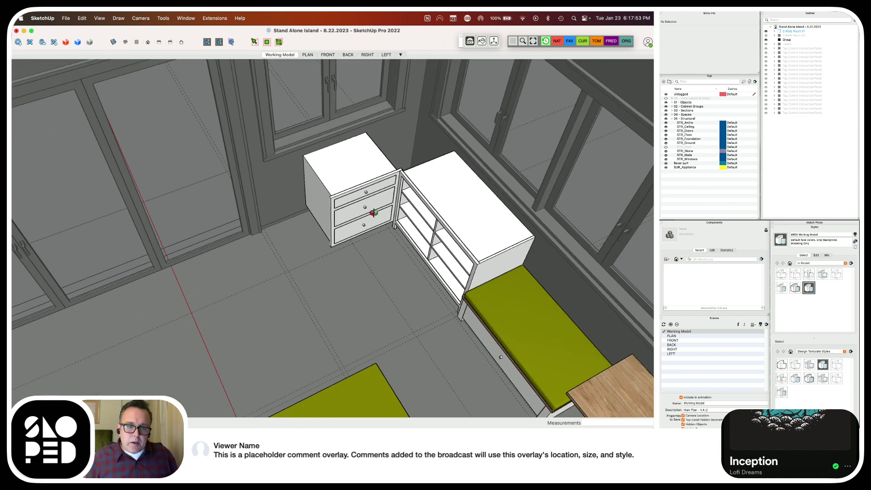
Delete the three-drawer base cabinet next to the shelf unit
middle_drag(374, 213, 367, 185)
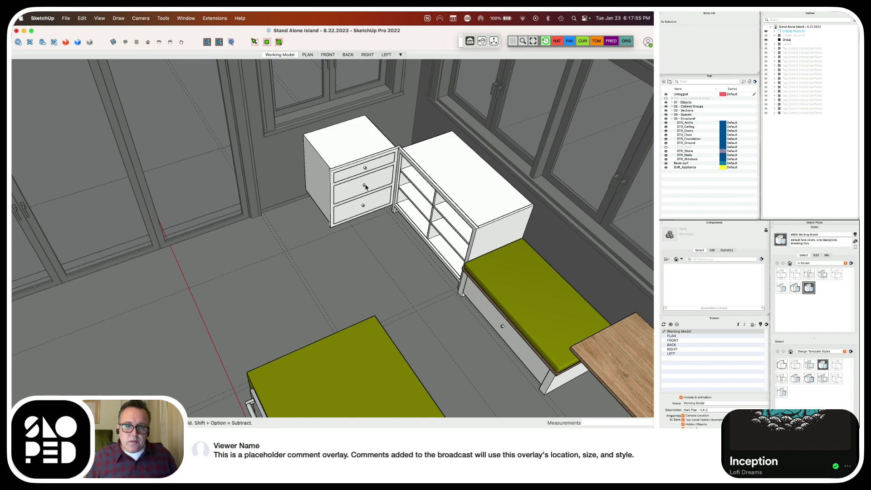
click(365, 187)
key(Delete)
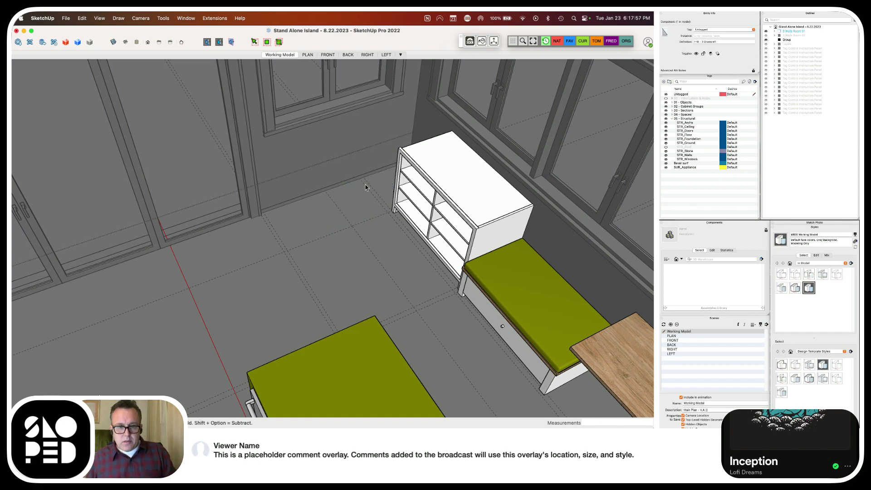
Copy the footed three-drawer base cabinet from the modeling library file and return to the Stand Alone Island model
key(super+grave)
scroll(365, 186, down, 6)
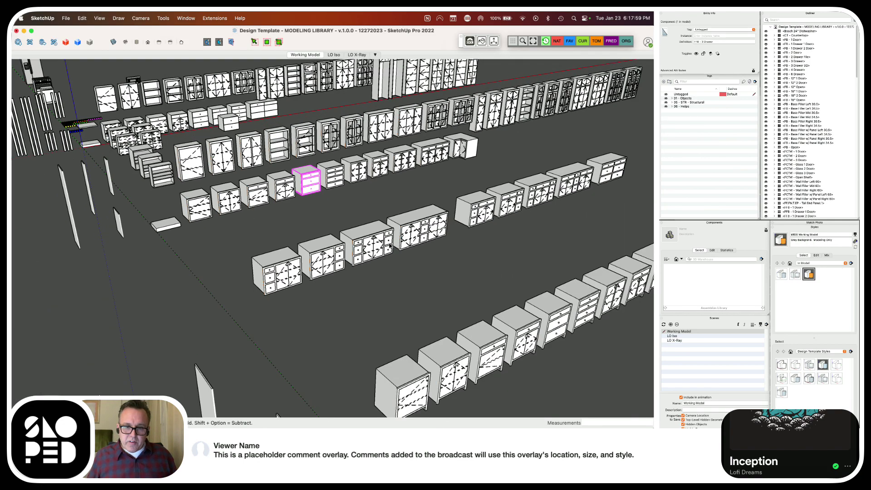
scroll(325, 208, down, 3)
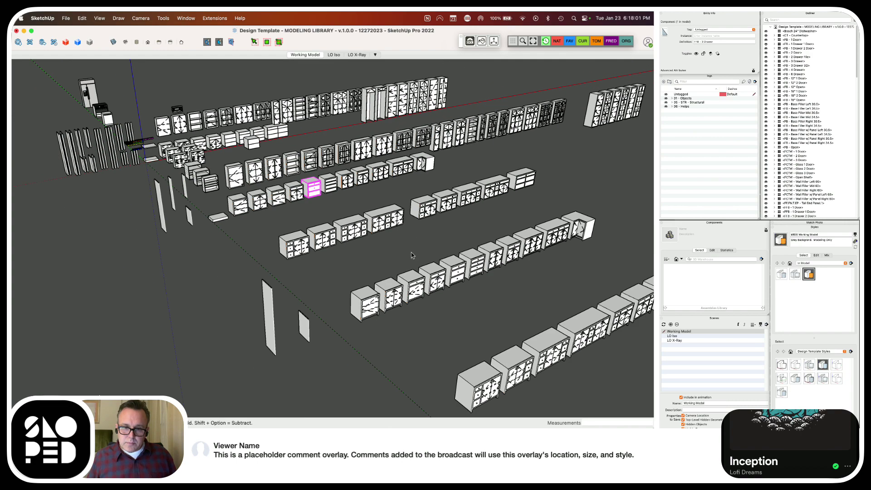
scroll(411, 255, up, 3)
click(463, 265)
scroll(308, 234, down, 3)
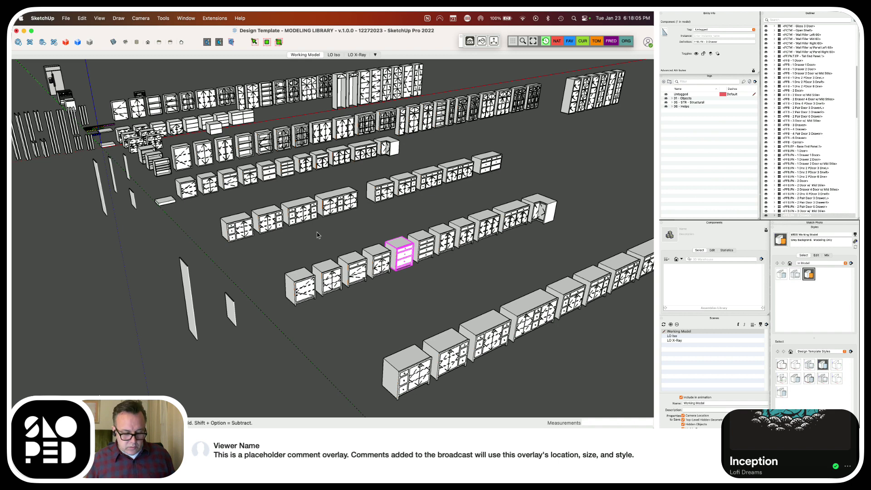
key(super+grave)
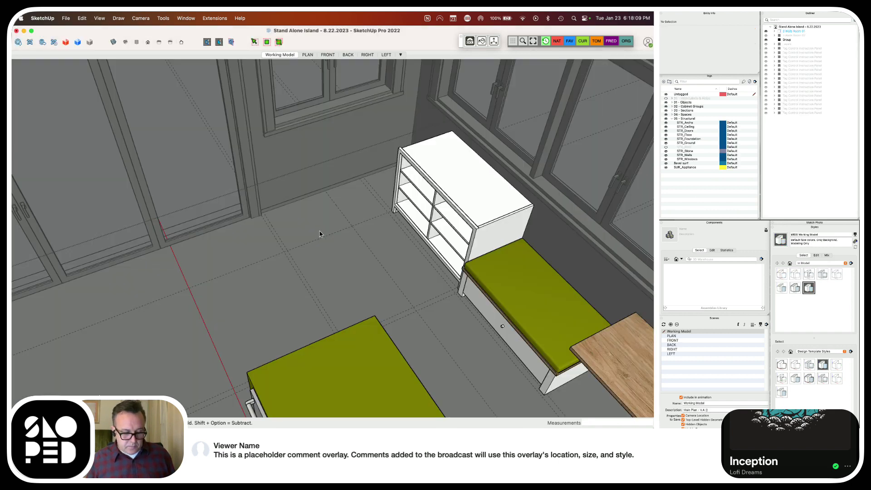
Paste the footed three-drawer cabinet on the floor near the shelf unit and rotate it -90 degrees
key(super+v)
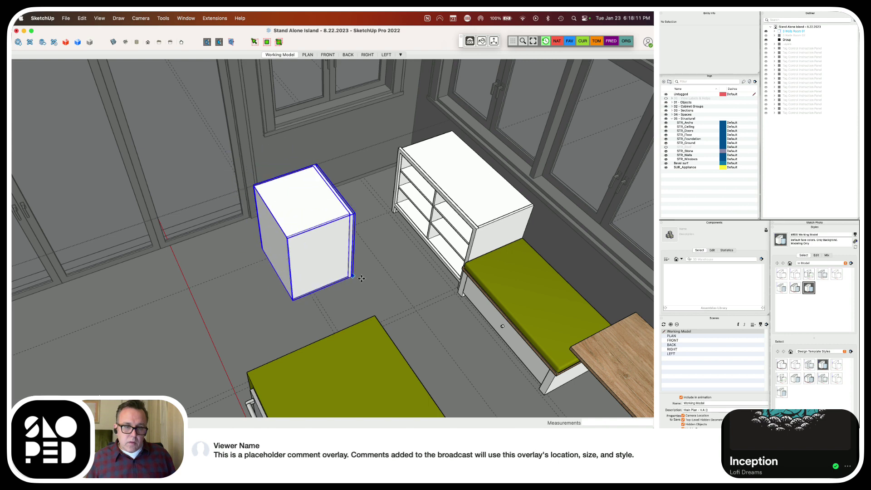
click(381, 265)
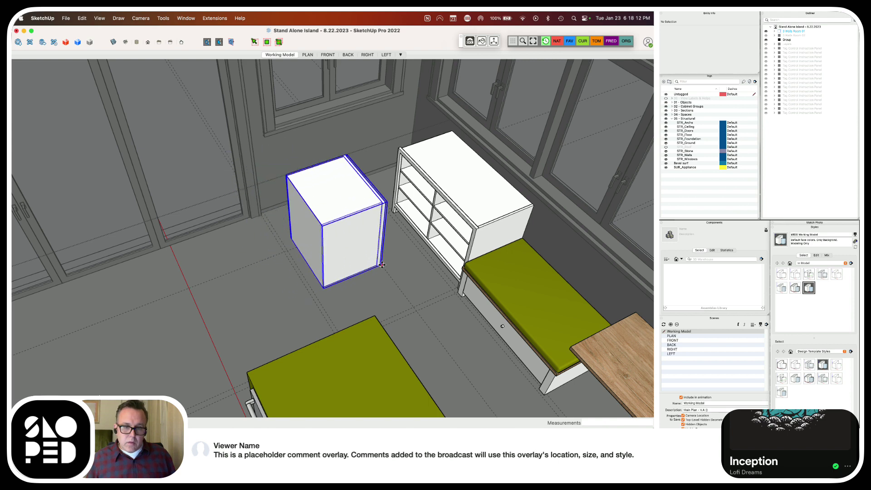
click(320, 170)
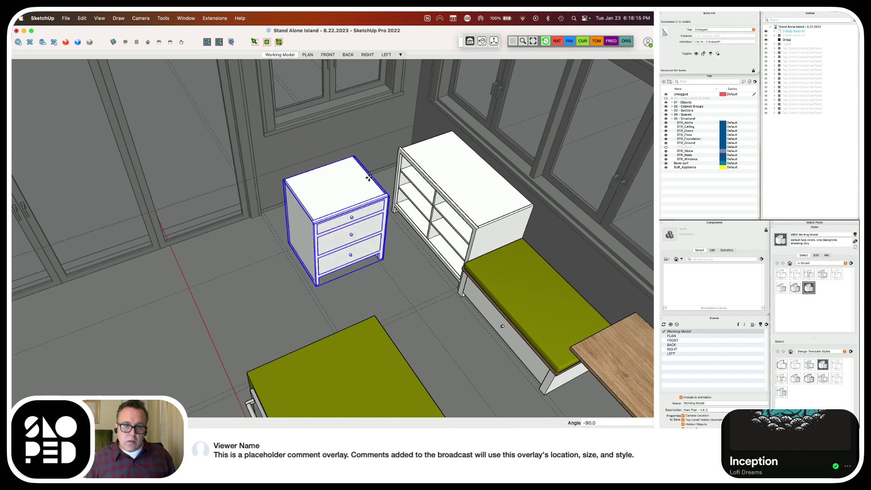
Move the footed cabinet by its top front corner onto the front corner of the shelf unit's free end
click(388, 194)
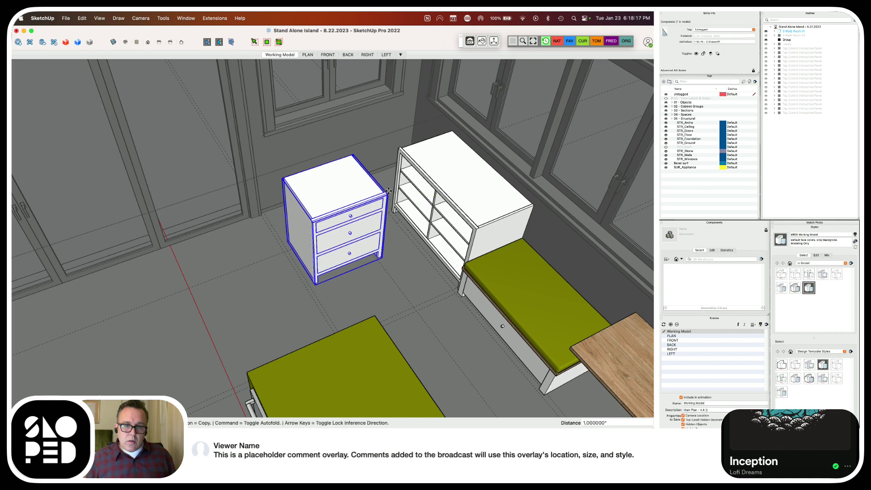
click(398, 148)
scroll(397, 150, up, 10)
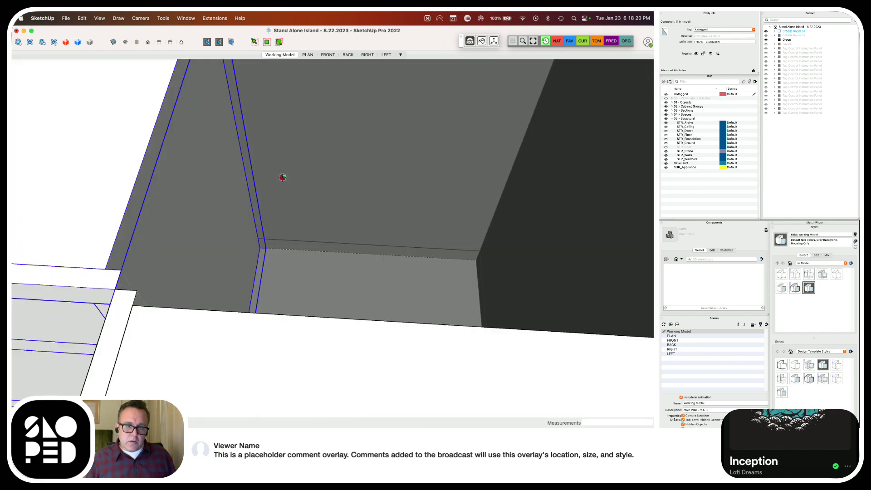
Open the footed cabinet's face frame for editing and extend its shelf-side end face 1.25 inches with Push/Pull
middle_drag(282, 177, 238, 199)
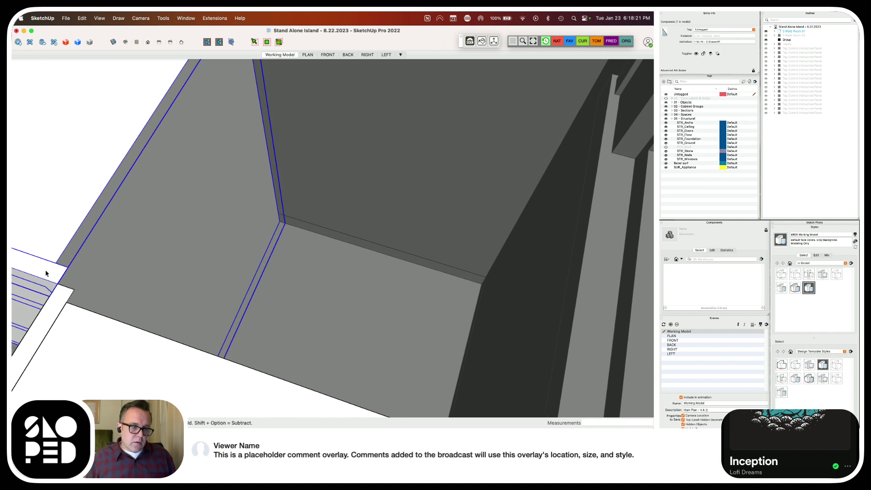
click(69, 291)
double_click(69, 290)
triple_click(69, 290)
key(p)
click(69, 289)
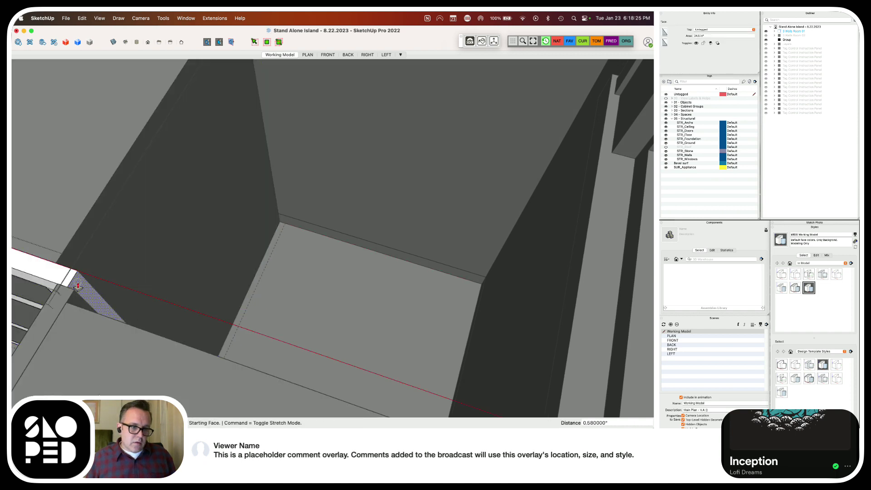
text(1.25)
key(Return)
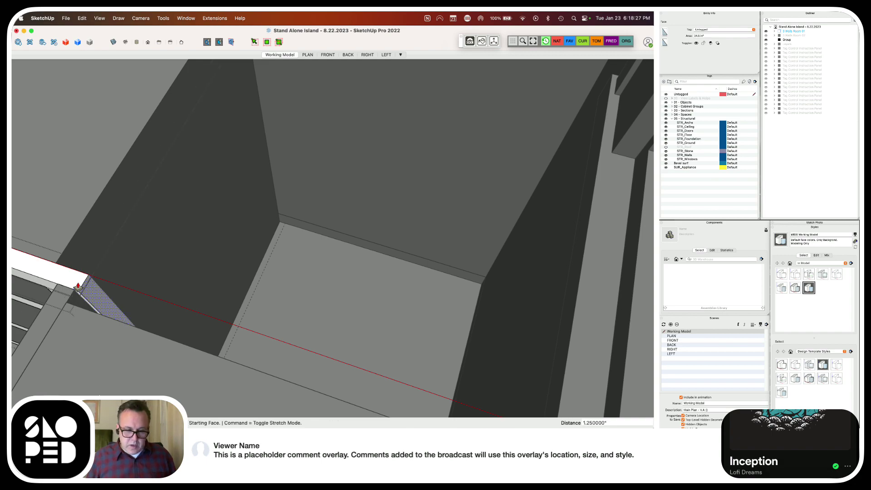
key(space)
click(144, 255)
Leave the face frame's editing context, check the corner, and select the whole footed three-drawer cabinet
scroll(196, 218, down, 3)
middle_drag(196, 218, 442, 165)
scroll(442, 165, down, 5)
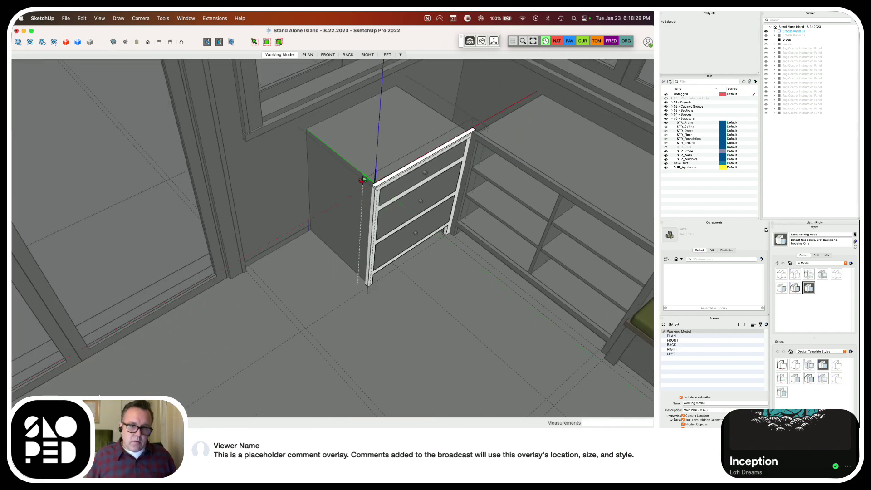
click(355, 224)
click(285, 255)
scroll(284, 255, down, 5)
mouse_move(372, 223)
middle_down()
mouse_move(290, 207)
mouse_move(284, 222)
mouse_move(312, 228)
middle_up()
scroll(252, 262, up, 5)
click(245, 260)
key(space)
scroll(305, 253, down, 10)
click(294, 182)
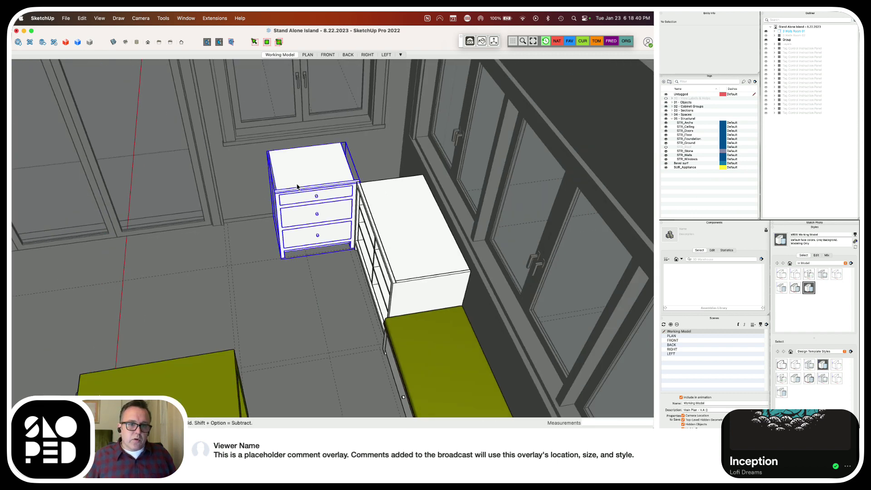
Narrow the footed three-drawer cabinet by stretching the side farthest from the shelf unit 10.25 inches inward
click(249, 45)
drag(297, 103, 244, 285)
scroll(291, 184, up, 3)
scroll(290, 184, up, 4)
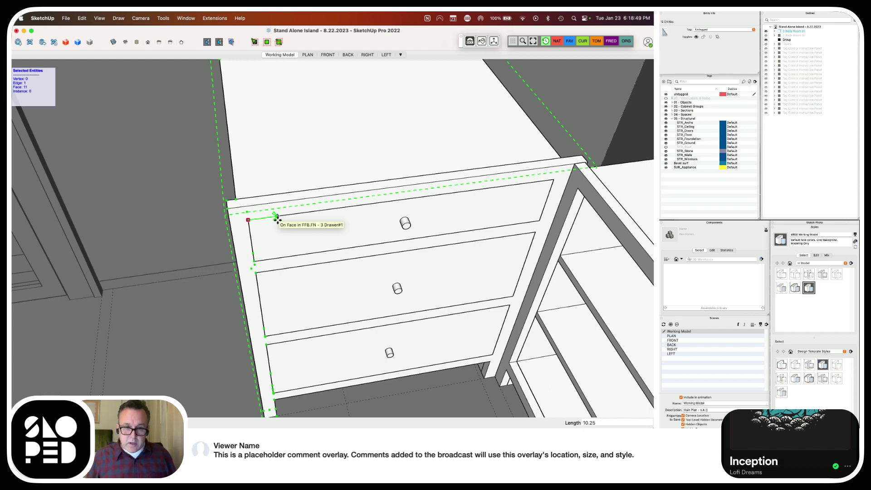
text(5)
key(Return)
key(space)
scroll(307, 181, down, 5)
scroll(361, 233, up, 5)
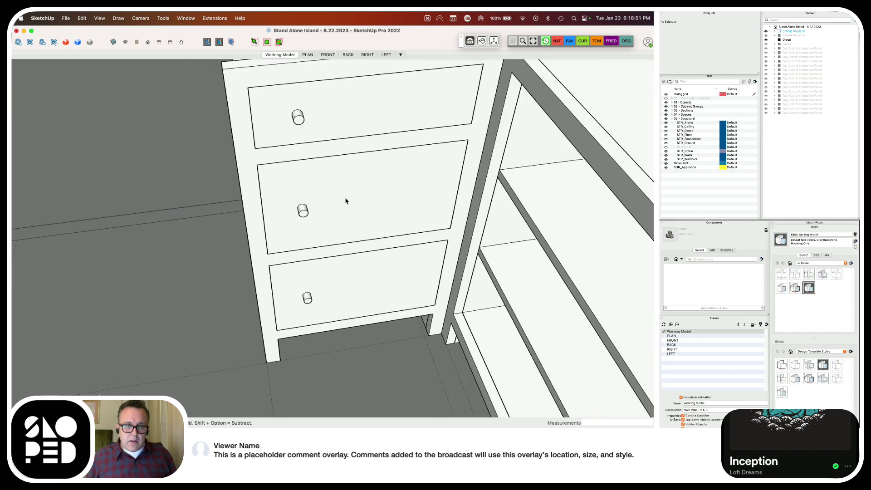
scroll(304, 180, down, 3)
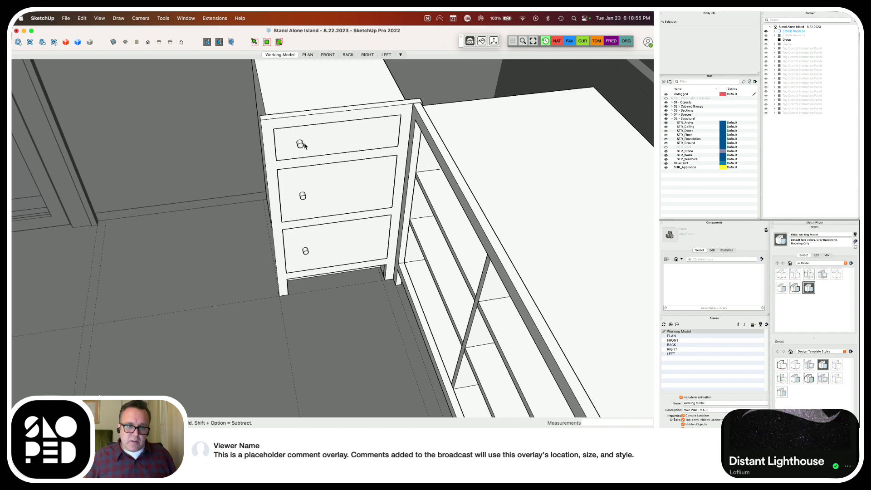
Inside the cabinet component, select all three drawer knobs and move them 5.125 inches toward the shelf unit to centre them
click(303, 156)
double_click(303, 156)
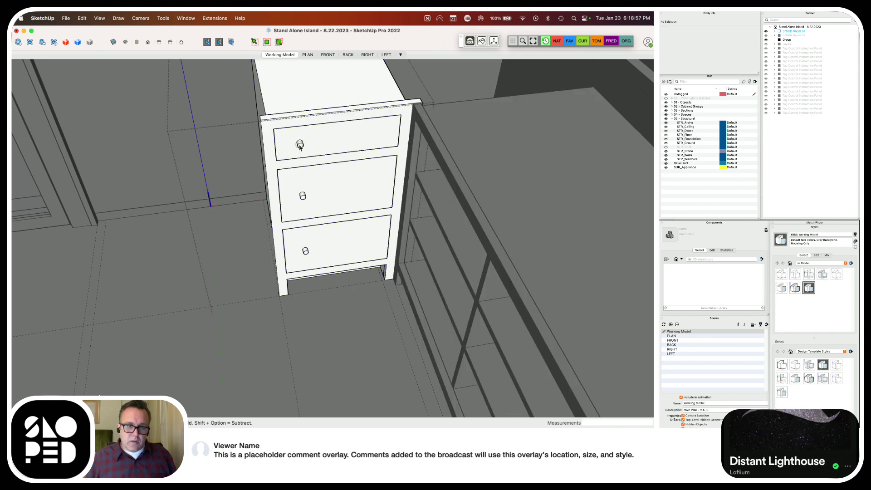
click(299, 144)
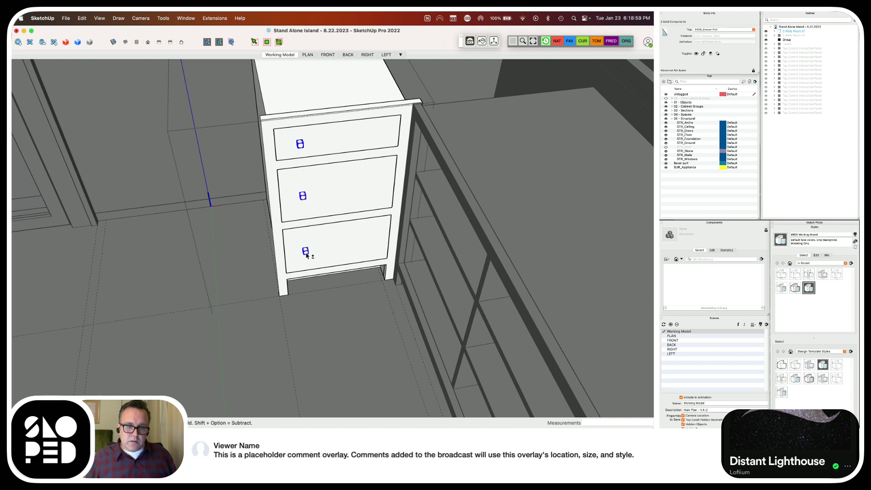
key(m)
click(298, 128)
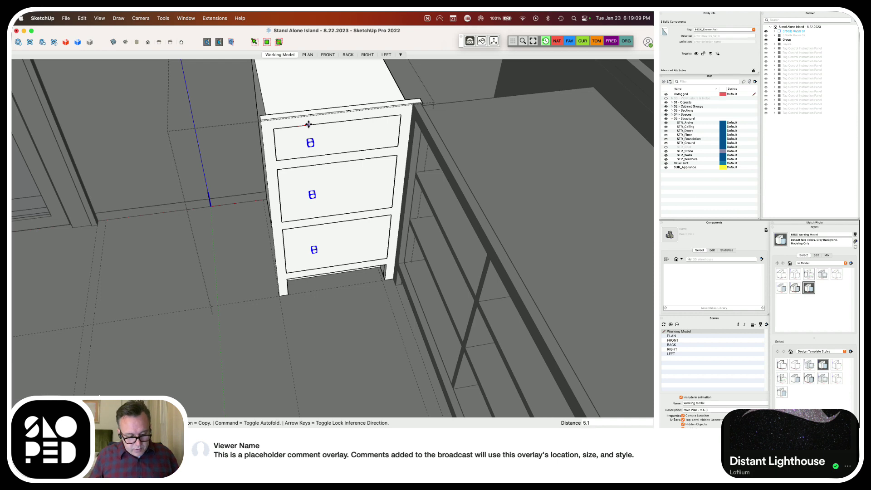
key(Return)
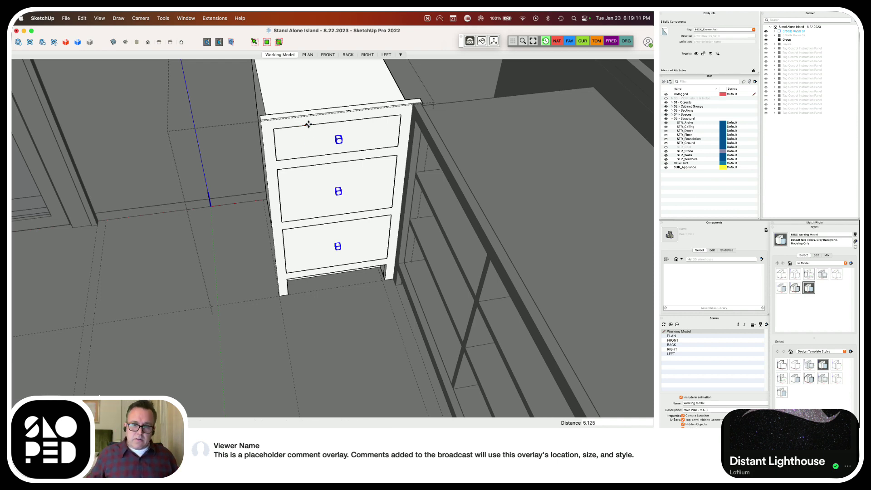
key(space)
click(363, 288)
click(367, 292)
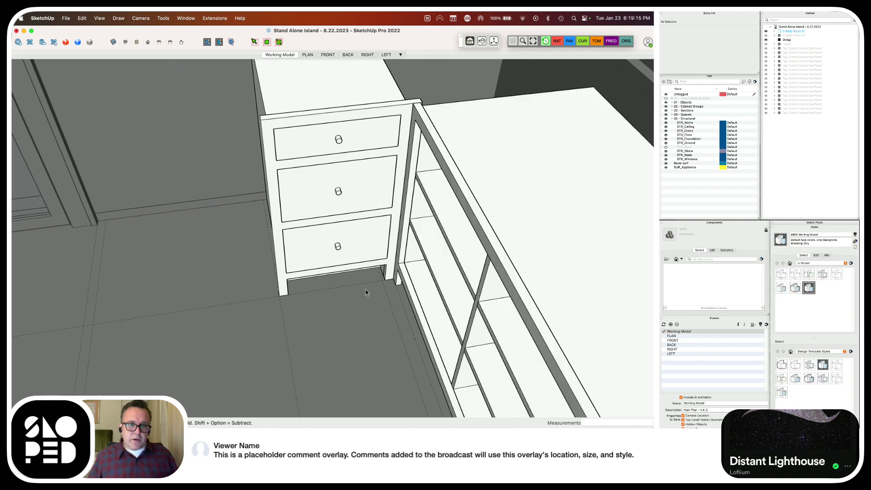
Open the cabinet component and move its box group 10.25 inches away from the shelf unit
double_click(347, 227)
key(m)
middle_drag(302, 213, 307, 255)
click(278, 313)
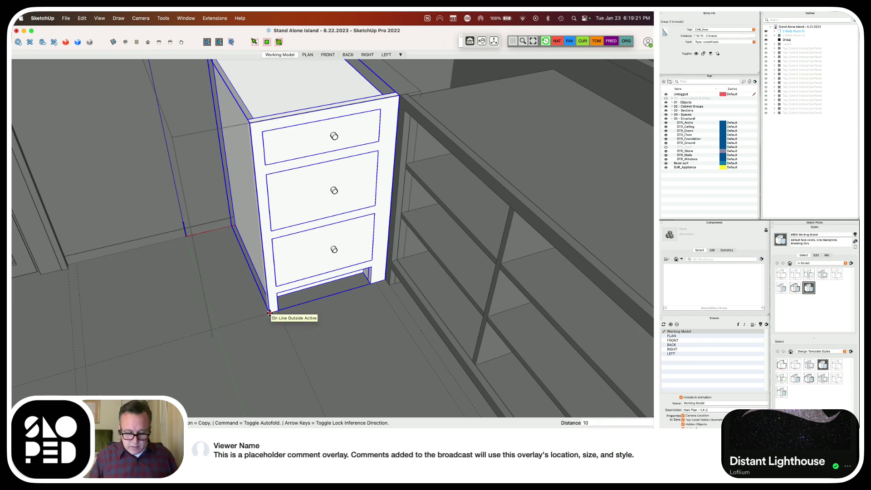
text(10.25)
key(Return)
key(space)
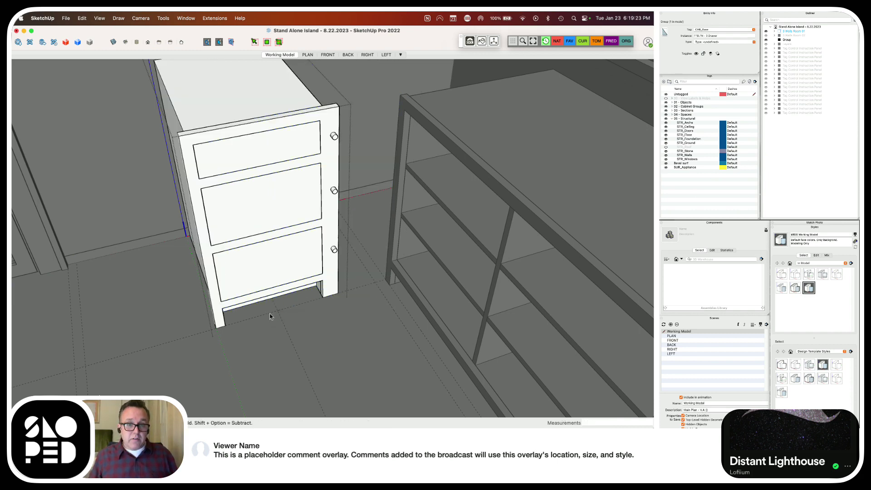
Move the three drawer knobs 10.25 inches to realign them with the shifted drawer fronts, and leave the component
click(271, 312)
key(Escape)
double_click(297, 244)
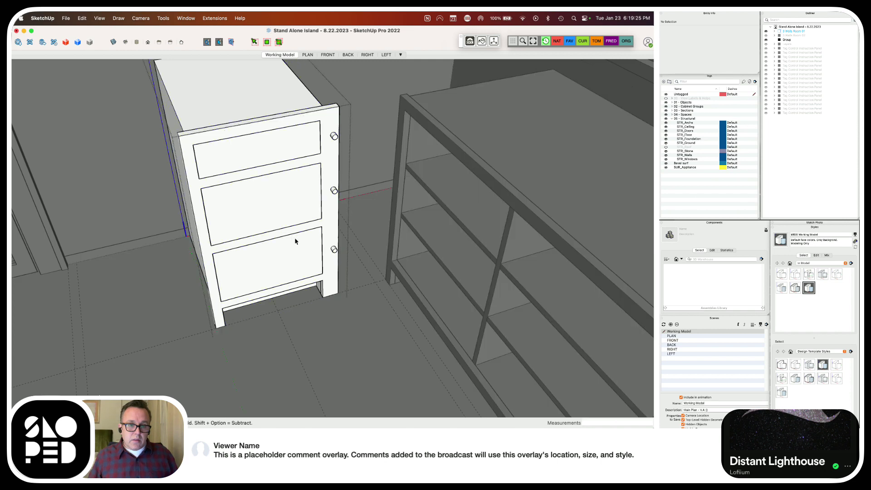
click(334, 136)
shift+click(333, 190)
key(m)
click(334, 251)
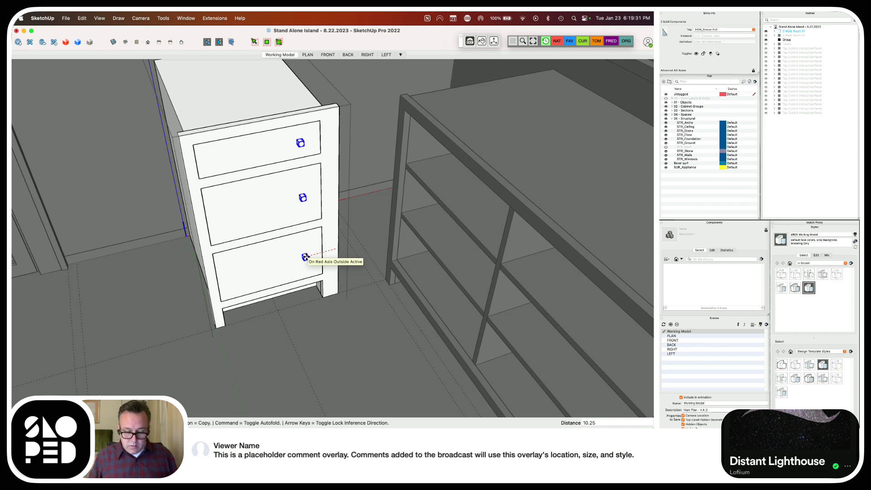
key(Return)
key(space)
key(Escape)
Move the whole three-drawer cabinet 10.25 inches back against the shelf unit's free end
click(282, 188)
key(m)
click(281, 189)
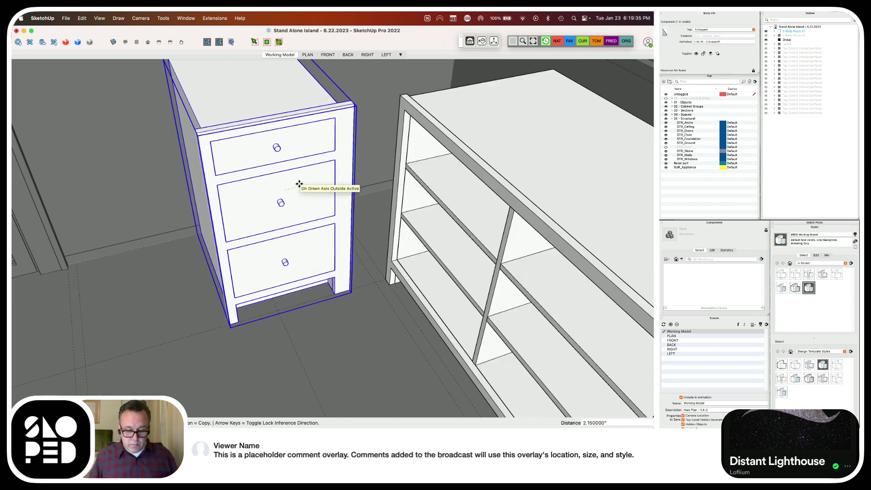
key(Return)
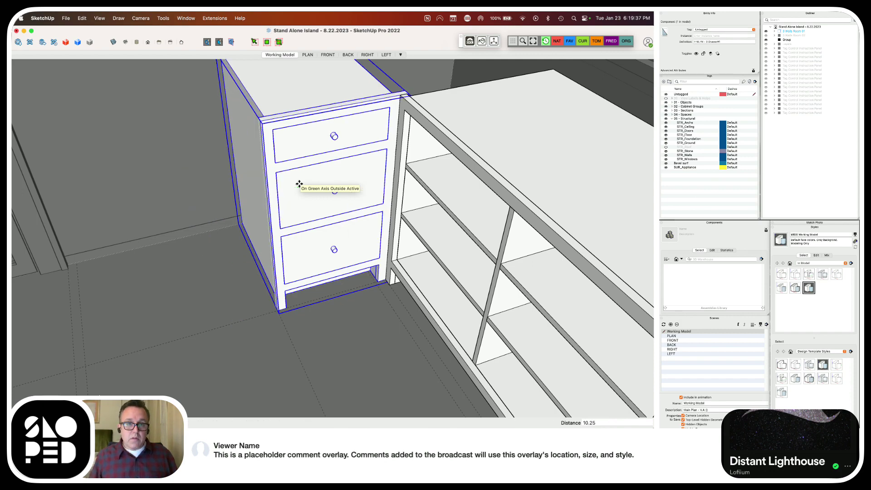
key(space)
key(Escape)
Switch to the Design Template modeling library model, find the footed base end panel, and copy it
scroll(367, 180, down, 5)
middle_drag(361, 204, 332, 267)
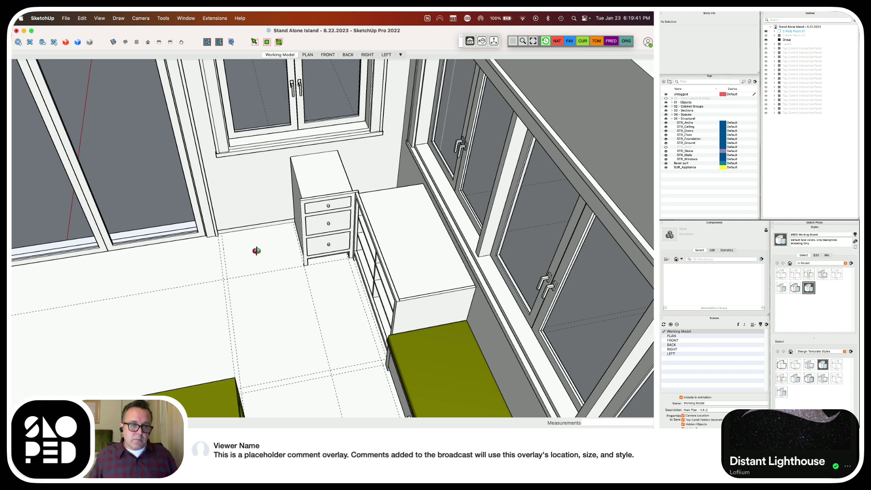
scroll(255, 246, up, 5)
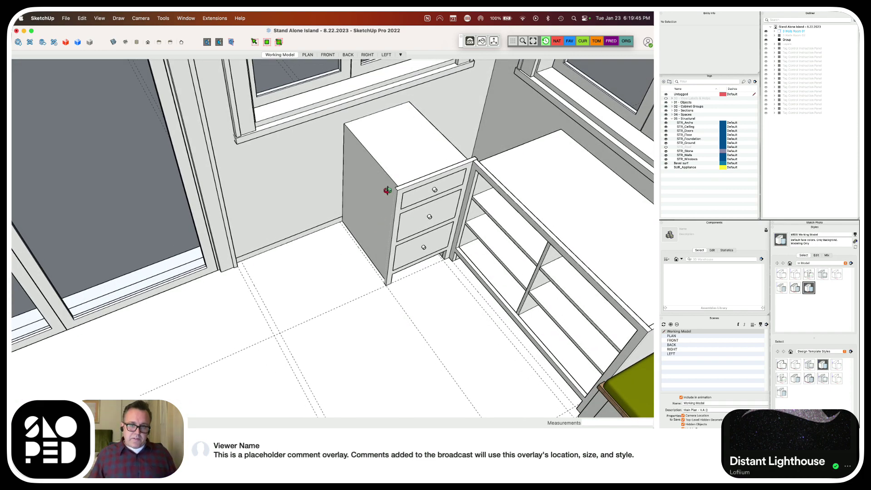
key(super+Tab)
key(super+Tab)
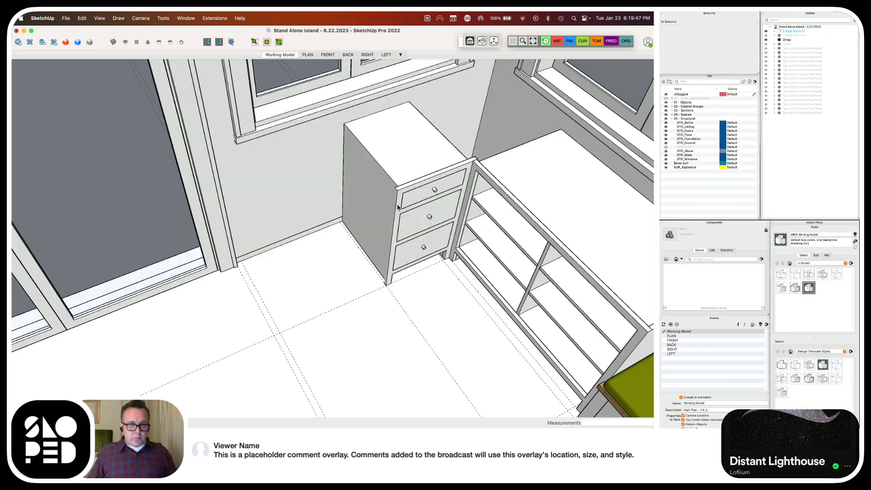
key(super+grave)
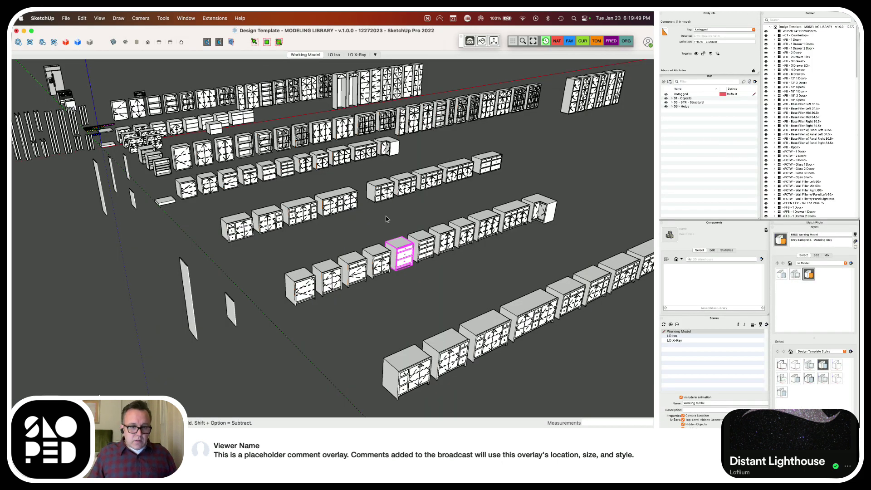
click(232, 309)
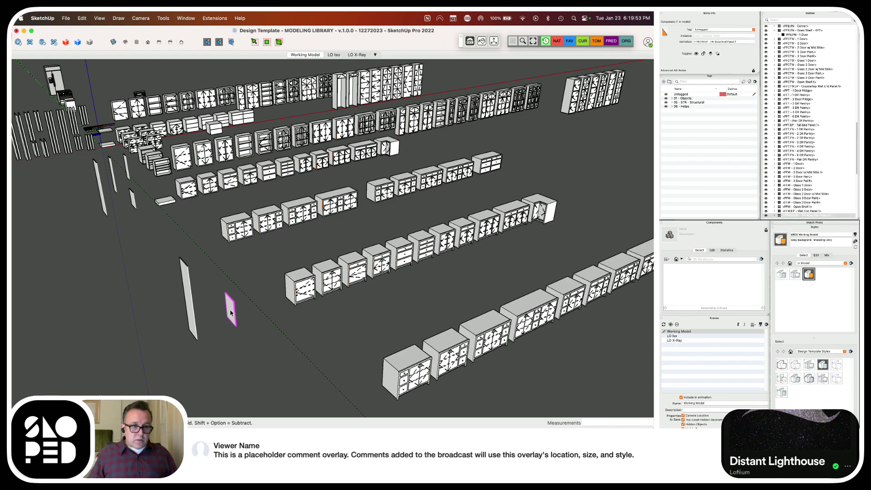
scroll(279, 282, down, 5)
scroll(171, 209, up, 10)
scroll(244, 230, up, 10)
scroll(244, 229, down, 10)
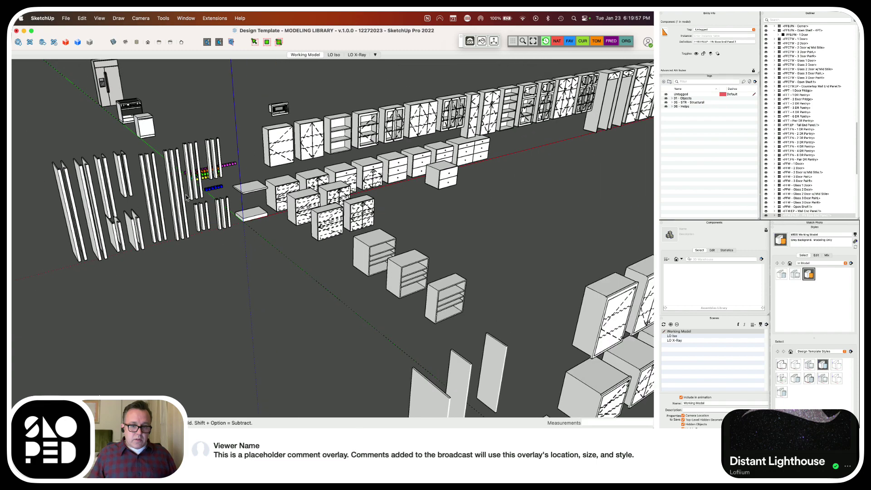
scroll(142, 201, down, 3)
scroll(357, 368, up, 6)
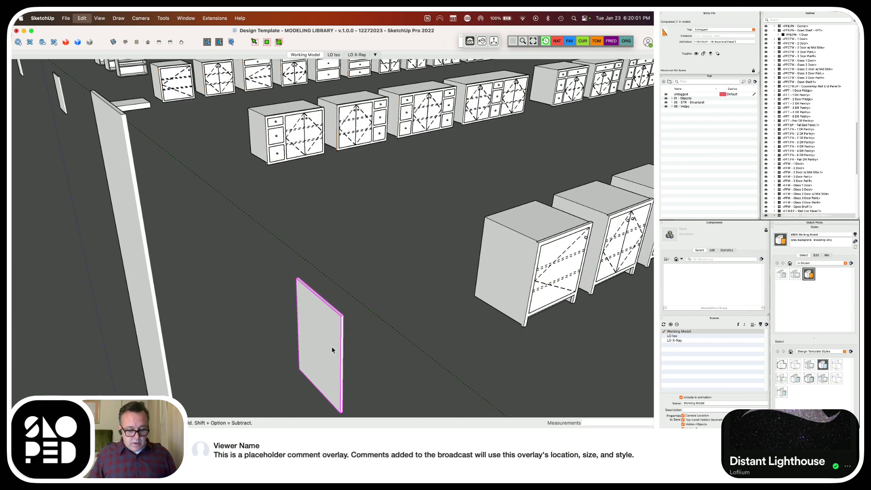
Return to the Stand Alone Island model and paste the end panel at the cabinet's lower front corner, inside the cabinetry group
key(super+Tab)
key(super+Tab)
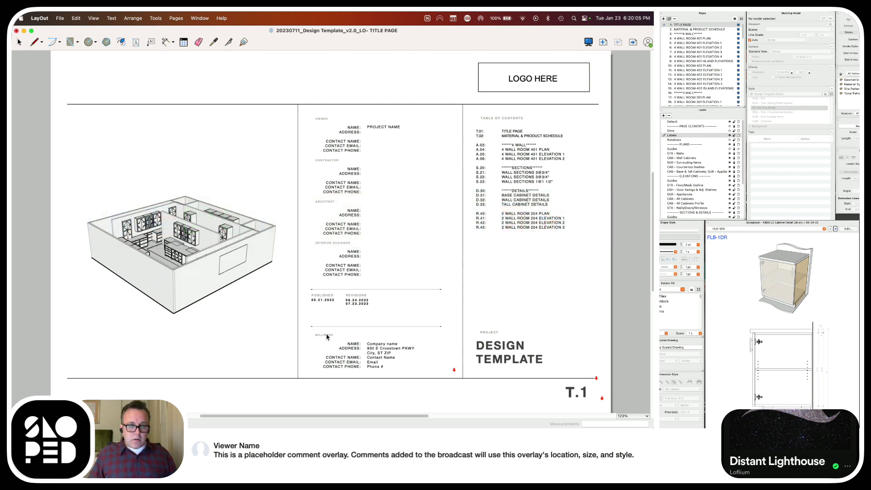
key(super+Tab)
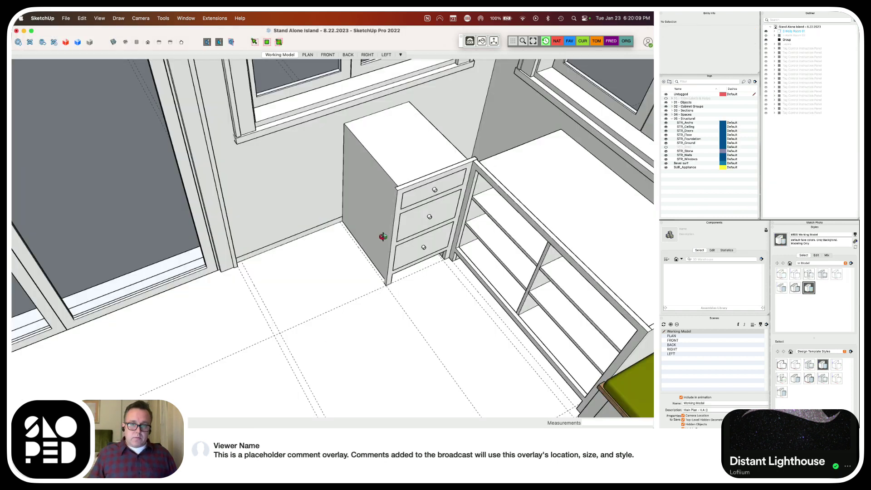
double_click(388, 223)
click(388, 223)
double_click(388, 224)
key(Escape)
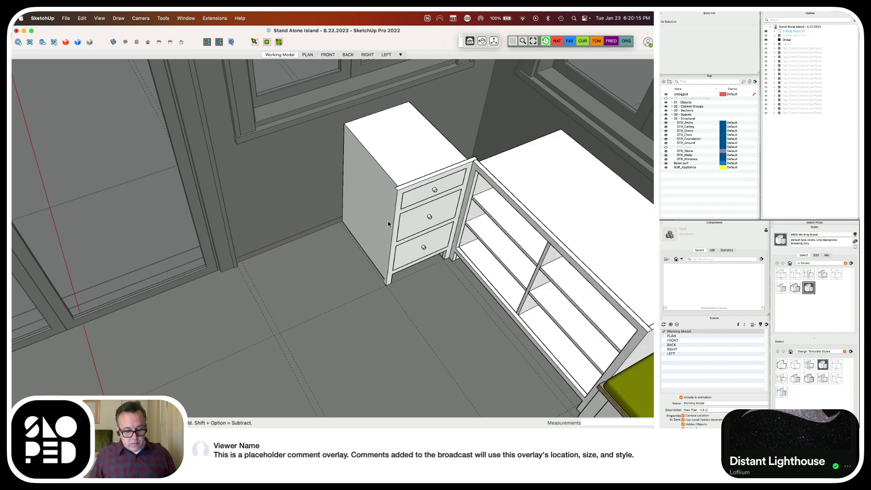
key(super+v)
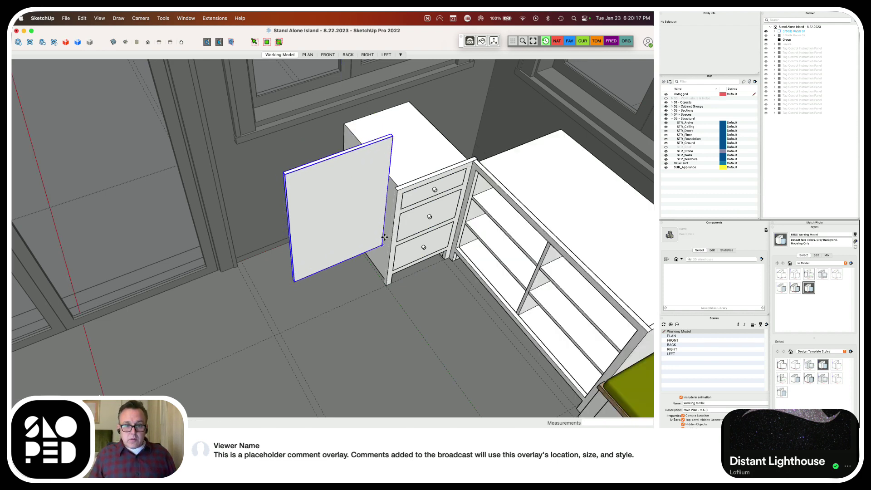
drag(385, 281, 385, 283)
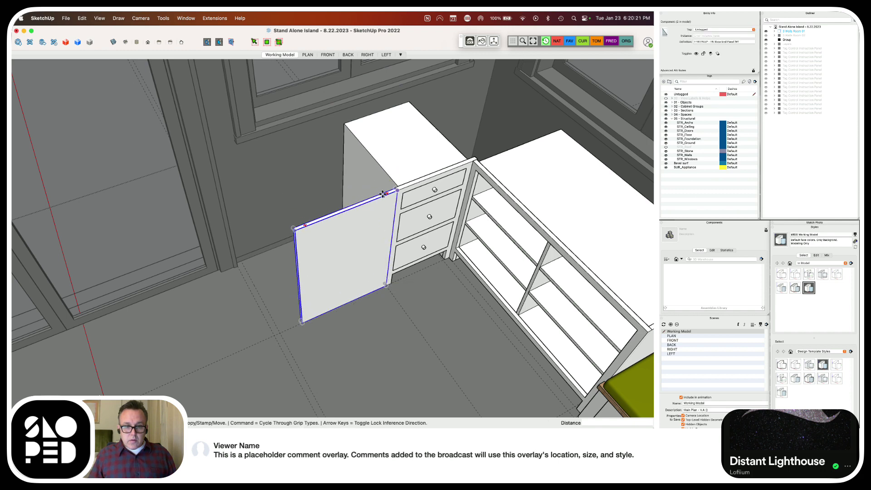
Rotate the end panel about its centre until it runs parallel to the cabinet's exposed side
mouse_move(388, 193)
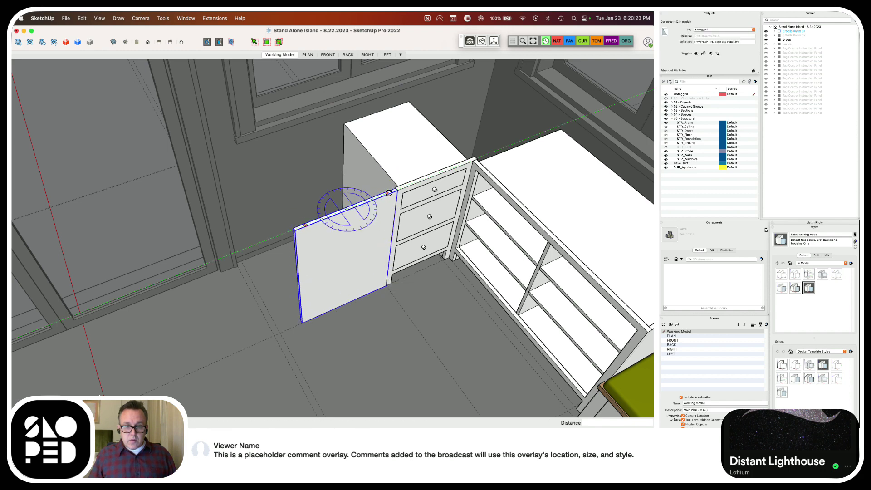
key(space)
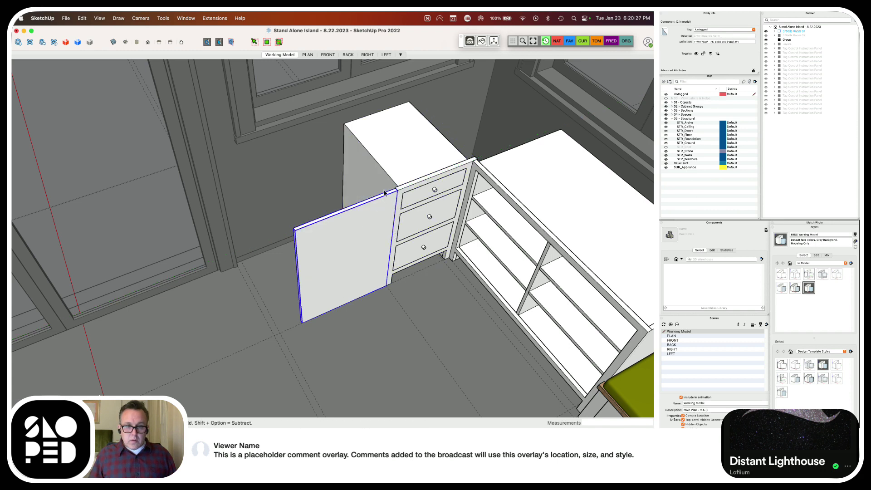
key(m)
click(384, 194)
click(363, 232)
key(space)
key(Escape)
Make the rotated end panel a unique component and rename its definition so the name ends in Filler
click(365, 255)
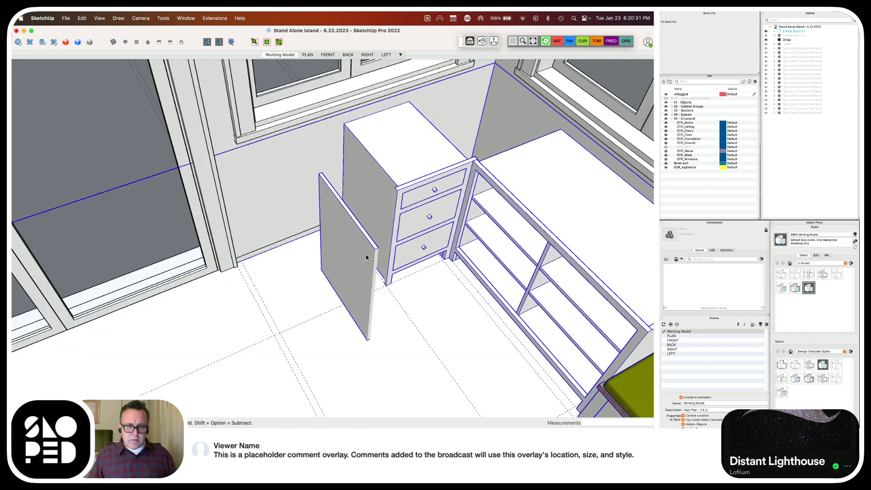
double_click(366, 257)
right_click(366, 257)
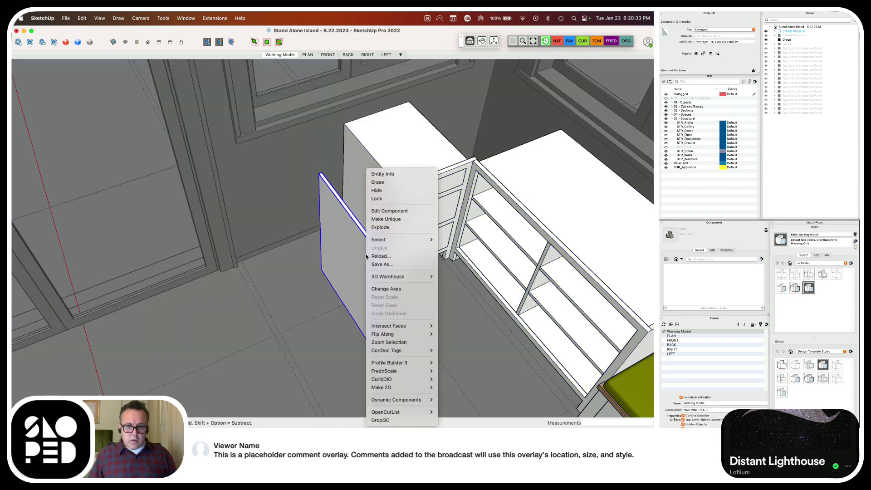
click(424, 217)
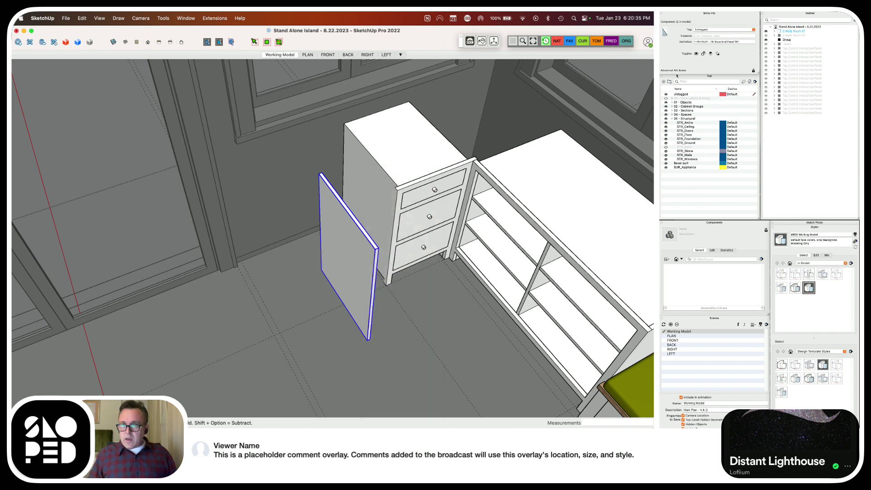
click(740, 42)
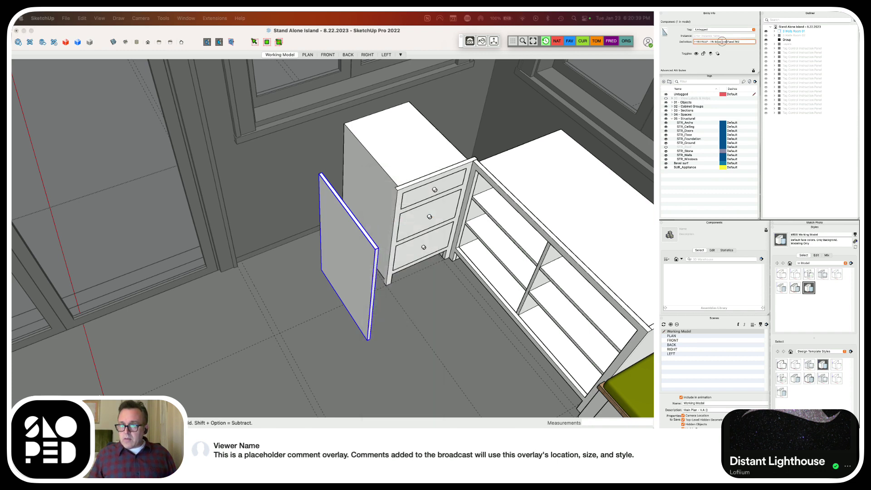
drag(722, 42, 741, 43)
text(F)
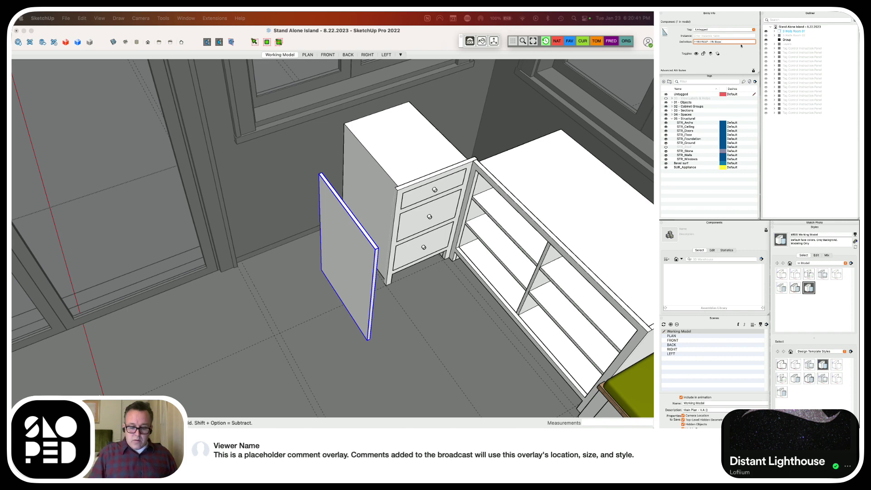
text(il)
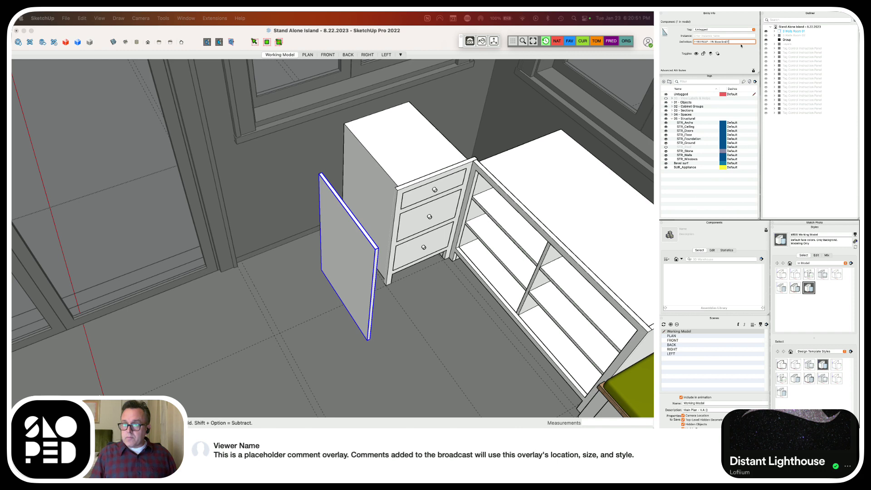
text(r)
key(Return)
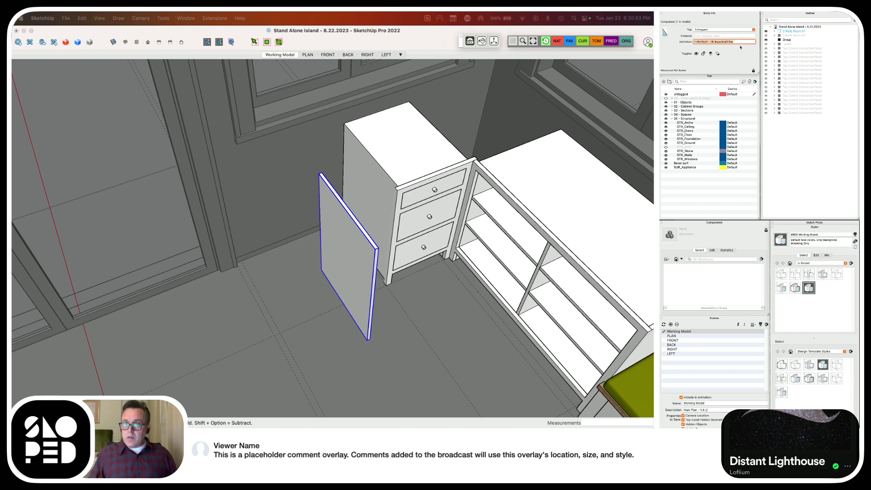
Open the end panel component for editing and Push/Pull its narrow end face inward to cut the panel down to a slim strip
click(410, 307)
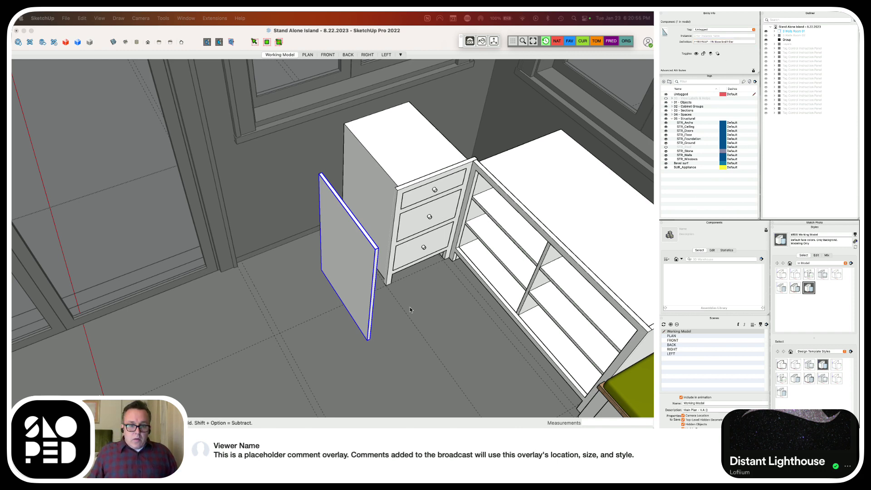
middle_drag(348, 232, 536, 245)
middle_drag(519, 184, 606, 140)
double_click(521, 138)
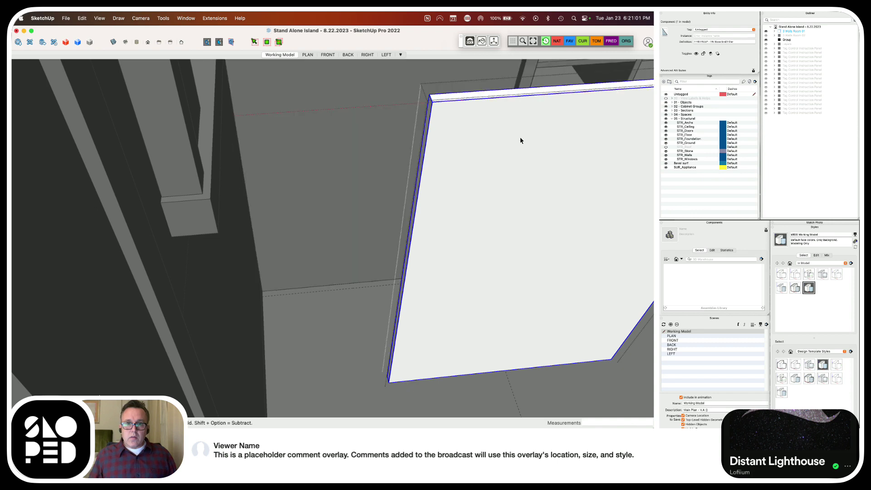
triple_click(464, 140)
key(p)
click(432, 123)
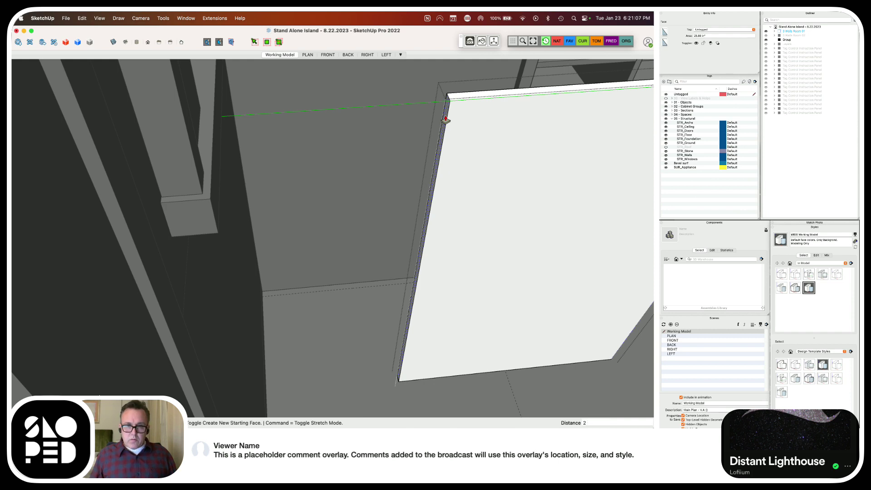
key(Return)
Measure the slim strip, Push/Pull its long edge face to adjust the filler's width, and leave the component
scroll(624, 307, down, 5)
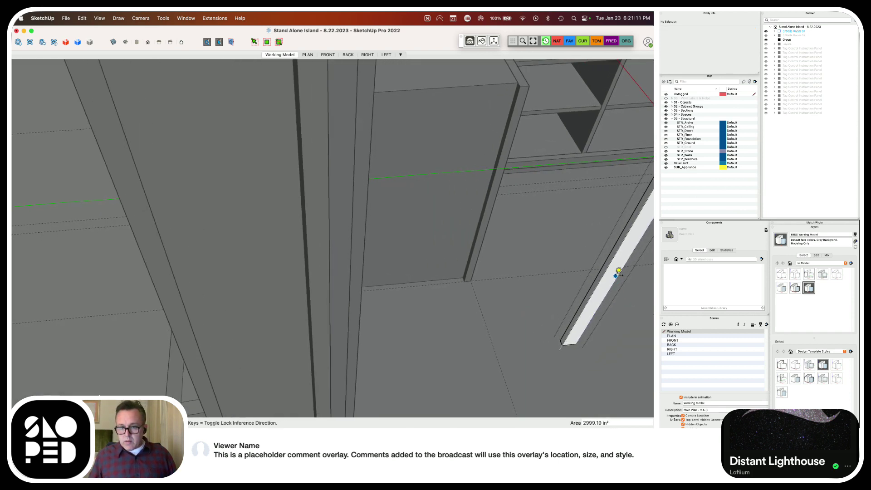
scroll(477, 278, down, 3)
scroll(569, 258, up, 5)
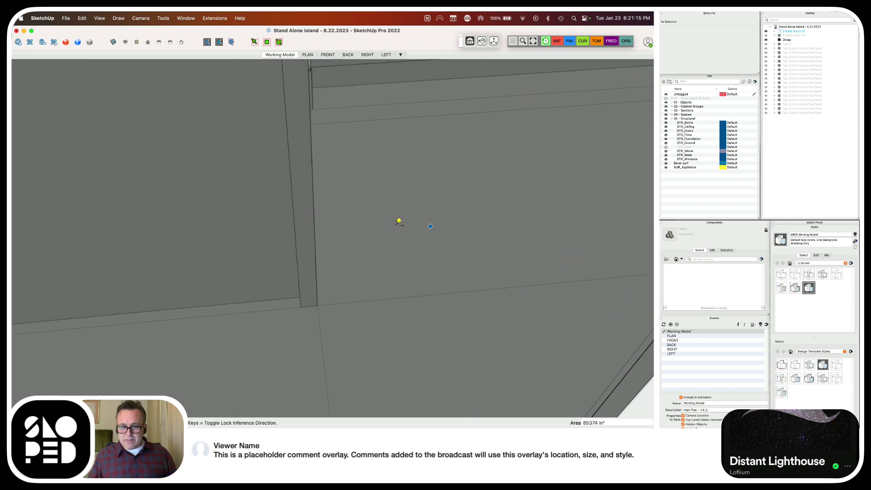
scroll(336, 210, down, 4)
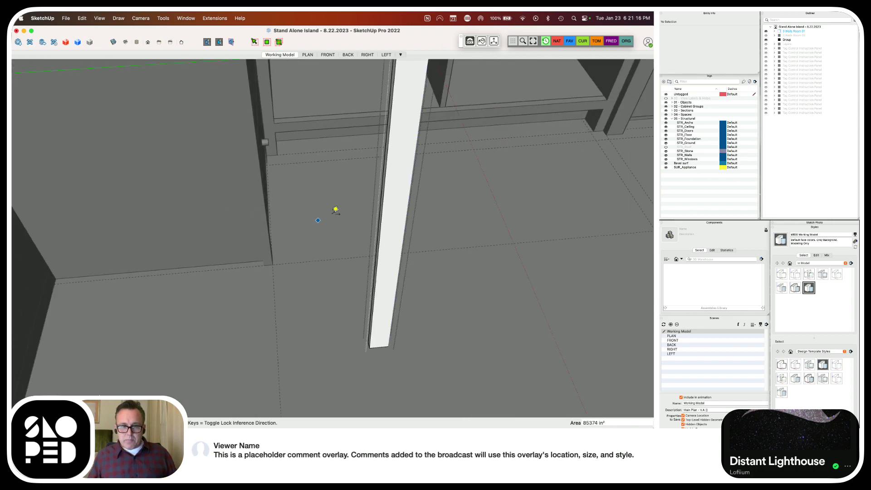
click(388, 143)
key(space)
middle_drag(488, 153, 384, 140)
key(p)
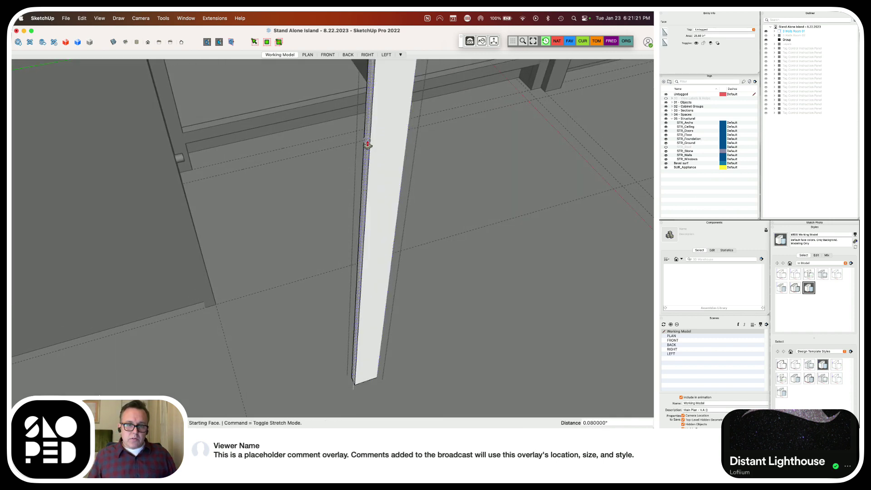
key(Return)
scroll(362, 163, down, 5)
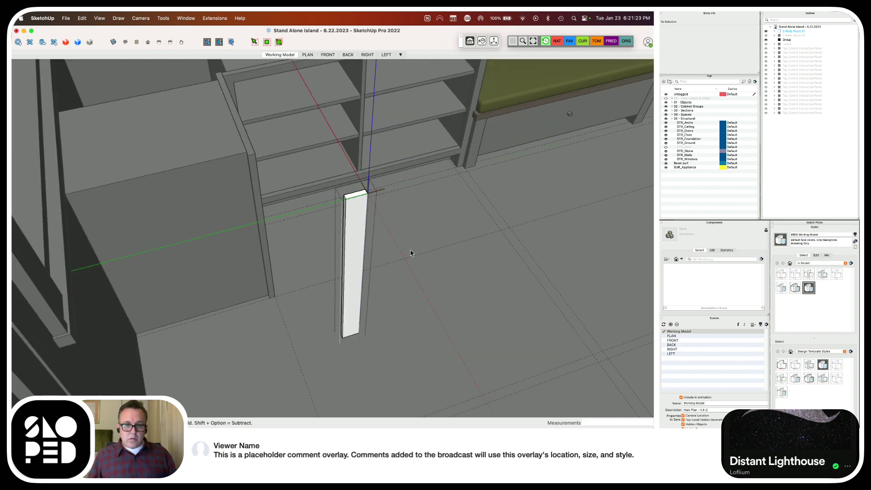
middle_drag(411, 234, 213, 247)
key(space)
click(277, 260)
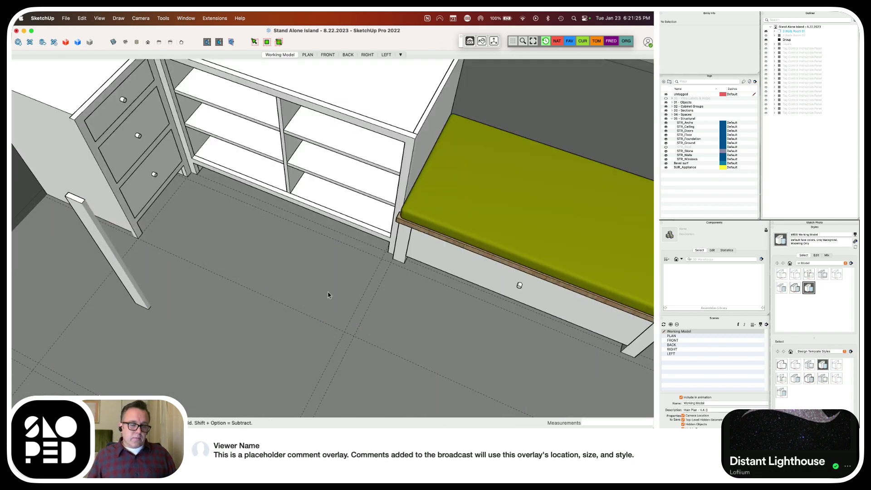
Move the filler strip by its corner onto the front corner of the three-drawer cabinet's exposed side and leave the cabinetry group
scroll(328, 294, down, 5)
scroll(120, 236, up, 8)
click(380, 260)
click(312, 142)
key(m)
click(381, 253)
key(space)
click(361, 271)
key(m)
click(381, 255)
click(305, 97)
key(space)
scroll(298, 259, down, 5)
middle_drag(361, 251, 279, 190)
click(308, 233)
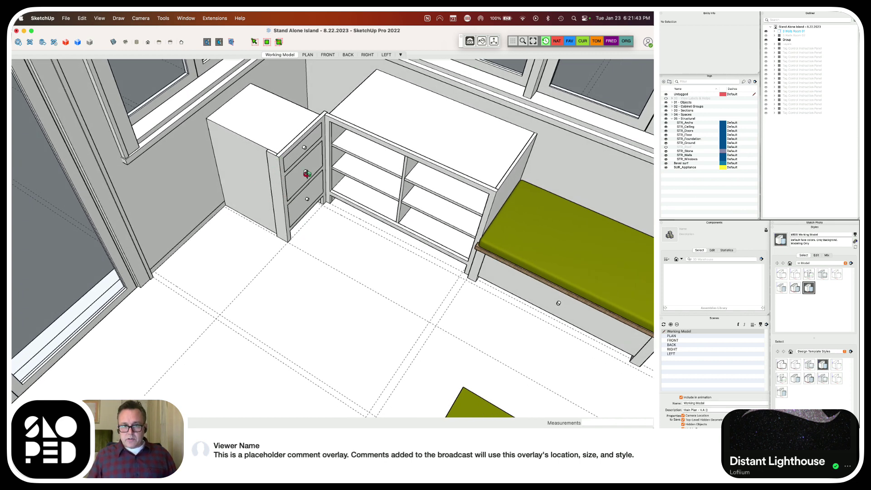
Examine the whole room layout and the open floor between the corner drawer cabinet and the glass doors
scroll(276, 164, down, 8)
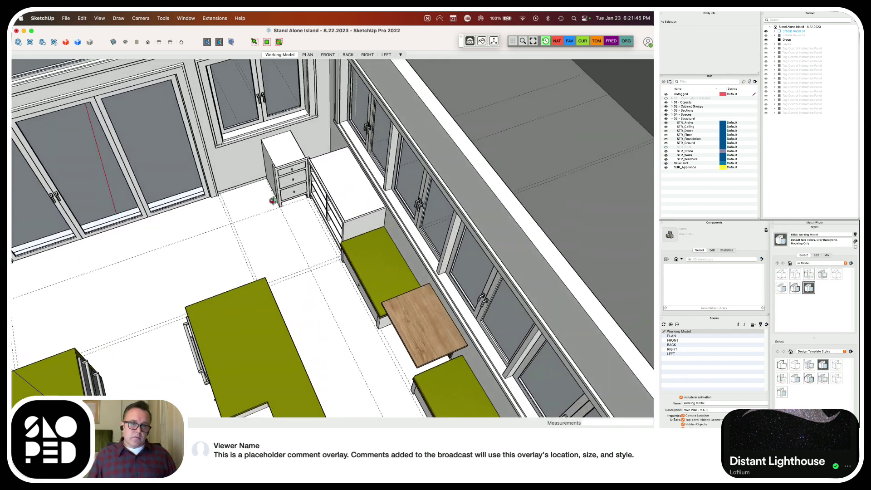
scroll(279, 205, down, 8)
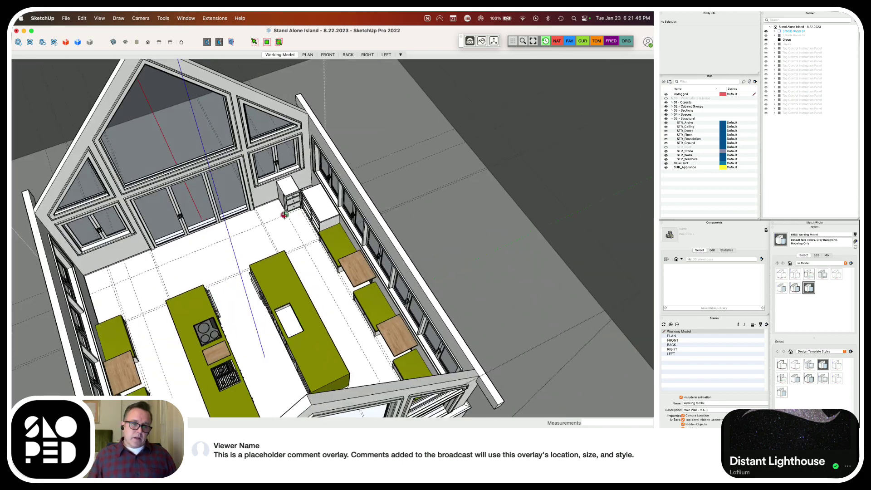
middle_drag(288, 210, 120, 231)
scroll(121, 231, up, 10)
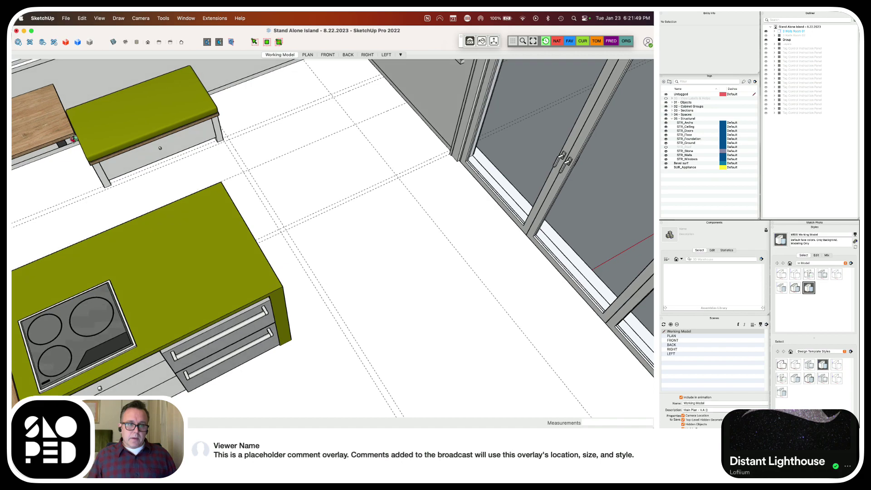
middle_drag(74, 139, 565, 187)
scroll(315, 191, down, 3)
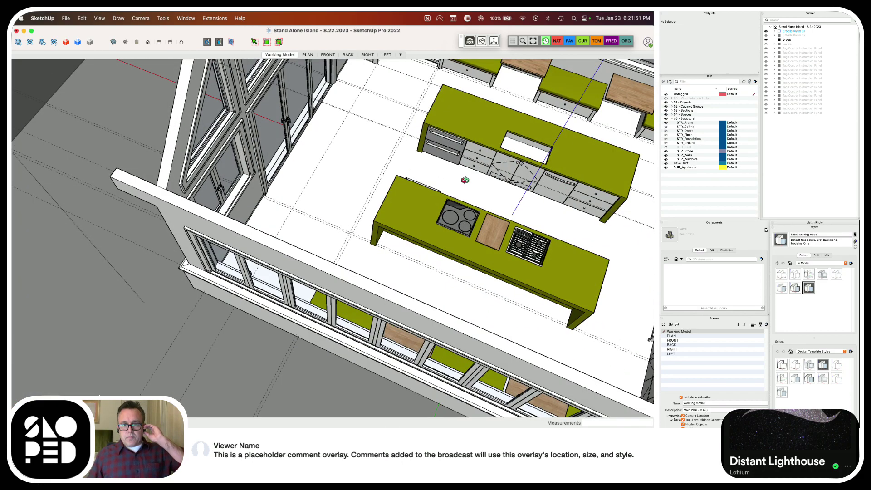
scroll(442, 184, down, 6)
scroll(431, 83, up, 5)
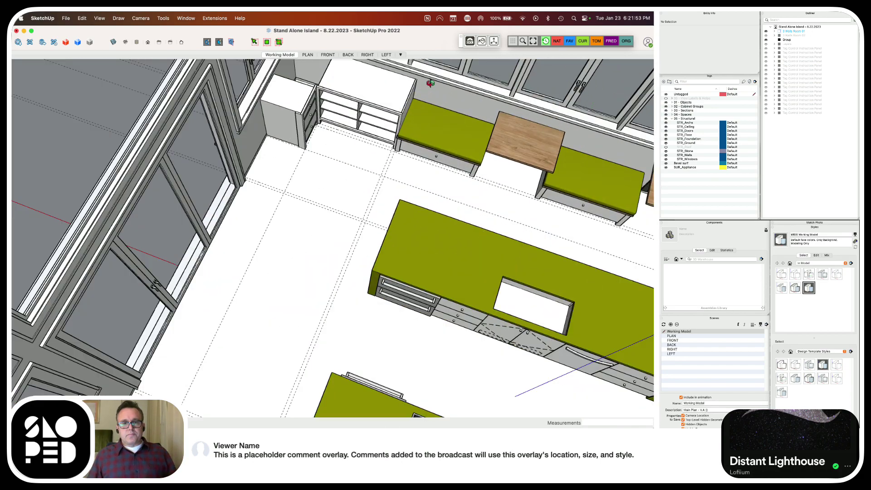
scroll(316, 142, down, 6)
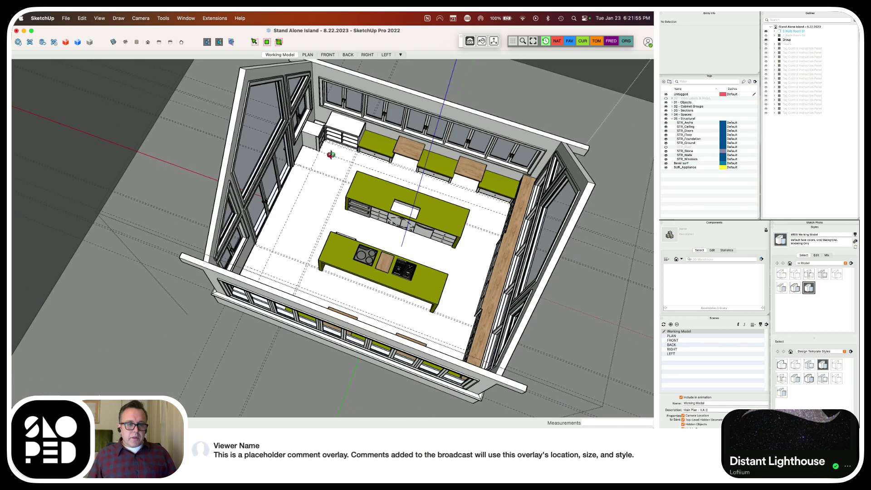
middle_drag(331, 154, 368, 139)
scroll(369, 132, up, 5)
scroll(287, 170, up, 5)
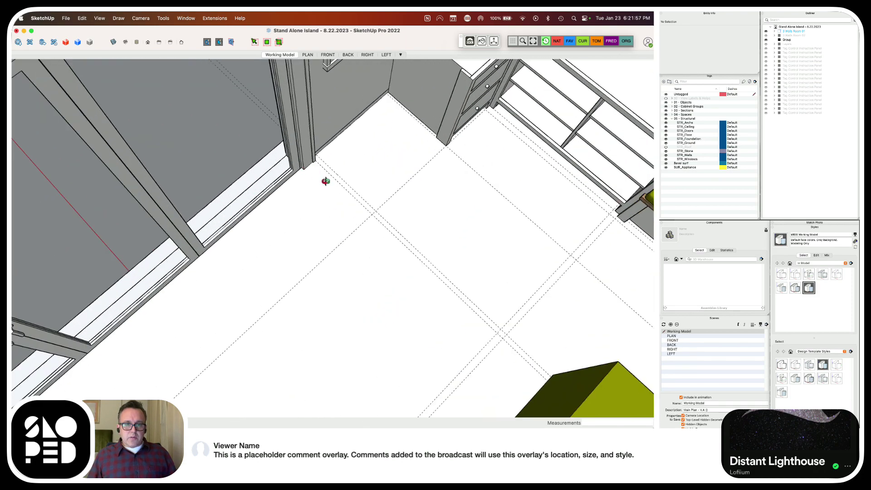
middle_drag(326, 181, 351, 160)
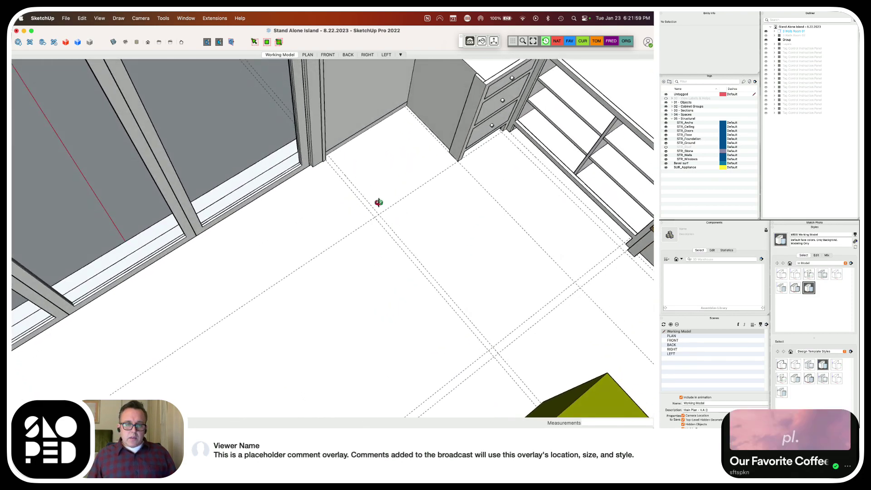
Switch to the Design Template modeling library model and inspect the filler components near the origin
key(super+Tab)
key(super+Tab)
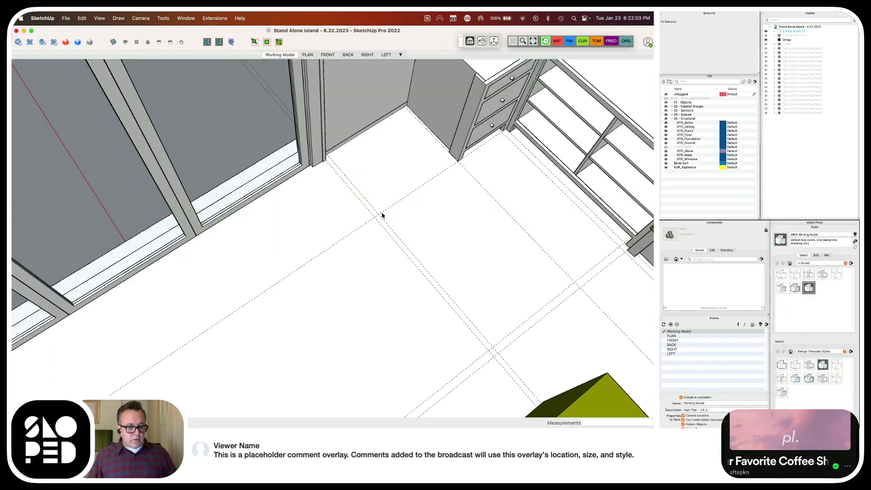
key(super+grave)
scroll(348, 189, down, 5)
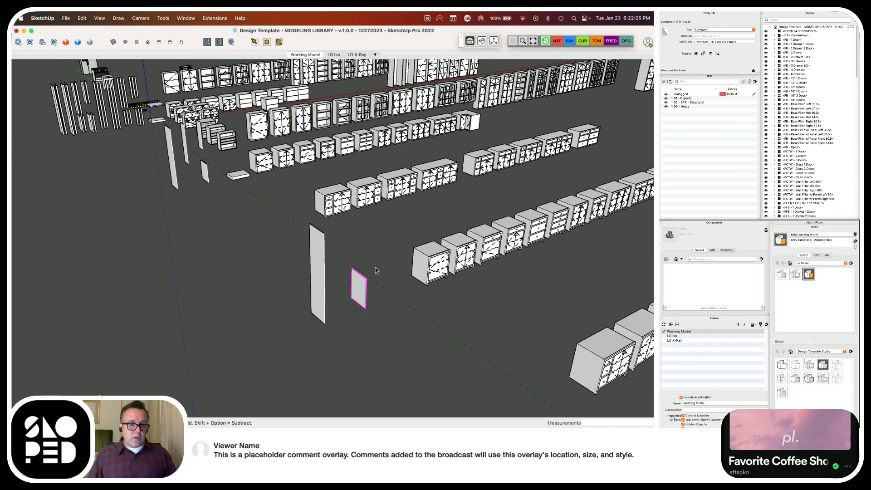
click(127, 155)
scroll(136, 154, up, 8)
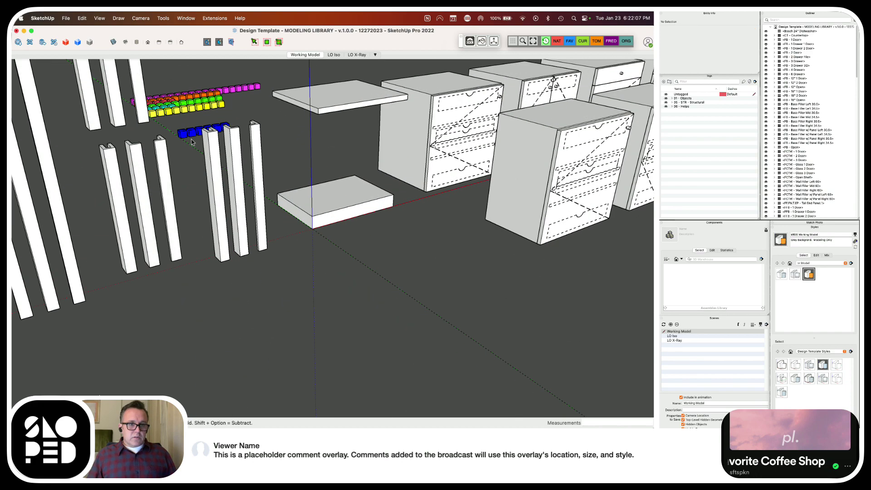
click(197, 137)
scroll(300, 278, down, 6)
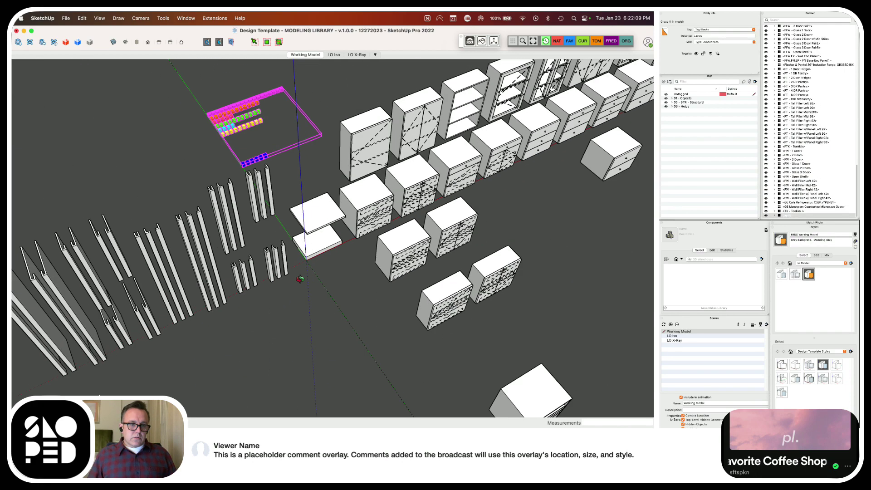
scroll(262, 260, up, 4)
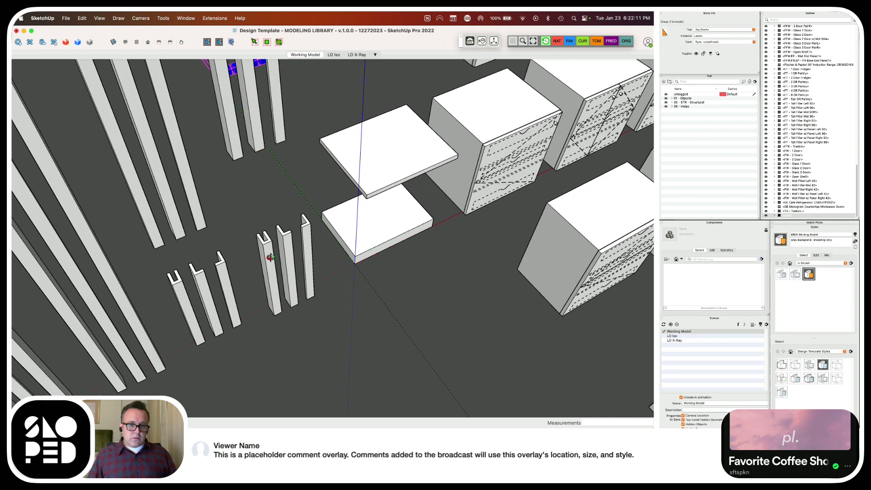
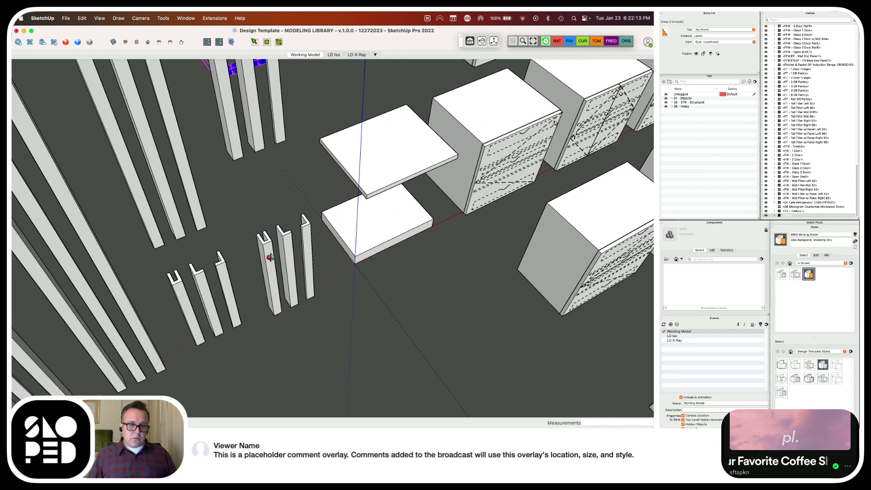
Copy the left base filler from the modeling library and place it on the Stand Alone Island model's floor guides near the glass doors
click(307, 235)
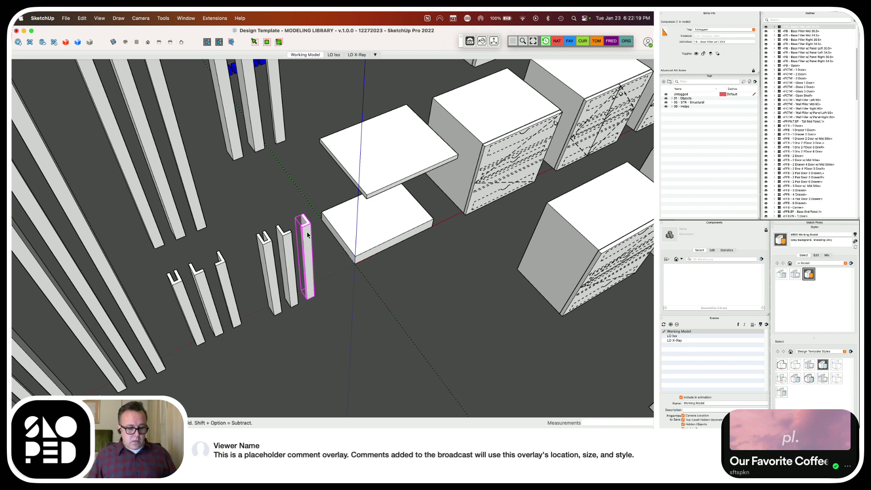
key(super+grave)
scroll(231, 163, down, 1)
scroll(333, 171, down, 4)
scroll(323, 174, up, 4)
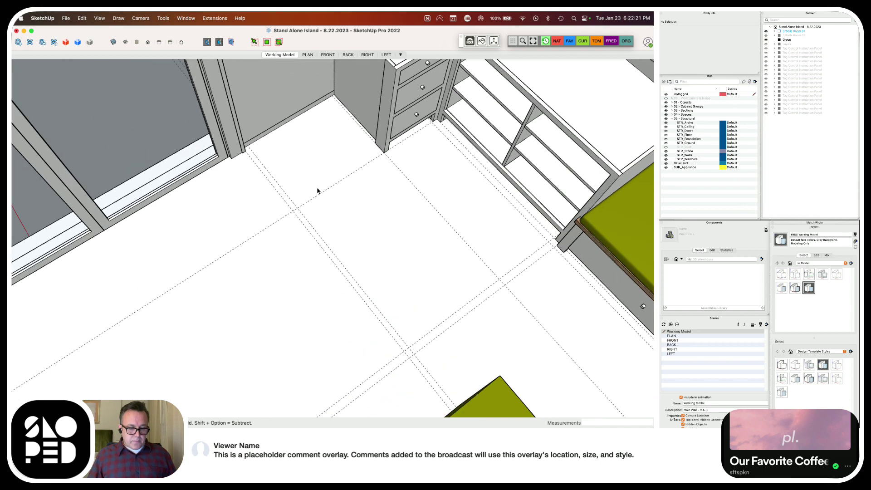
key(super+v)
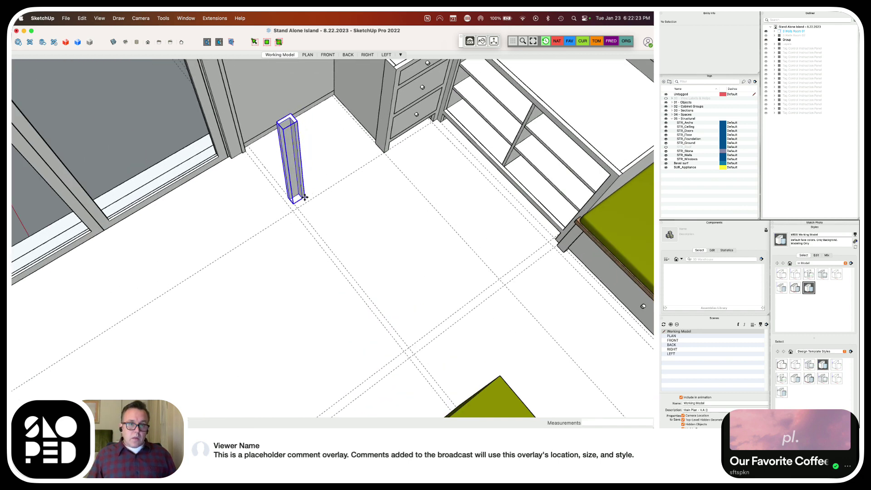
click(303, 205)
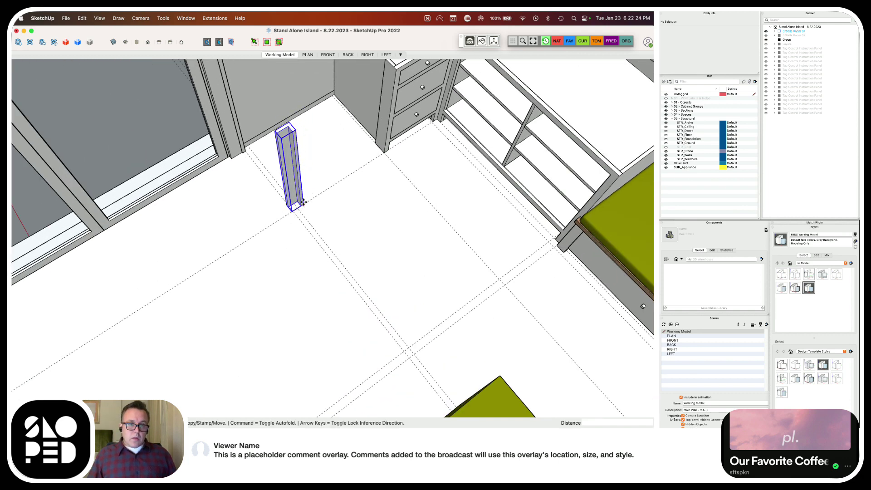
Rotate the filler 180° and move it 1" along the floor guide so its bottom corner meets the guide crossing
click(291, 126)
click(296, 148)
scroll(290, 203, up, 2)
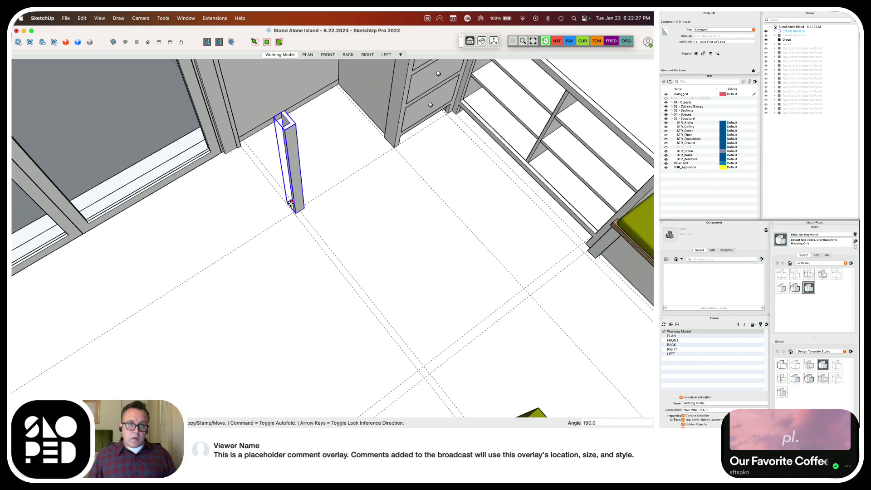
scroll(290, 204, up, 3)
click(293, 210)
click(293, 210)
middle_drag(308, 244, 277, 204)
scroll(312, 214, up, 3)
key(m)
click(317, 212)
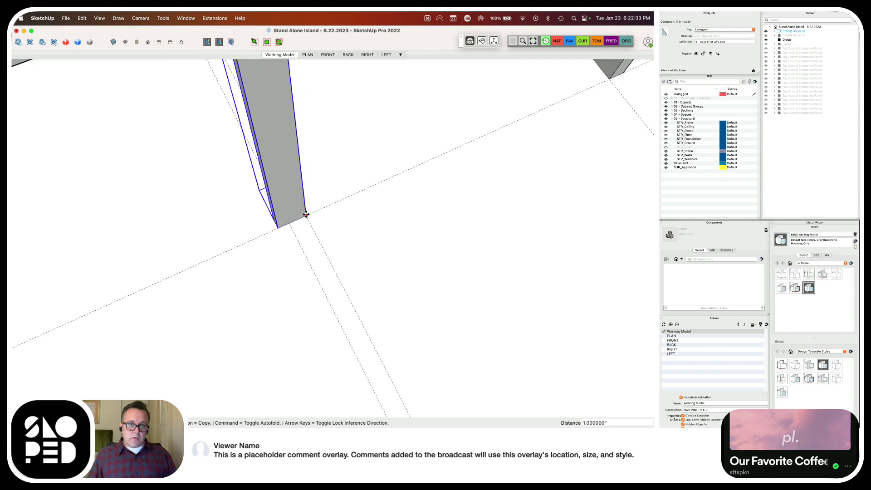
key(space)
Open the filler component and Push/Pull its side faces to narrow the strip to the neighbouring floor guide
mouse_move(301, 210)
middle_down()
mouse_move(356, 183)
mouse_move(292, 208)
middle_up()
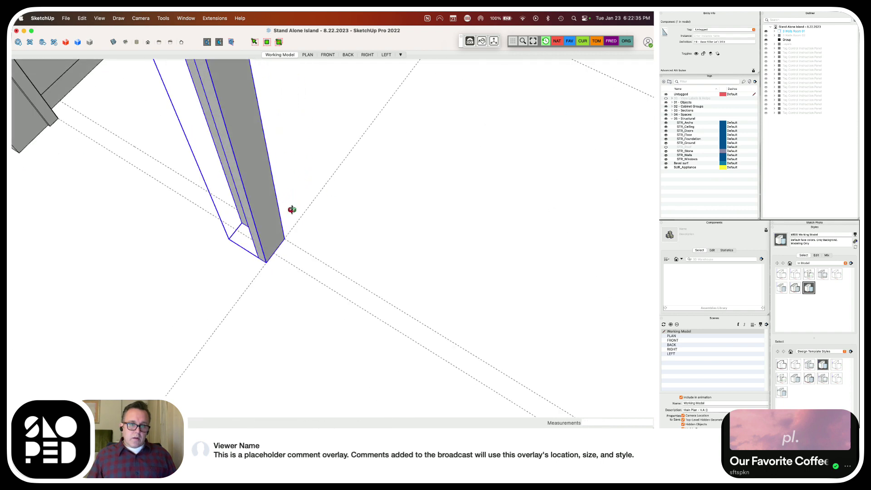
triple_click(267, 223)
key(p)
click(260, 248)
key(space)
triple_click(260, 245)
key(p)
click(262, 254)
click(281, 262)
key(space)
key(Escape)
key(Escape)
Reopen the filler's solid group and hide the stray vertical edge on its face
double_click(267, 236)
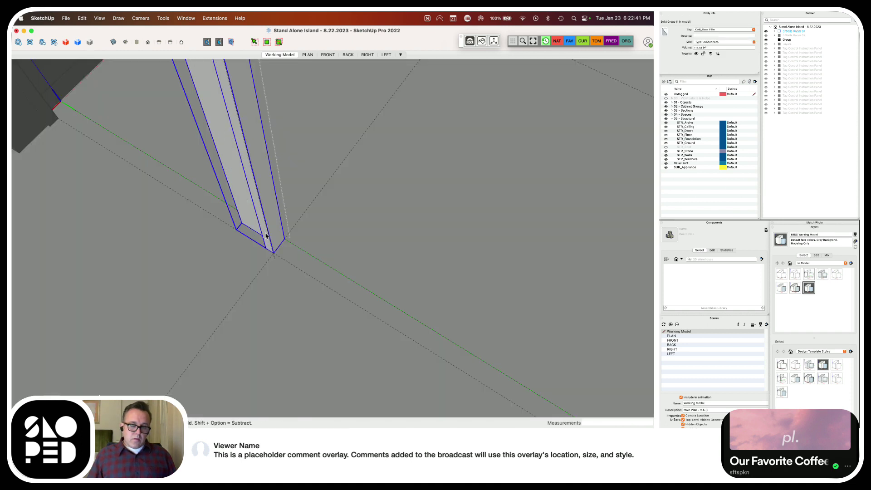
click(262, 230)
right_click(261, 230)
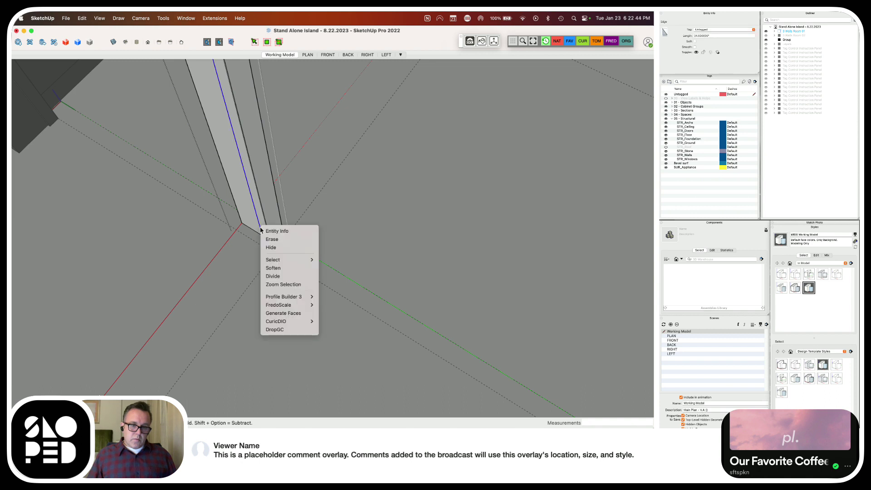
click(279, 247)
Compare the filler's top face with the drawer cabinet's top front corner using Push/Pull, and leave the filler component
scroll(291, 342, down, 5)
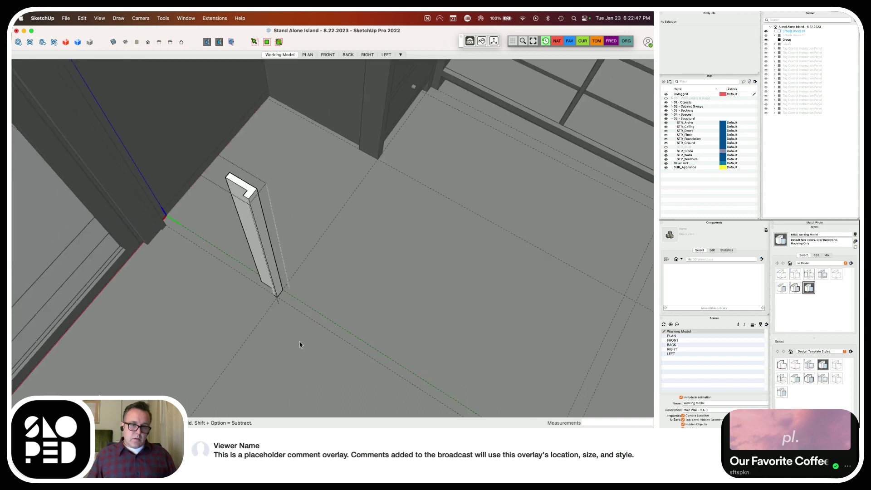
scroll(309, 322, down, 3)
middle_drag(309, 322, 300, 267)
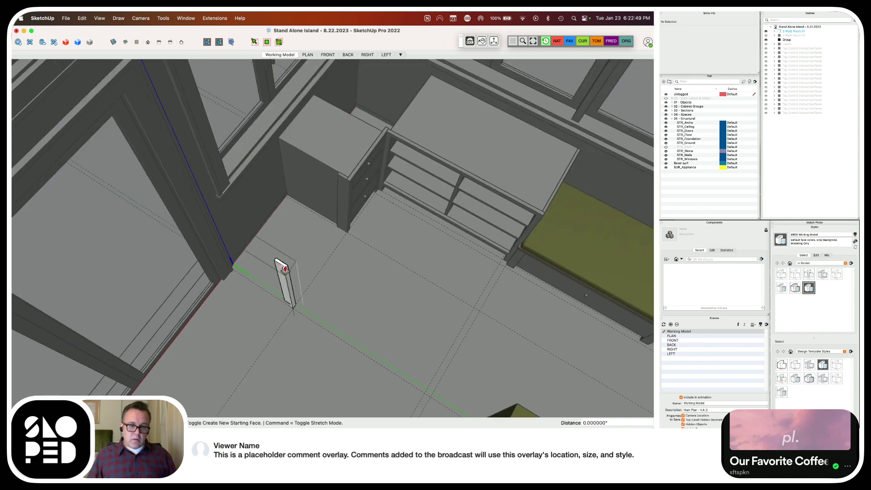
key(p)
click(284, 266)
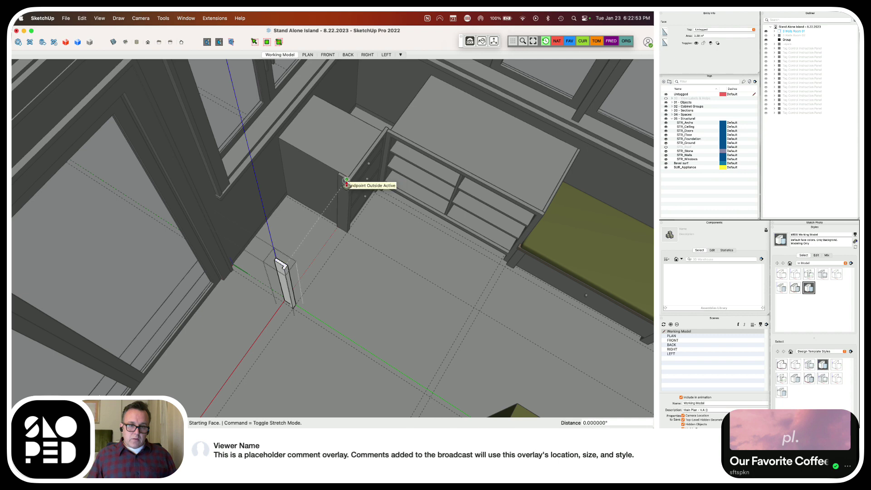
key(space)
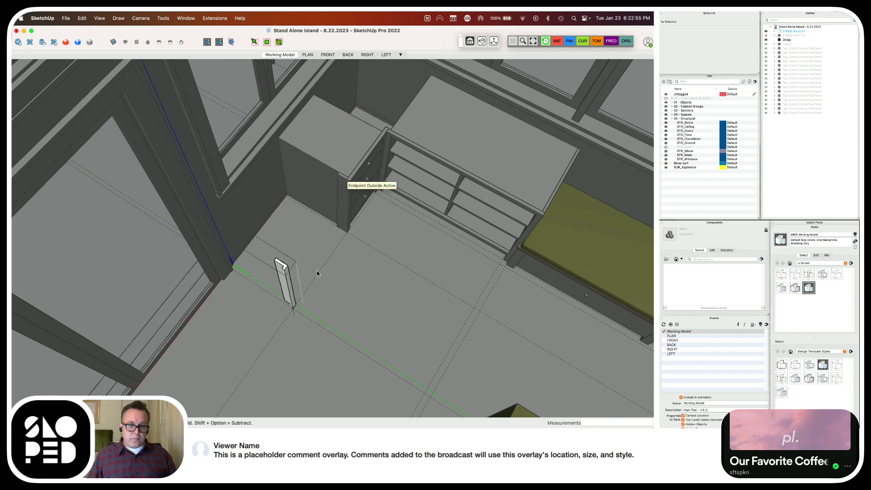
click(317, 274)
click(286, 277)
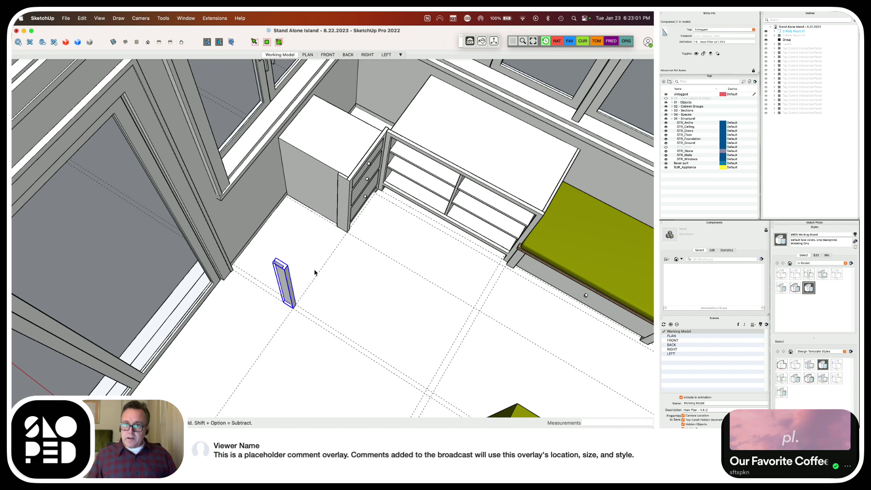
Copy the base end panel from the modeling library and place it beside the filler strip in the Stand Alone Island model
middle_drag(314, 271, 259, 231)
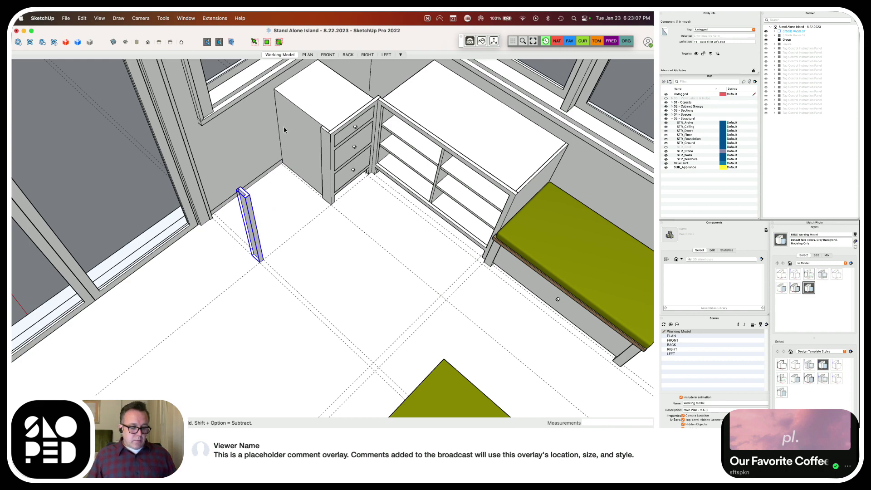
key(super+grave)
scroll(202, 140, down, 10)
scroll(200, 140, down, 5)
scroll(343, 361, up, 6)
scroll(278, 195, down, 6)
scroll(293, 247, up, 5)
scroll(294, 247, up, 3)
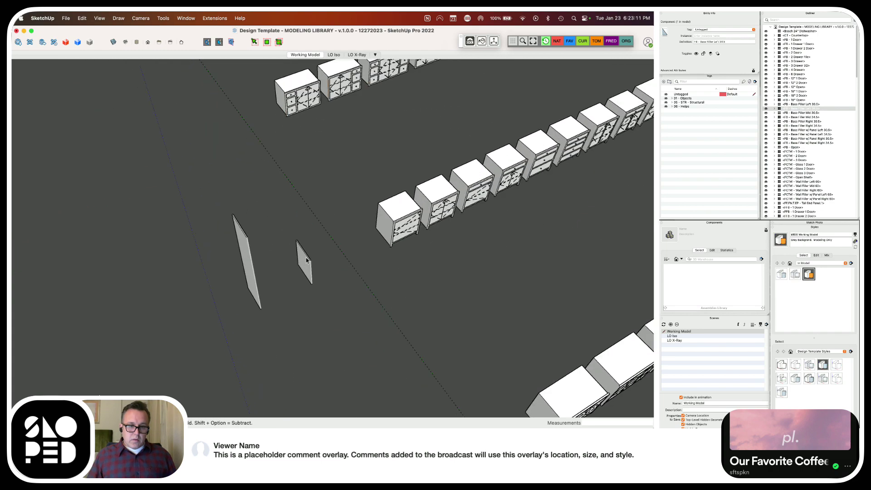
click(307, 261)
key(super+grave)
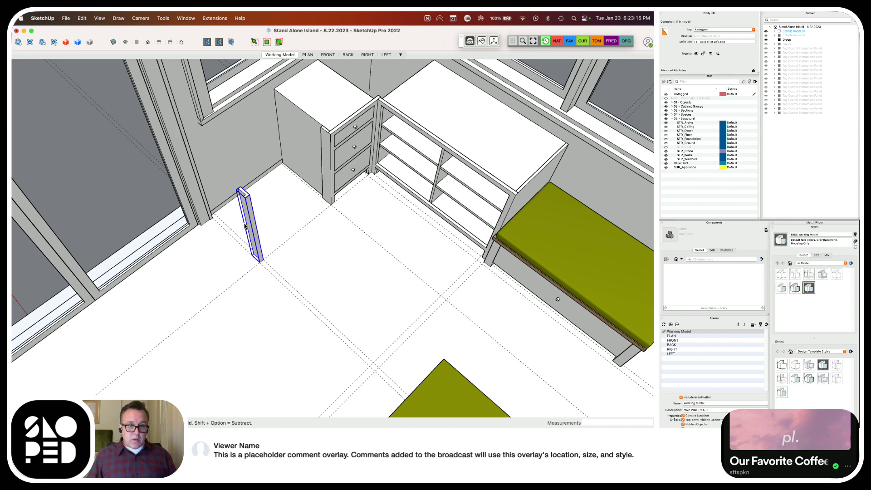
key(super+v)
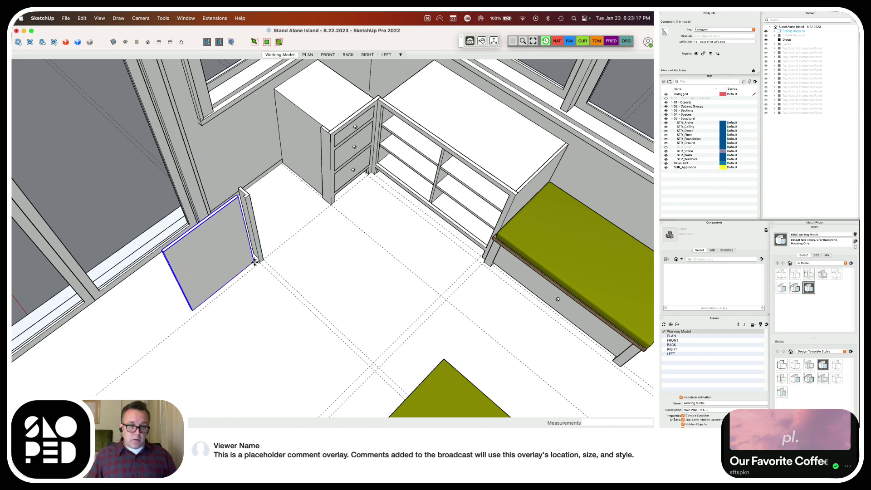
scroll(200, 232, up, 5)
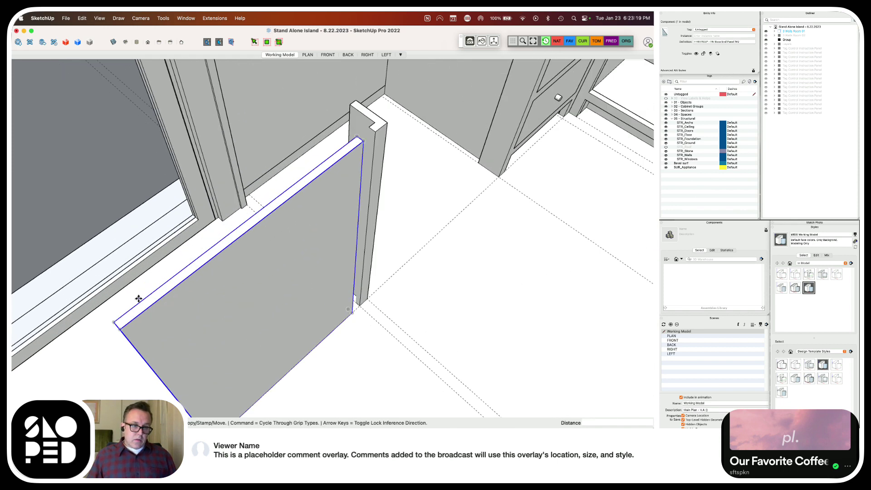
Rotate the end panel a quarter turn about its top centre so it runs perpendicular to the glass door wall
key(q)
click(249, 224)
click(145, 302)
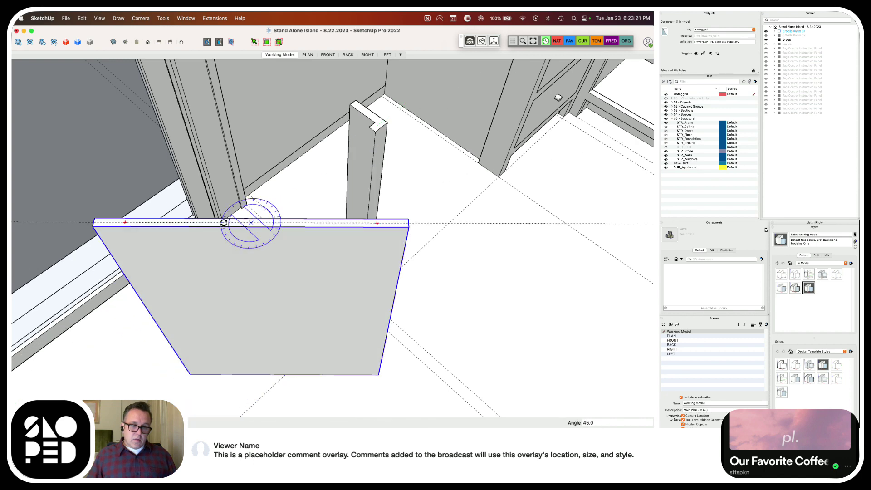
key(space)
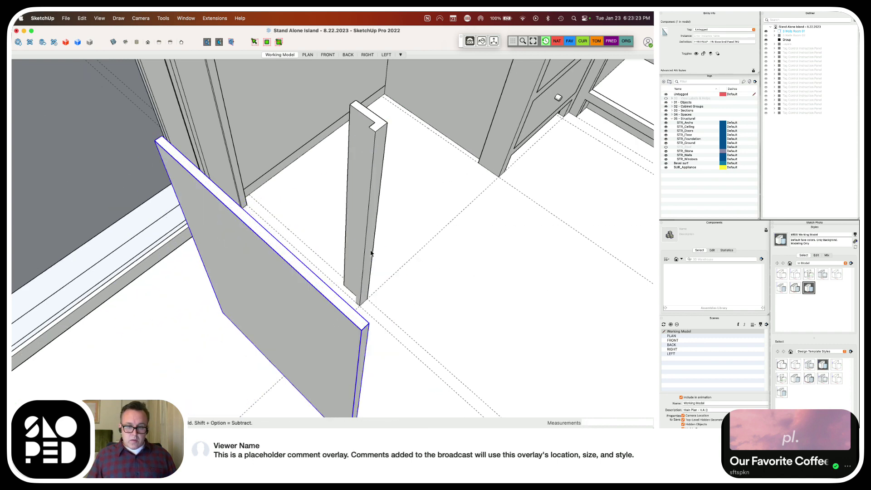
click(372, 249)
click(358, 331)
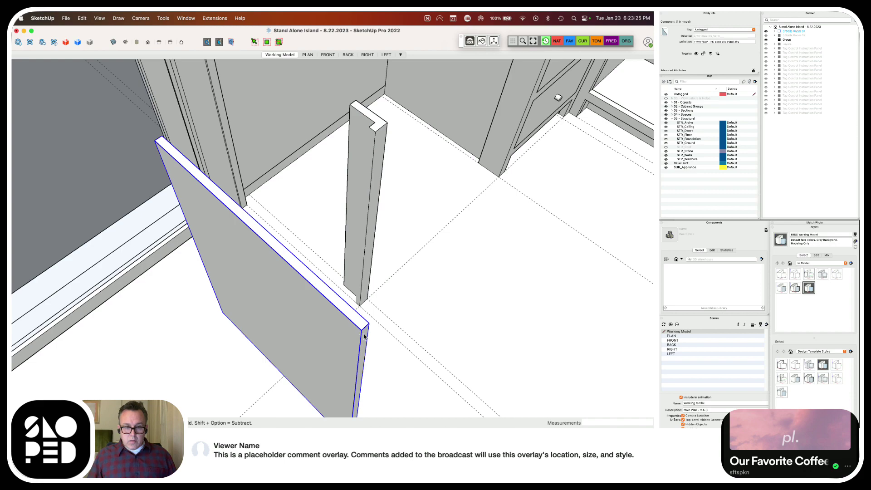
Move the end panel by its top front corner into the filler strip's notch and leave the cabinetry group
key(m)
click(364, 336)
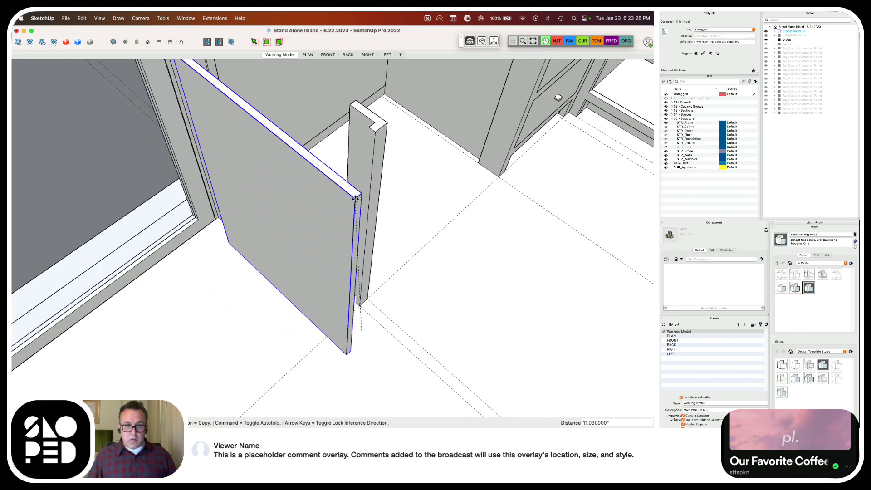
click(368, 128)
scroll(348, 223, down, 5)
middle_drag(330, 218, 430, 236)
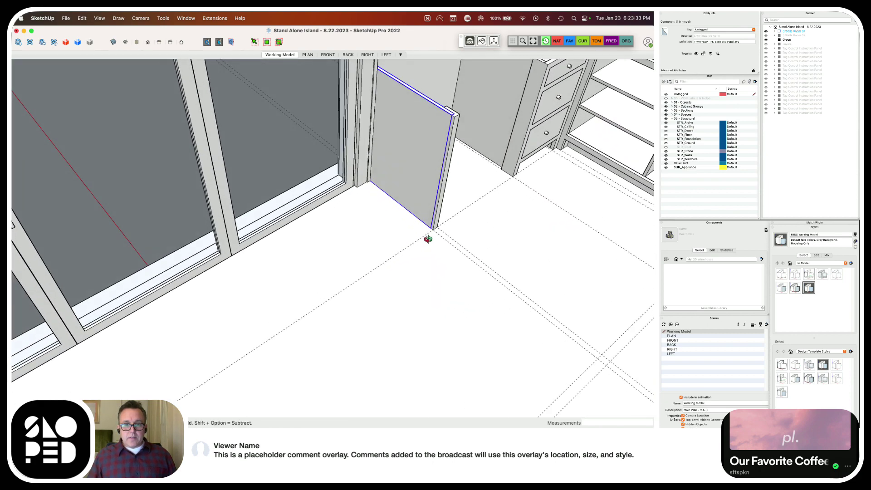
key(Escape)
Inspect the joint between the end panel and the filler strip from above with the Tape Measure at the panel's corner
scroll(358, 291, down, 4)
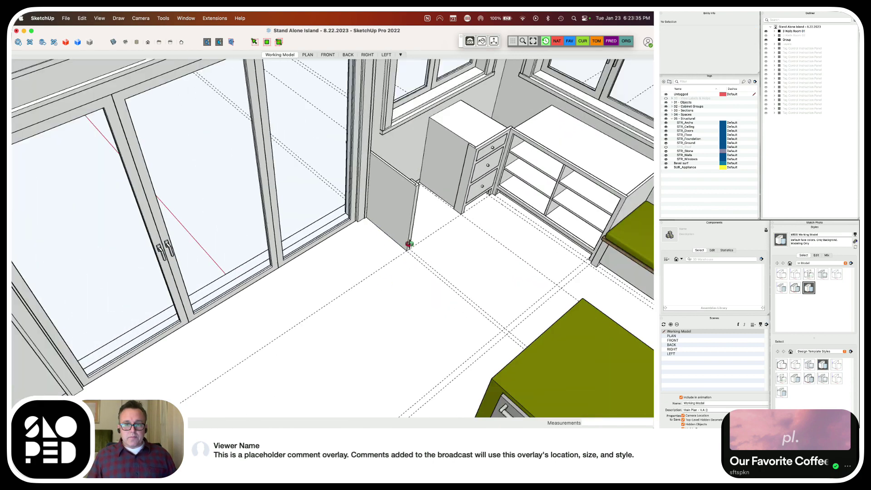
scroll(416, 216, up, 10)
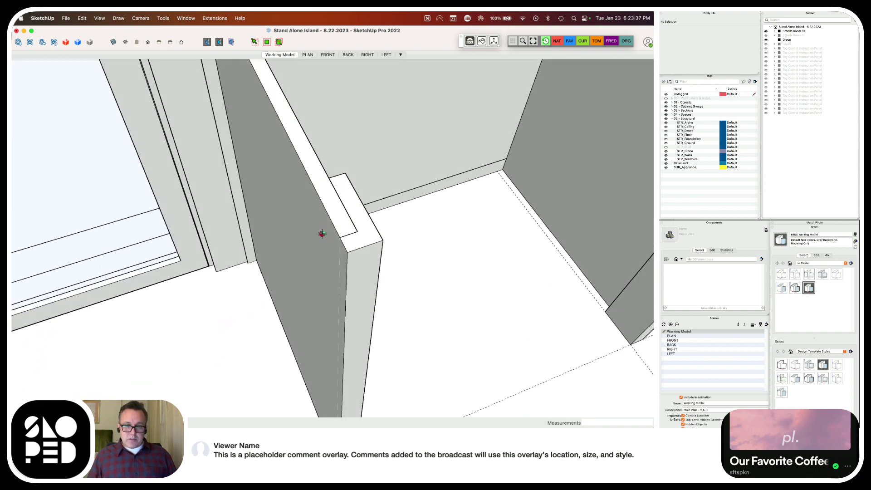
middle_drag(312, 235, 296, 250)
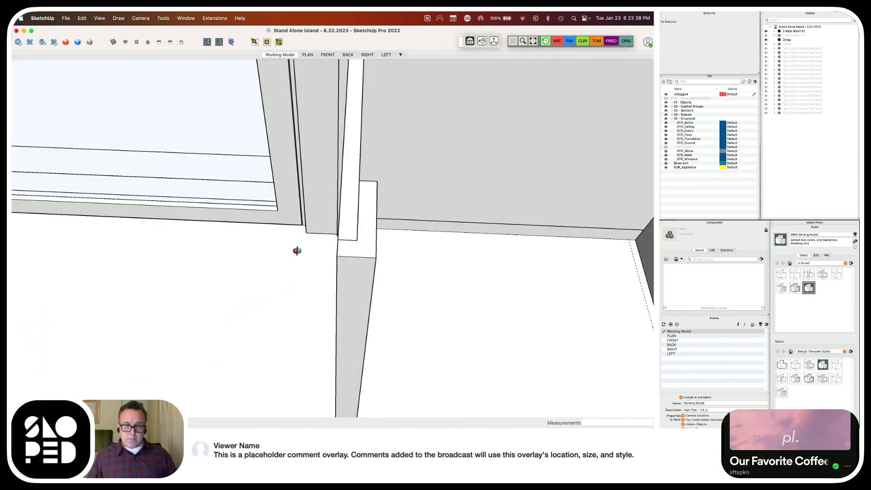
key(t)
click(357, 240)
key(space)
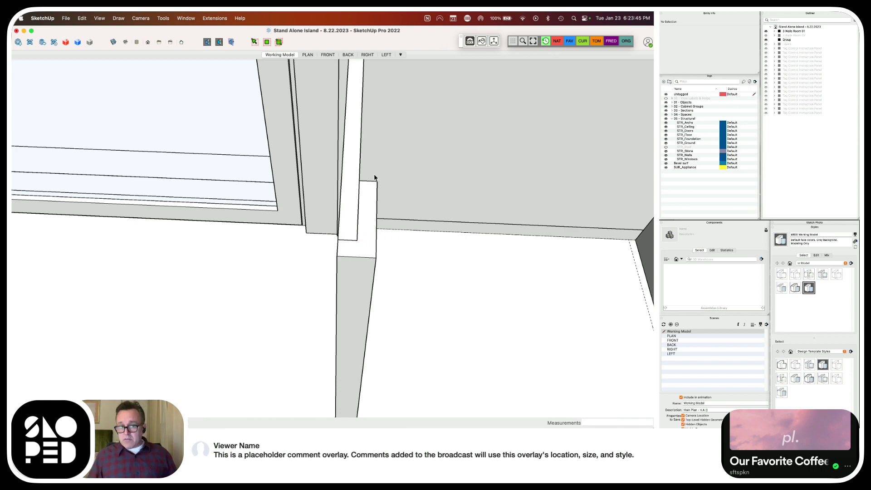
Examine the whole kitchen layout from several sides, including the new end panel, both islands, the window seating and the cooktop cabinets
middle_drag(204, 207, 274, 222)
scroll(281, 227, down, 10)
mouse_move(220, 235)
middle_down()
mouse_move(318, 235)
mouse_move(207, 237)
mouse_move(348, 220)
middle_up()
middle_drag(321, 177, 391, 170)
scroll(325, 164, down, 4)
middle_drag(325, 164, 570, 165)
scroll(280, 185, down, 6)
scroll(584, 159, up, 5)
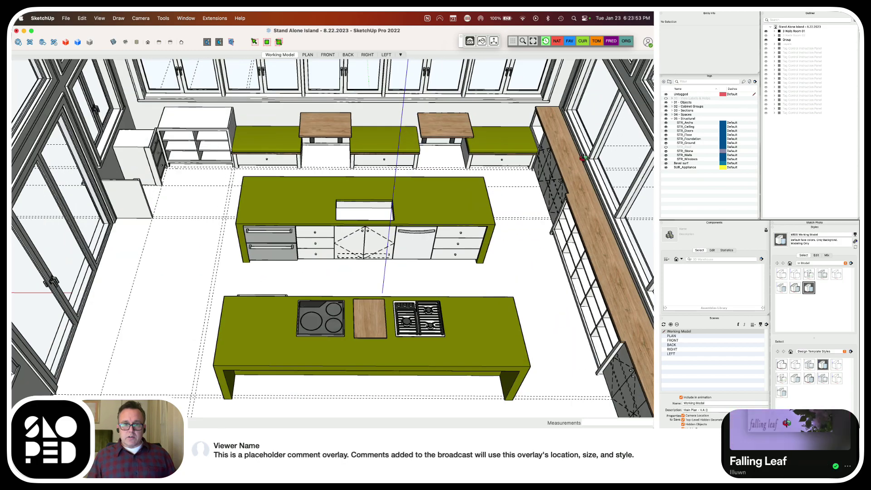
scroll(523, 213, down, 5)
middle_drag(523, 213, 131, 297)
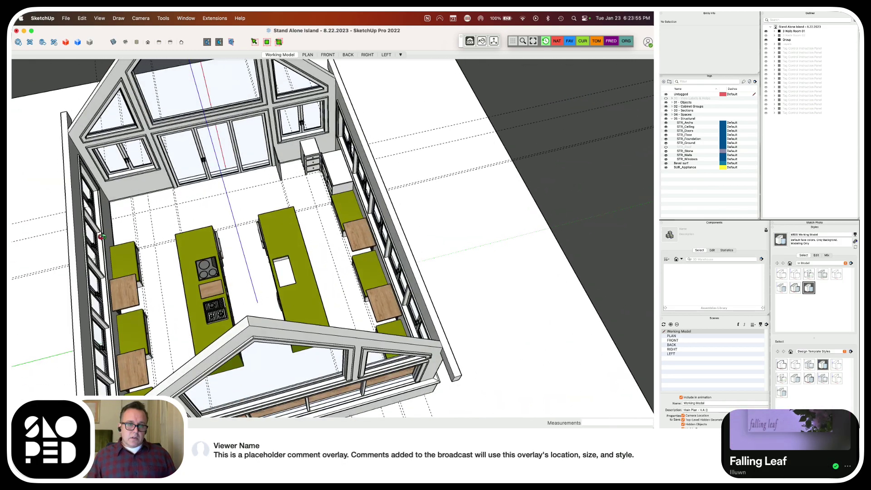
scroll(111, 227, up, 5)
middle_drag(132, 228, 180, 234)
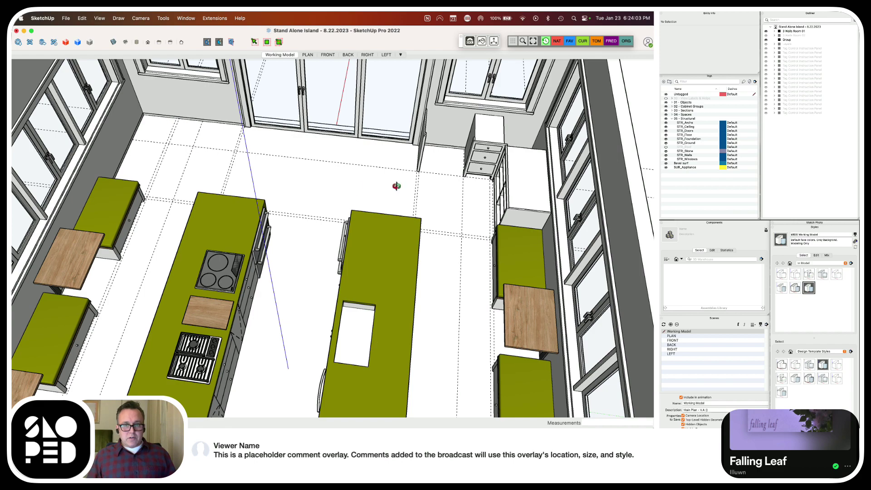
middle_drag(365, 176, 381, 179)
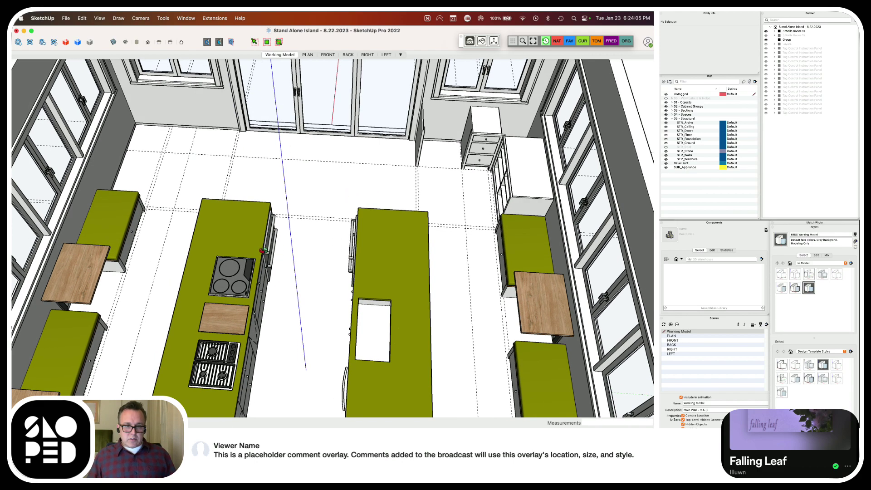
scroll(264, 250, down, 5)
middle_drag(264, 250, 463, 273)
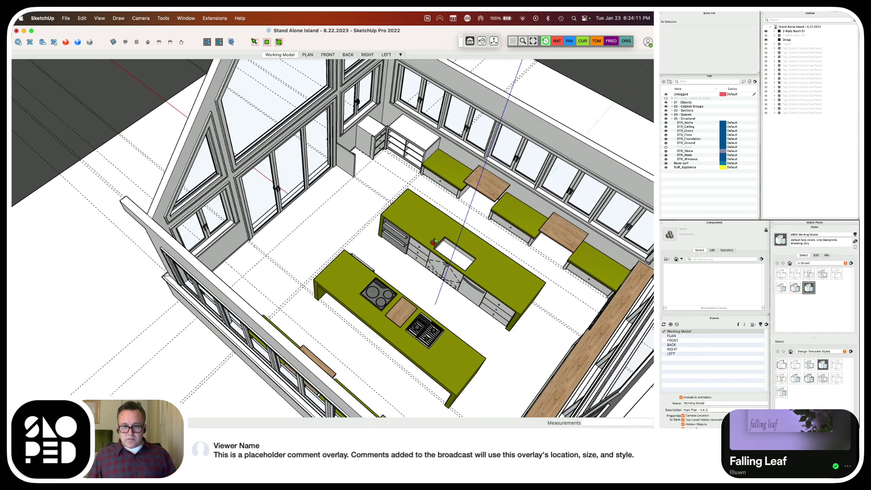
middle_drag(442, 241, 84, 234)
scroll(119, 236, up, 3)
scroll(119, 236, up, 1)
scroll(202, 214, up, 2)
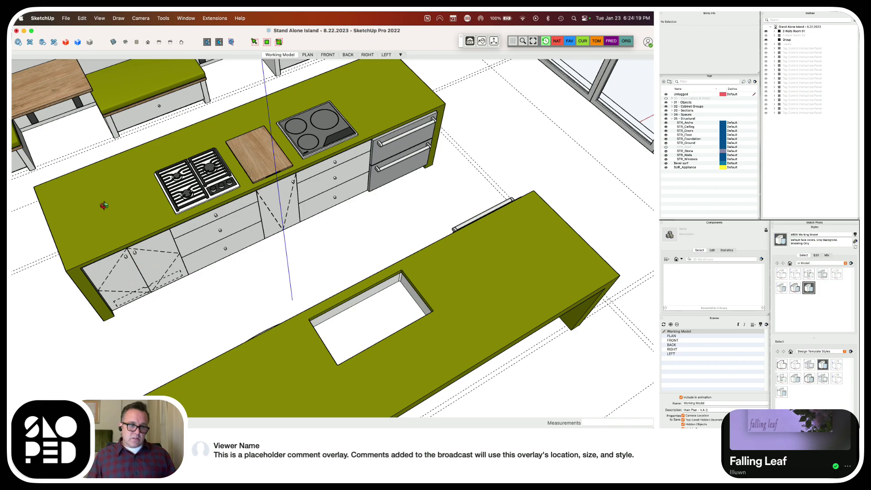
scroll(123, 206, down, 4)
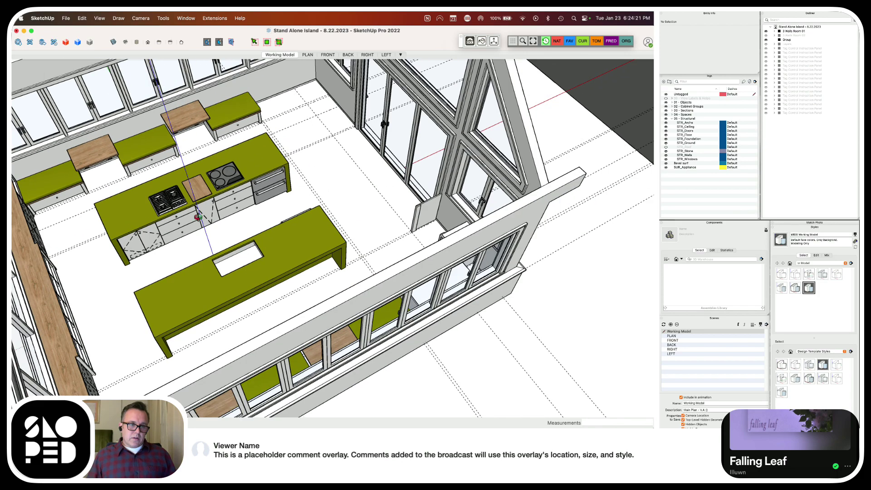
Examine the kitchen from several sides, covering both islands, the window seating and the corner drawer cabinet beside the end panel
middle_drag(218, 204, 129, 195)
scroll(177, 182, down, 4)
scroll(181, 156, up, 4)
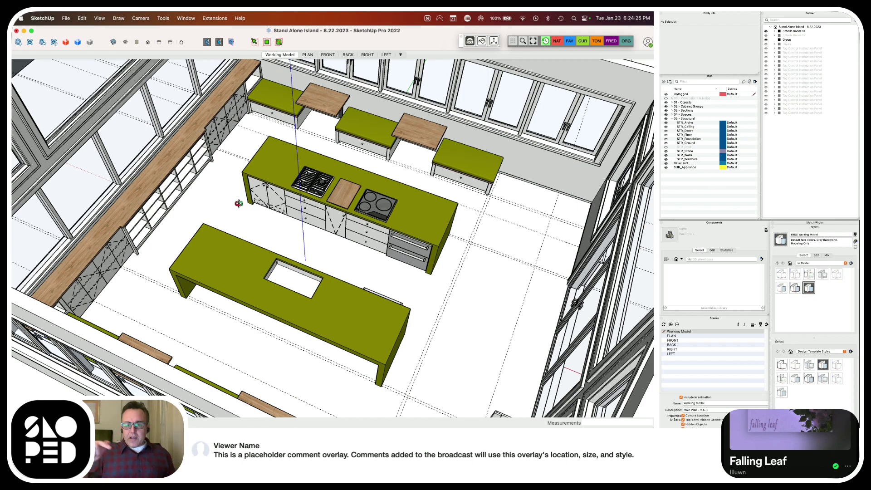
middle_drag(279, 233, 389, 228)
scroll(350, 241, down, 5)
middle_drag(275, 245, 536, 257)
middle_drag(478, 231, 436, 148)
scroll(436, 147, up, 10)
scroll(297, 221, down, 5)
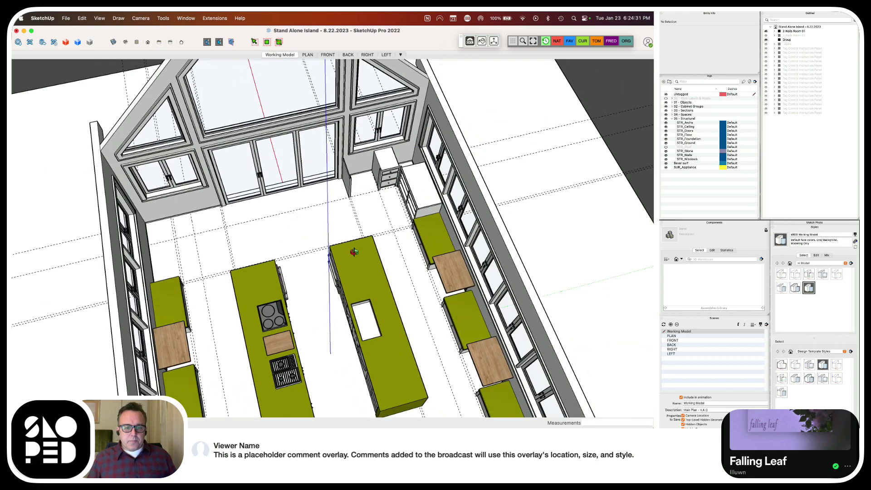
scroll(347, 267, down, 2)
scroll(377, 257, up, 8)
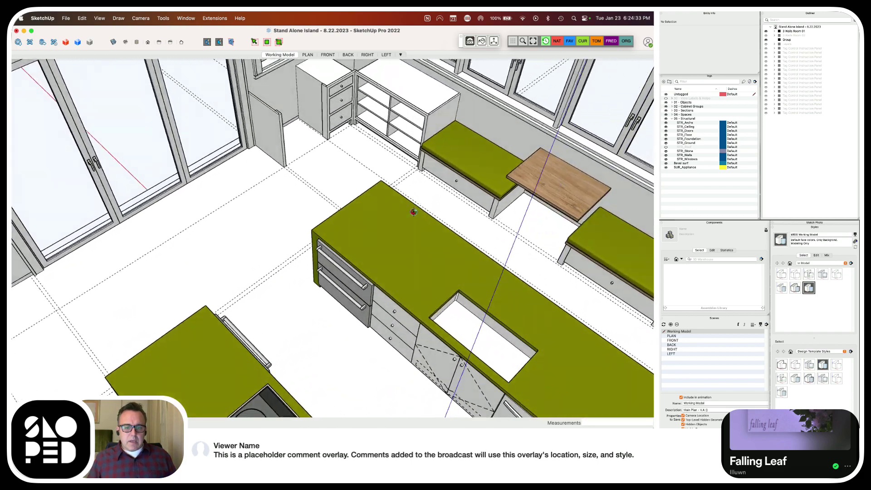
middle_drag(412, 210, 411, 209)
Measure the width of the floor opening between the corner drawer cabinet and the end panel
click(347, 298)
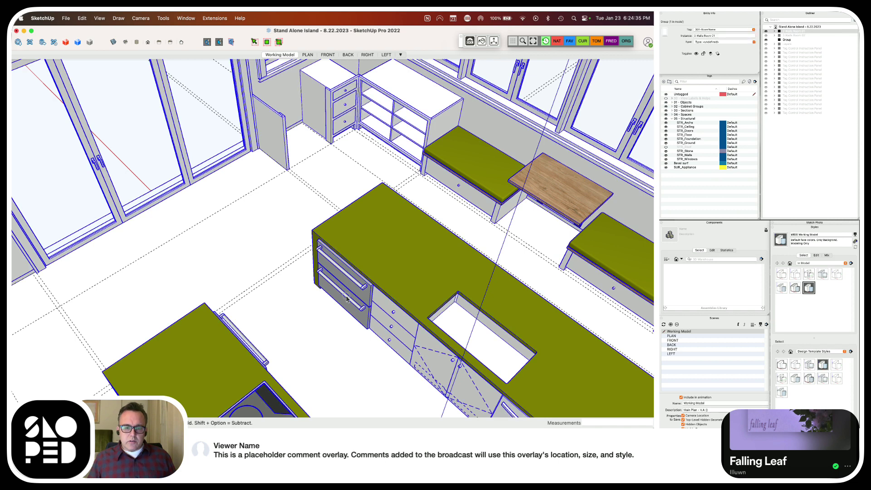
click(347, 298)
click(347, 299)
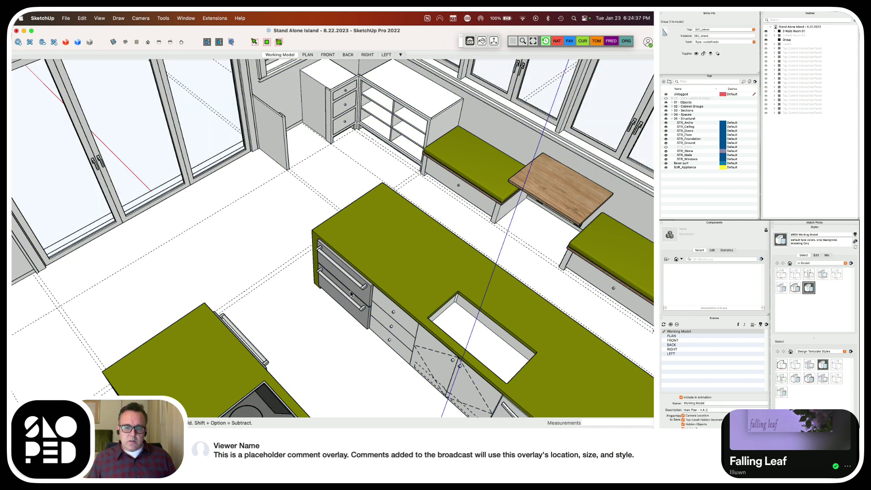
scroll(331, 231, down, 5)
middle_drag(334, 275, 296, 295)
scroll(342, 211, up, 5)
key(t)
click(344, 193)
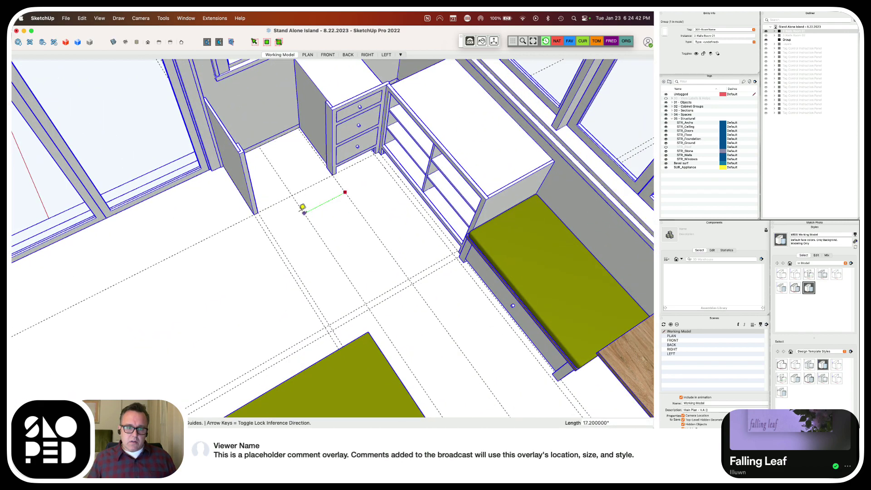
click(272, 222)
scroll(299, 211, down, 5)
key(space)
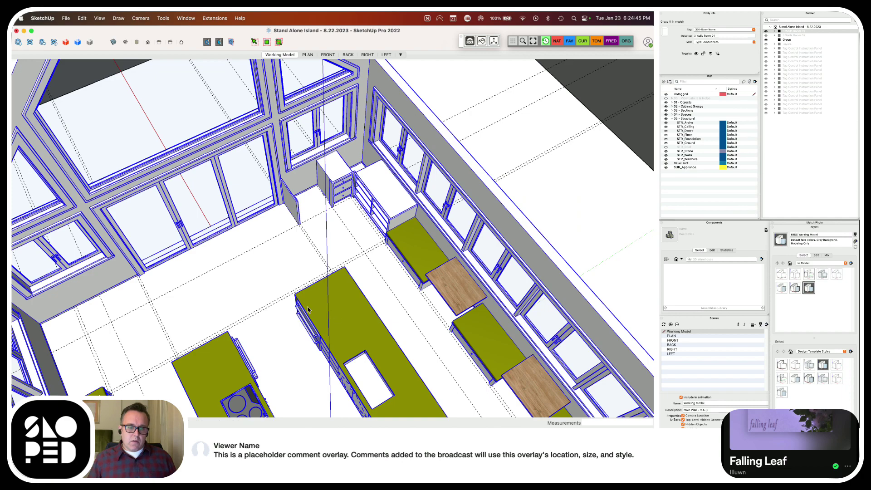
Measure along the two-drawer appliance at the end of the sink island with the Tape Measure
scroll(313, 306, up, 10)
key(t)
click(294, 198)
click(466, 276)
key(space)
Examine both islands and the open corner beside the end panel from above and from several angles
scroll(310, 365, down, 5)
middle_drag(371, 325, 285, 176)
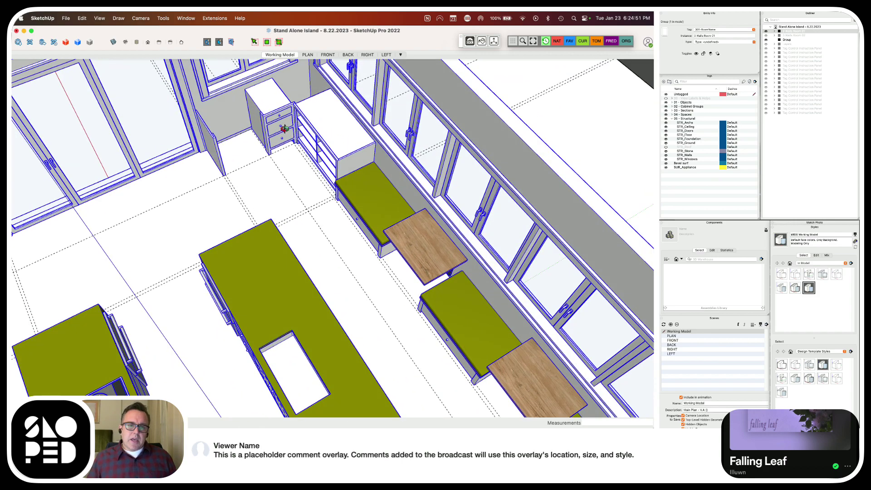
scroll(326, 167, down, 5)
scroll(311, 200, up, 2)
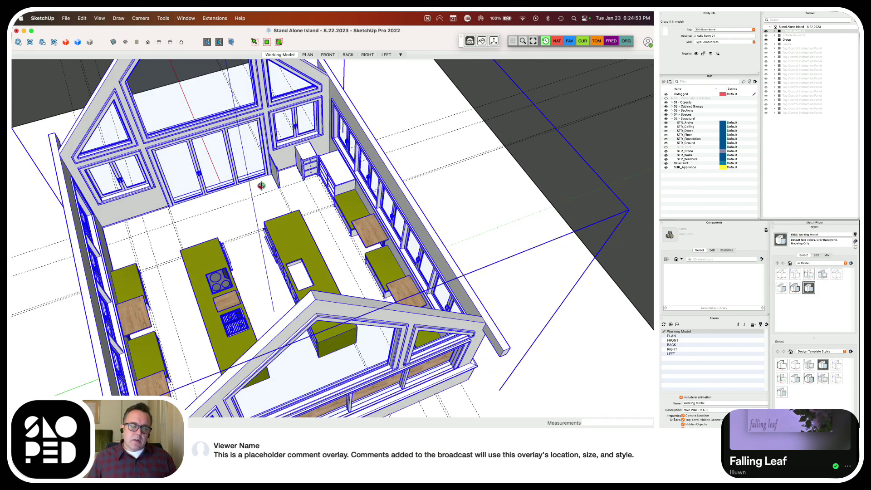
scroll(258, 229, up, 6)
scroll(295, 235, up, 1)
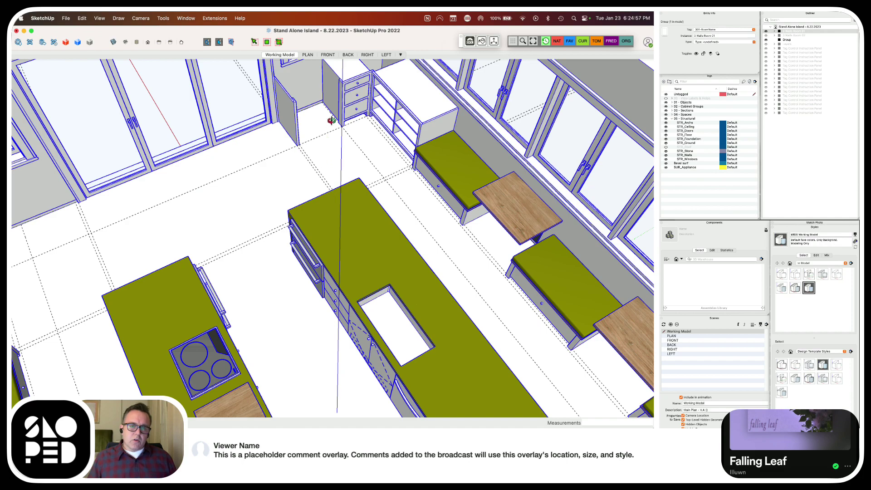
scroll(403, 292, down, 4)
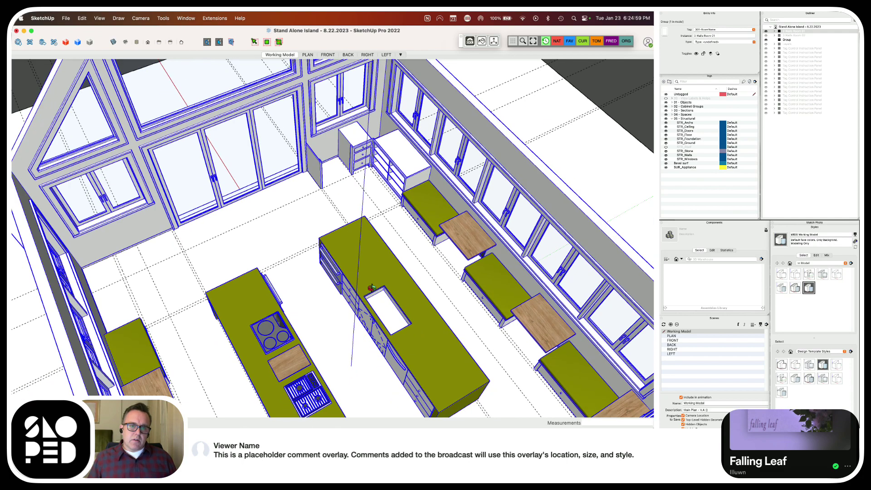
middle_drag(386, 292, 273, 305)
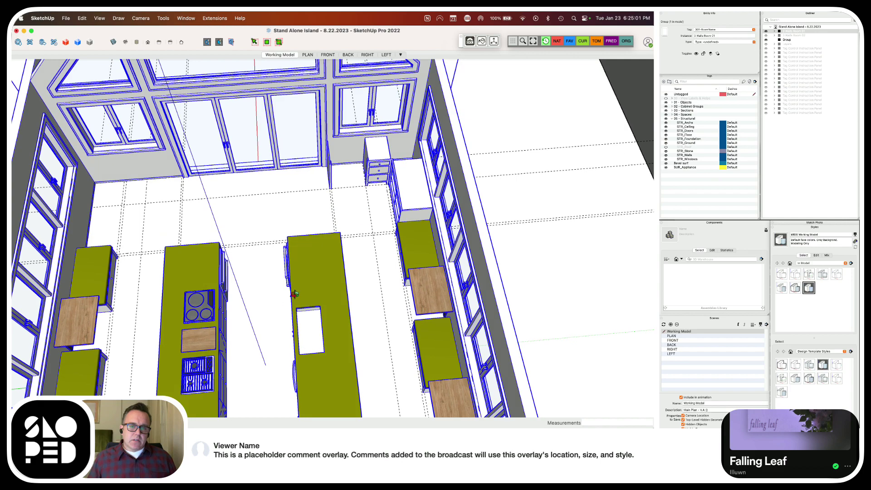
middle_drag(365, 180, 404, 265)
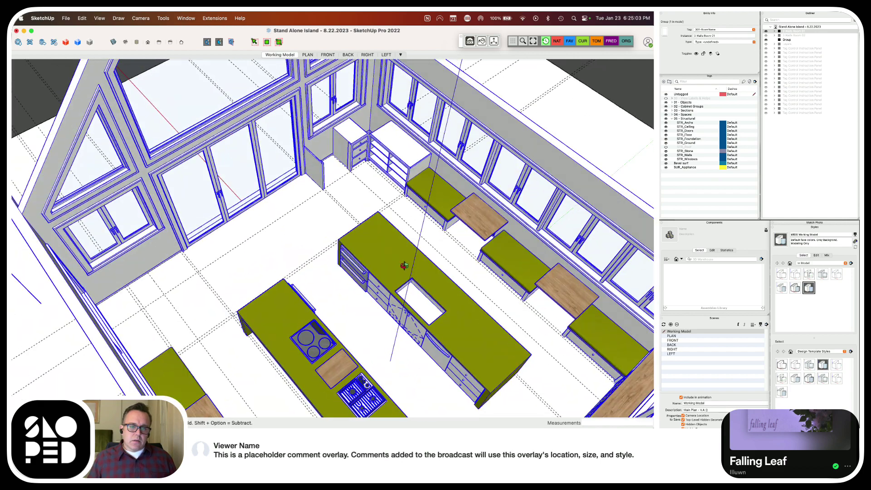
Copy the sink island's two-drawer appliance onto the floor near the corner opening and rotate the copy 90 degrees
double_click(366, 275)
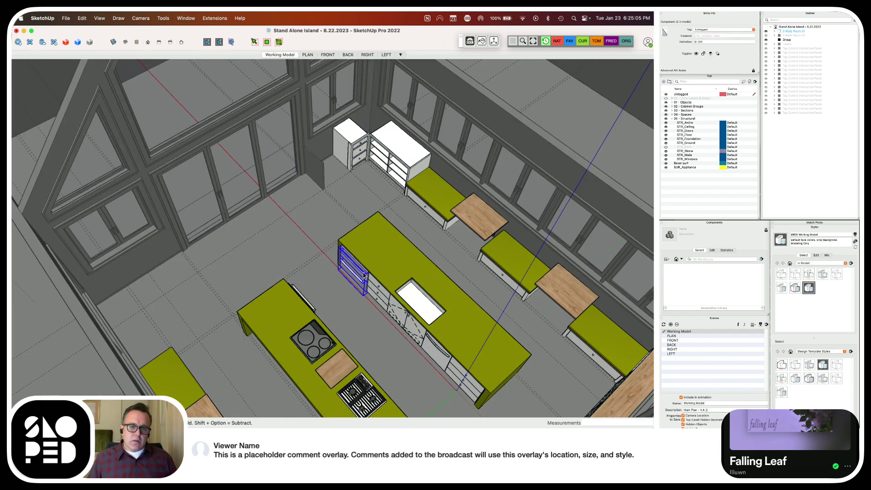
key(m)
click(364, 272)
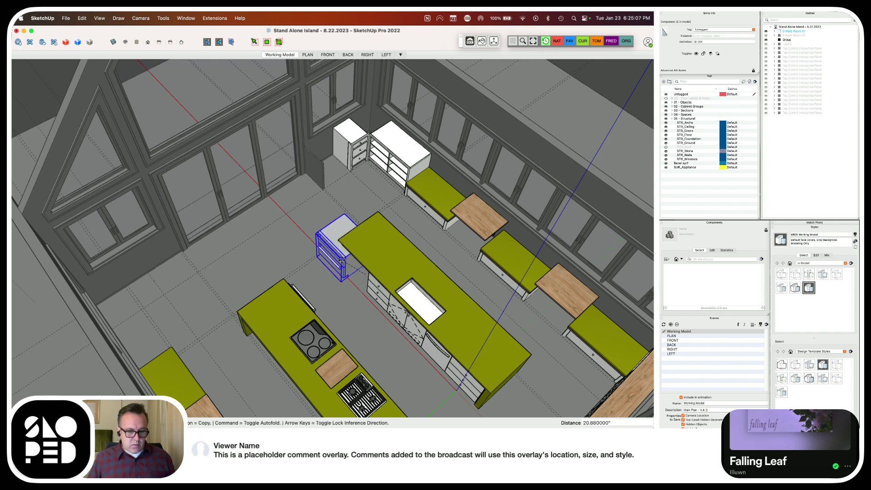
click(322, 236)
click(305, 202)
click(308, 216)
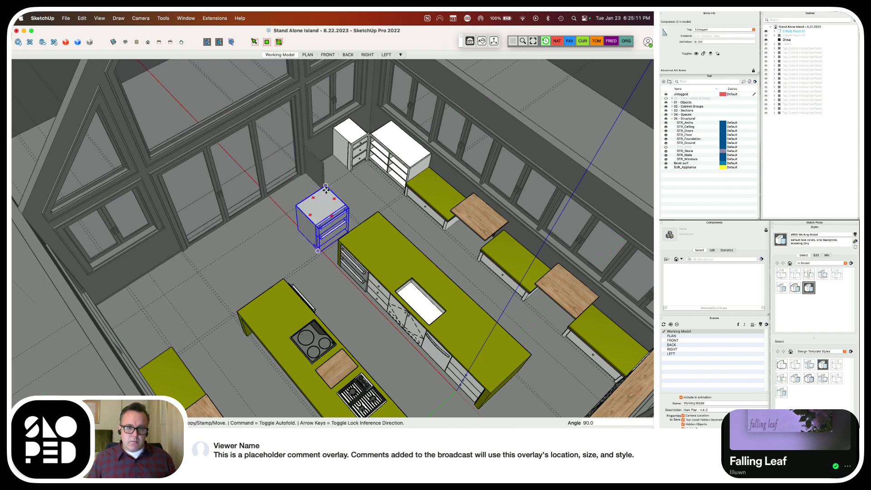
Move the rotated appliance by its top corners into the opening beside the drawer cabinet, up against the end panel
click(324, 187)
scroll(334, 145, up, 5)
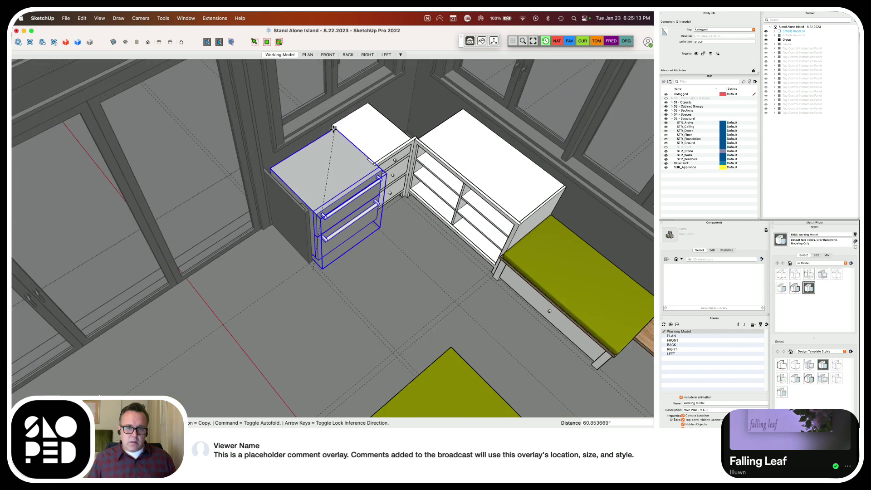
click(332, 125)
scroll(292, 178, up, 5)
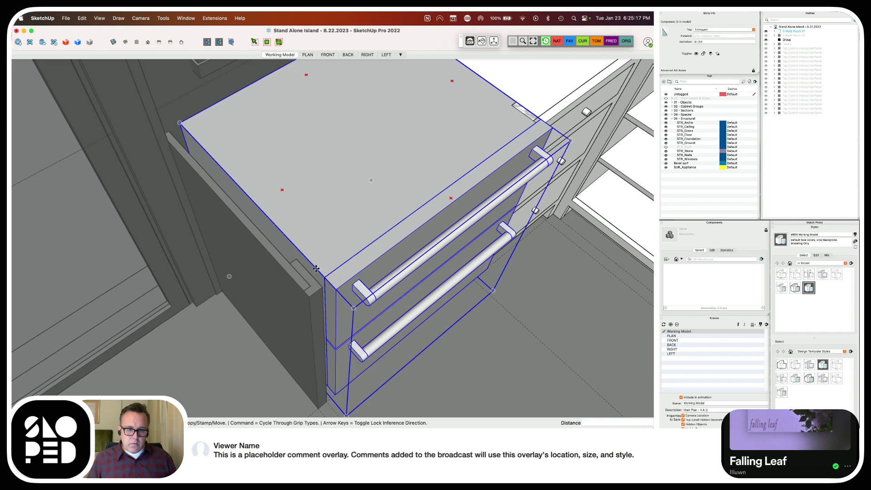
click(316, 268)
click(310, 272)
Try to move the appliance back by its top rear corner beside the end panel, and undo that move
middle_drag(311, 212, 323, 249)
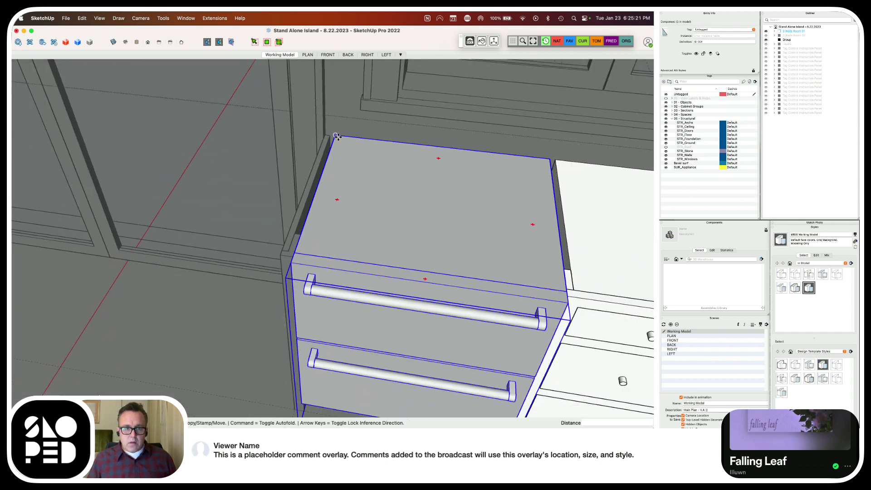
click(336, 135)
click(337, 131)
key(space)
key(super+z)
Extend the end panel's rear edge 0.25 in to the wall with Push/Pull and leave the panel
scroll(333, 130, up, 5)
middle_drag(358, 141, 344, 240)
key(Escape)
key(Escape)
click(329, 239)
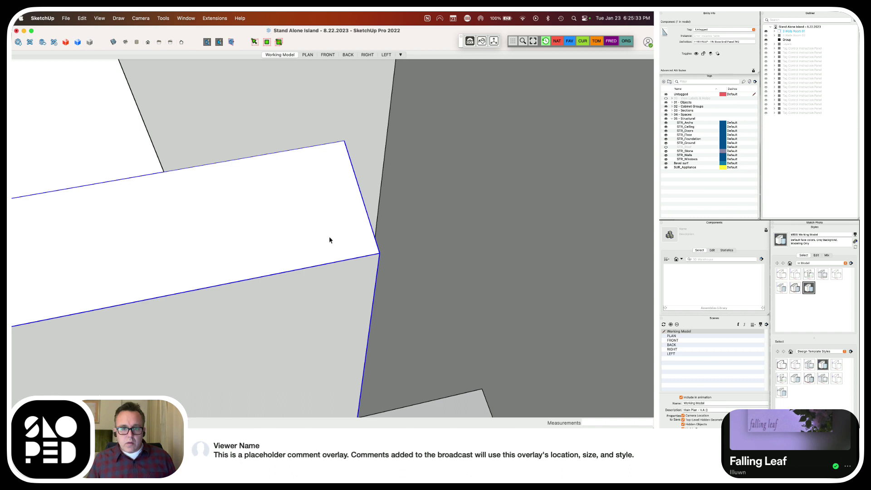
middle_drag(329, 239, 319, 259)
double_click(323, 261)
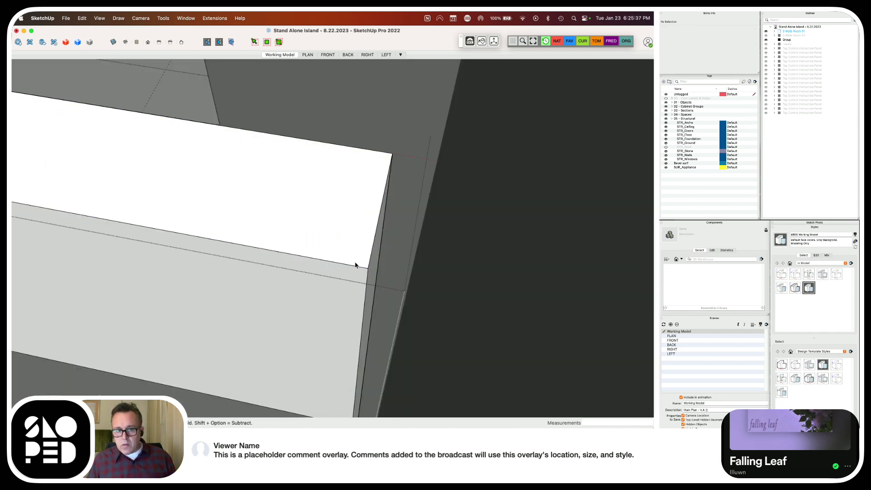
key(Escape)
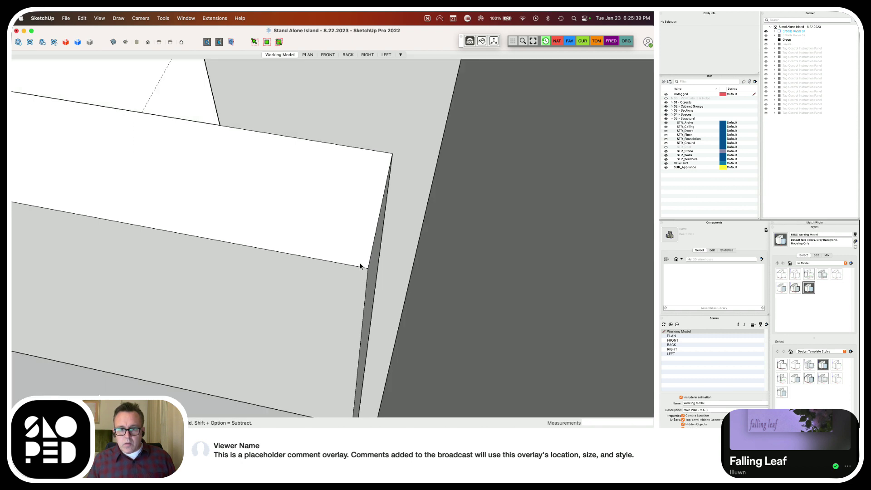
double_click(361, 266)
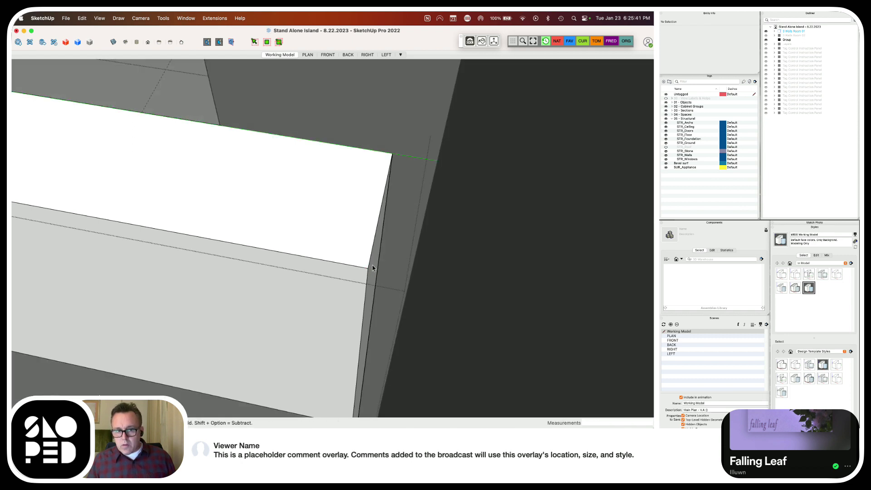
key(p)
click(372, 268)
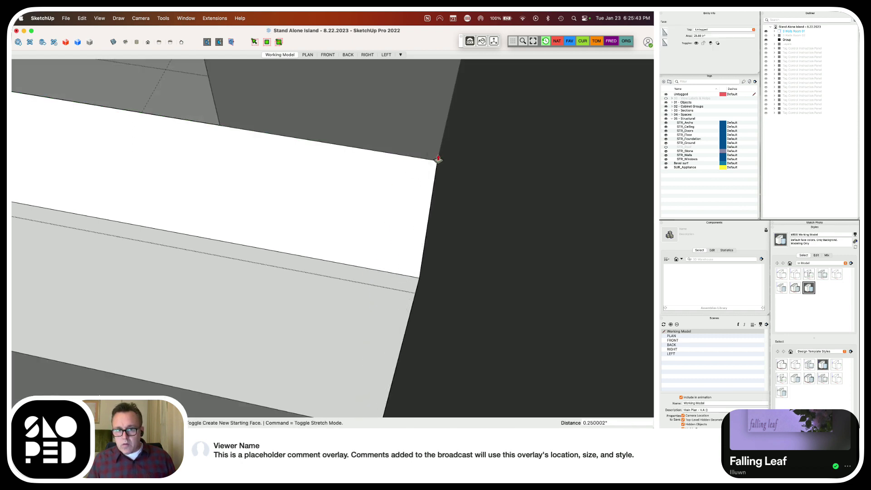
key(Escape)
Inspect how the appliance sits in its opening, checking the toe kick, the end panel and the filler strips
middle_drag(305, 135, 647, 152)
mouse_move(283, 171)
middle_down()
mouse_move(204, 165)
mouse_move(239, 223)
mouse_move(340, 235)
mouse_move(214, 197)
mouse_move(239, 206)
mouse_move(174, 173)
mouse_move(179, 132)
mouse_move(195, 172)
mouse_move(352, 402)
mouse_move(342, 364)
mouse_move(344, 375)
mouse_move(302, 307)
mouse_move(328, 322)
middle_up()
scroll(495, 398, up, 5)
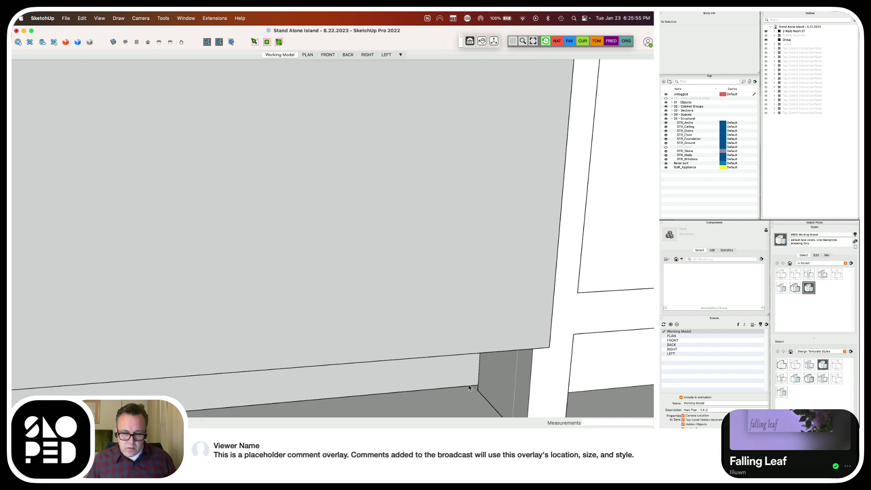
middle_drag(470, 382, 346, 317)
scroll(381, 323, down, 3)
scroll(423, 366, down, 5)
scroll(245, 253, up, 5)
middle_drag(251, 224, 252, 305)
scroll(208, 219, up, 5)
middle_drag(208, 219, 262, 283)
scroll(230, 171, down, 10)
middle_drag(327, 285, 610, 233)
middle_drag(245, 243, 320, 209)
scroll(319, 208, down, 8)
scroll(261, 223, up, 5)
middle_drag(251, 230, 434, 259)
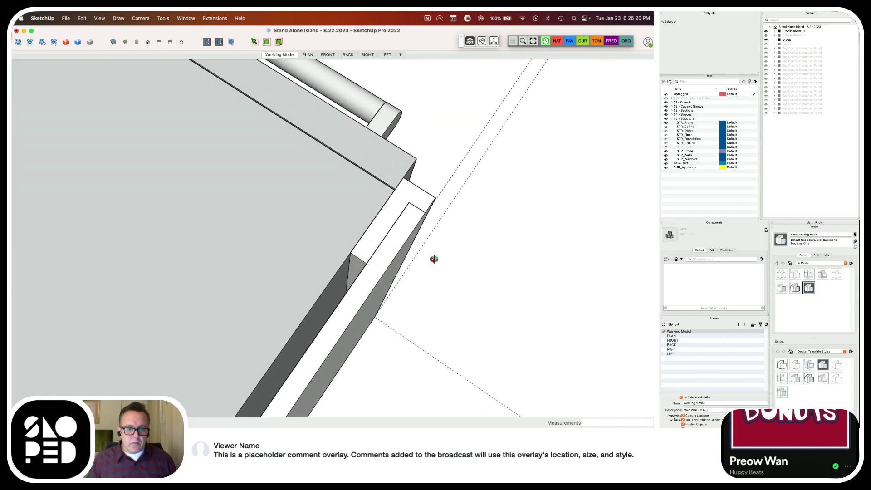
Extend the notched filler strip at the end panel 0.13 in rearward by Push/Pulling its back face
click(369, 257)
double_click(368, 258)
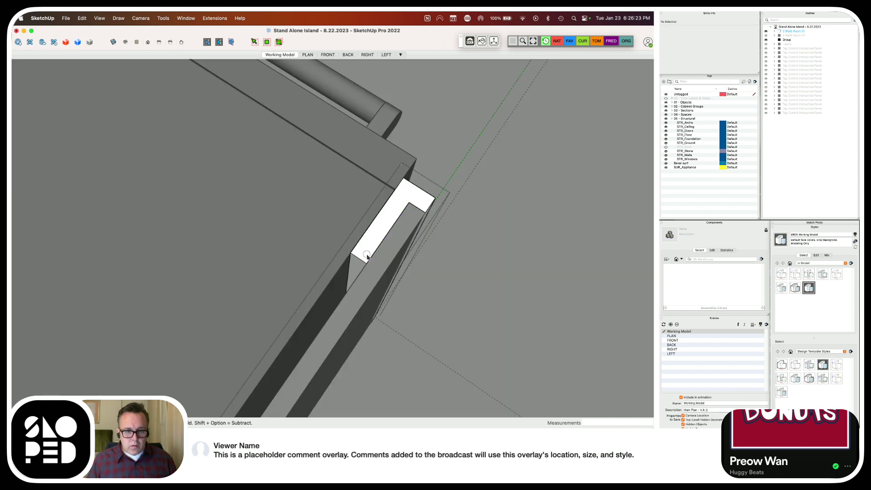
click(367, 257)
key(p)
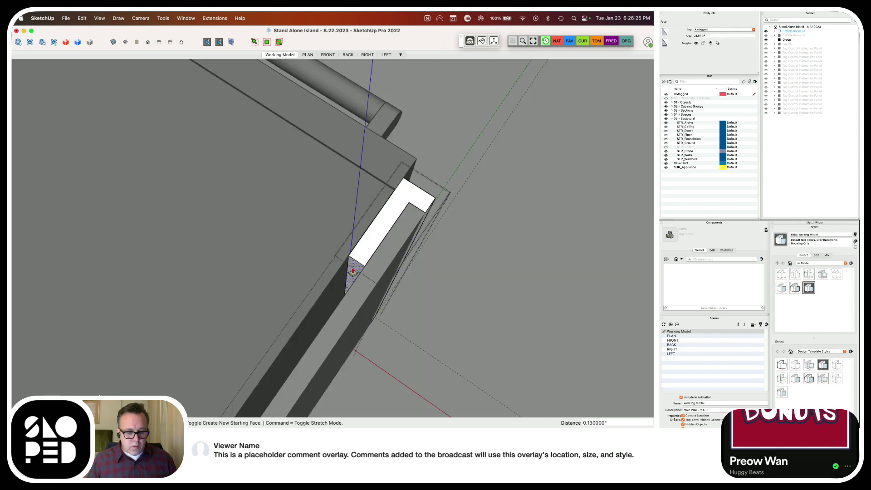
key(space)
scroll(341, 294, down, 3)
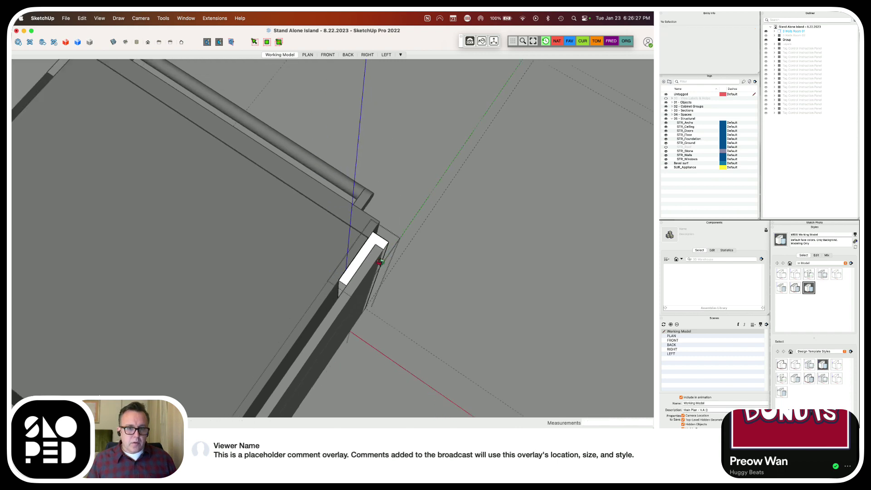
Extend the back face of the filler strip on the appliance's other side rearward with Push/Pull
middle_drag(381, 276, 188, 172)
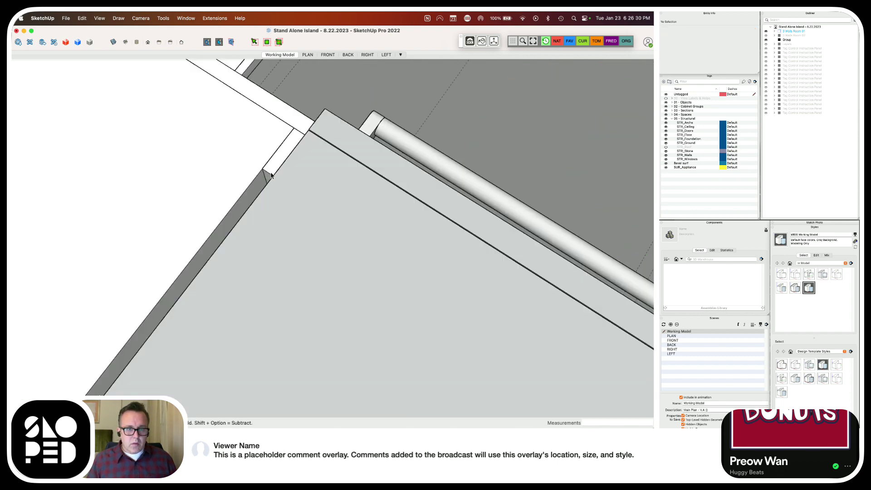
click(269, 174)
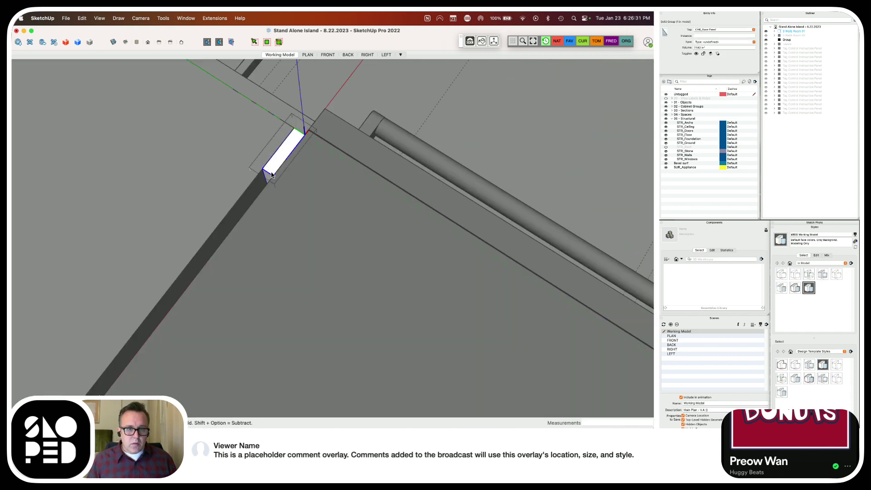
double_click(272, 174)
key(p)
click(267, 179)
click(264, 185)
Lower the two-drawer appliance 0.25 in with Move, starting from the bottom corner of its toe kick
middle_drag(317, 195, 256, 281)
scroll(327, 202, down, 5)
scroll(165, 159, down, 5)
scroll(337, 292, down, 3)
scroll(299, 362, up, 5)
middle_drag(299, 363, 316, 324)
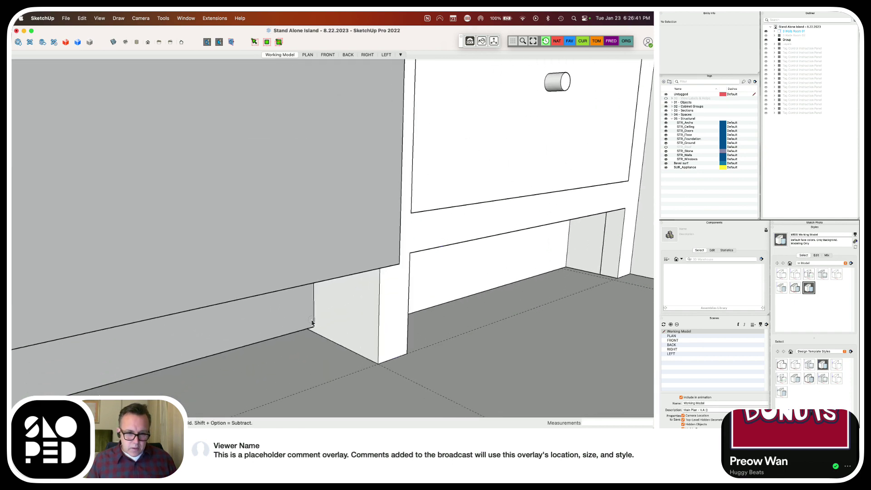
click(308, 327)
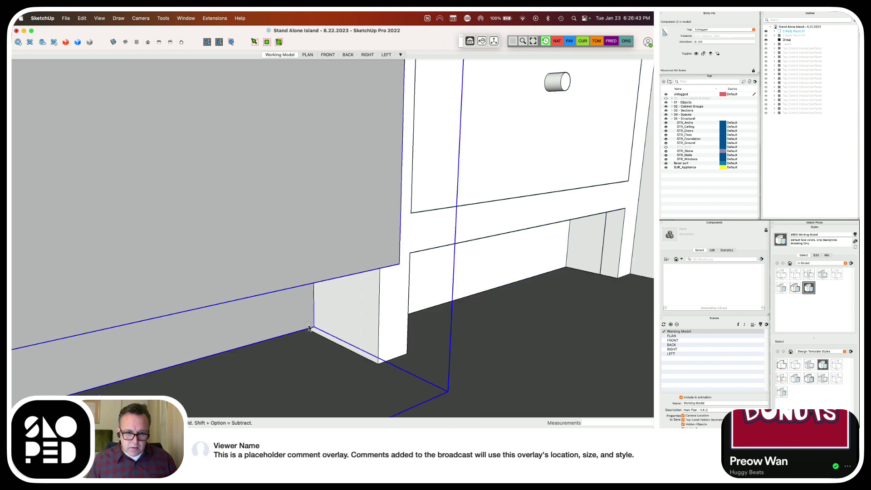
key(Escape)
double_click(312, 324)
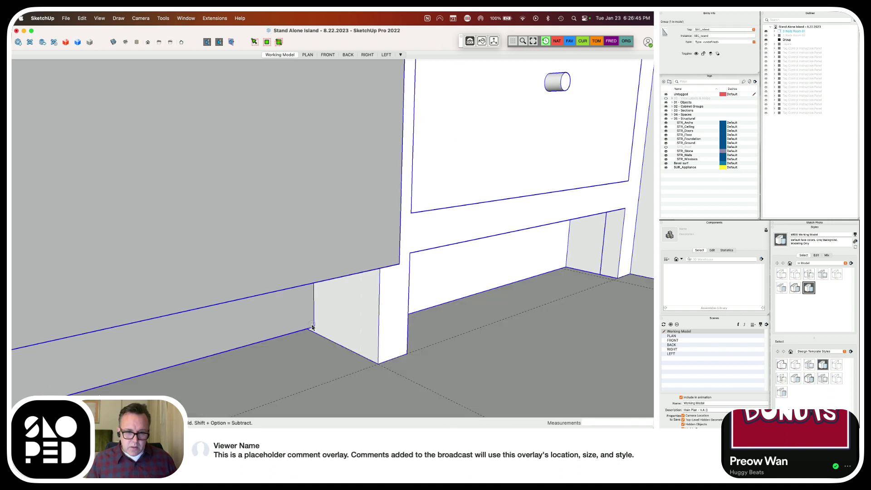
click(312, 326)
key(m)
click(314, 326)
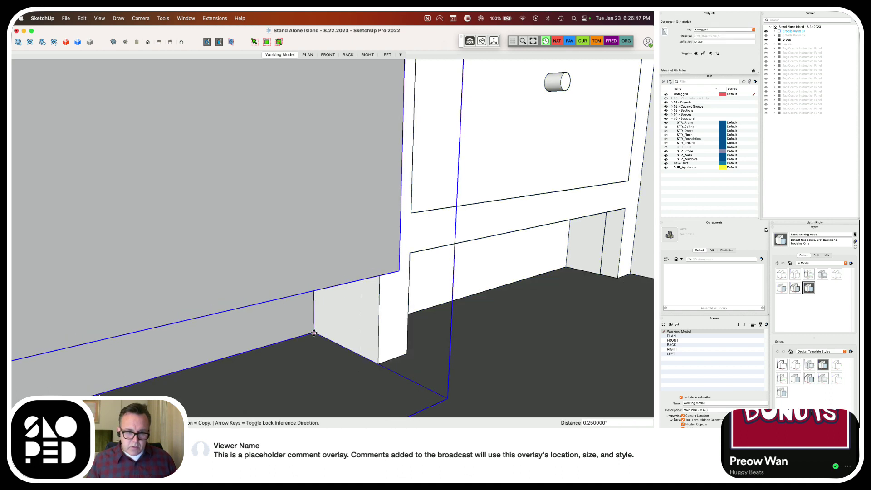
key(space)
scroll(347, 345, down, 4)
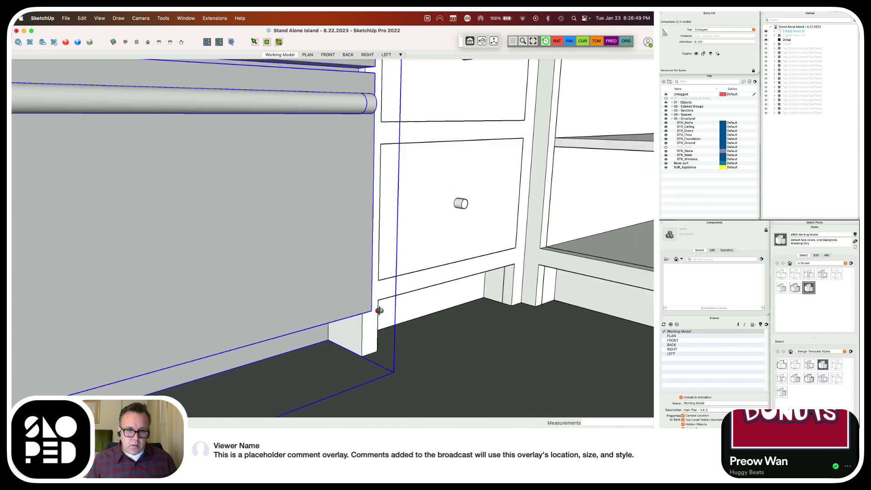
Narrow the three-drawer cabinet by stretching its appliance-side edge 0.25 in inward
middle_drag(366, 282, 333, 364)
scroll(348, 375, down, 5)
middle_drag(321, 251, 217, 212)
click(412, 200)
mouse_move(412, 200)
middle_down()
mouse_move(440, 201)
mouse_move(419, 201)
middle_up()
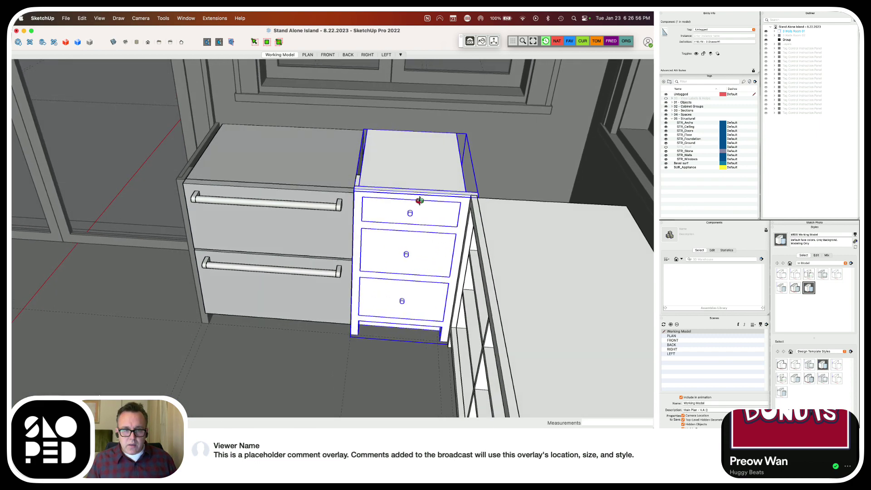
click(358, 180)
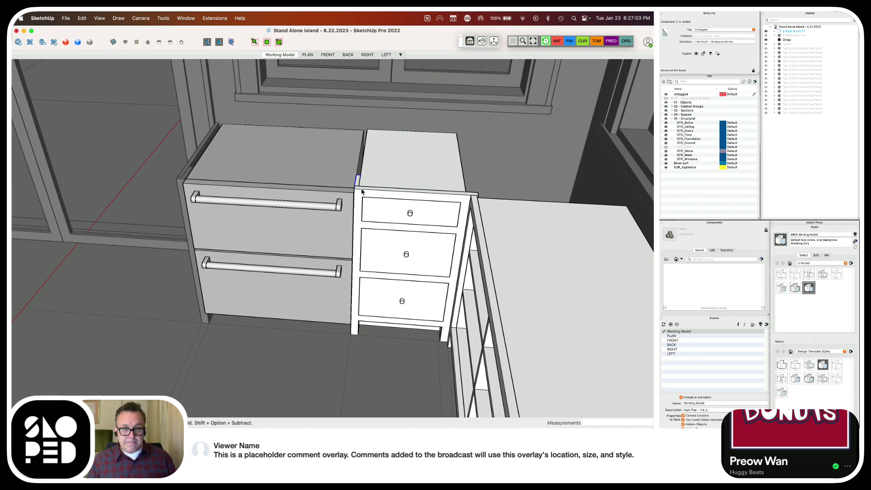
click(362, 191)
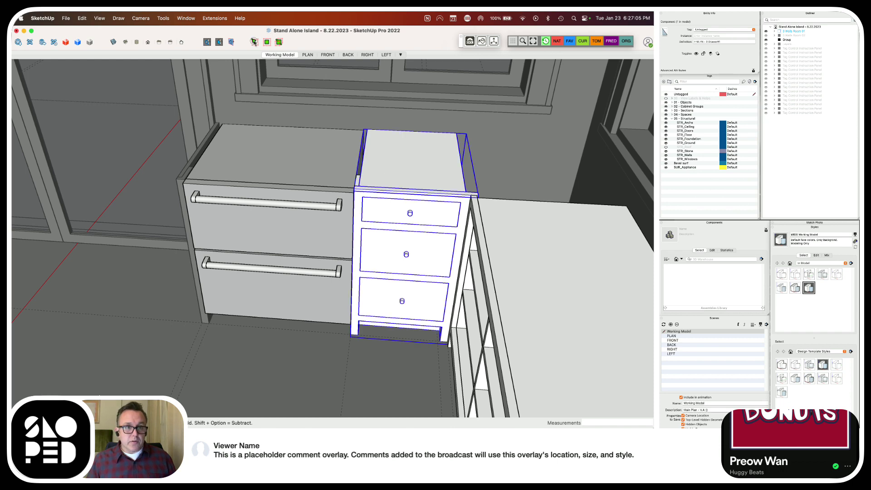
click(254, 42)
drag(395, 107, 313, 361)
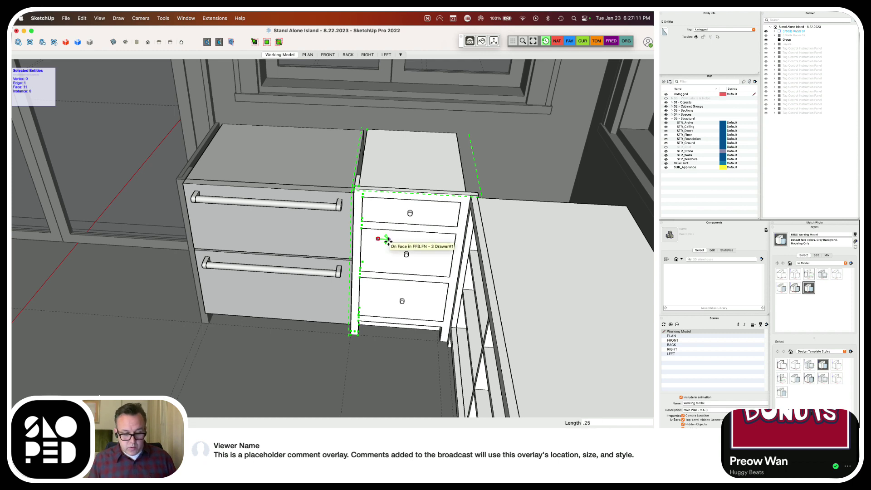
key(super+t)
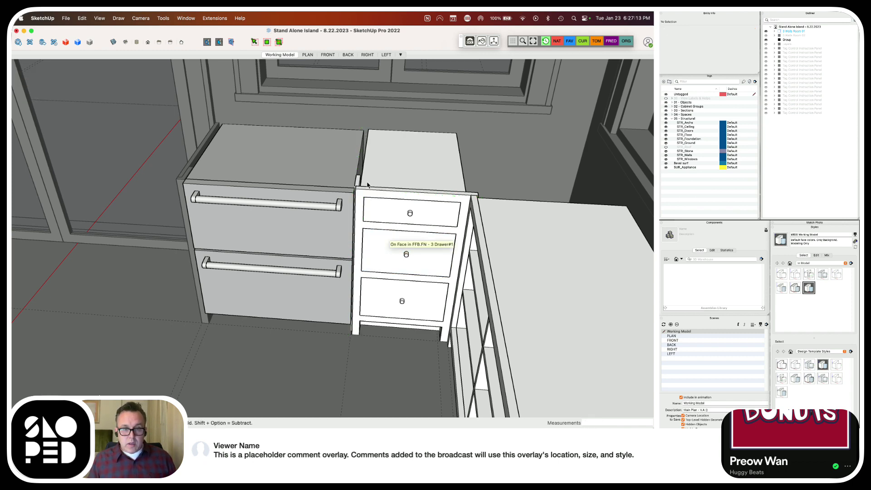
Move the filler strip against the narrowed drawer cabinet and shift the appliance 0.125 in toward that cabinet
scroll(357, 182, up, 5)
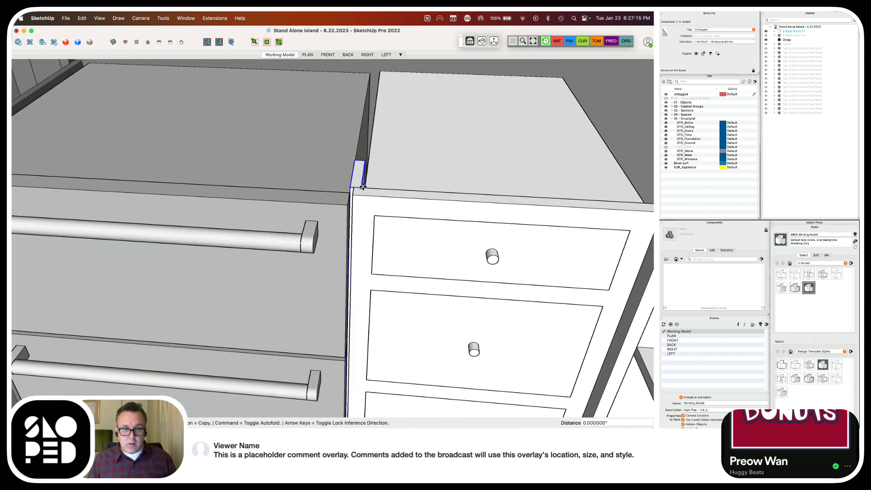
key(space)
click(333, 182)
key(m)
click(320, 177)
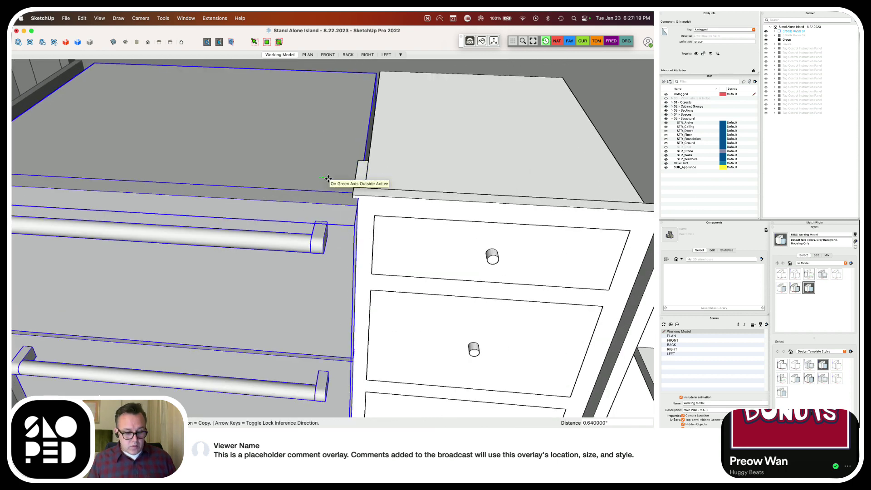
key(Return)
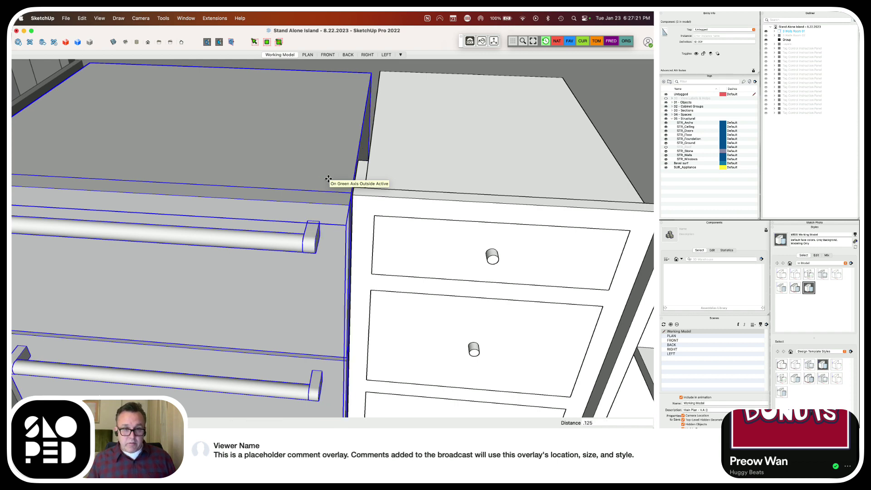
key(space)
key(super+shift+a)
scroll(343, 176, down, 5)
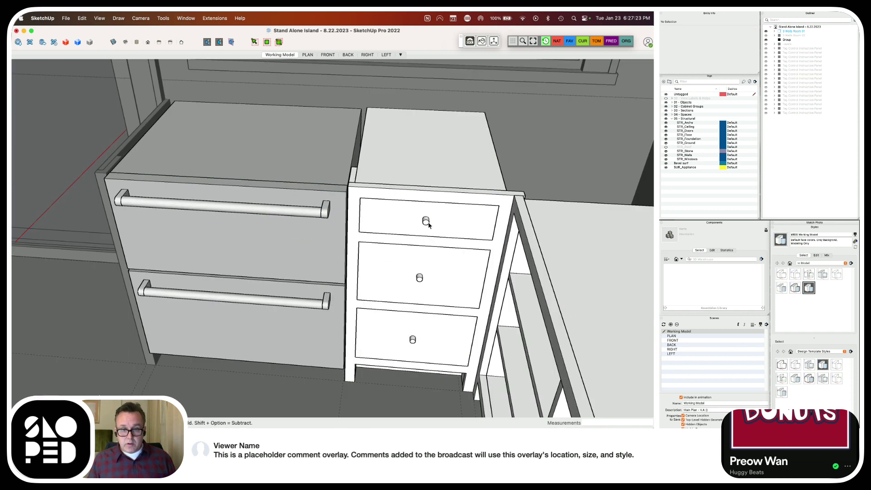
Move the three drawer knobs together slightly away from the appliance to recentre them on the narrowed drawer fronts
click(427, 224)
double_click(425, 222)
click(425, 221)
shift+click(419, 278)
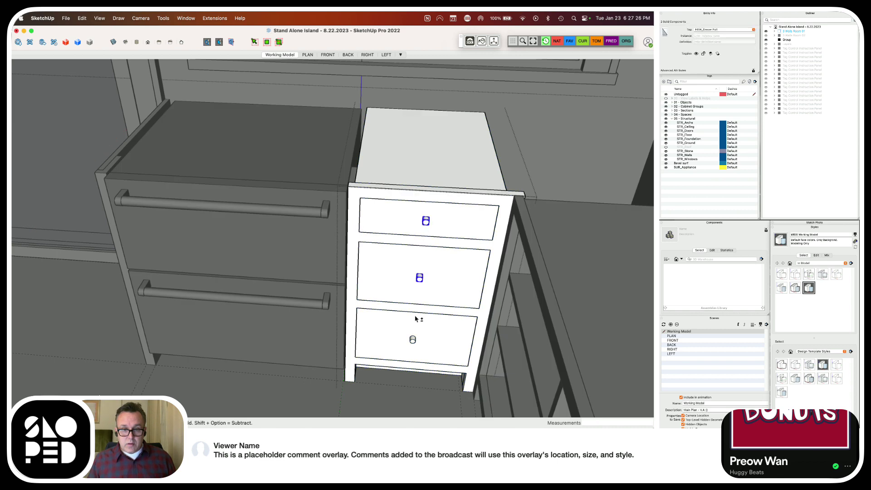
key(m)
click(413, 339)
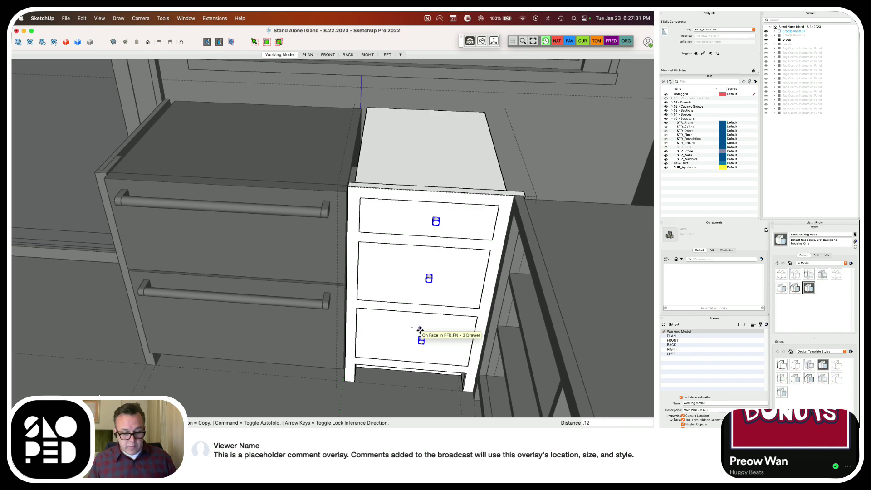
key(Return)
key(space)
key(Escape)
key(Escape)
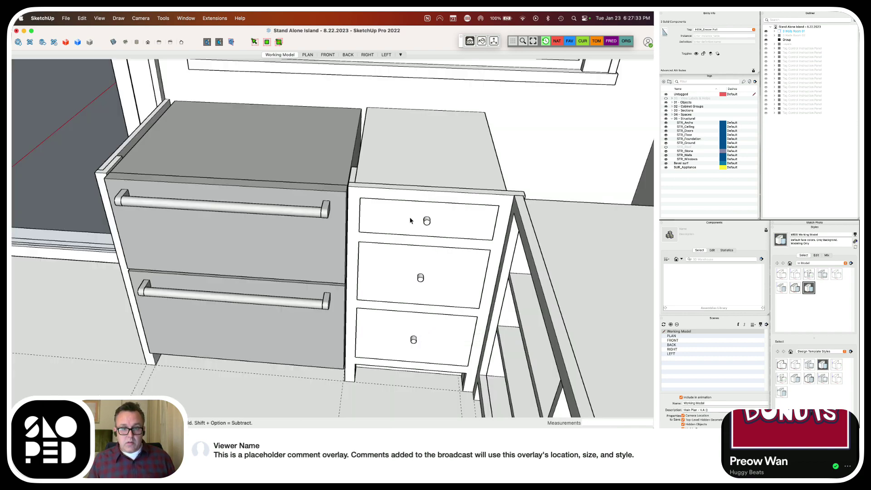
middle_drag(414, 219, 484, 278)
scroll(458, 265, down, 5)
mouse_move(414, 235)
middle_down()
mouse_move(444, 195)
mouse_move(416, 183)
mouse_move(387, 198)
mouse_move(402, 229)
middle_up()
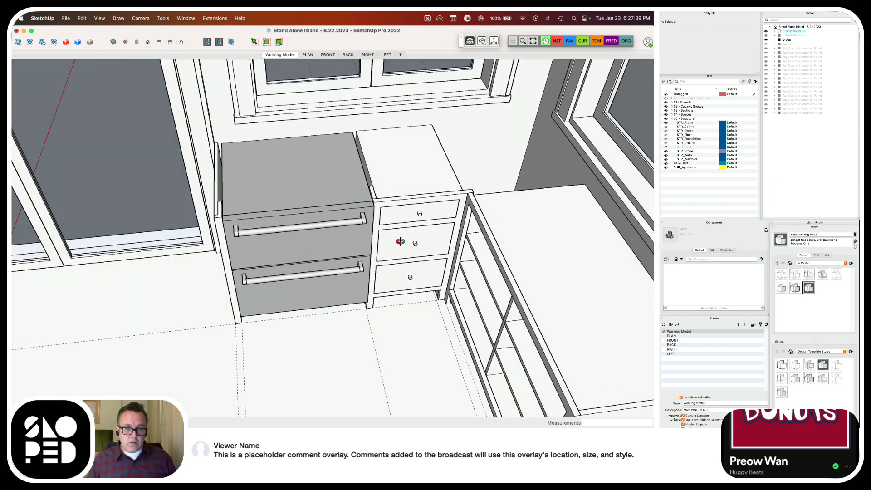
middle_drag(348, 304, 321, 241)
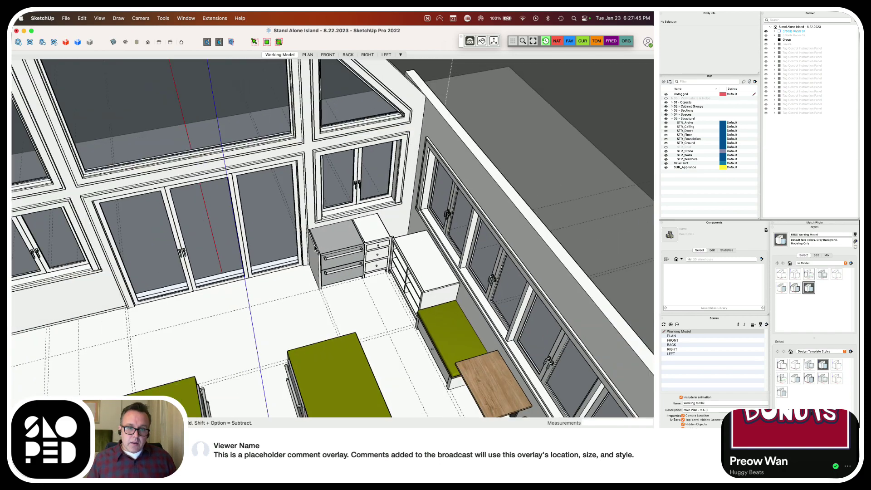
scroll(315, 248, up, 3)
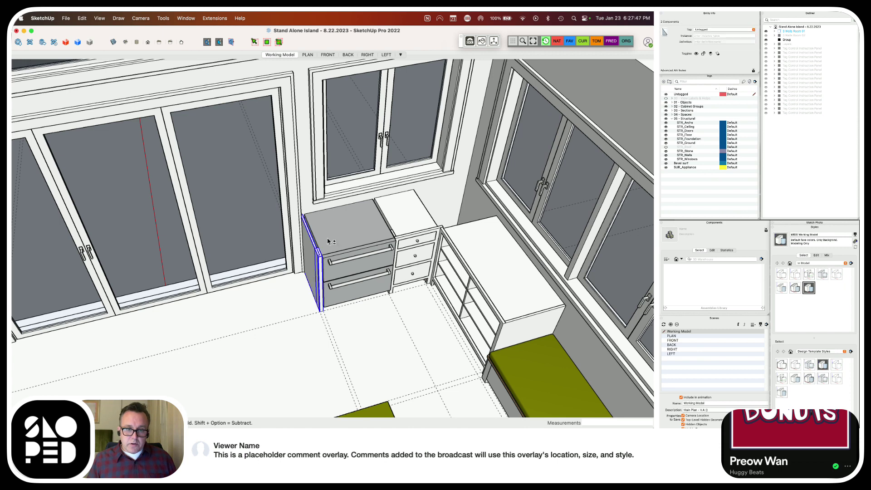
shift+click(400, 235)
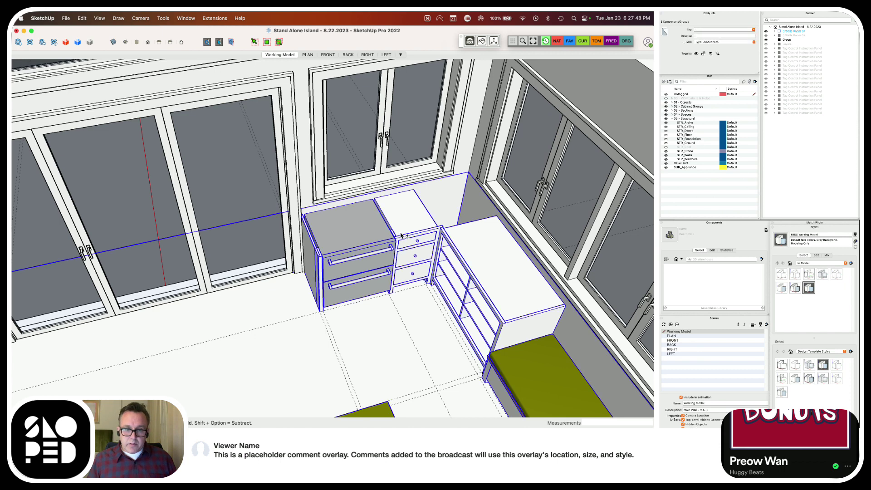
click(319, 259)
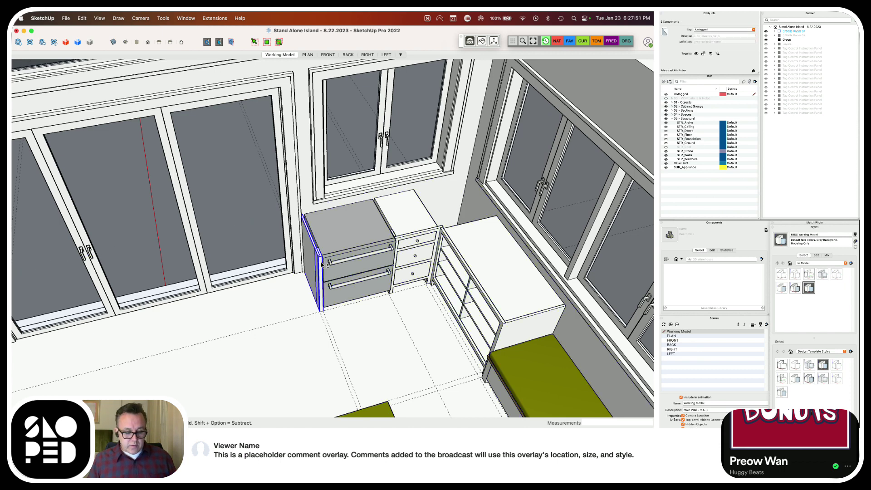
double_click(328, 248)
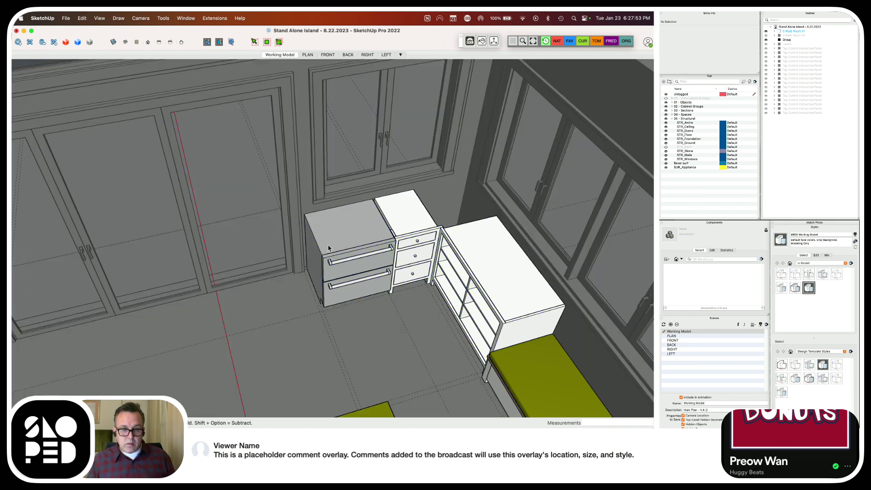
click(328, 248)
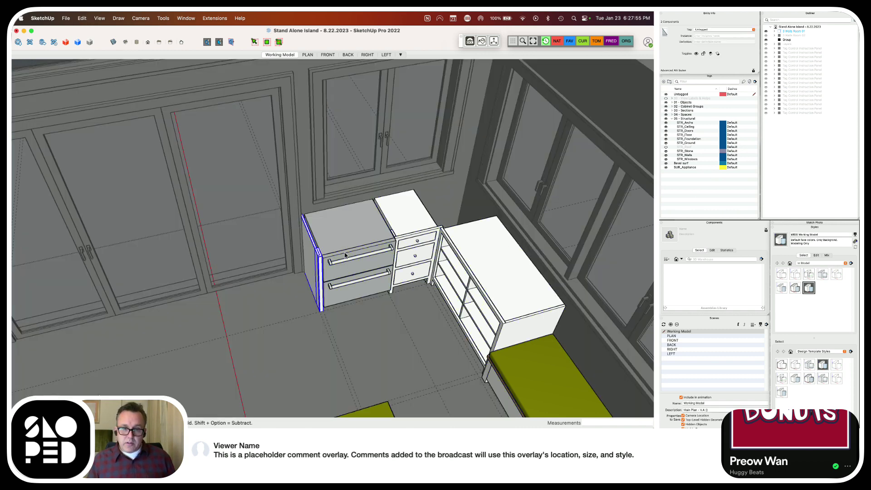
click(409, 225)
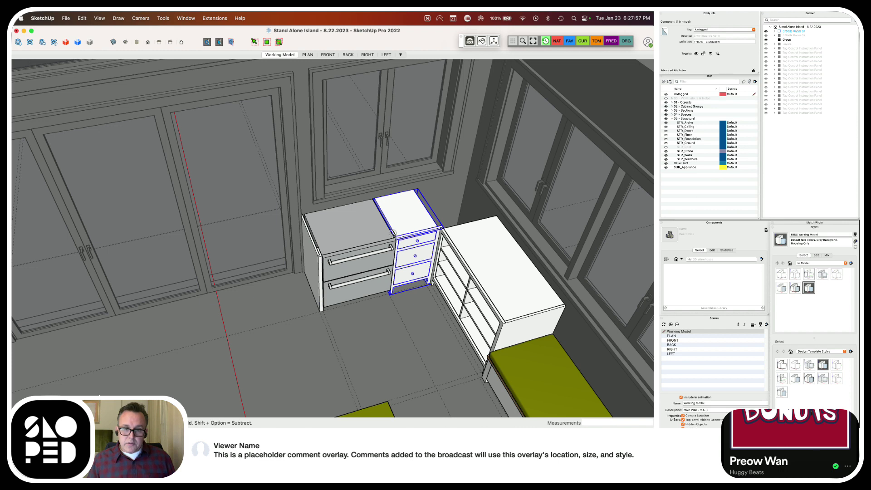
click(396, 237)
key(Escape)
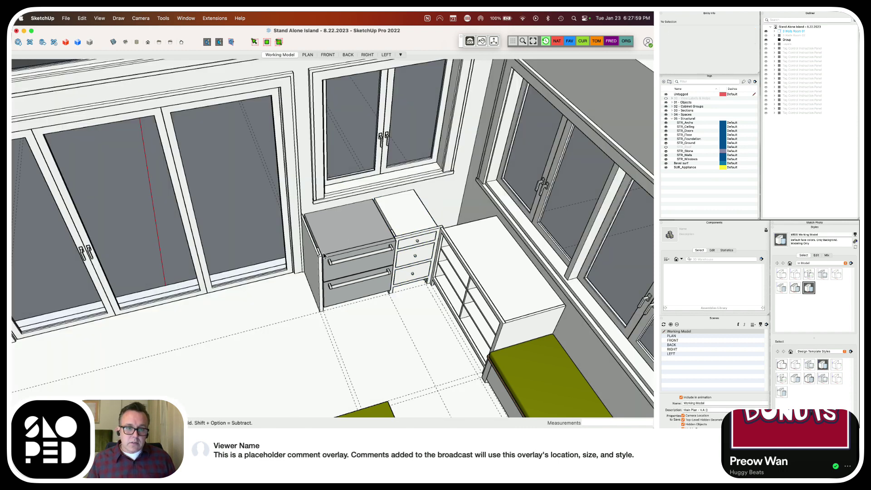
Copy the end panel pieces, appliance, drawer cabinet and open-shelf cabinet together about 108.6 in along the window wall toward the opposite corner
click(331, 268)
double_click(322, 263)
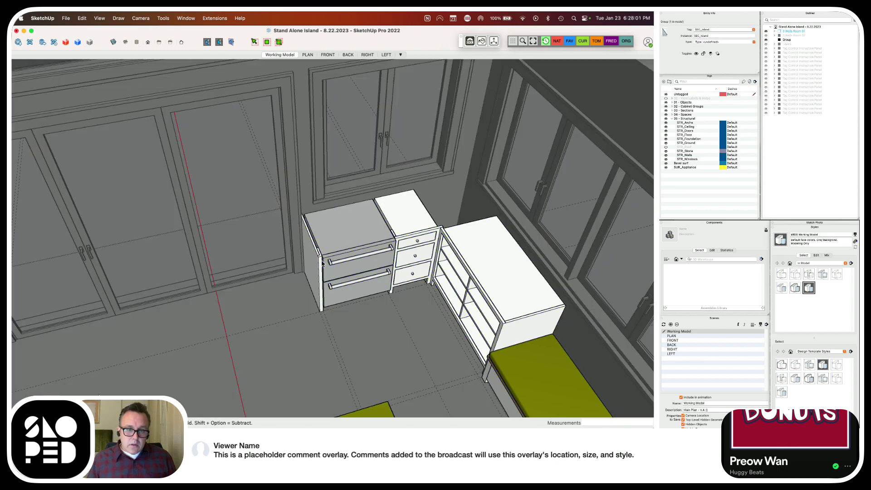
click(321, 263)
shift+click(394, 241)
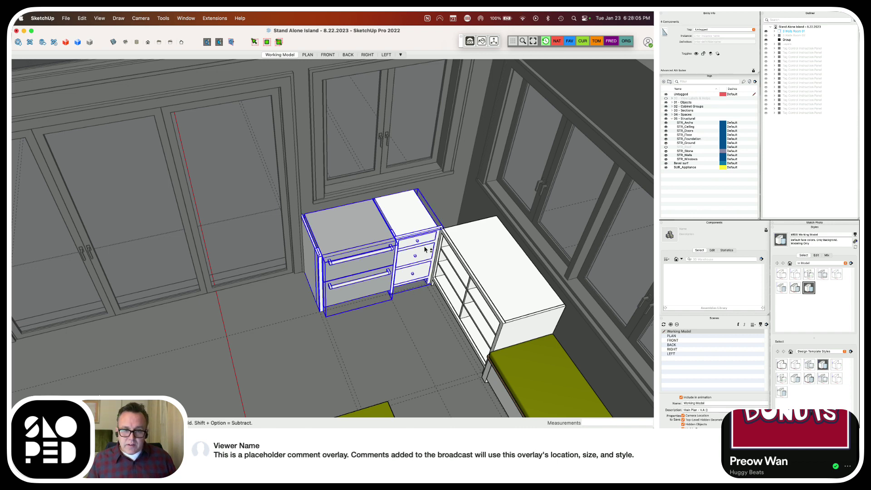
shift+click(465, 253)
scroll(361, 219, down, 5)
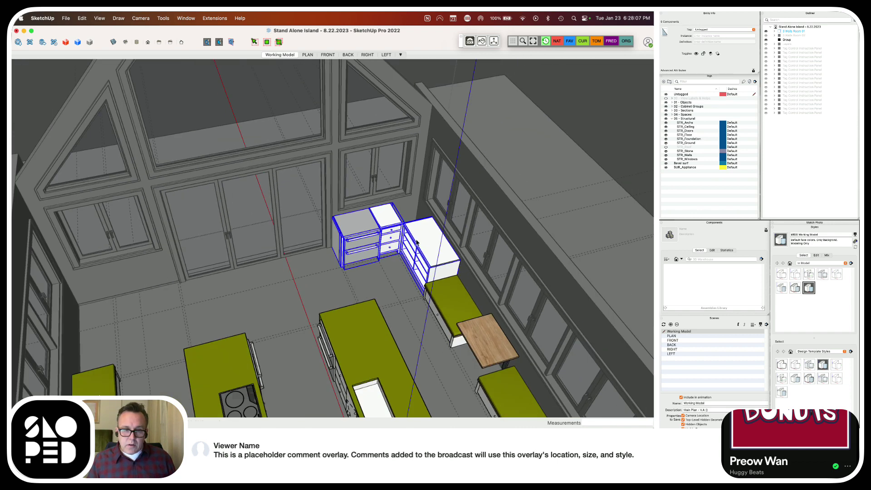
middle_drag(423, 241, 383, 247)
key(m)
click(402, 254)
key(space)
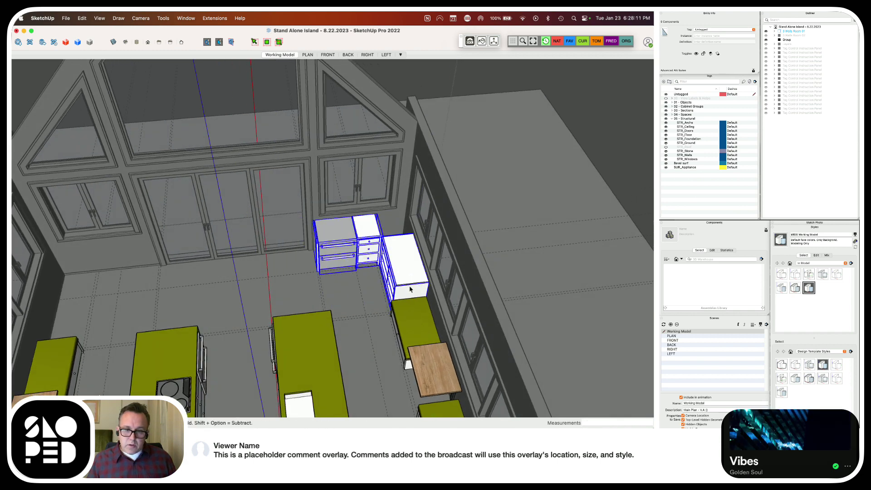
key(m)
click(400, 263)
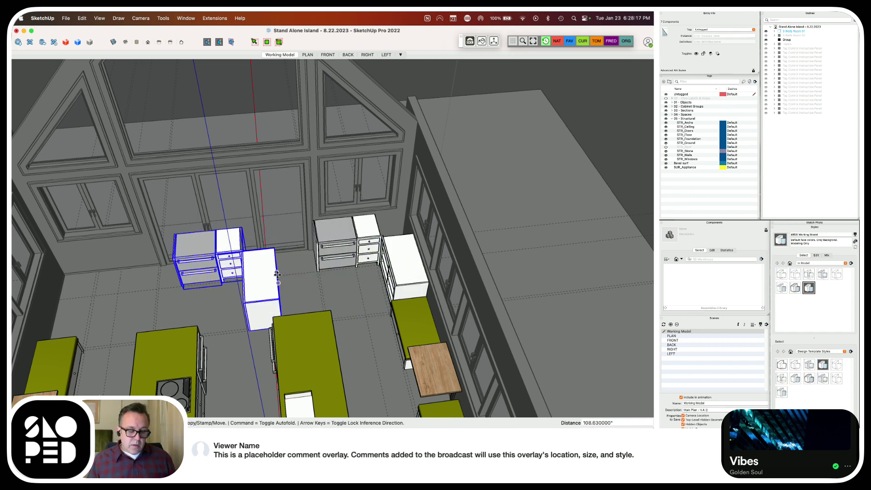
scroll(277, 274, down, 5)
scroll(385, 288, up, 5)
click(385, 288)
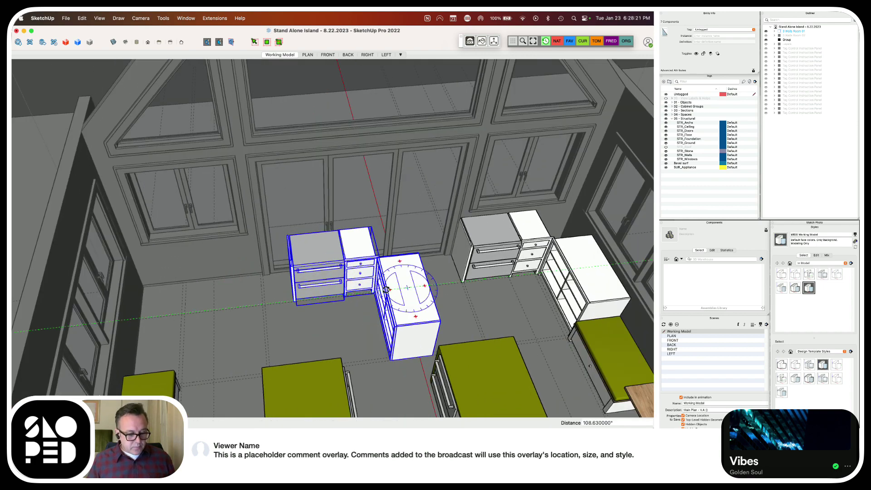
Show hidden back edges and mirror the copied cabinet set along the green axis with the Scale tool
key(s)
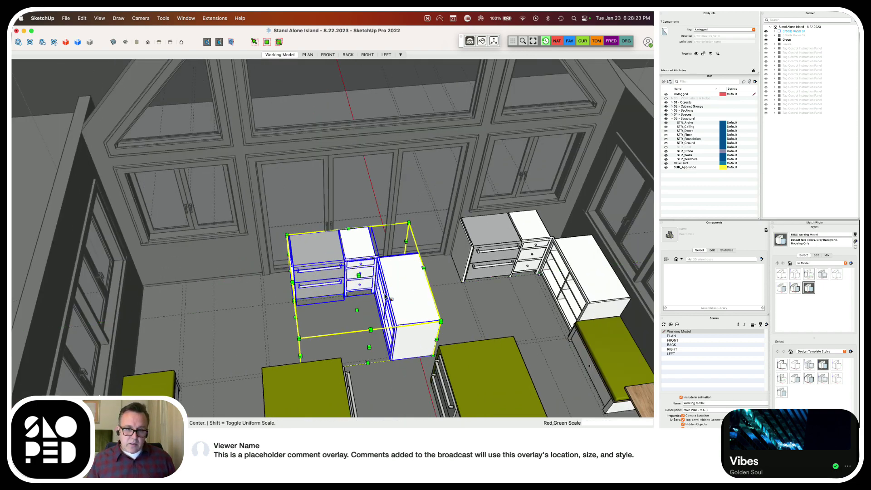
key(k)
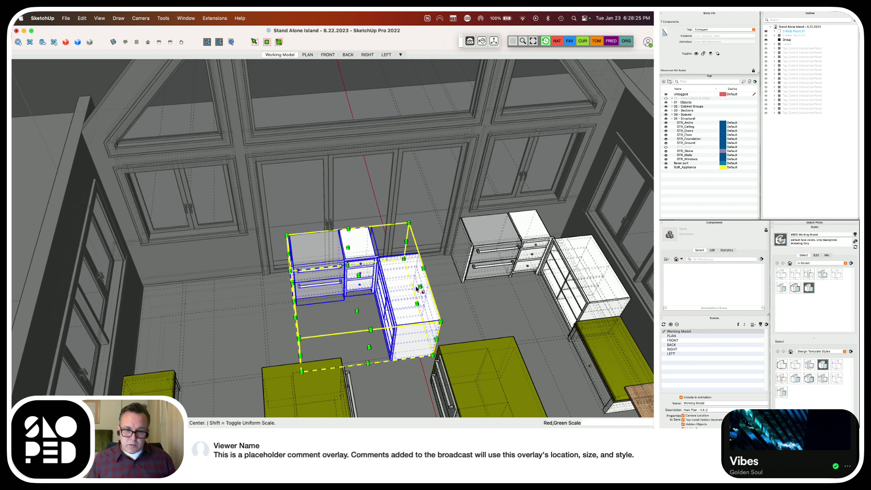
drag(419, 286, 210, 310)
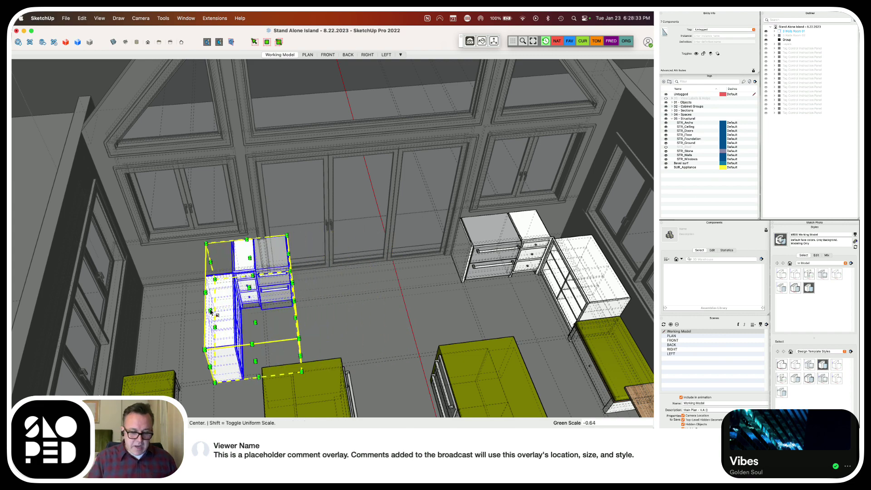
key(Return)
key(space)
Move the mirrored cabinet set about 17.9 in along the gable window wall into the opposite room corner
middle_drag(379, 288, 304, 294)
scroll(313, 295, down, 4)
scroll(164, 288, up, 6)
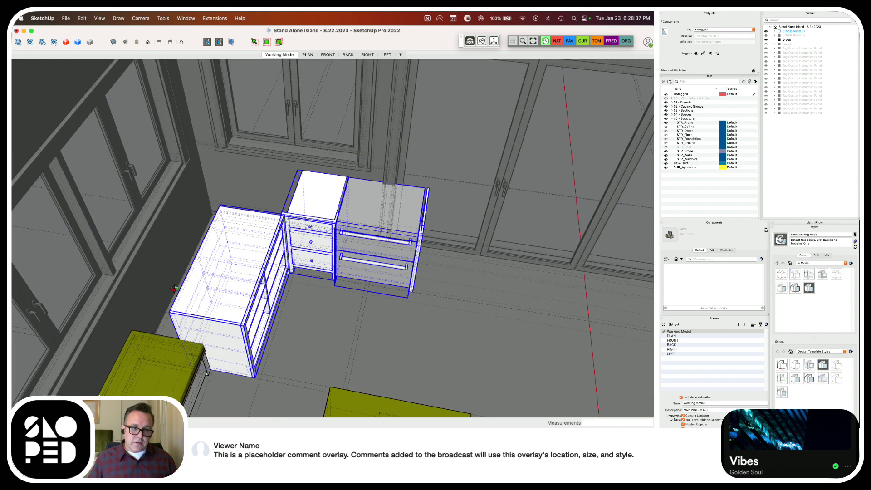
key(m)
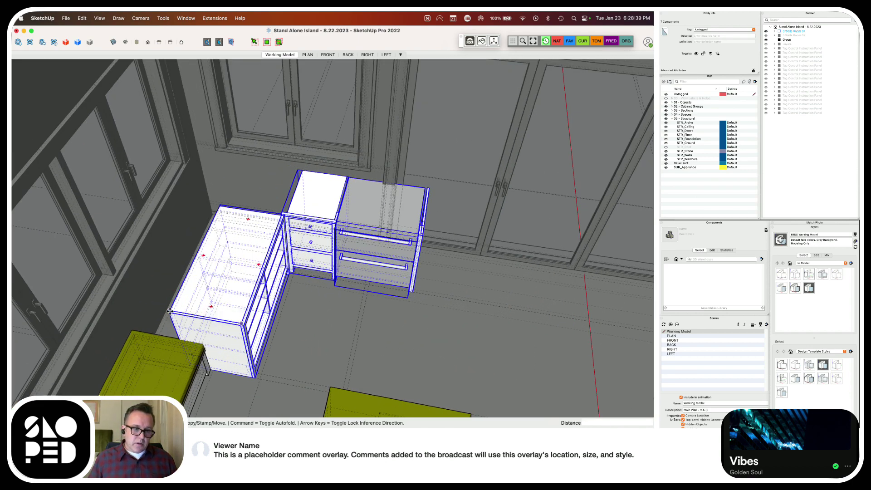
click(169, 311)
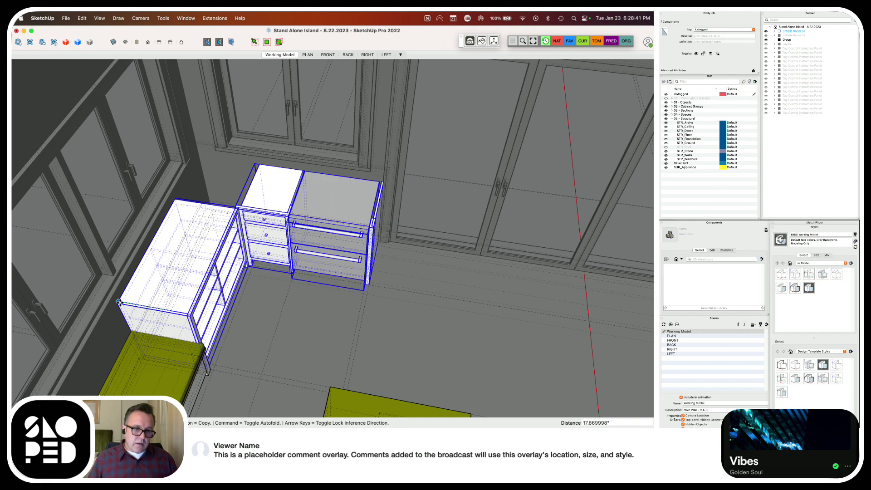
click(123, 302)
middle_drag(123, 302, 243, 320)
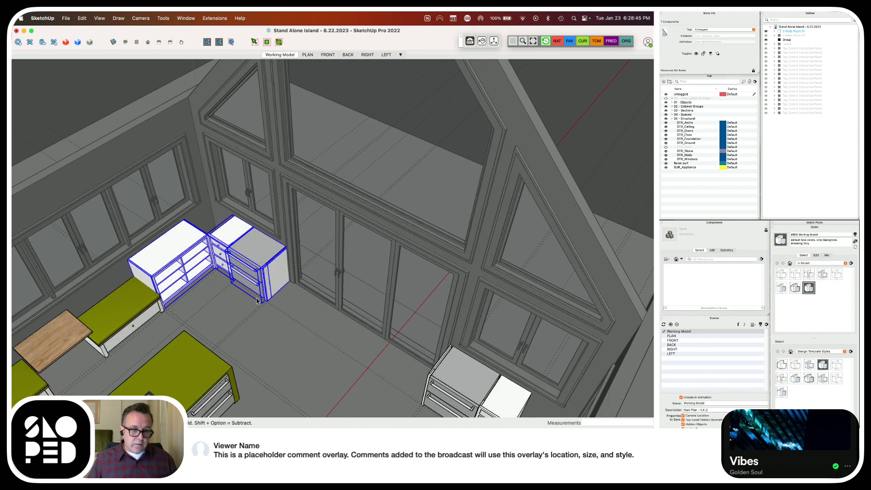
Leave the cabinet group and erase the parallel construction guides running lengthwise through the room and out past the gable wall
click(280, 318)
click(279, 319)
mouse_move(280, 318)
middle_down()
mouse_move(277, 337)
mouse_move(294, 278)
mouse_move(325, 279)
mouse_move(279, 301)
middle_up()
scroll(325, 280, up, 3)
key(e)
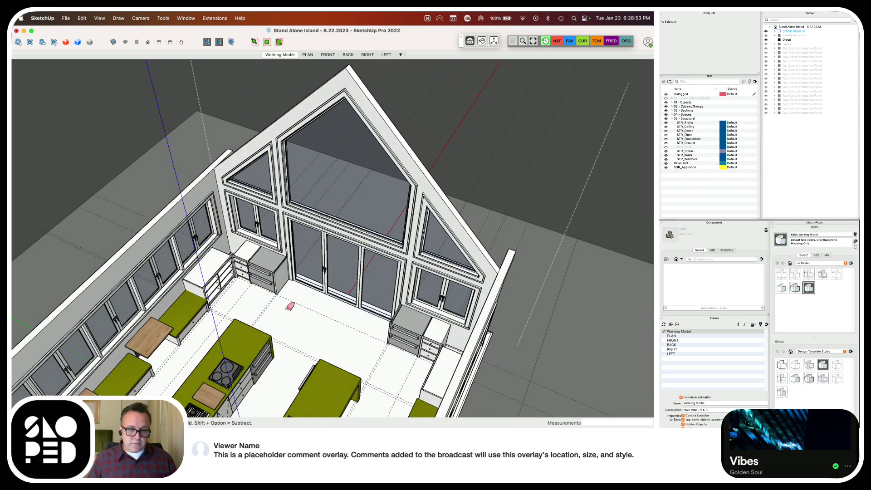
key(Escape)
key(e)
click(274, 303)
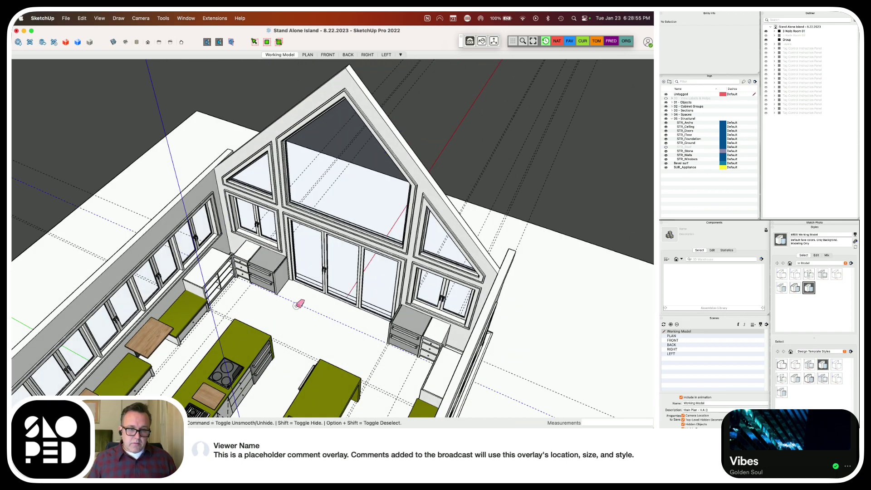
scroll(326, 285, down, 3)
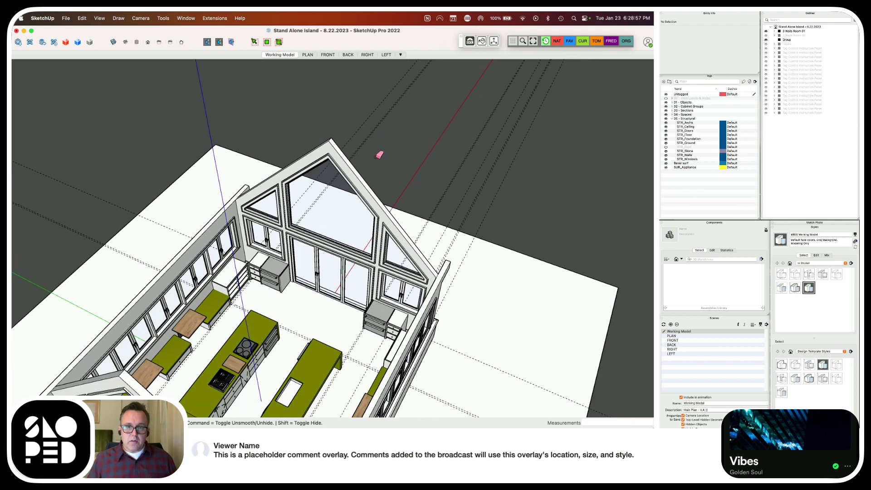
drag(369, 117, 476, 133)
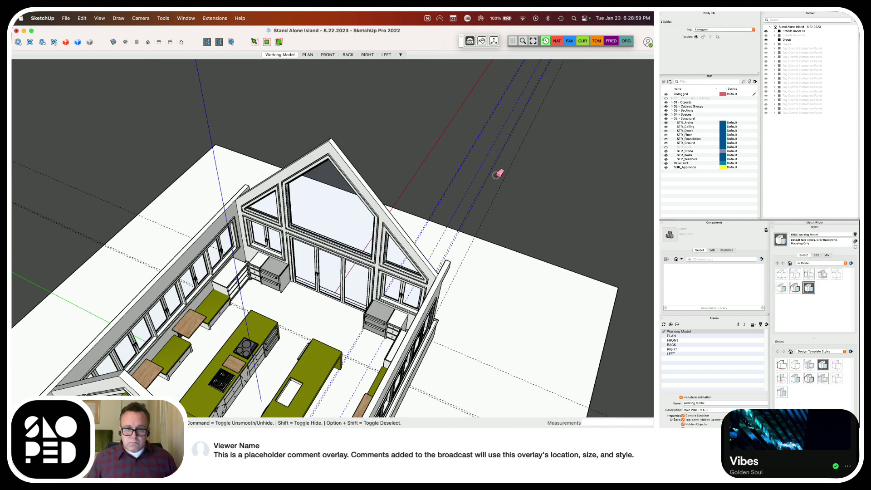
drag(503, 194, 494, 191)
click(486, 185)
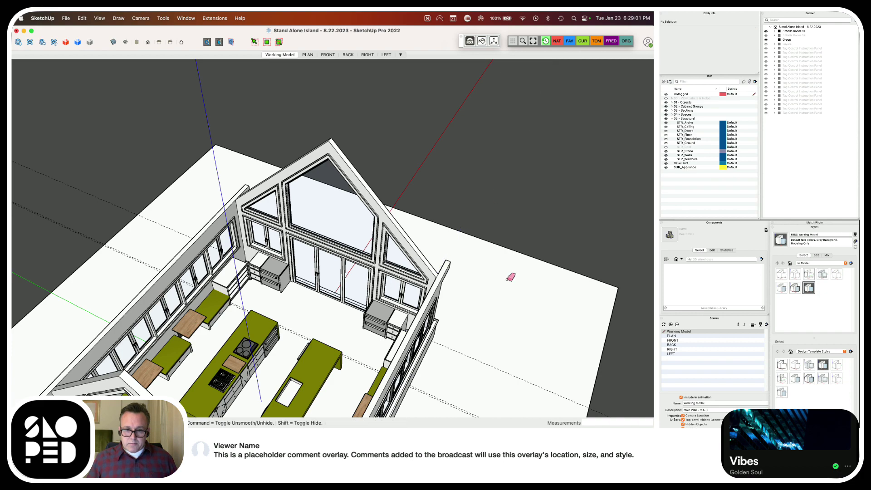
Erase the remaining long construction guides that cross the building from side to side
scroll(392, 218, down, 1)
scroll(395, 216, down, 3)
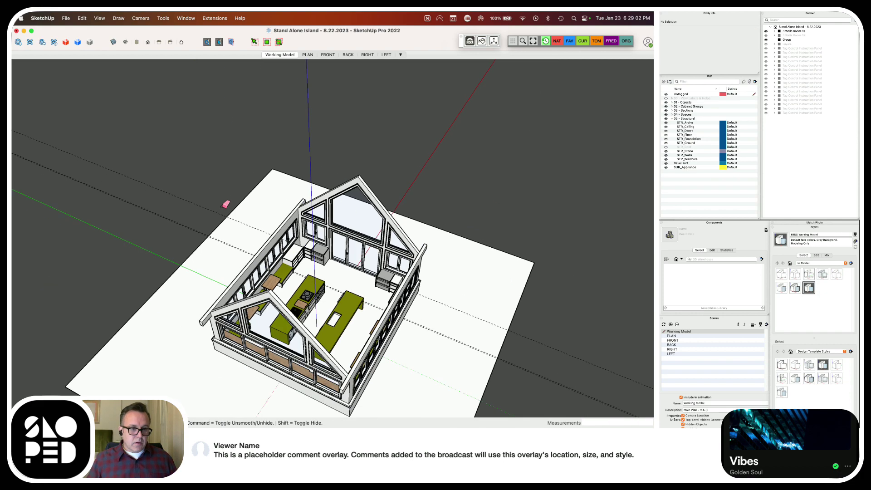
click(186, 226)
middle_drag(195, 212, 113, 186)
Copy the wooden table top nearest the wood counter about 132 in along the bench wall to the open-shelf cabinet's back corner
scroll(249, 290, up, 8)
middle_drag(213, 281, 49, 274)
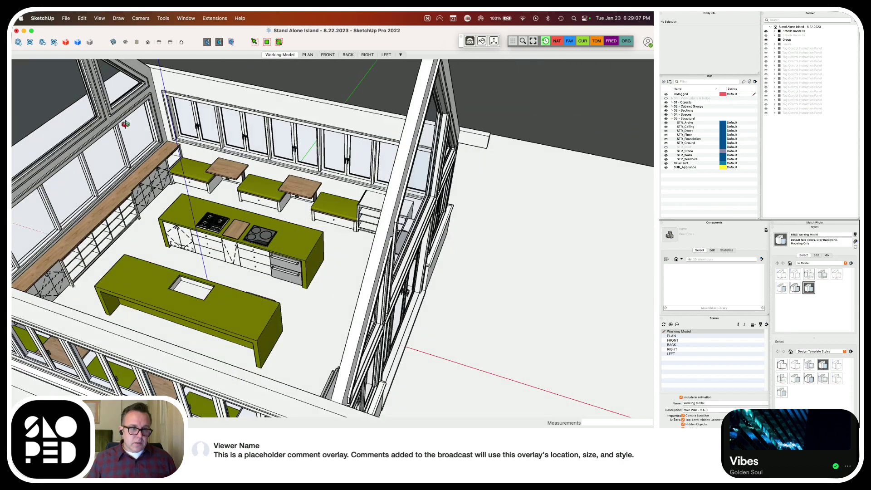
scroll(186, 177, up, 5)
click(312, 193)
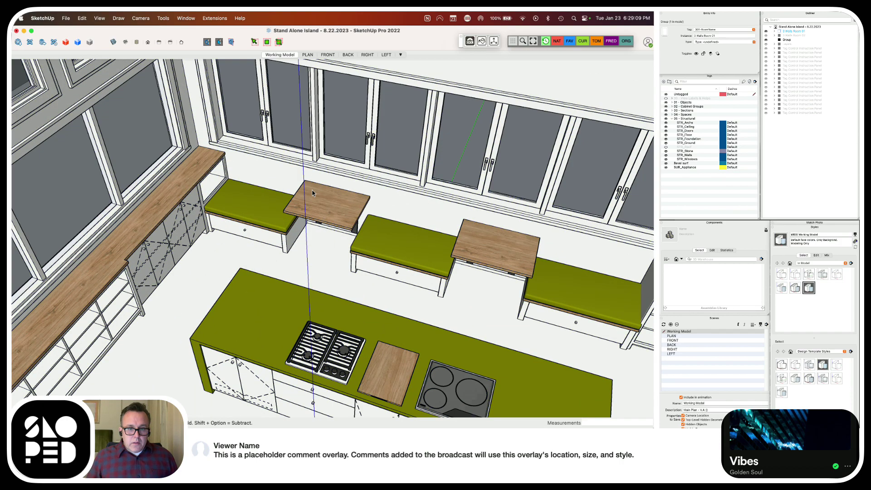
double_click(312, 193)
click(312, 193)
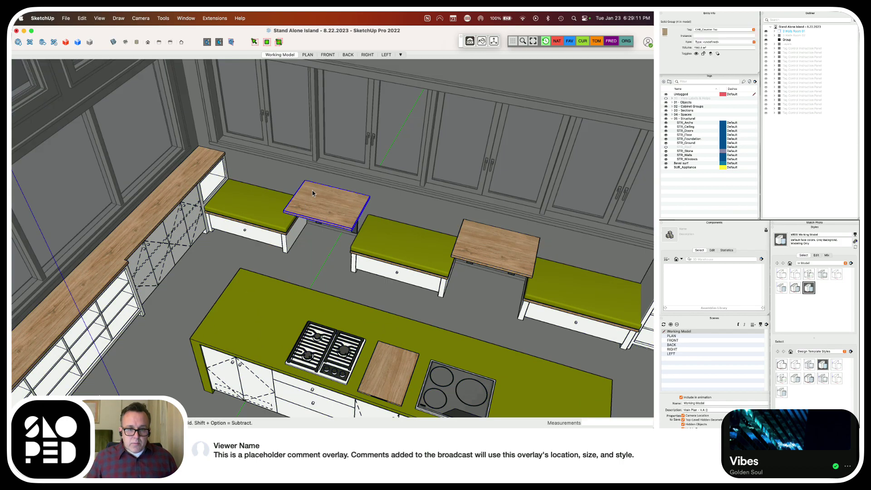
scroll(313, 199, down, 5)
scroll(454, 224, up, 4)
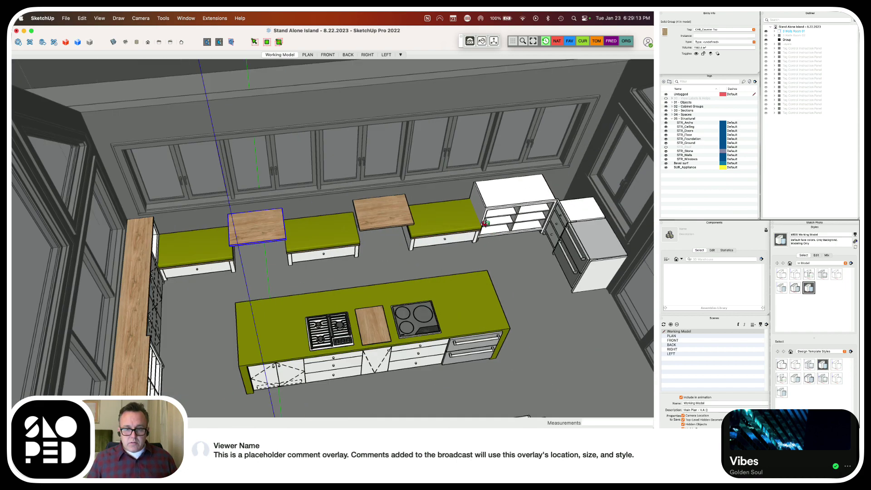
key(m)
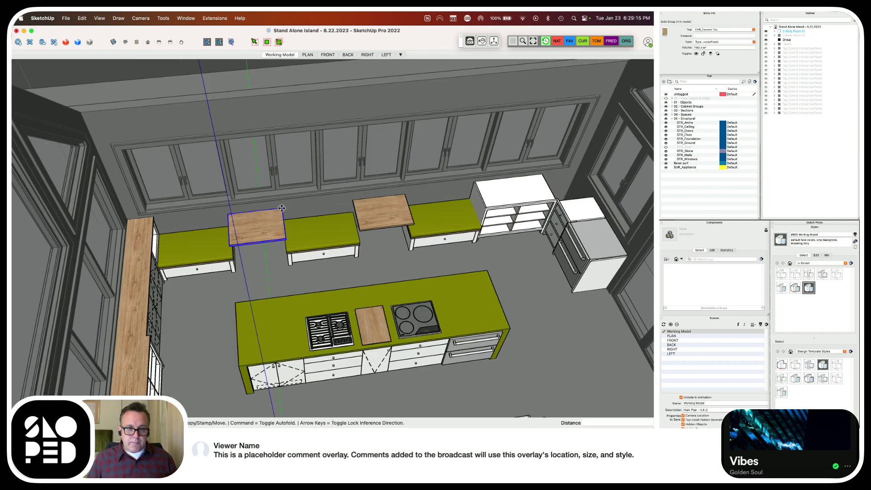
click(282, 208)
key(alt)
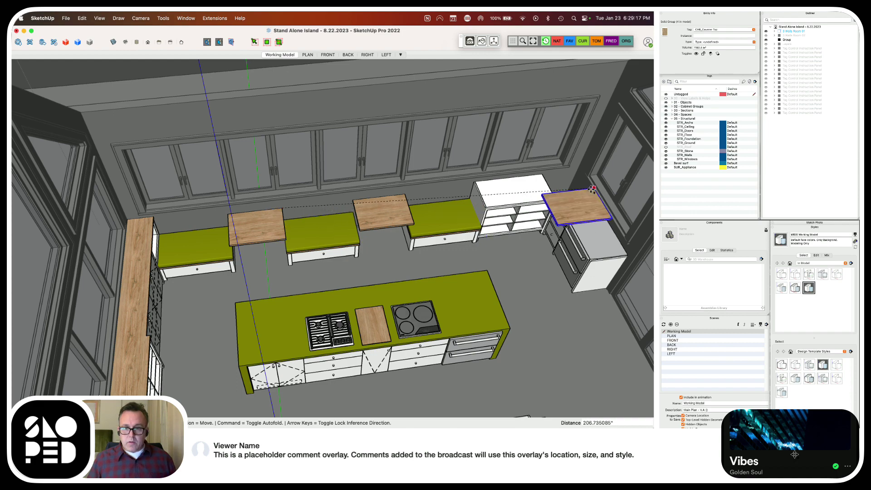
scroll(580, 165, up, 5)
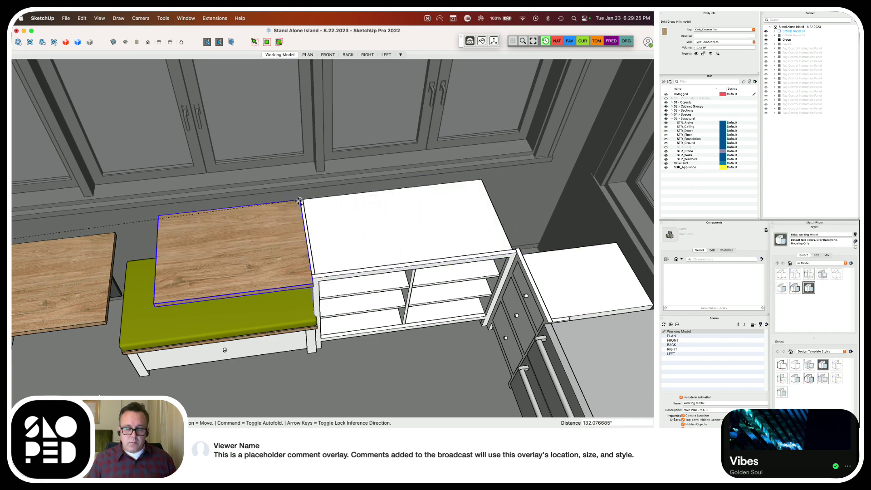
scroll(314, 194, up, 5)
click(314, 193)
Raise the copied wood top so its underside is level with the top of the open-shelf cabinet
scroll(314, 195, down, 8)
middle_drag(354, 355, 222, 234)
scroll(308, 314, up, 5)
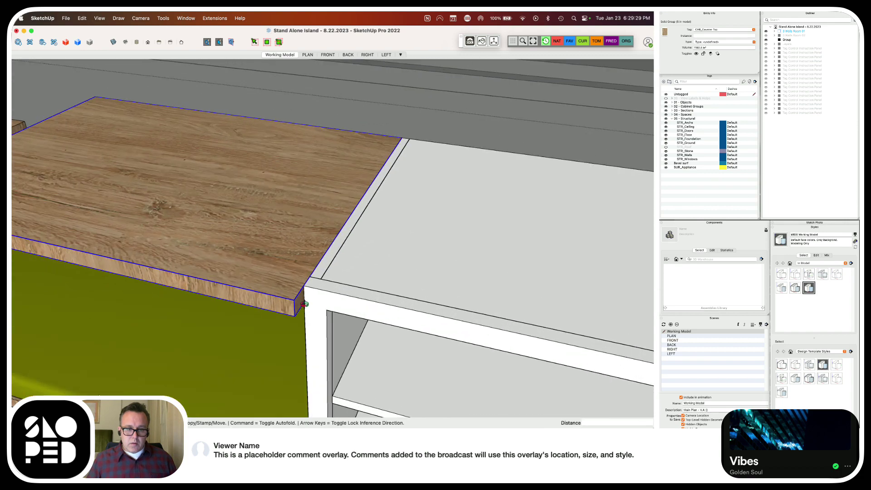
click(304, 305)
click(305, 289)
middle_drag(305, 288, 455, 269)
scroll(455, 269, down, 4)
scroll(337, 230, down, 3)
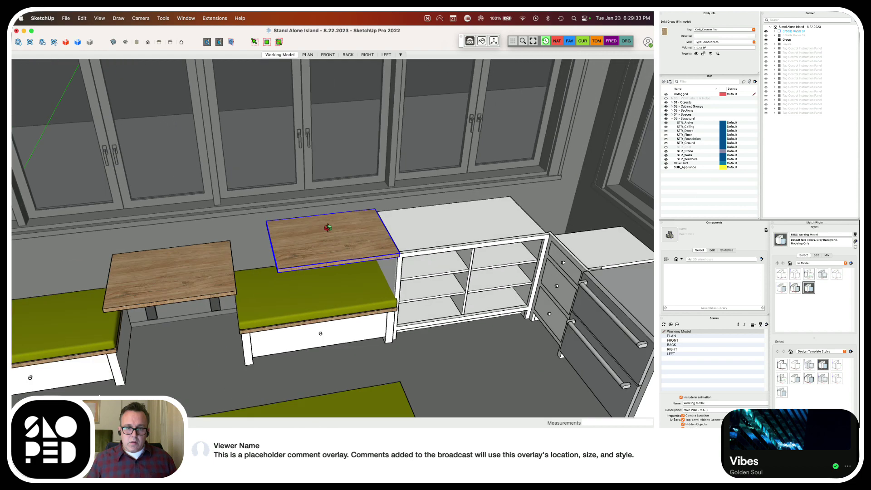
Slide the copied wood top by its back corner along the bench wall into the corner of the room
key(m)
click(377, 207)
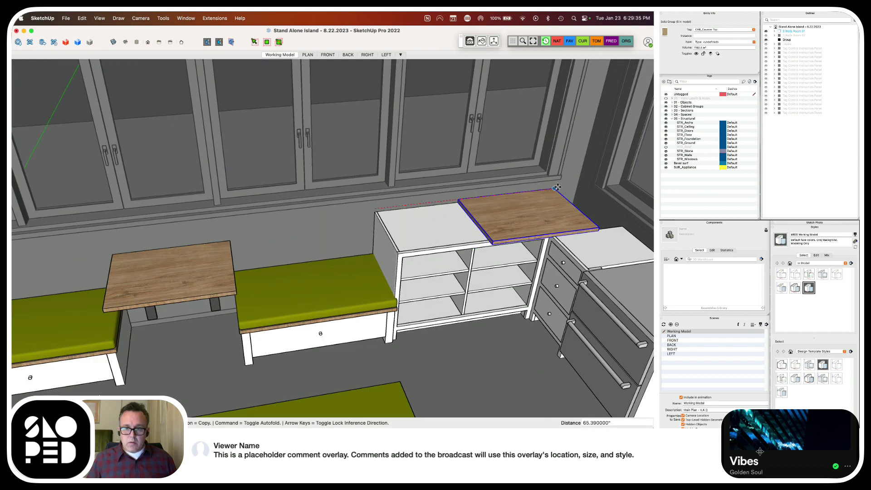
click(577, 185)
scroll(577, 184, down, 5)
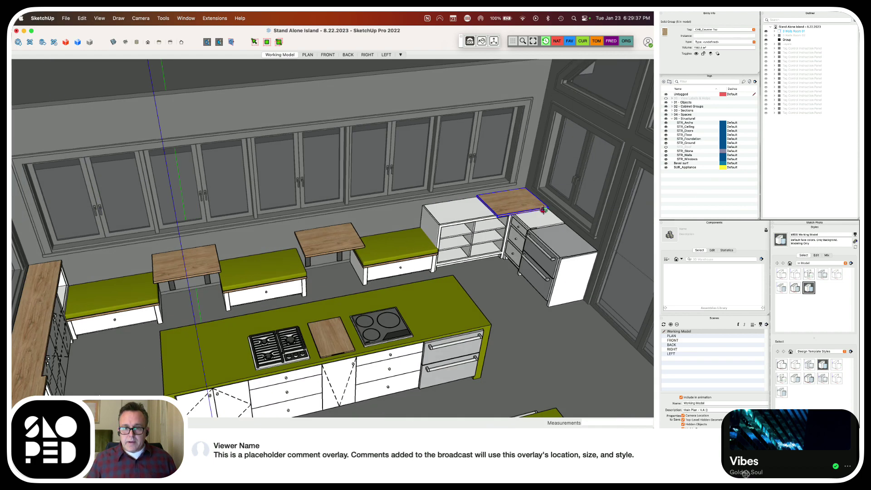
Open the copied wood top for editing and Push/Pull its end face across to the bench side of the open-shelf cabinet
scroll(543, 206, up, 6)
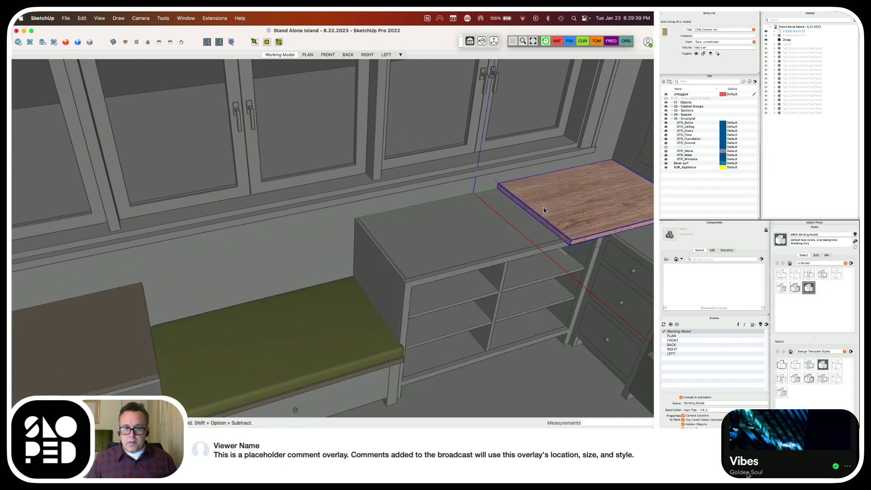
key(super+a)
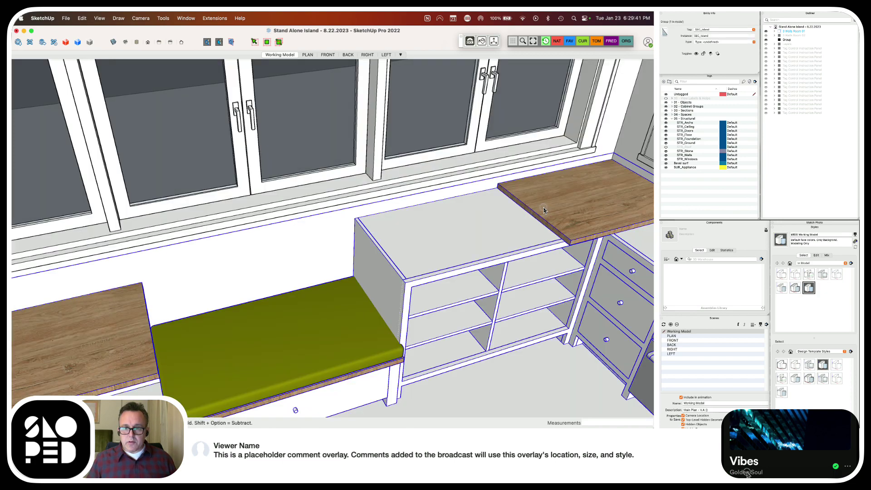
double_click(543, 209)
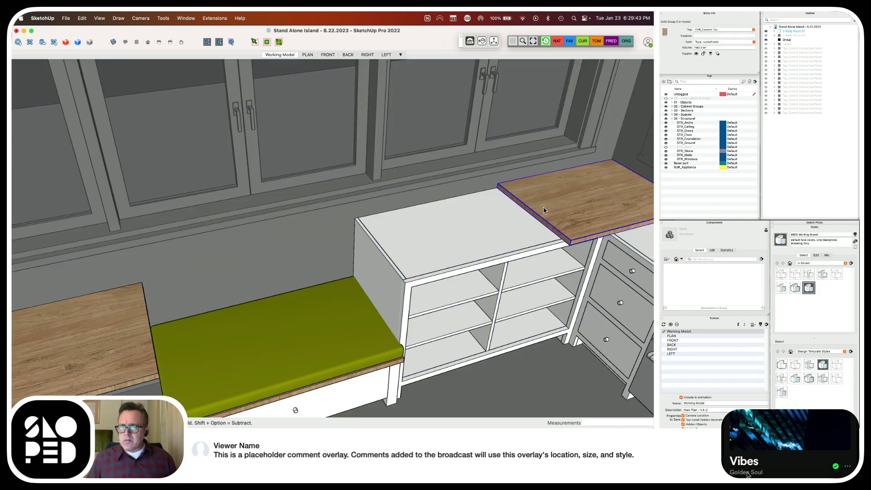
double_click(543, 207)
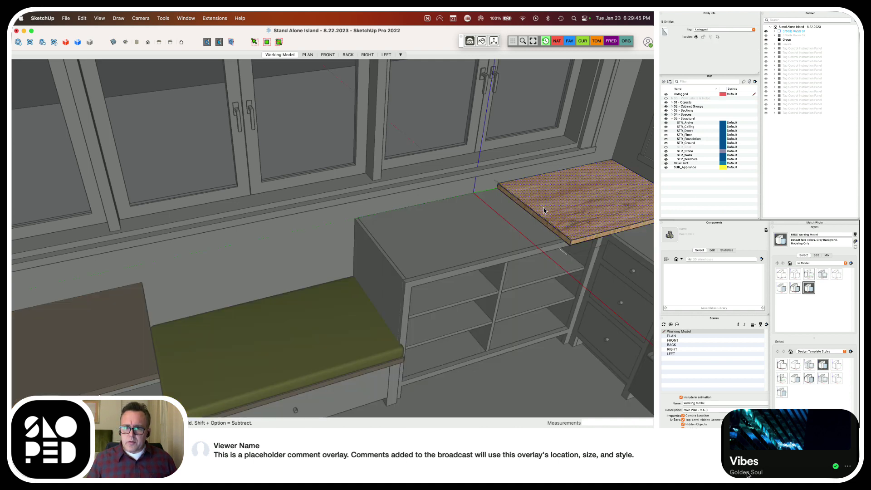
click(543, 208)
key(Escape)
double_click(543, 210)
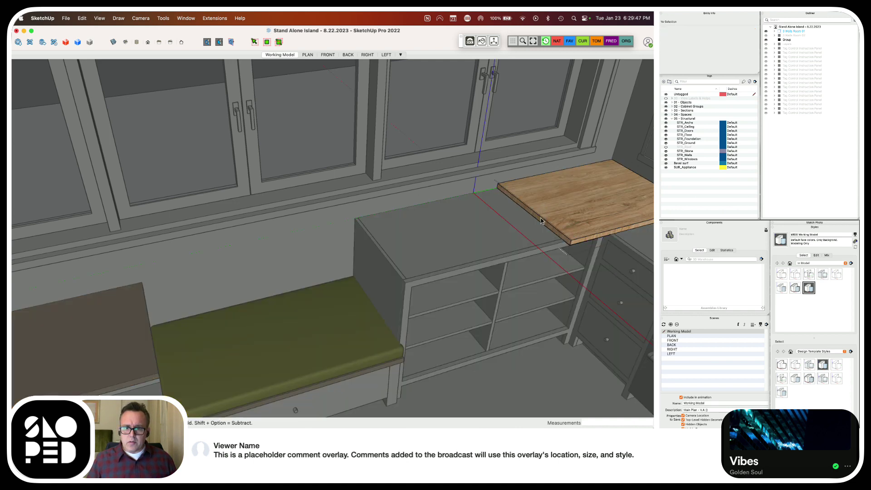
key(p)
click(540, 222)
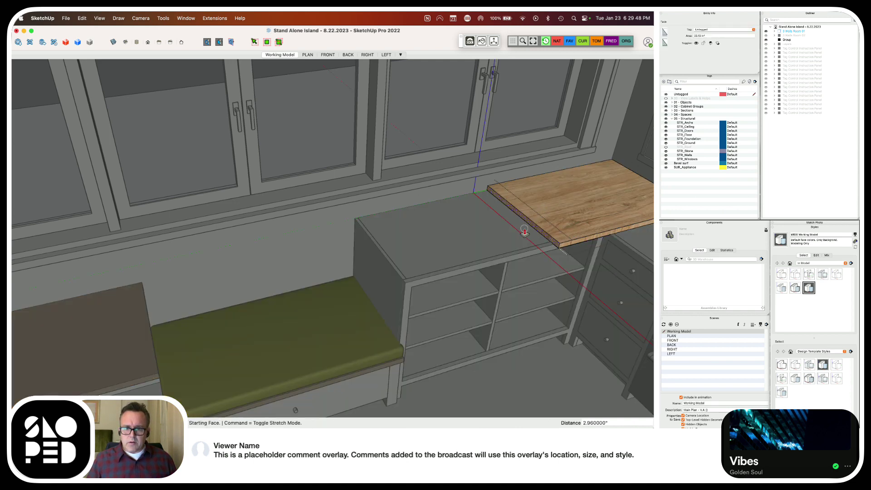
click(407, 285)
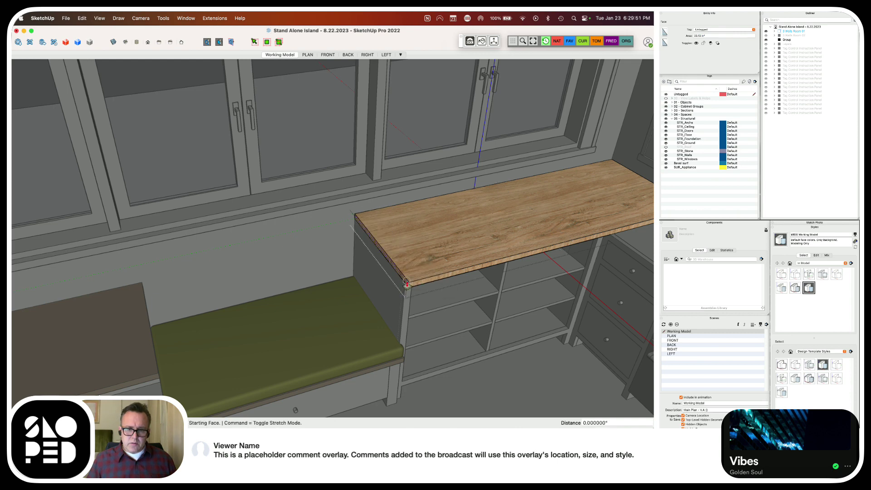
Extend the wood top's end slightly past the cabinet side and Push/Pull its front edge 1 in
click(402, 287)
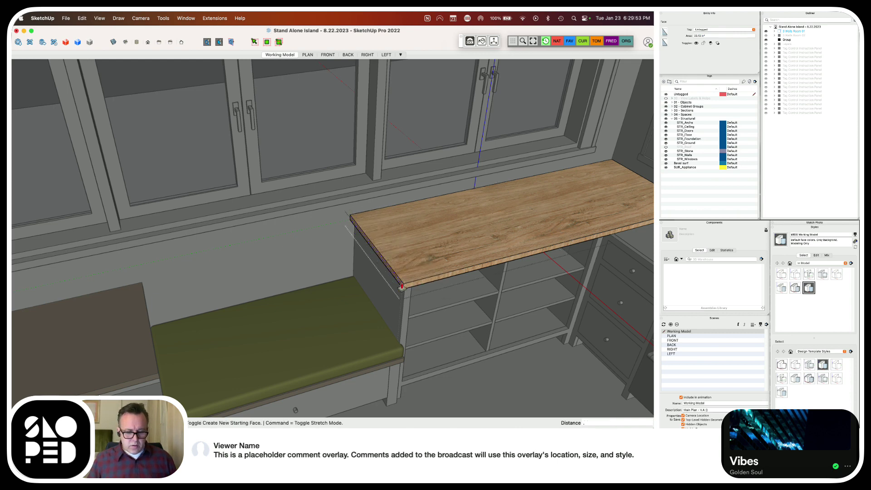
key(Escape)
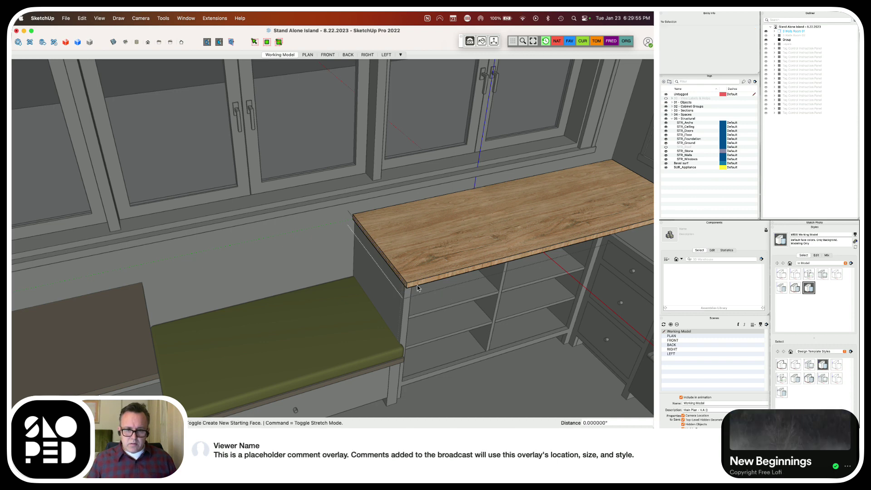
click(417, 286)
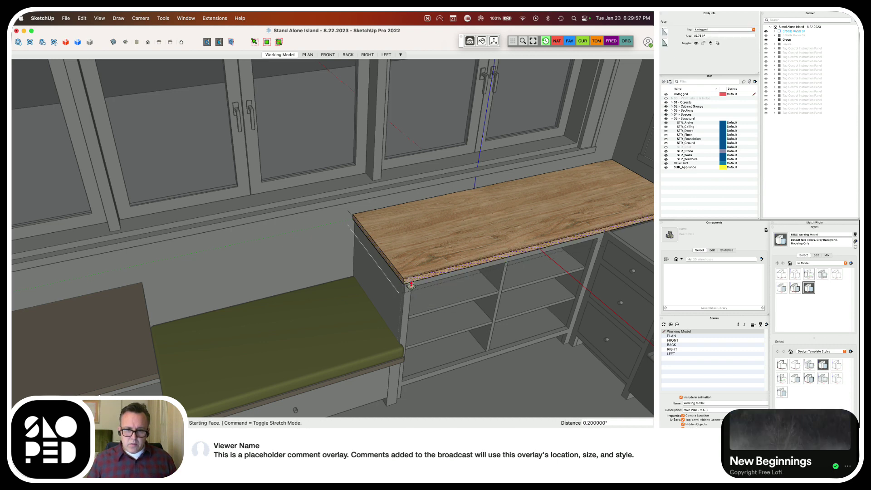
text(1)
key(Return)
key(space)
key(Escape)
key(Escape)
scroll(341, 242, down, 5)
middle_drag(502, 229, 544, 246)
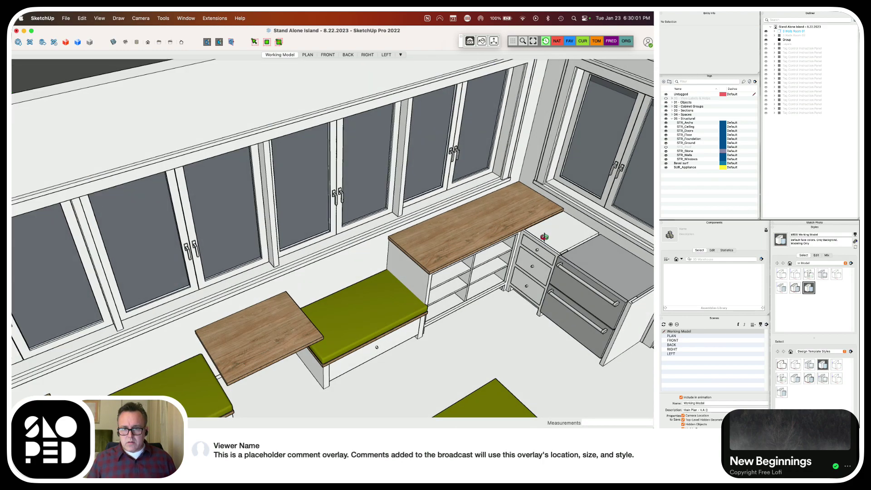
Copy the corner wood top forward from its back corner to its front corner and rotate the copy 90 degrees about its centre
scroll(555, 220, up, 5)
scroll(394, 220, down, 3)
middle_drag(393, 220, 413, 216)
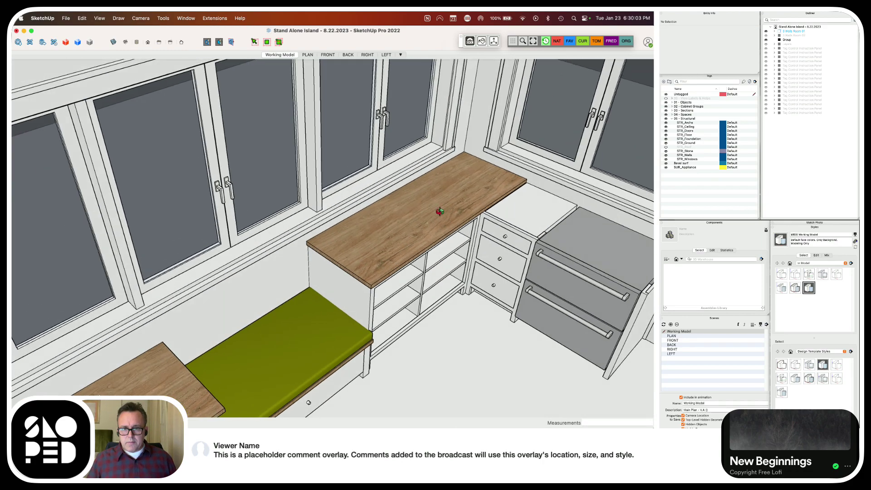
scroll(338, 208, down, 3)
scroll(444, 207, up, 5)
click(430, 198)
double_click(429, 198)
click(430, 196)
key(m)
click(226, 250)
key(alt)
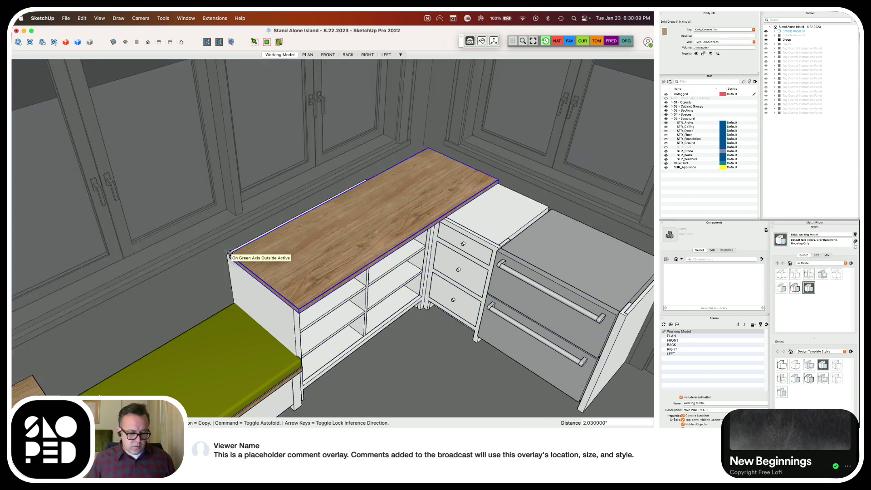
click(292, 305)
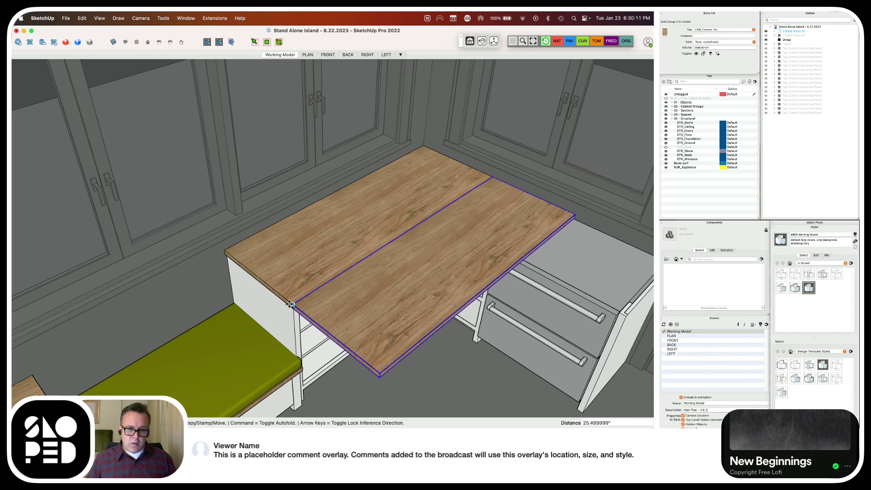
click(519, 207)
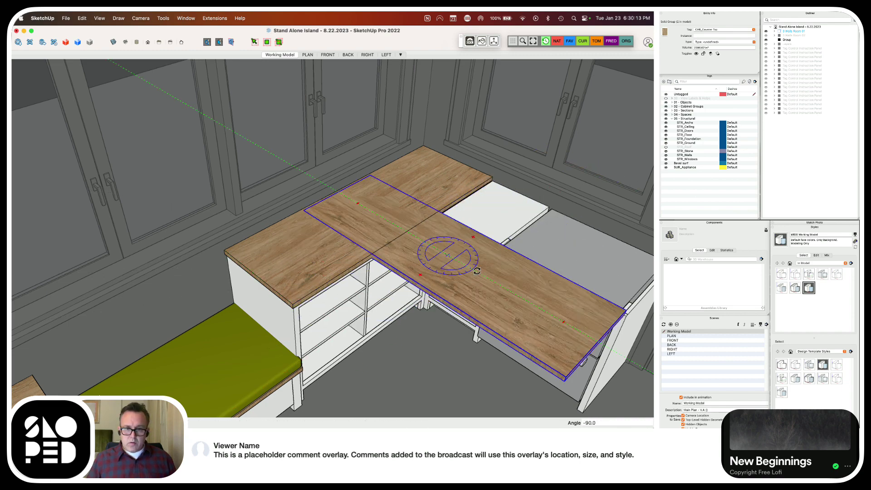
Move the rotated wood top by its back corner into the corner of the room, above the drawer cabinets
click(370, 176)
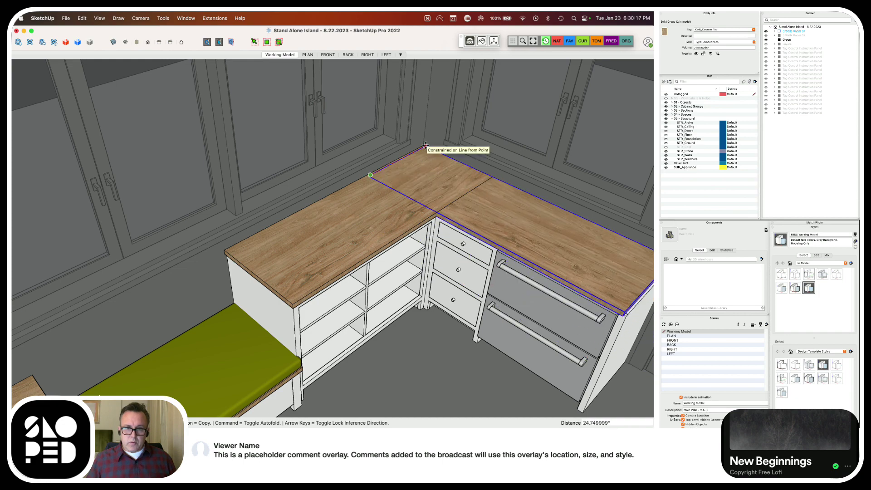
scroll(425, 145, up, 6)
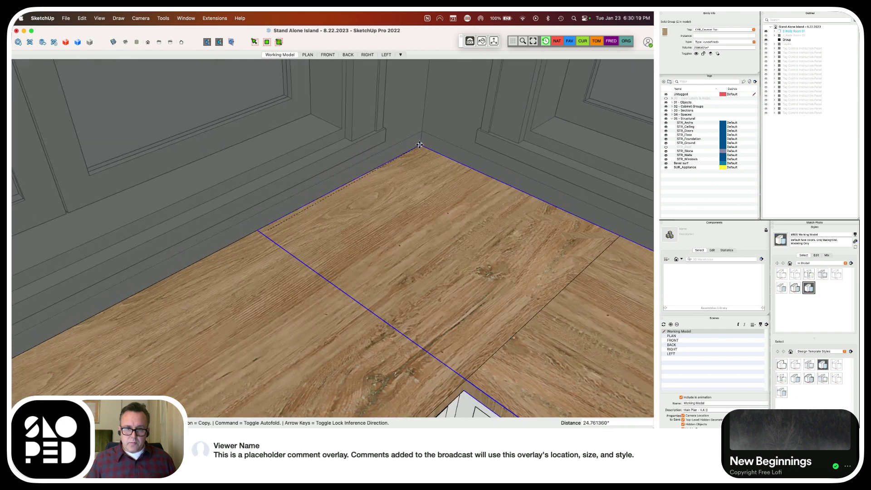
click(418, 145)
Open the rotated wood top and Push/Pull its end face to the cabinet side's outer face, plus a 0.5 in overhang
scroll(450, 205, down, 8)
scroll(608, 326, up, 5)
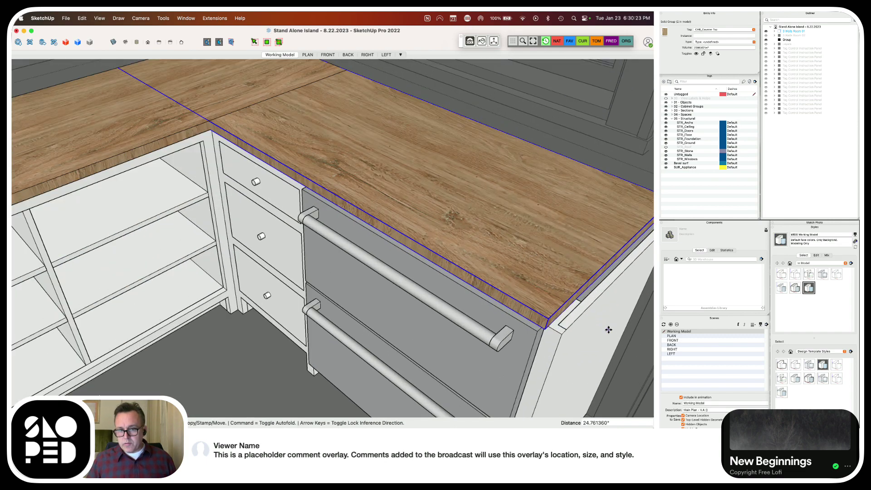
key(space)
double_click(573, 300)
key(p)
click(572, 301)
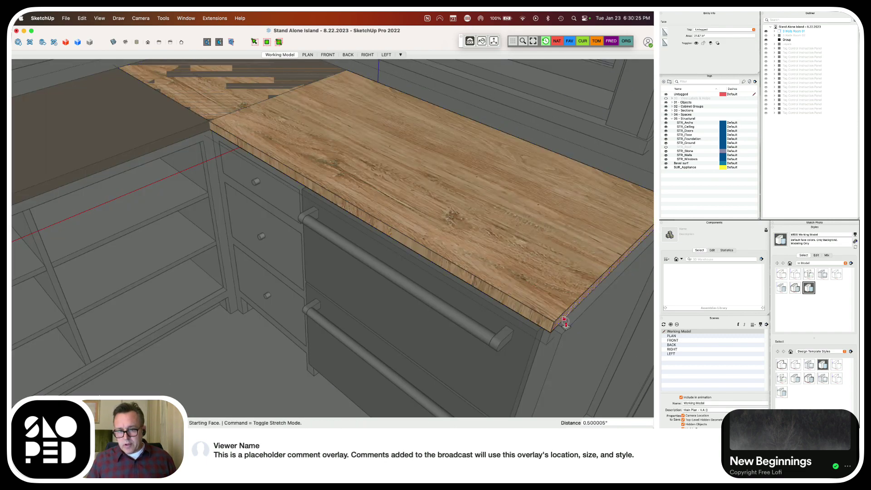
click(562, 335)
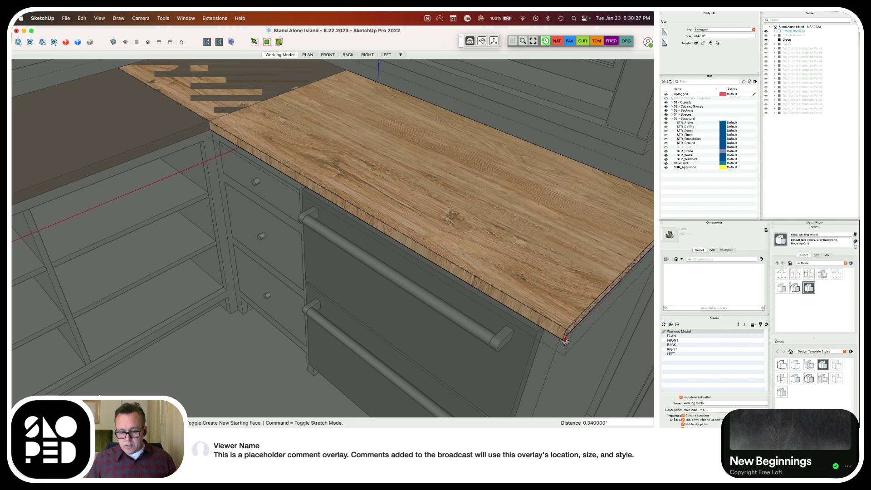
text(.5)
key(Return)
key(space)
scroll(479, 281, down, 6)
key(Escape)
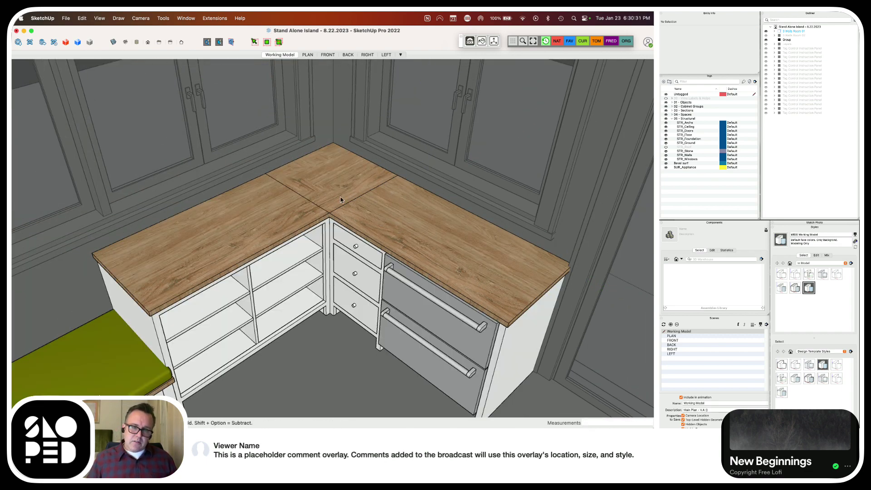
Open the drawer-side wood top for editing and place a guide 1 in inside the open-shelf top's front edge
scroll(341, 203, up, 3)
middle_drag(342, 207, 390, 218)
click(371, 239)
triple_click(371, 239)
scroll(332, 257, up, 3)
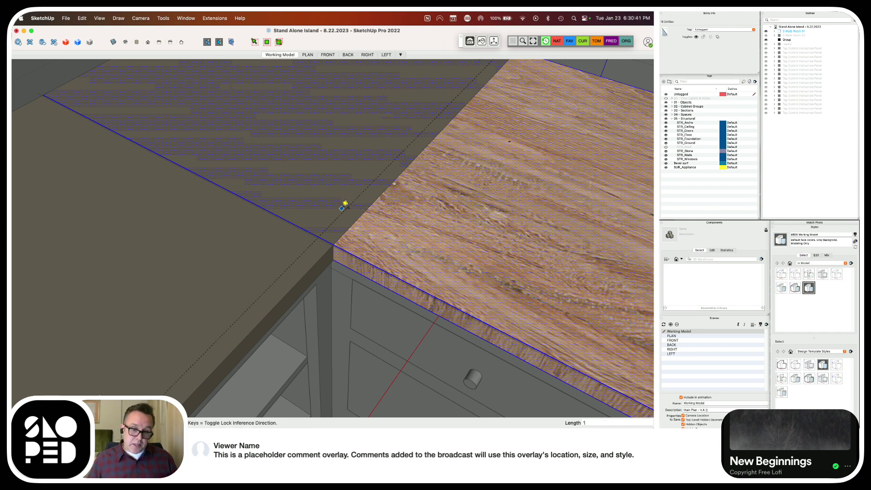
key(space)
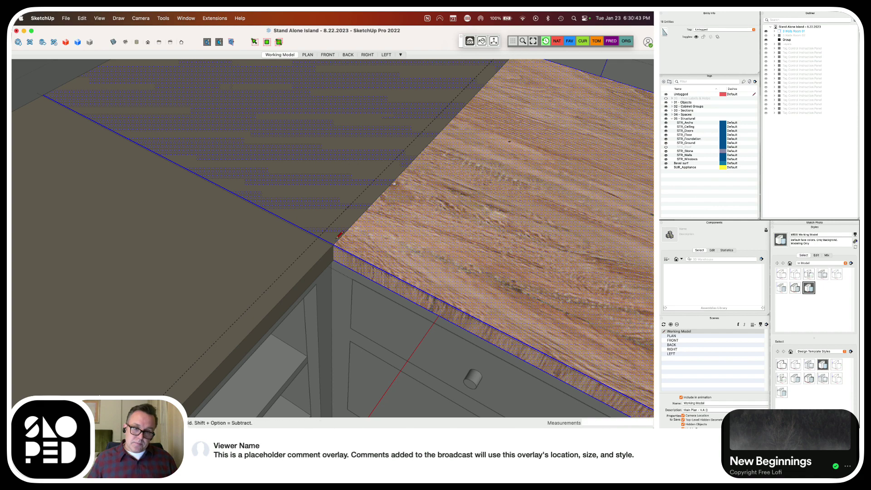
click(334, 244)
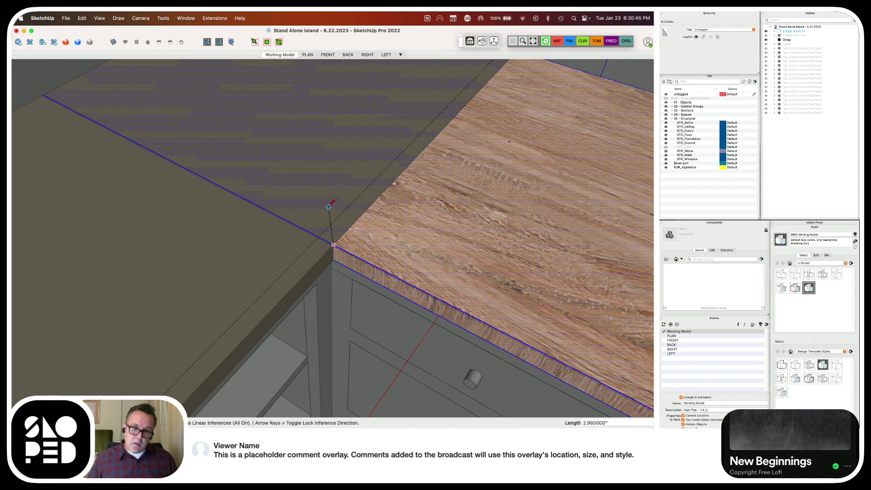
click(335, 208)
key(space)
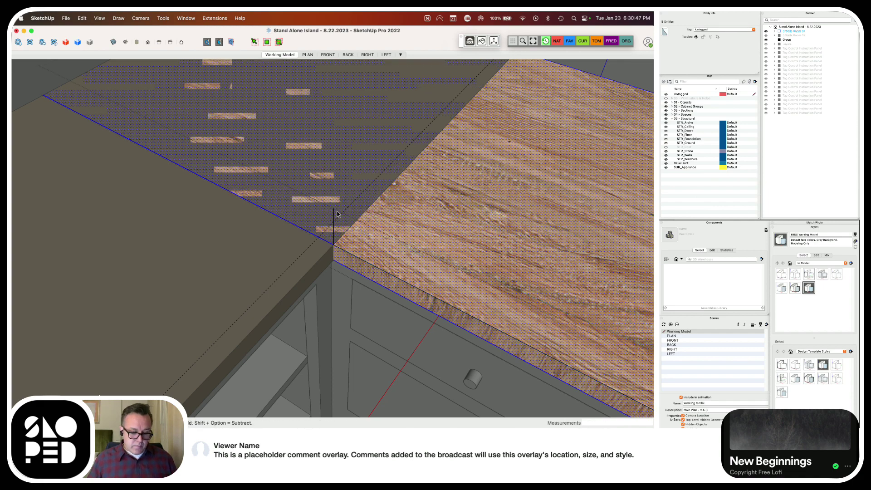
Draw a diagonal from the tops' inner corner to the room corner and a seam line along the guide, and erase the excess diagonal
scroll(342, 278, down, 2)
scroll(334, 269, down, 1)
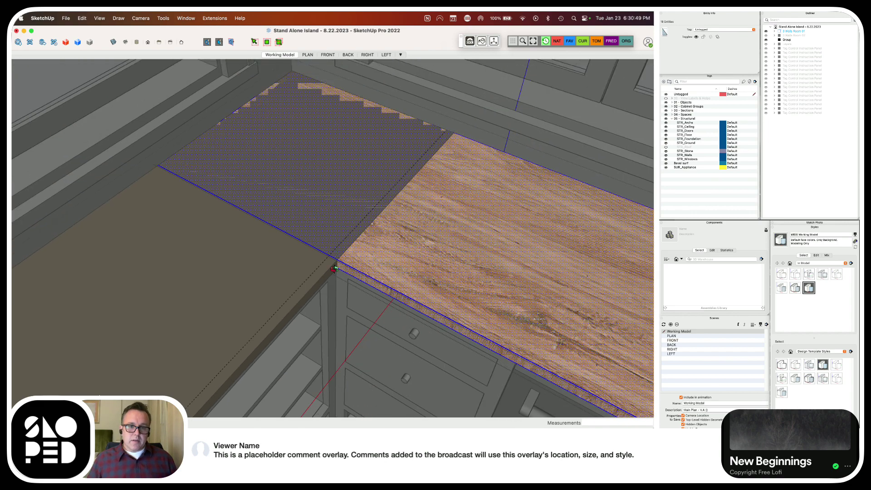
click(337, 259)
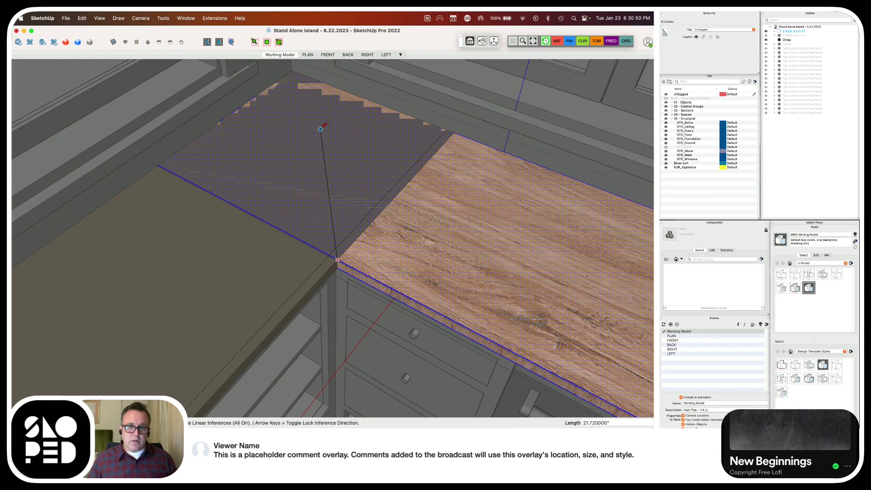
click(292, 71)
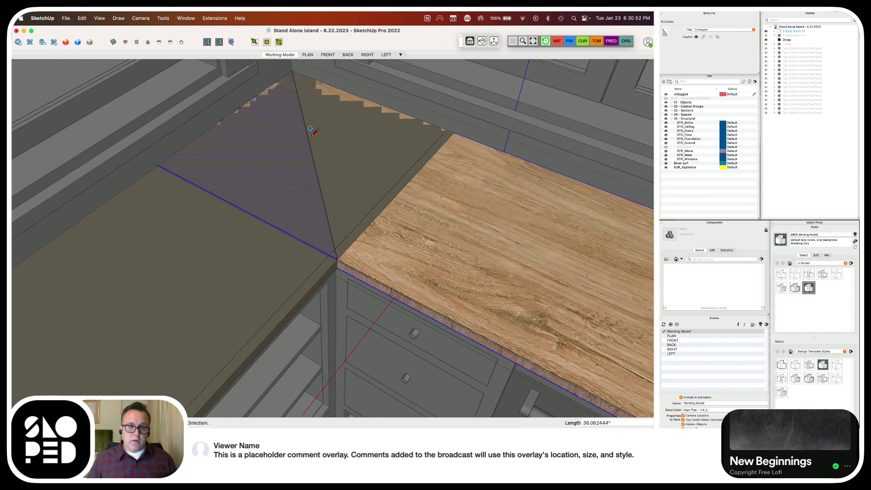
click(335, 248)
key(e)
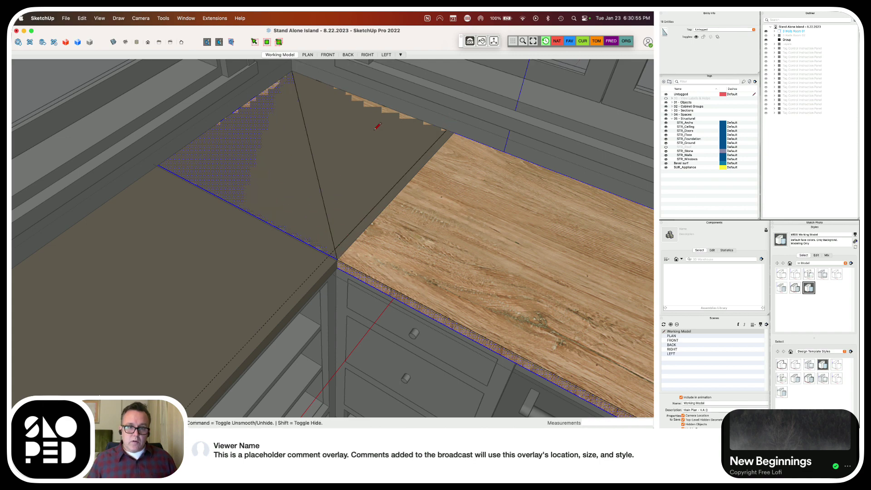
click(307, 145)
Push/Pull the overlapping corner section of the drawer-side wood top down 1.25 in to remove it
key(p)
click(336, 170)
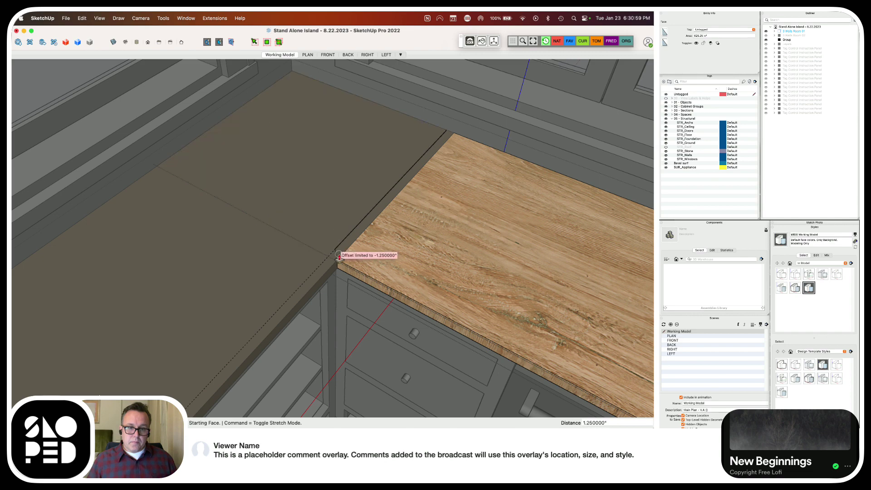
click(339, 272)
Open the open-shelf wood top, draw the matching mitre and seam lines, and Push/Pull the overlapping front strip down 1.25 in
triple_click(331, 258)
click(337, 260)
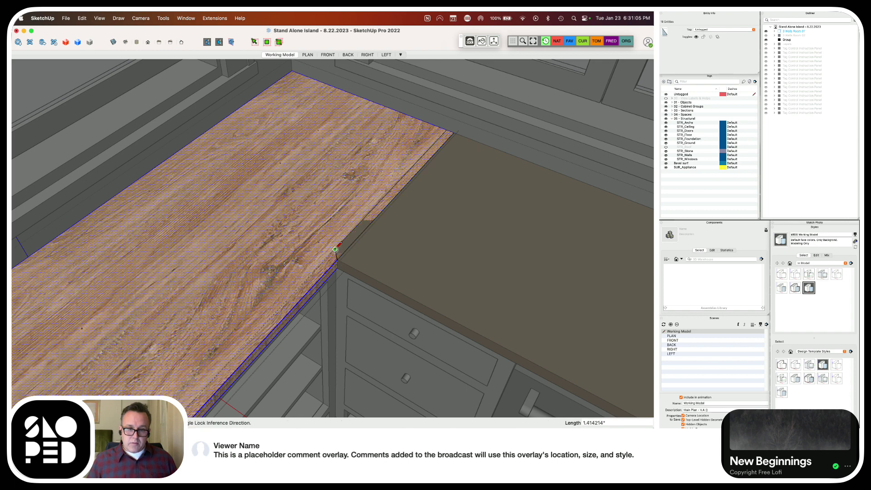
key(p)
click(369, 225)
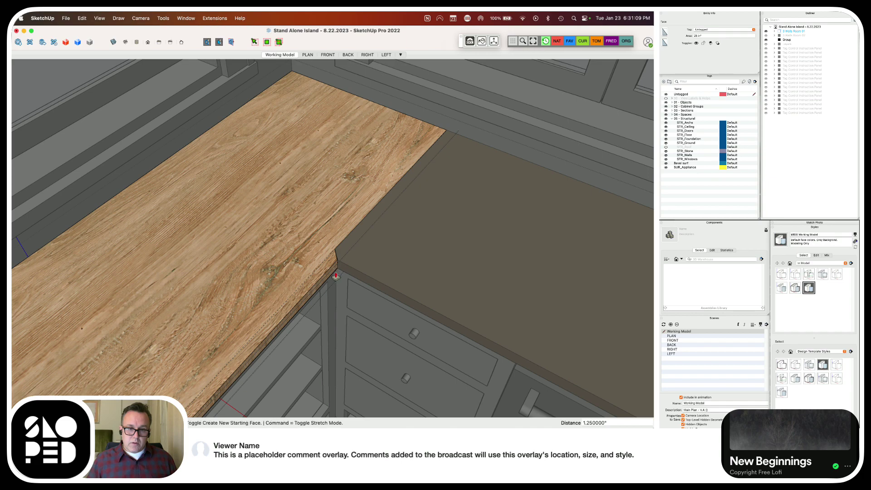
key(space)
key(Escape)
key(Escape)
Examine the mitred joint between the two wood tops and how the finished corner sits in the room
scroll(262, 176, down, 5)
middle_drag(350, 161, 312, 158)
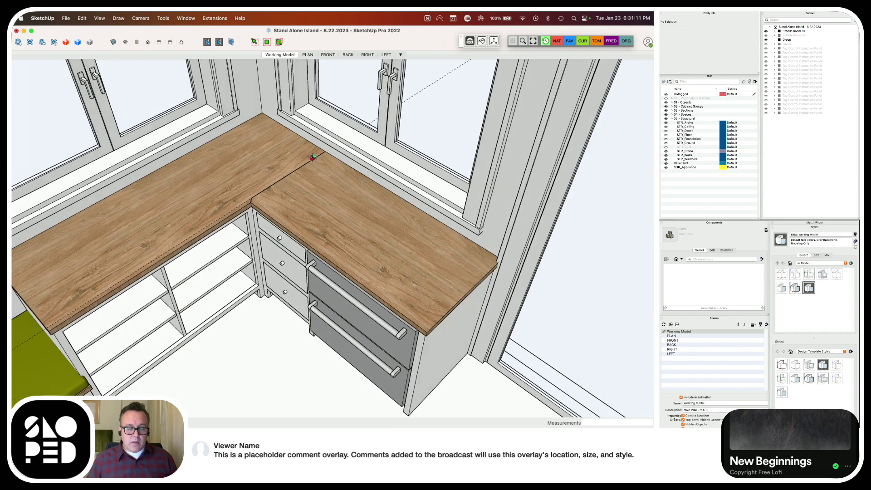
scroll(385, 233, up, 3)
scroll(386, 235, down, 3)
scroll(254, 174, up, 7)
scroll(269, 222, up, 4)
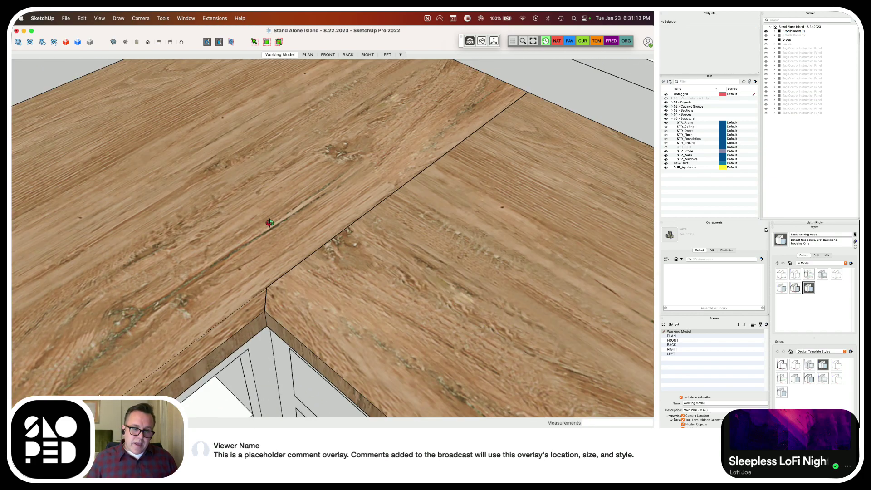
mouse_move(270, 222)
middle_down()
mouse_move(343, 179)
mouse_move(332, 69)
mouse_move(228, 153)
mouse_move(197, 254)
mouse_move(420, 159)
mouse_move(426, 181)
mouse_move(382, 214)
mouse_move(276, 211)
middle_up()
scroll(426, 181, down, 5)
scroll(277, 211, down, 10)
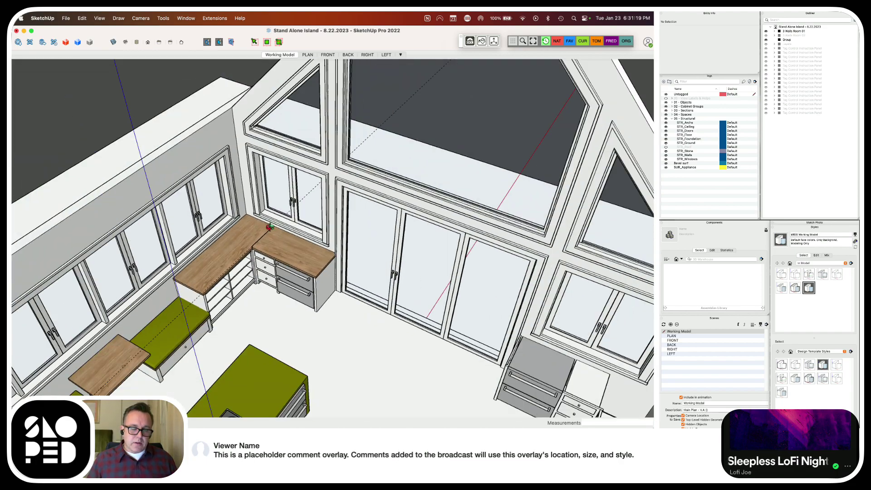
scroll(270, 228, up, 8)
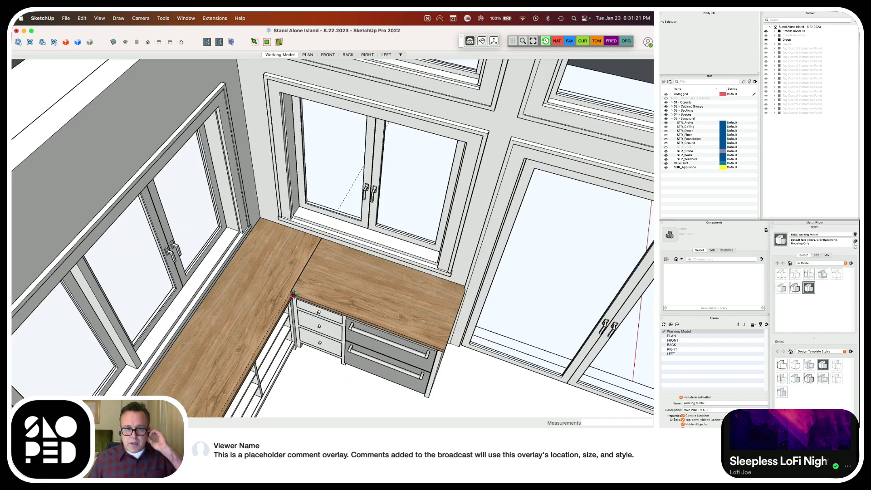
middle_drag(295, 293, 313, 280)
scroll(312, 281, up, 3)
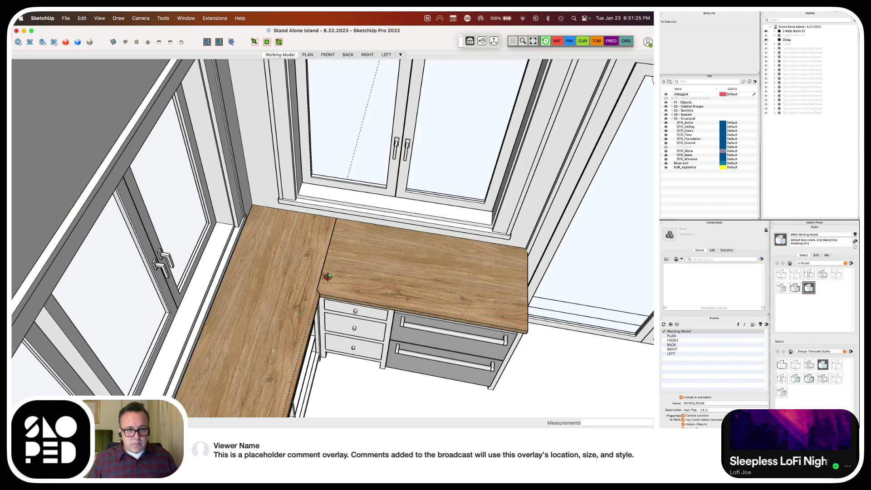
Erase the construction guide inside the drawer-side wood top and close the groups
scroll(328, 283, up, 5)
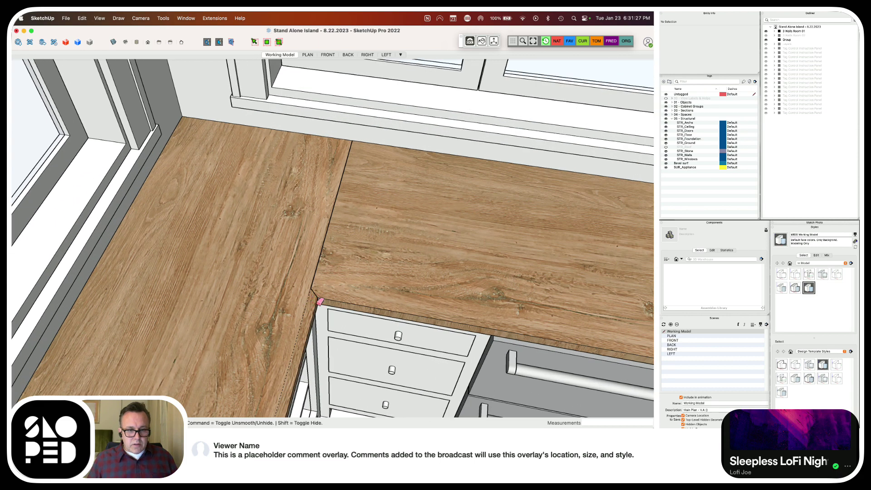
double_click(298, 300)
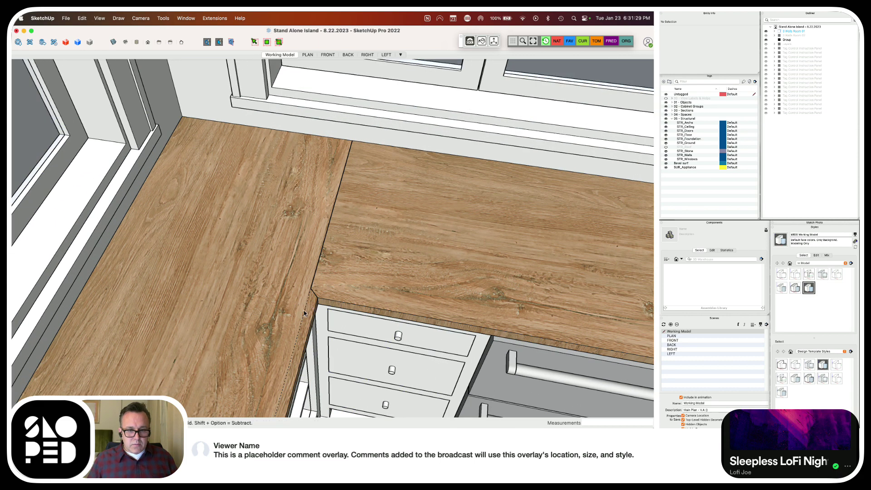
double_click(304, 313)
click(305, 313)
key(e)
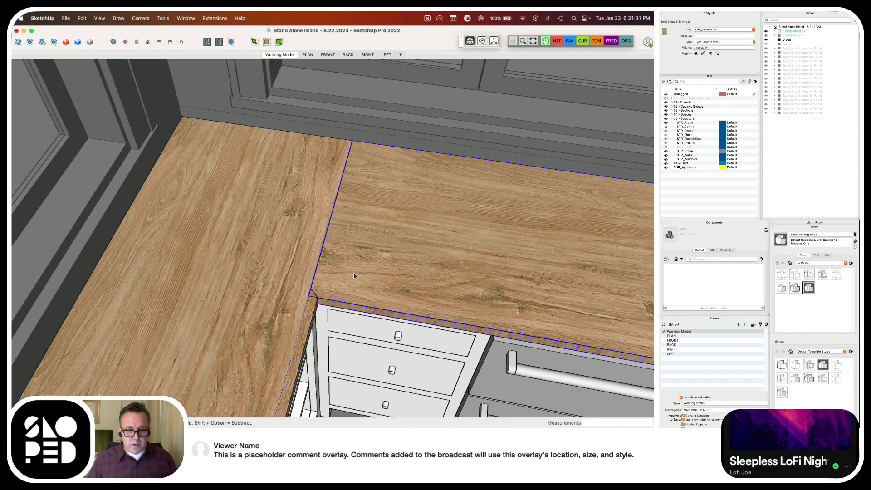
double_click(352, 272)
click(353, 272)
click(345, 285)
key(e)
click(311, 306)
key(space)
key(Escape)
key(Escape)
key(Escape)
Select both corner wood tops inside the room group and copy them along the green axis toward the opposite corner cabinets
scroll(162, 269, down, 1)
scroll(181, 273, down, 8)
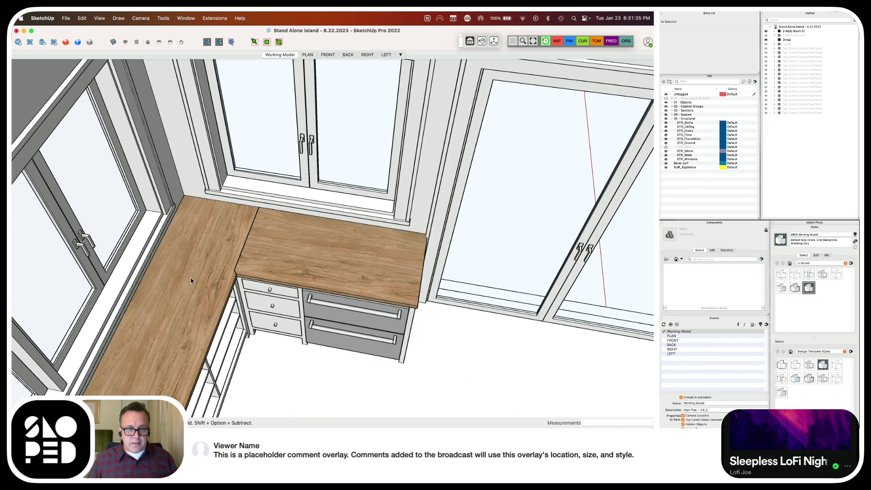
scroll(235, 244, down, 5)
middle_drag(235, 247, 309, 293)
click(222, 257)
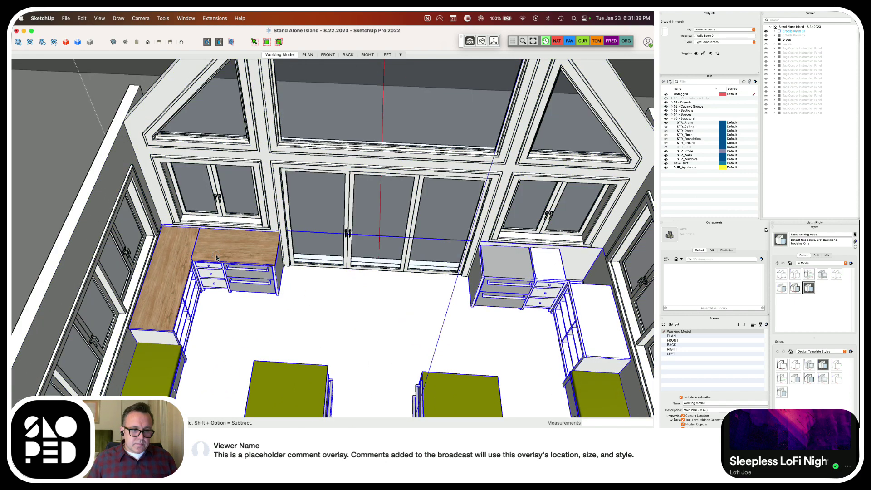
double_click(206, 258)
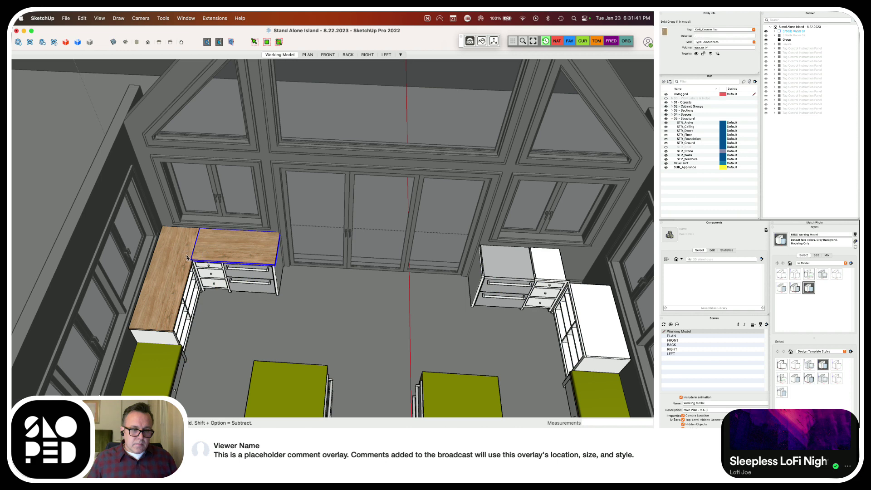
shift+click(186, 258)
key(m)
click(176, 247)
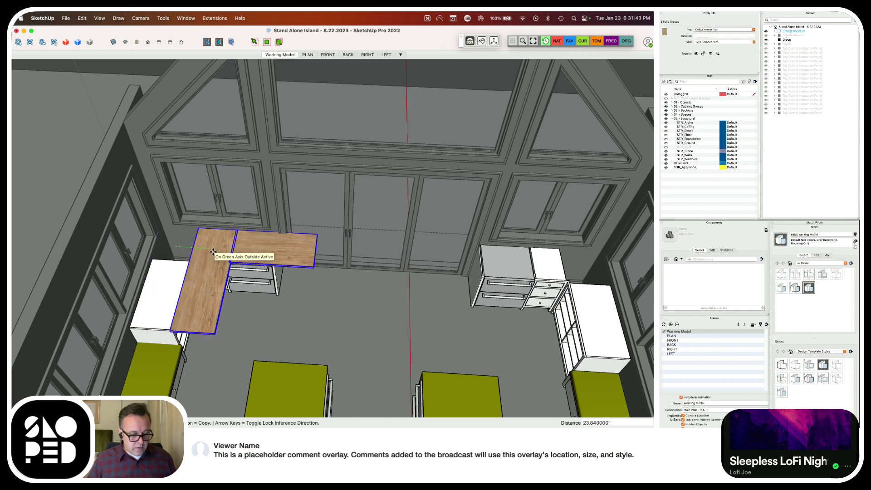
key(alt)
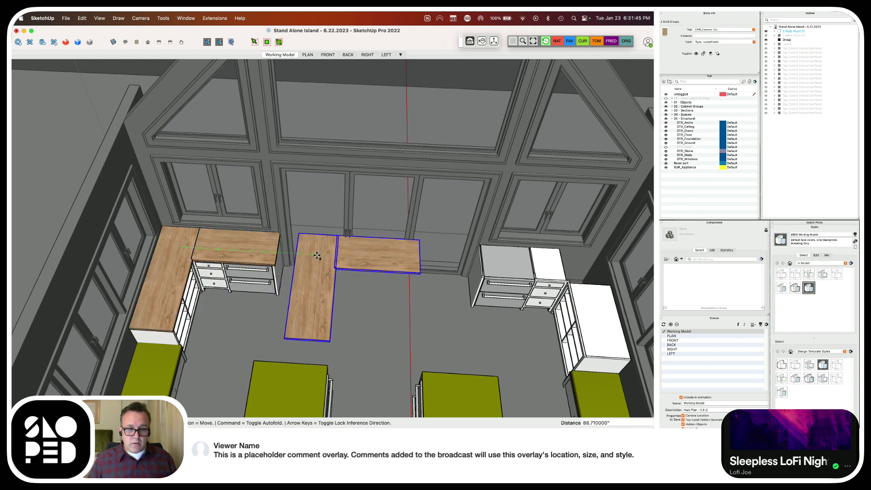
middle_drag(426, 251, 431, 225)
Mirror the copied pair of wood tops along the green axis with the Scale tool
key(s)
scroll(361, 245, up, 5)
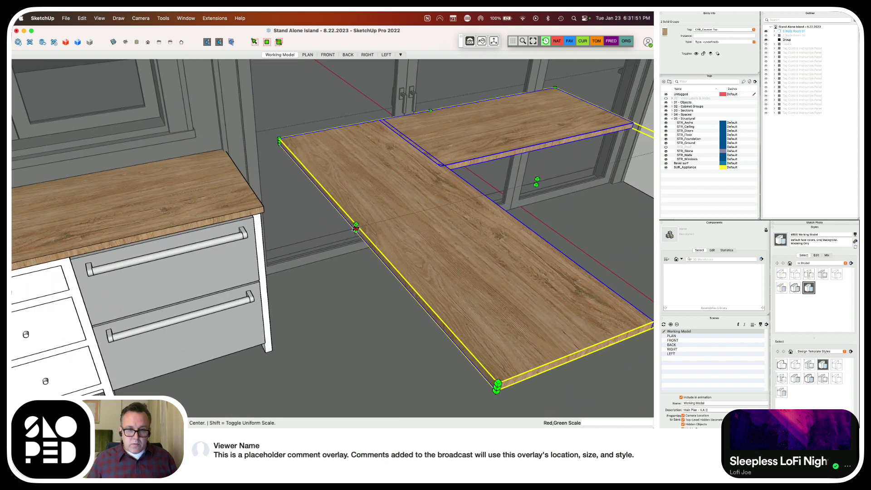
drag(356, 226, 384, 221)
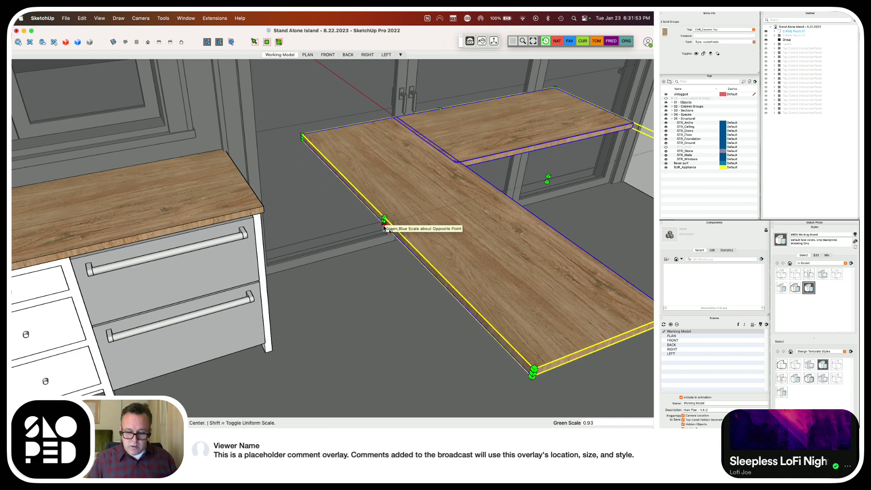
key(Return)
key(space)
scroll(384, 228, down, 10)
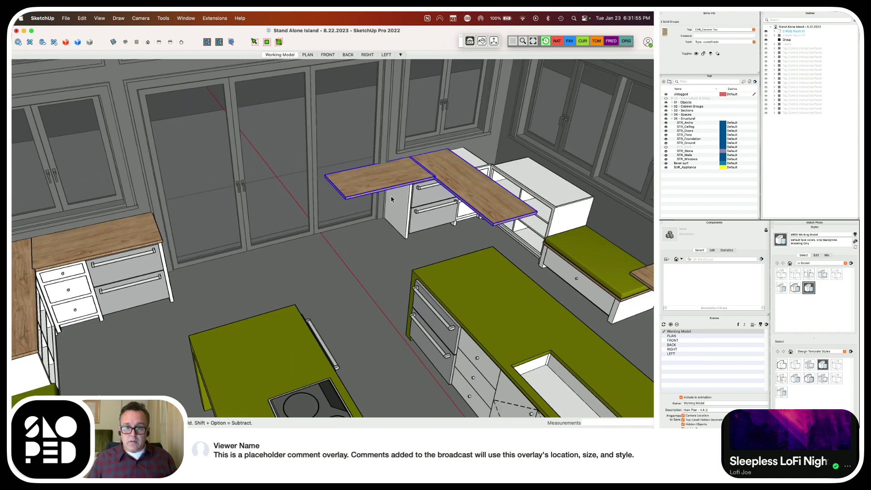
Move the mirrored wood tops by their corner point onto the cabinets in the opposite corner of the room
scroll(473, 157, up, 6)
key(m)
click(472, 131)
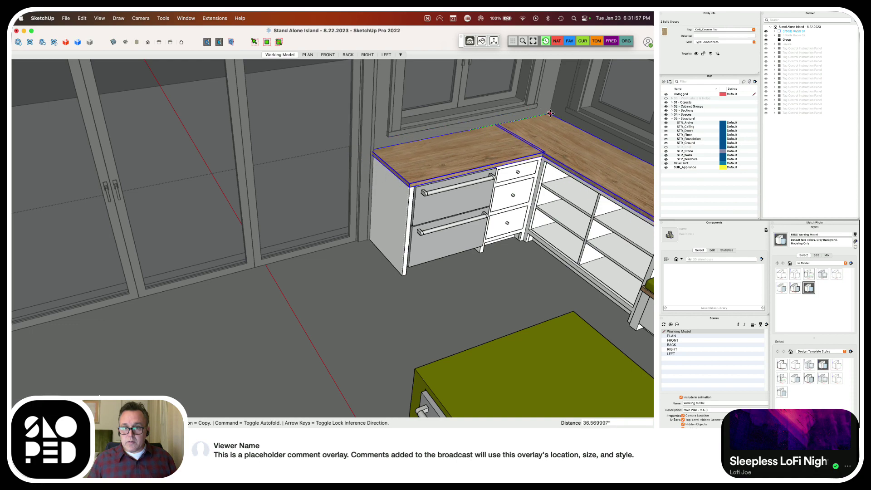
scroll(313, 189, down, 3)
scroll(364, 152, up, 8)
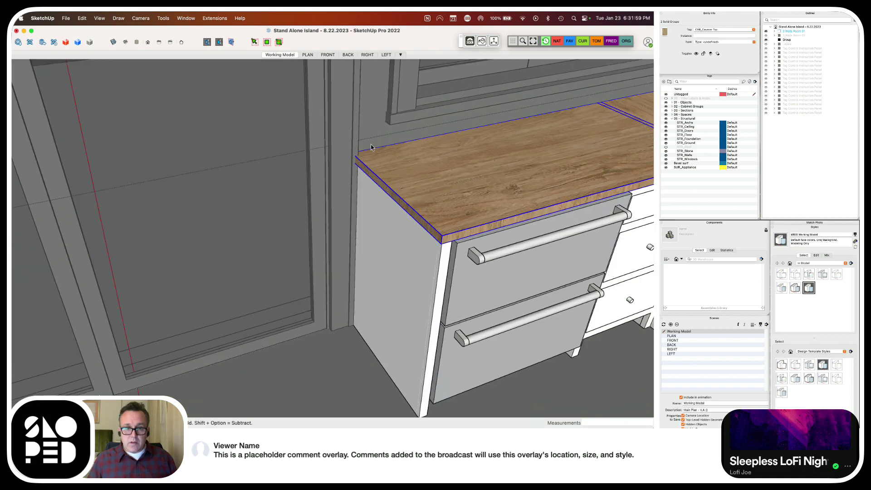
Open the drawer-side copied wood top, cut a rectangular notch in its back corner around the door trim, and close the groups
double_click(368, 167)
triple_click(368, 167)
middle_drag(368, 168, 338, 184)
scroll(357, 164, up, 4)
scroll(345, 132, up, 2)
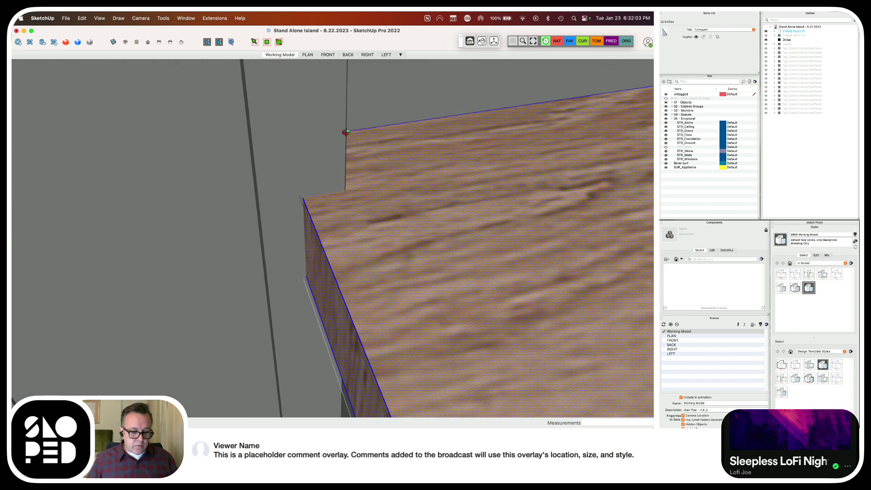
click(317, 136)
click(303, 197)
key(p)
click(293, 240)
key(Escape)
scroll(335, 212, down, 2)
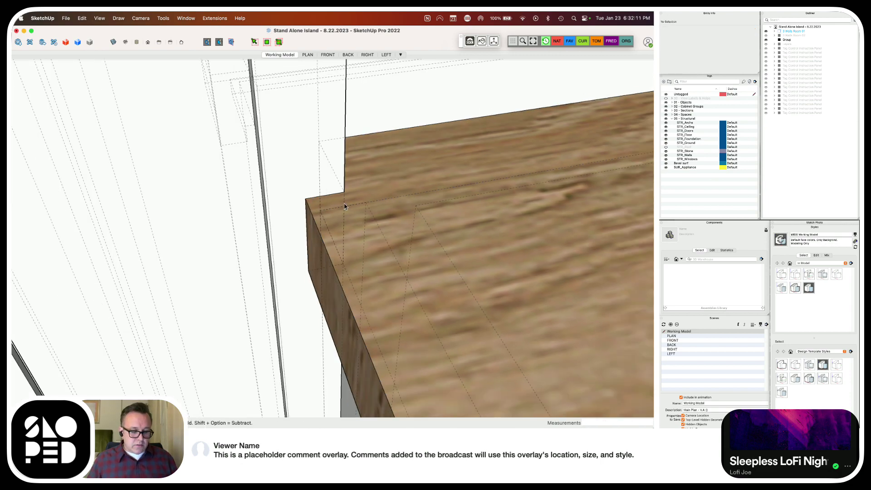
scroll(344, 206, down, 6)
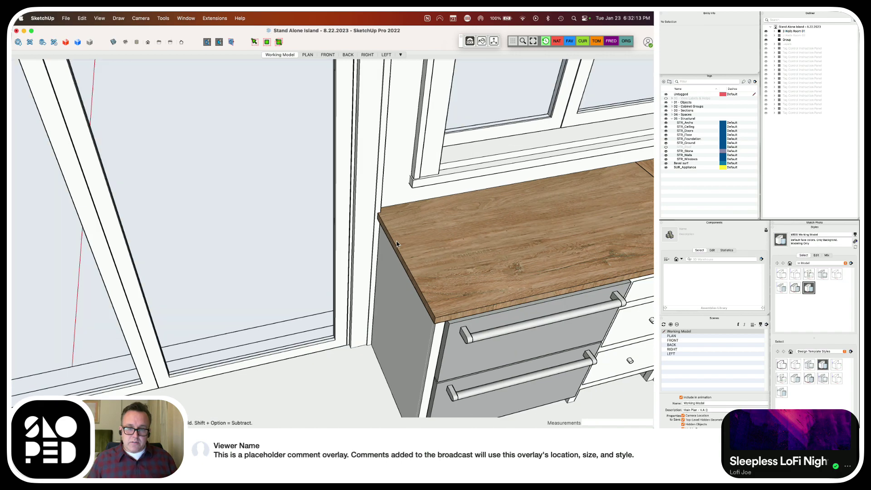
Open the original drawer-side wood top and draw a rectangle about 0.25 by 1.25 in at its back corner beside the door trim
scroll(400, 240, down, 6)
middle_drag(454, 236, 455, 275)
scroll(340, 233, up, 10)
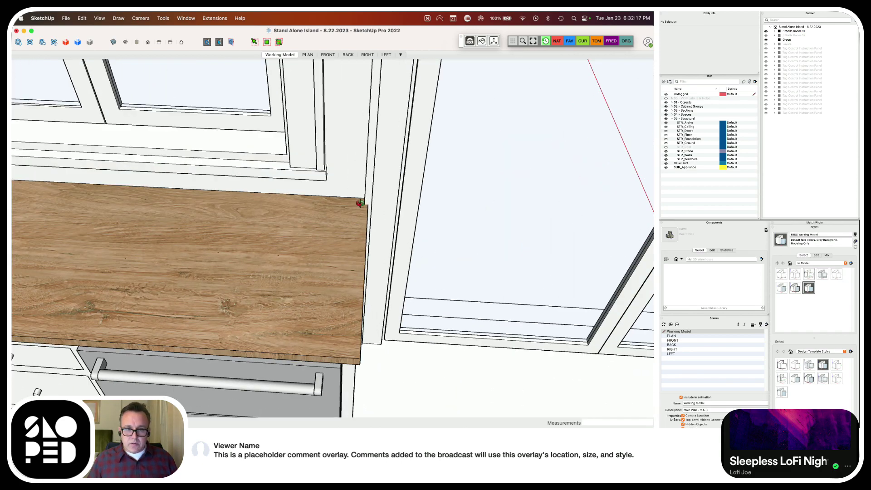
middle_drag(361, 199, 326, 204)
scroll(358, 220, up, 3)
scroll(297, 222, up, 3)
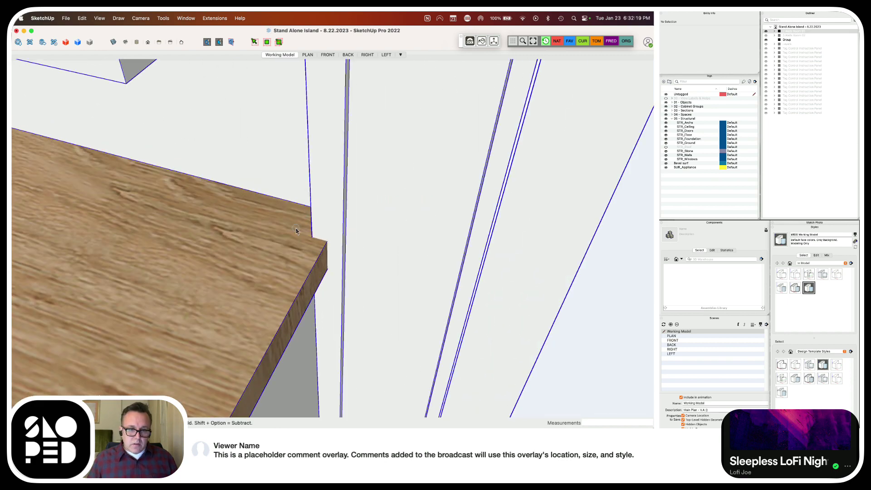
double_click(296, 228)
double_click(296, 229)
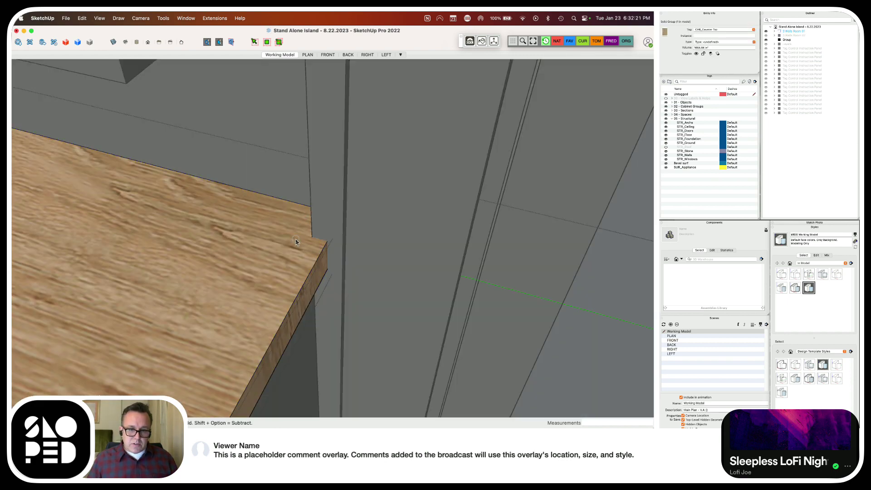
triple_click(296, 242)
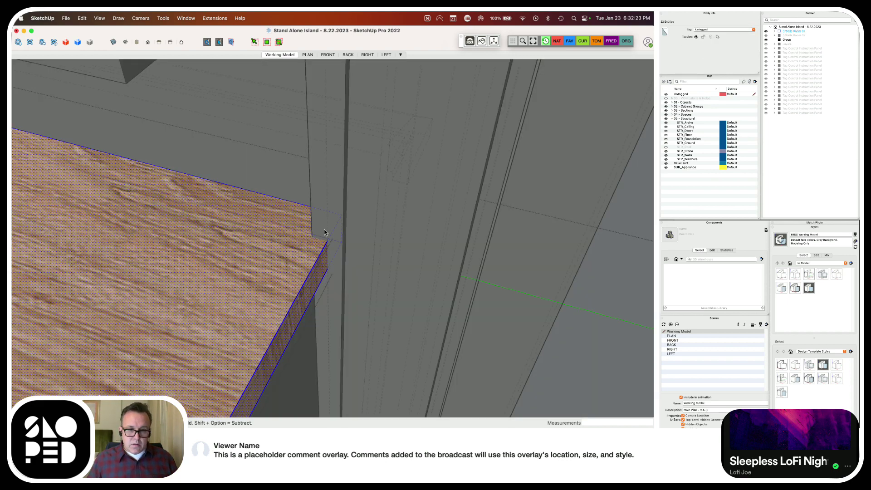
scroll(325, 228, up, 5)
key(r)
click(331, 202)
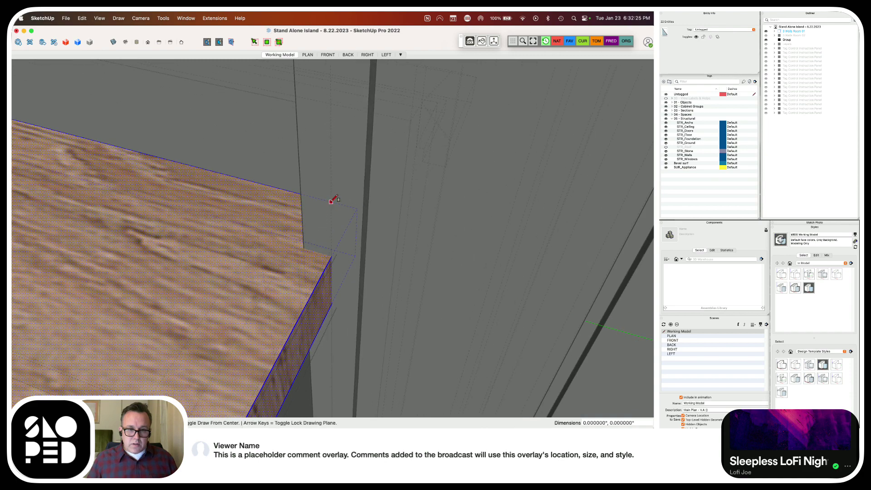
click(332, 257)
Push/Pull the corner rectangle 1.25 in through the wood top and erase the leftover notch edges
key(p)
click(338, 271)
click(340, 283)
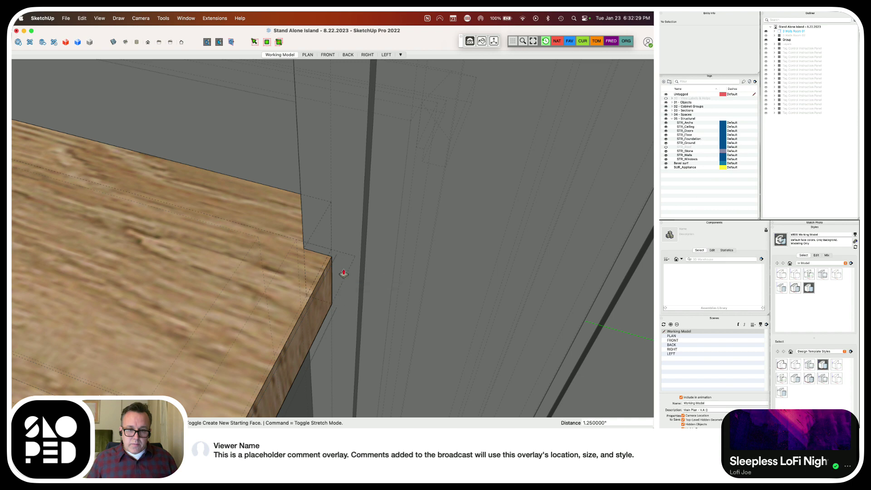
key(super+z)
click(340, 235)
key(e)
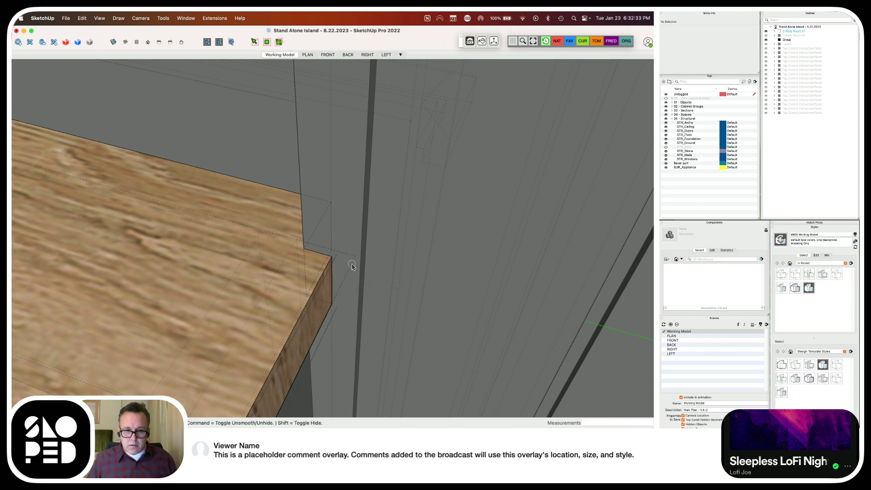
mouse_move(349, 256)
middle_down()
mouse_move(365, 307)
mouse_move(319, 109)
mouse_move(340, 222)
mouse_move(305, 174)
mouse_move(532, 233)
mouse_move(379, 260)
mouse_move(348, 401)
mouse_move(343, 347)
middle_up()
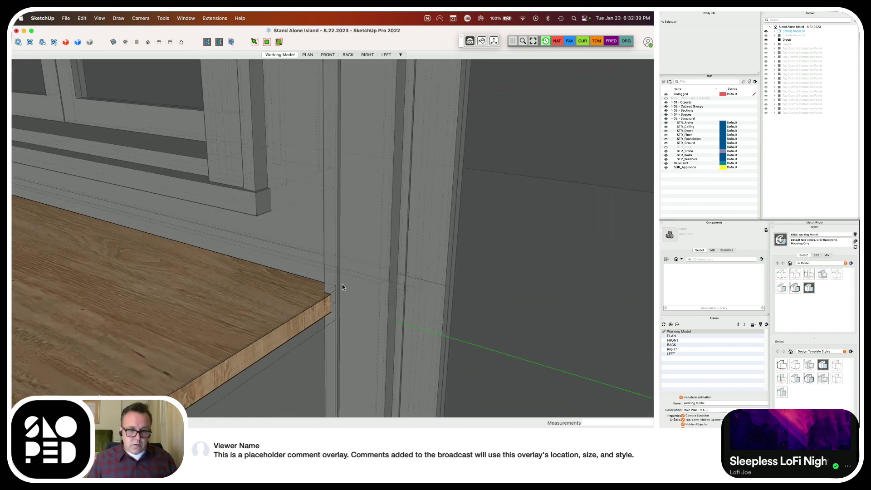
Turn off the hidden geometry display and close the wood top and room groups
middle_drag(345, 274, 367, 370)
key(alt+h)
scroll(319, 335, down, 5)
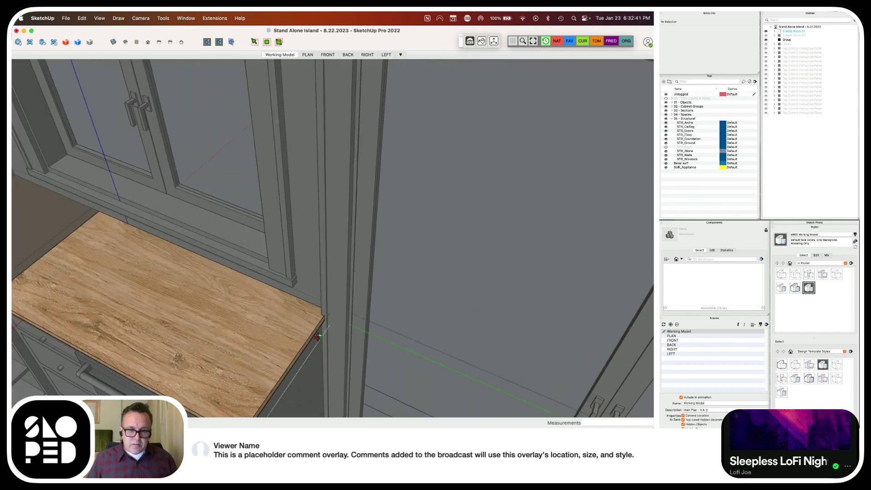
key(Escape)
key(Escape)
key(Escape)
scroll(307, 278, down, 10)
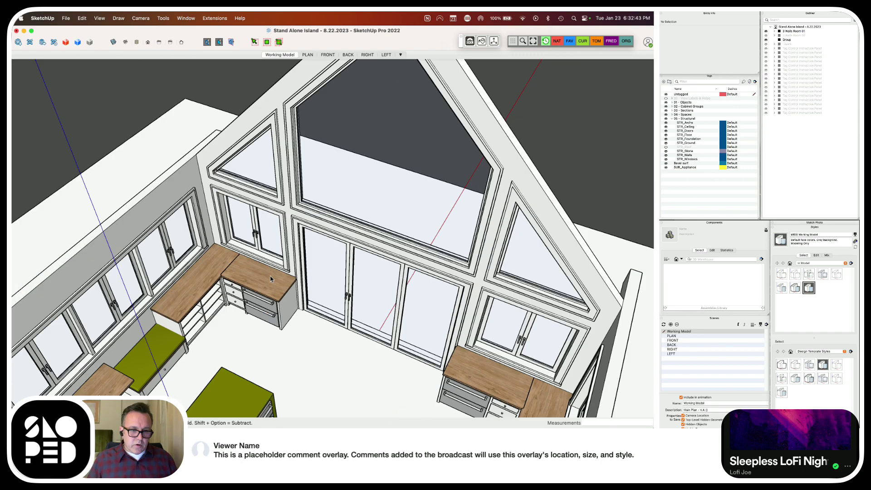
Examine the finished wood tops, islands and perimeter cabinets from all sides of the open-roofed room
middle_drag(272, 262, 341, 342)
scroll(263, 270, down, 6)
scroll(447, 260, up, 5)
scroll(447, 260, down, 5)
scroll(342, 341, up, 5)
scroll(343, 329, down, 5)
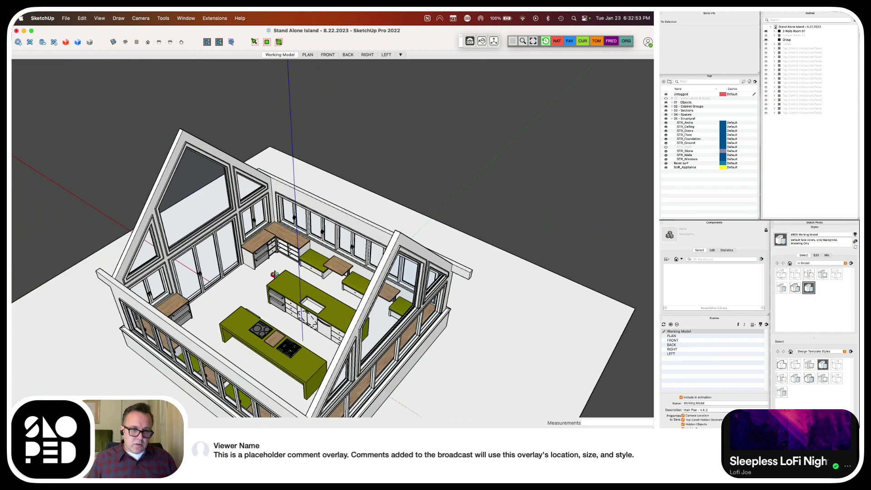
middle_drag(344, 330, 408, 182)
scroll(405, 156, up, 5)
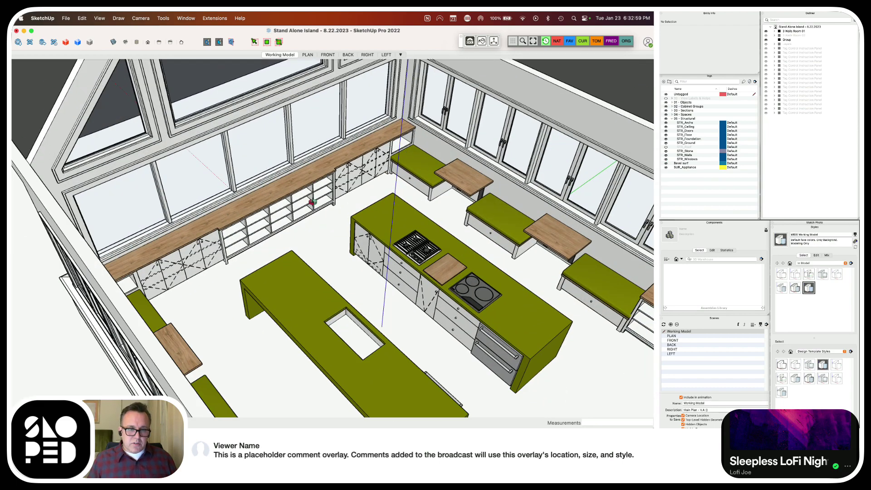
middle_drag(314, 212, 409, 228)
scroll(350, 215, down, 5)
scroll(452, 197, up, 6)
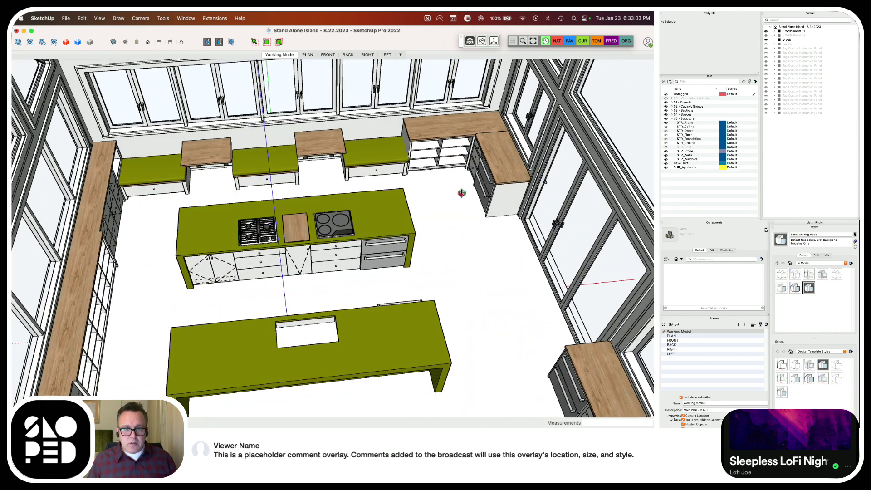
middle_drag(461, 192, 371, 174)
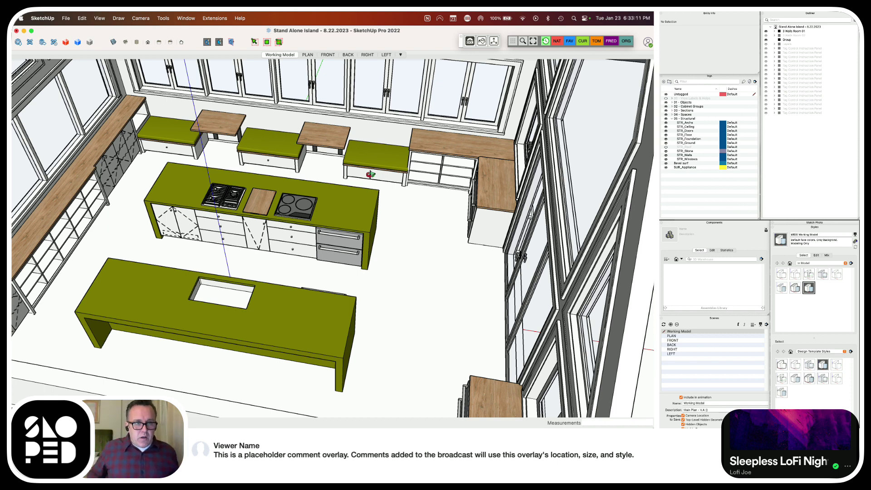
scroll(371, 174, down, 10)
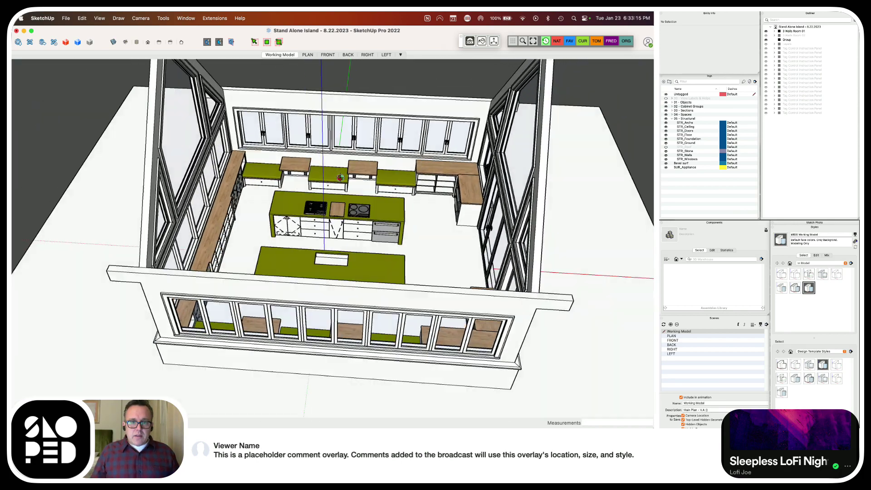
middle_drag(341, 177, 366, 196)
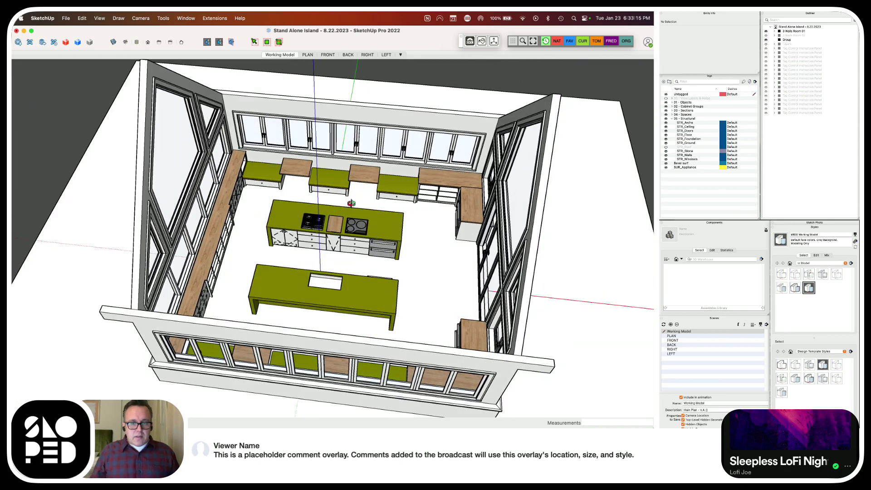
middle_drag(423, 329, 182, 332)
middle_drag(320, 226, 413, 174)
scroll(321, 261, up, 5)
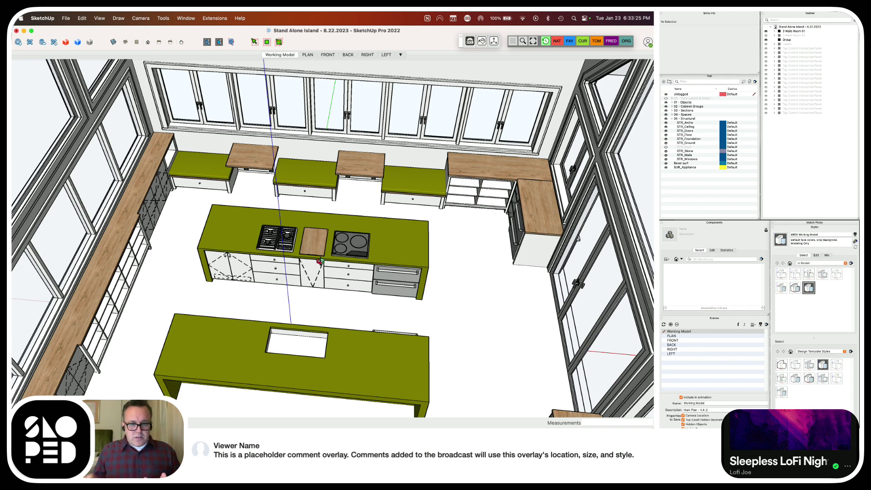
middle_drag(472, 281, 258, 261)
scroll(390, 263, down, 4)
scroll(257, 262, down, 3)
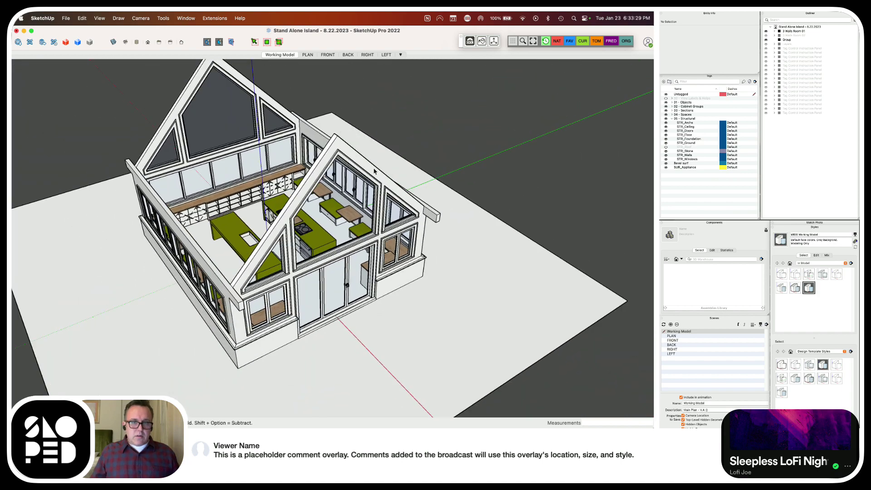
Show the Working Model scene, inspect the roofed building and its kitchen through the windows, and return to the scene's saved view
click(284, 54)
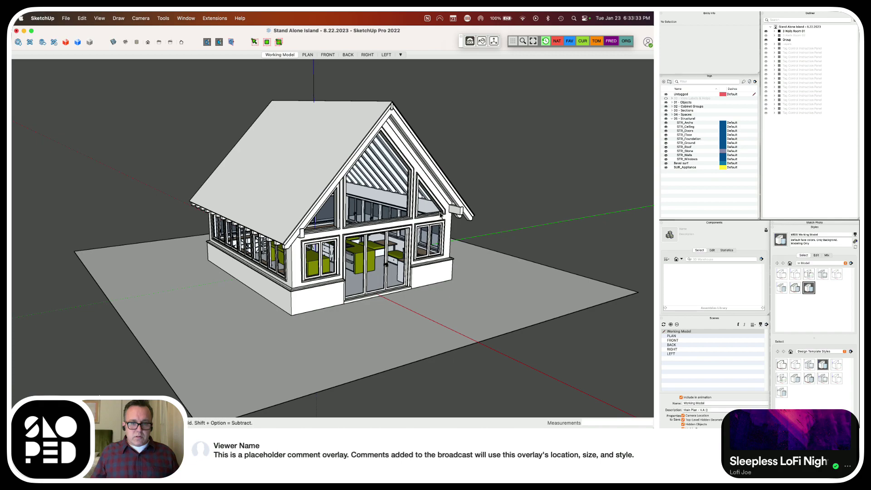
middle_drag(441, 219, 184, 221)
scroll(319, 239, up, 3)
scroll(292, 181, up, 3)
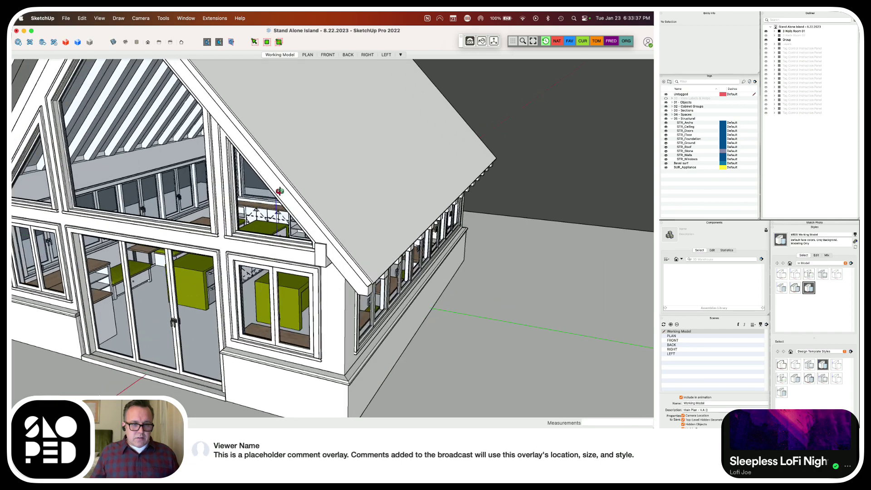
middle_drag(292, 181, 103, 153)
scroll(281, 217, up, 3)
middle_drag(281, 217, 226, 216)
scroll(226, 216, down, 5)
middle_drag(303, 248, 188, 277)
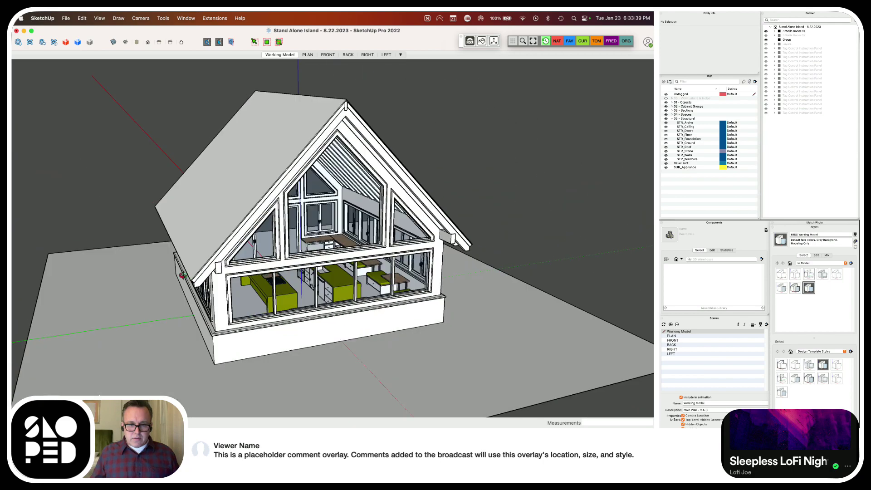
scroll(303, 259, up, 5)
middle_drag(303, 259, 214, 332)
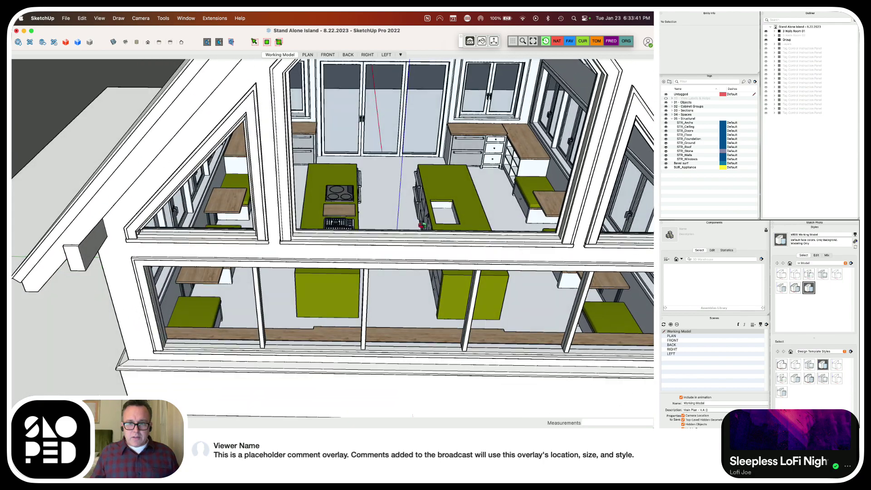
middle_drag(421, 225, 385, 145)
scroll(348, 142, down, 5)
scroll(376, 147, down, 5)
middle_drag(309, 156, 554, 138)
scroll(317, 152, down, 5)
click(274, 55)
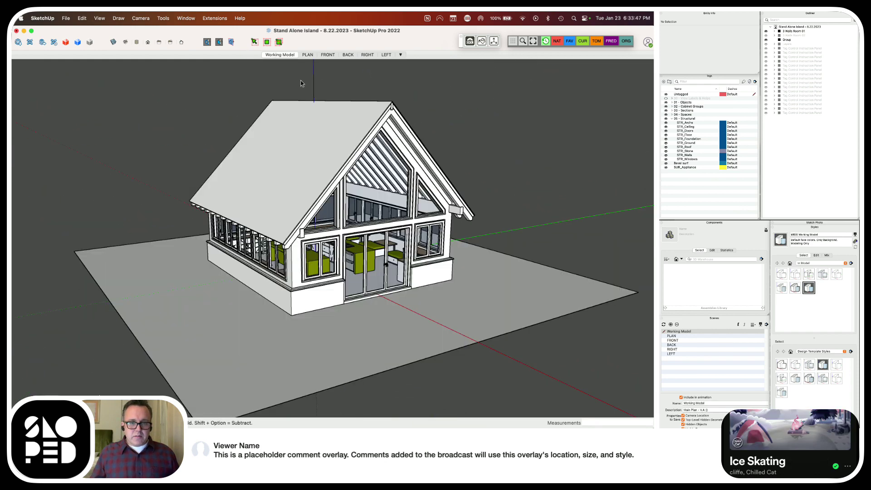